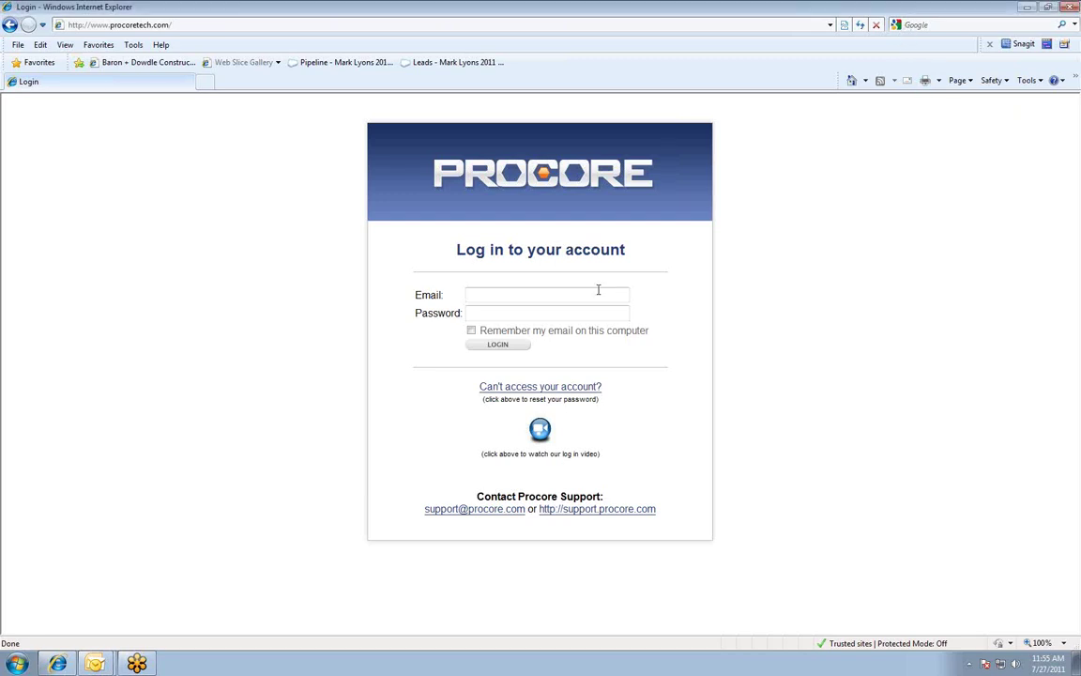
Step: Log in to the account by entering the account e-mail and password
{"action": "left_click", "coordinate": [583, 297]}
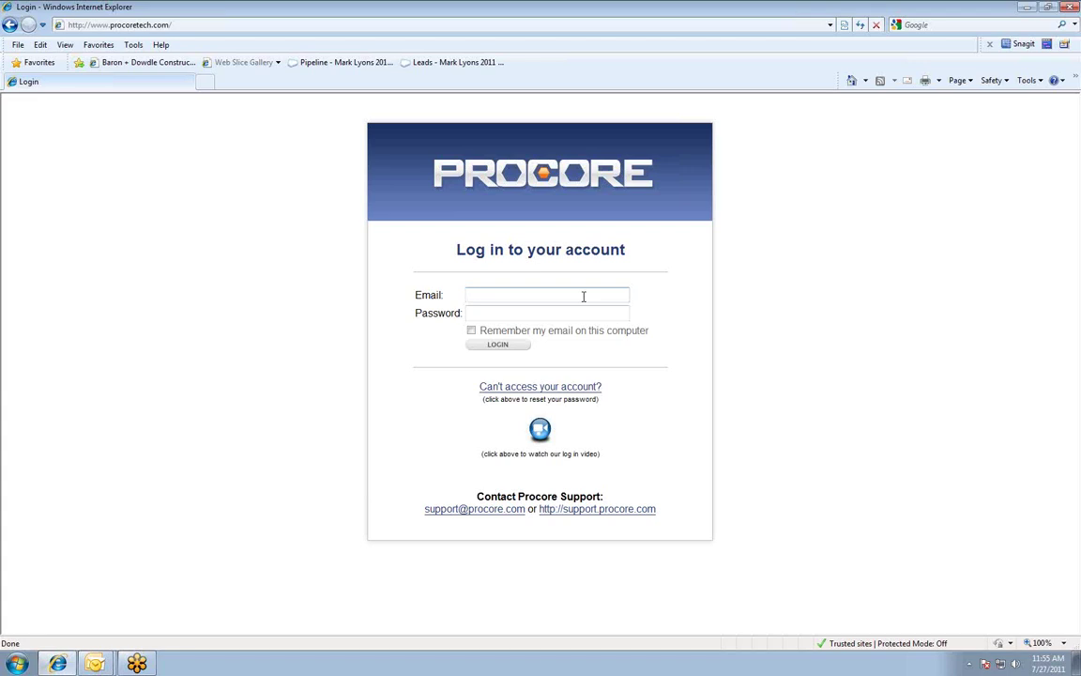
{"action": "type", "text": "mark"}
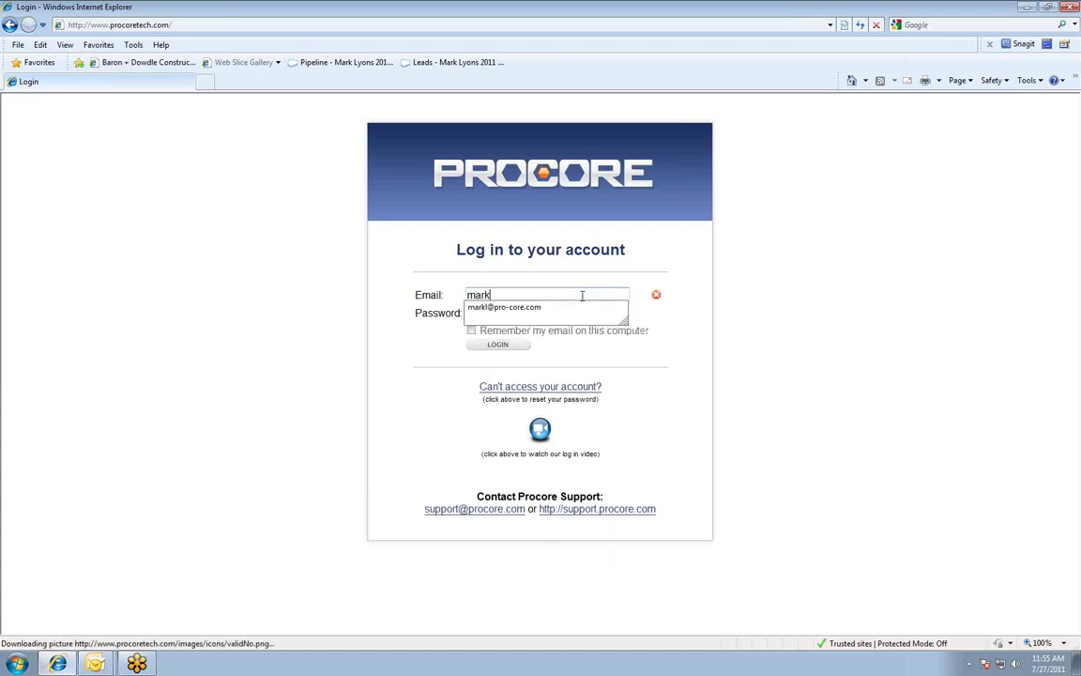
{"action": "type", "text": "l"}
{"action": "key", "text": "Down"}
{"action": "key", "text": "Tab"}
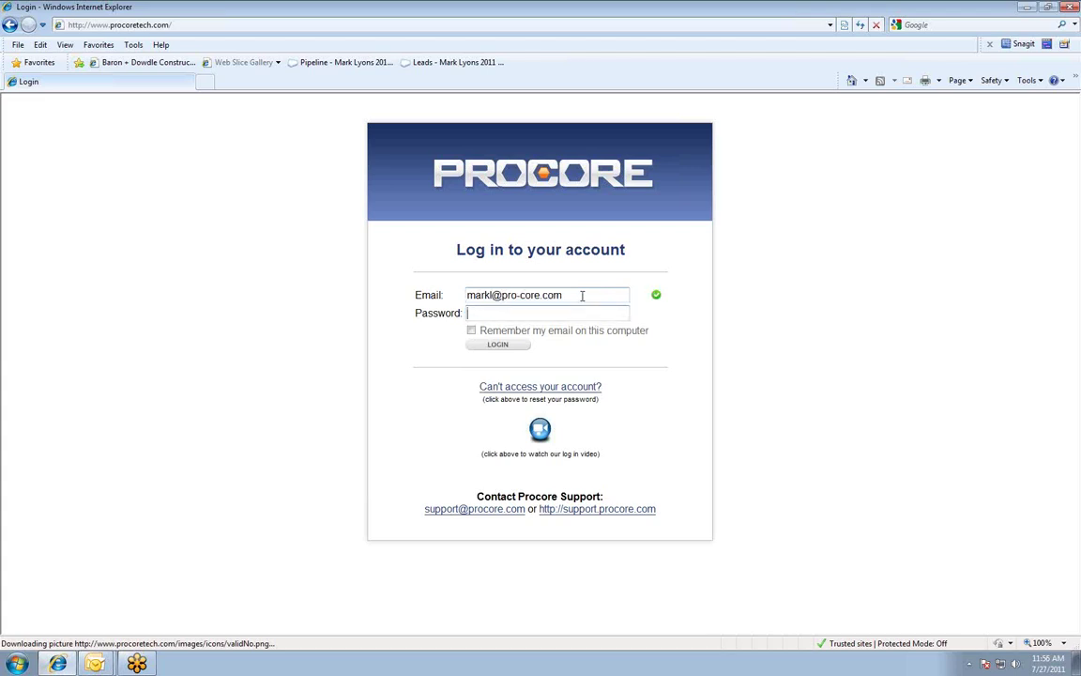
{"action": "type", "text": "******"}
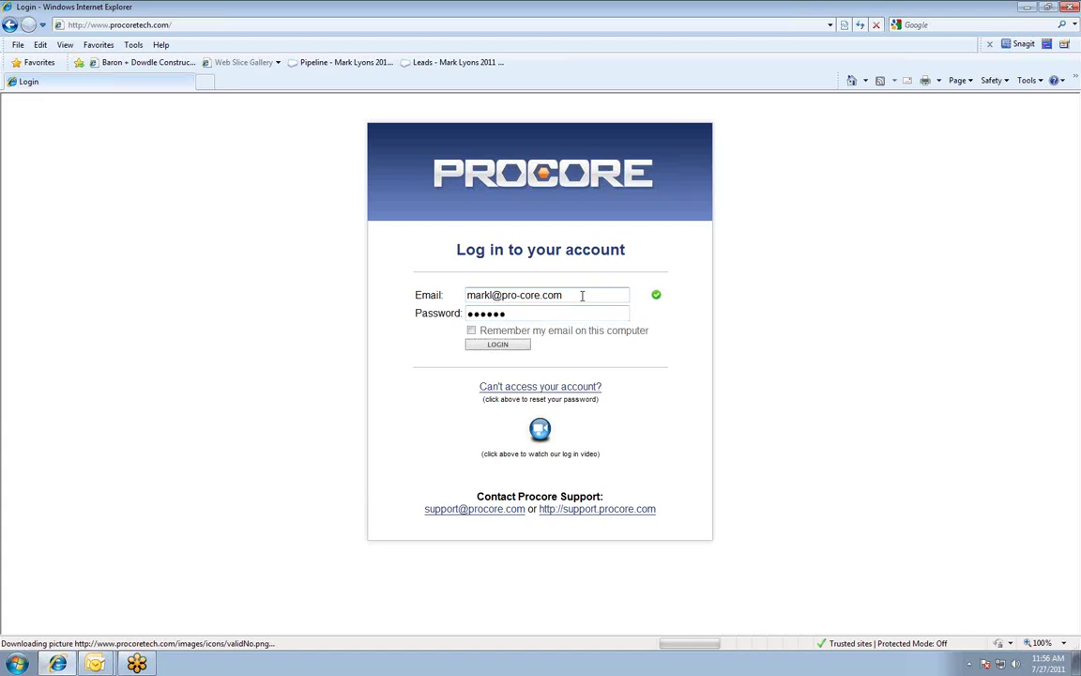
{"action": "left_click", "coordinate": [498, 345]}
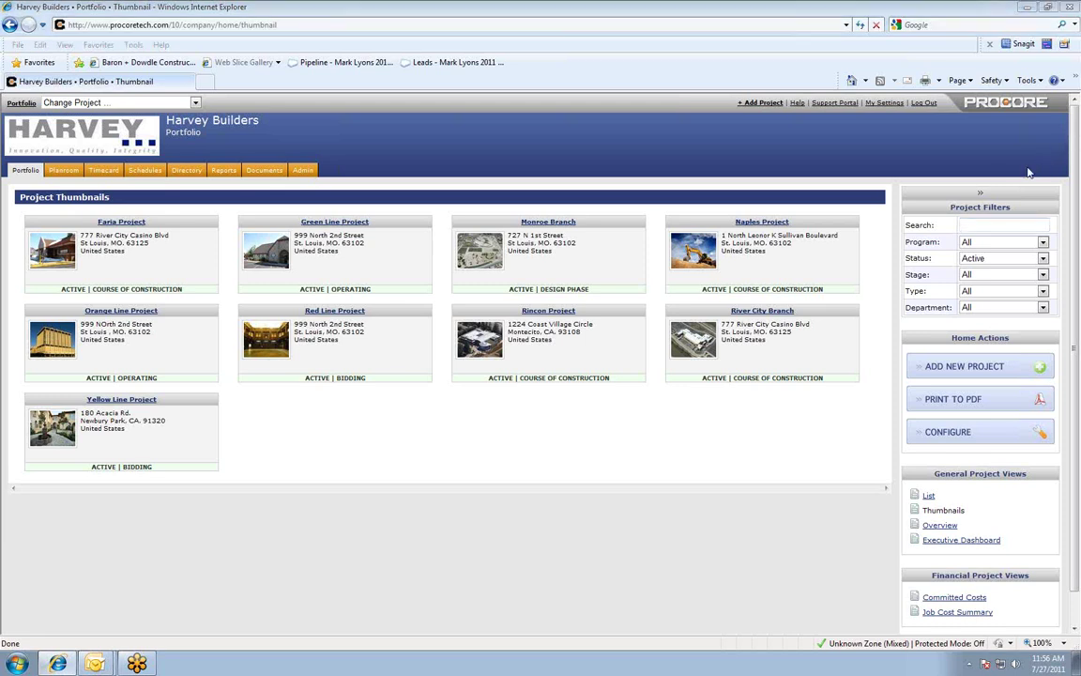
Step: Highlight the project thumbnails and the project filters on the portfolio page
{"action": "mouse_move", "coordinate": [859, 214]}
{"action": "left_mouse_down"}
{"action": "mouse_move", "coordinate": [225, 215]}
{"action": "mouse_move", "coordinate": [43, 397]}
{"action": "mouse_move", "coordinate": [596, 490]}
{"action": "mouse_move", "coordinate": [876, 434]}
{"action": "mouse_move", "coordinate": [849, 212]}
{"action": "mouse_move", "coordinate": [826, 210]}
{"action": "left_mouse_up"}
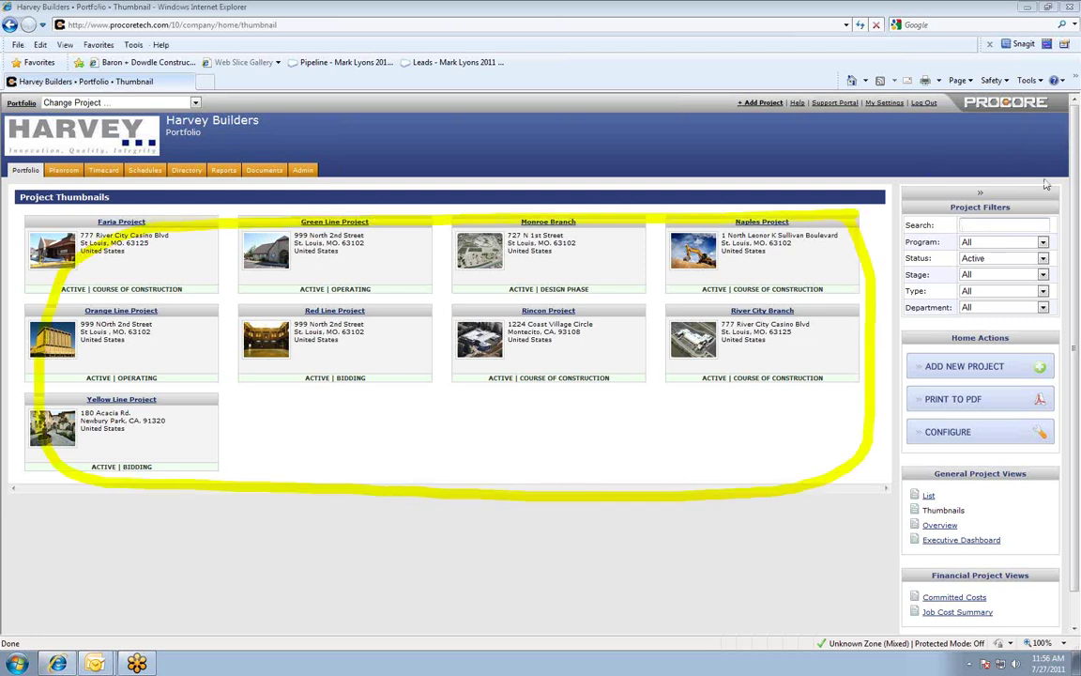
{"action": "left_click", "coordinate": [1030, 227]}
{"action": "mouse_move", "coordinate": [1056, 208]}
{"action": "left_mouse_down"}
{"action": "mouse_move", "coordinate": [946, 204]}
{"action": "mouse_move", "coordinate": [911, 295]}
{"action": "mouse_move", "coordinate": [1058, 309]}
{"action": "mouse_move", "coordinate": [1013, 191]}
{"action": "left_mouse_up"}
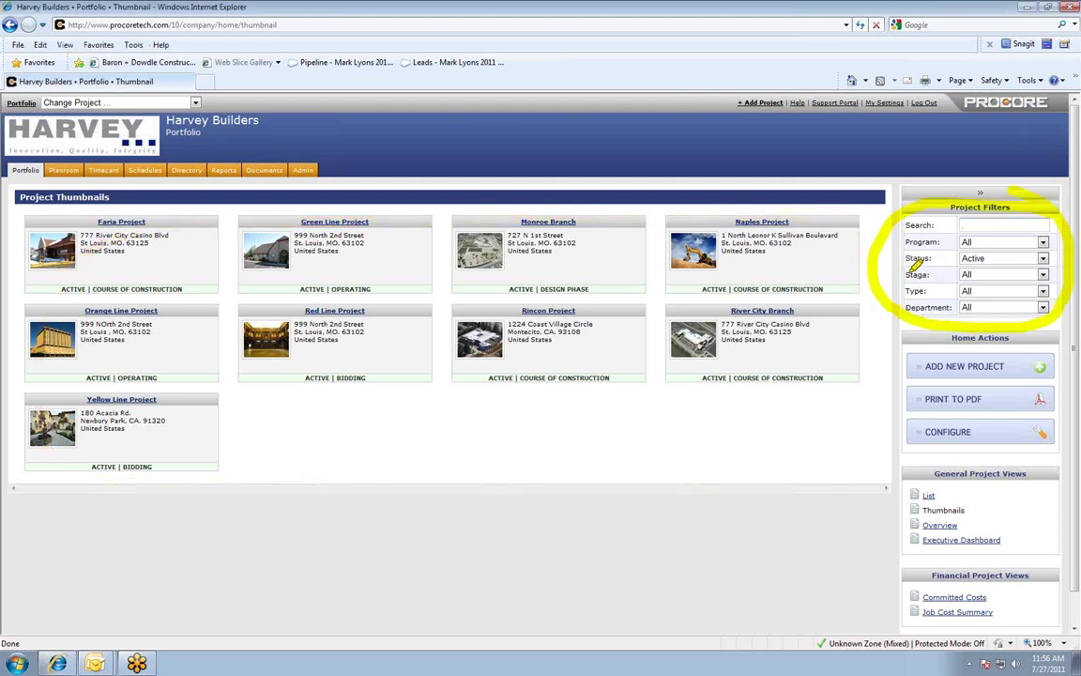
{"action": "mouse_move", "coordinate": [906, 264]}
{"action": "left_mouse_down"}
{"action": "mouse_move", "coordinate": [950, 266]}
{"action": "mouse_move", "coordinate": [950, 297]}
{"action": "left_mouse_up"}
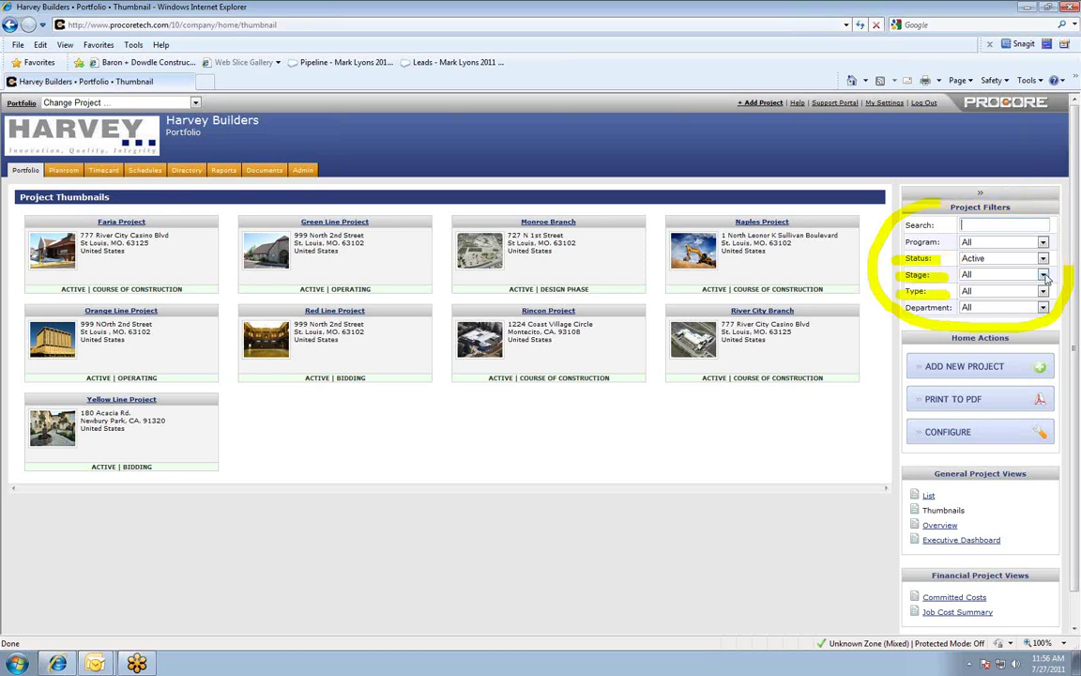
Step: Filter the project thumbnails by the Bidding stage and reset the stage filter to All
{"action": "left_click", "coordinate": [1009, 274]}
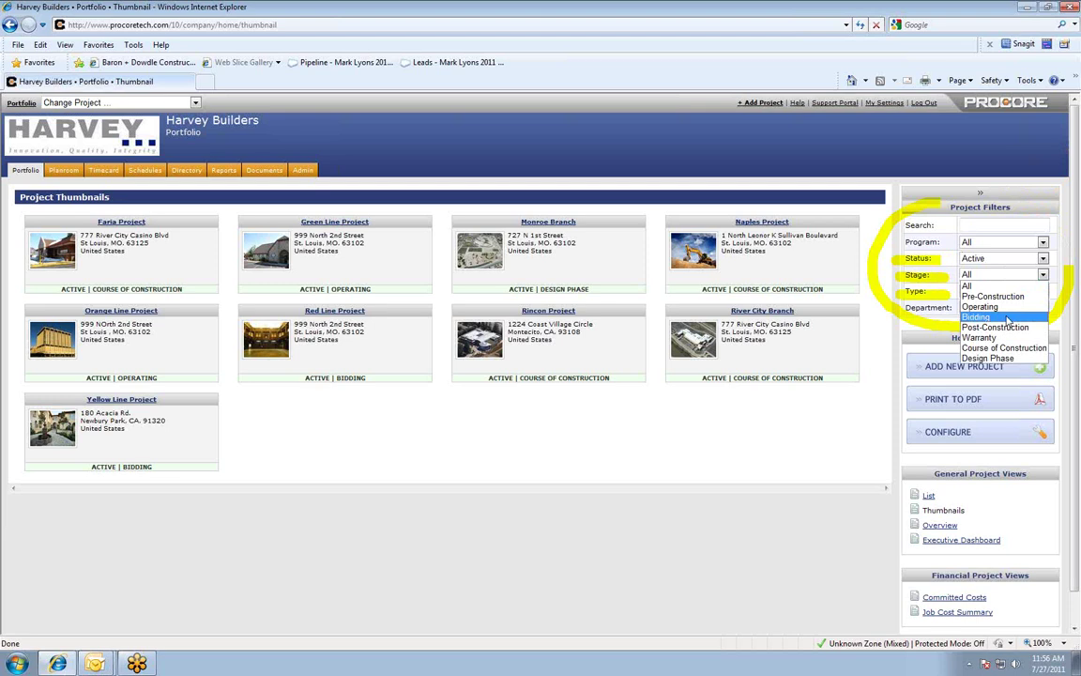
{"action": "left_click", "coordinate": [1008, 321]}
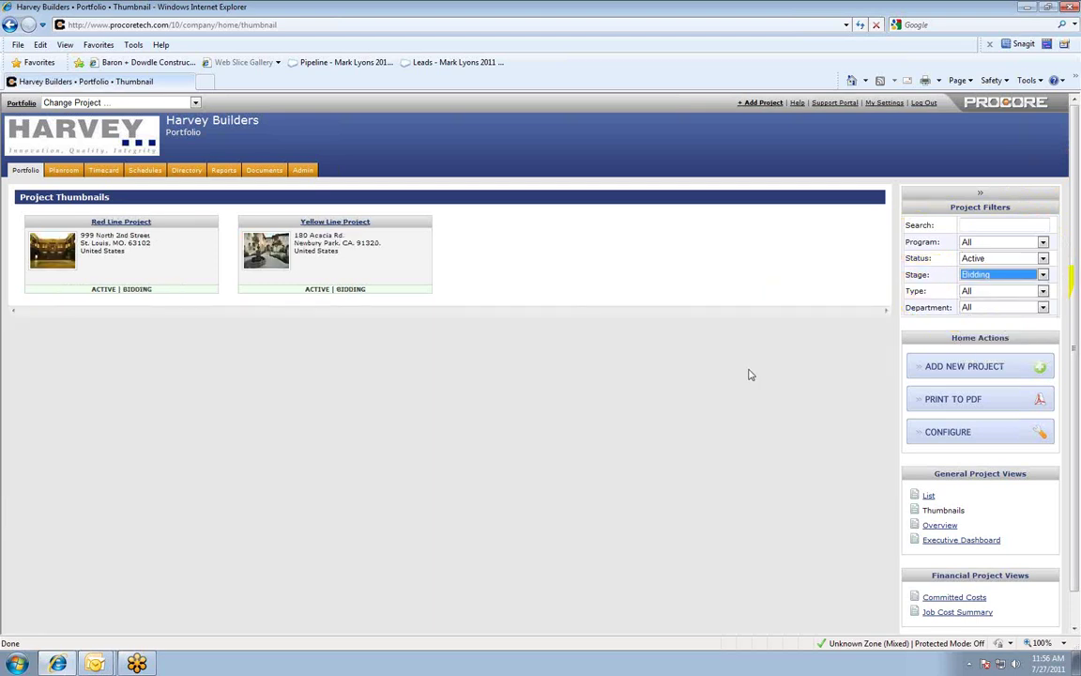
{"action": "left_click", "coordinate": [1043, 275]}
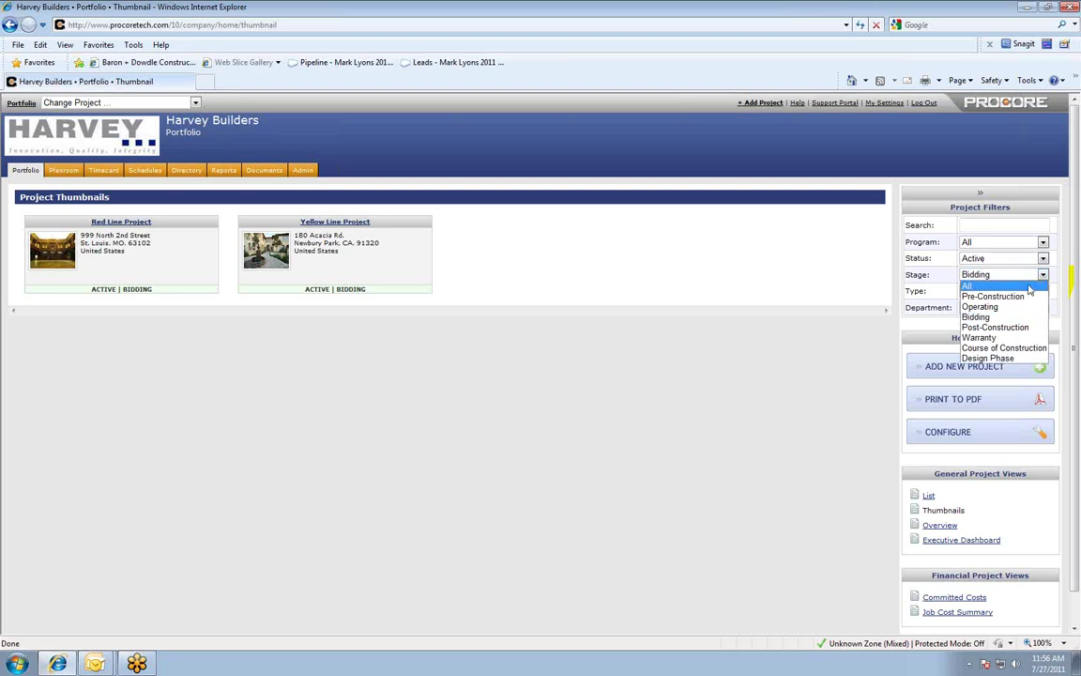
{"action": "left_click", "coordinate": [972, 284]}
{"action": "left_click", "coordinate": [664, 480]}
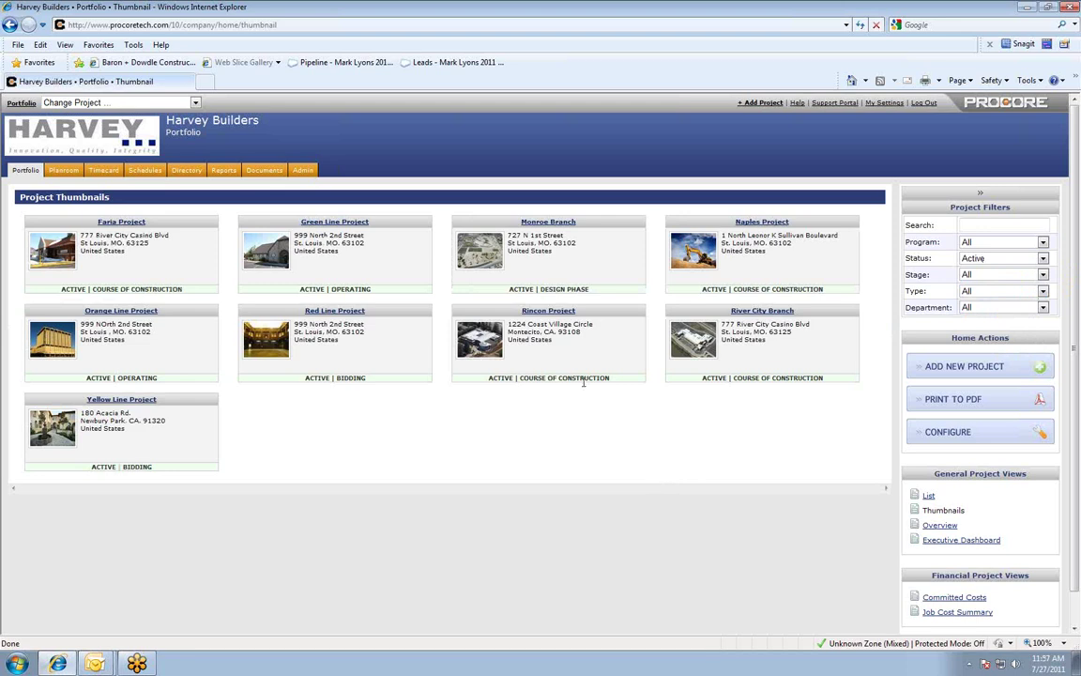
Step: Open the Rincon Project from the portfolio and highlight its row of project modules
{"action": "left_click", "coordinate": [551, 313]}
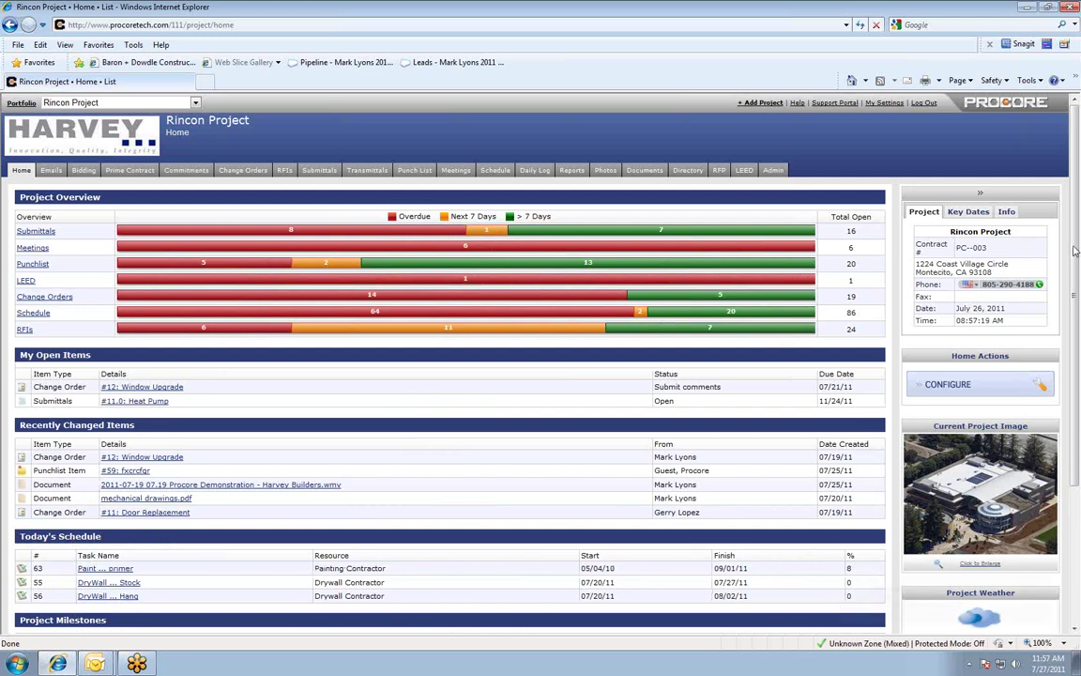
{"action": "left_click_drag", "start_coordinate": [1077, 250], "coordinate": [1077, 266]}
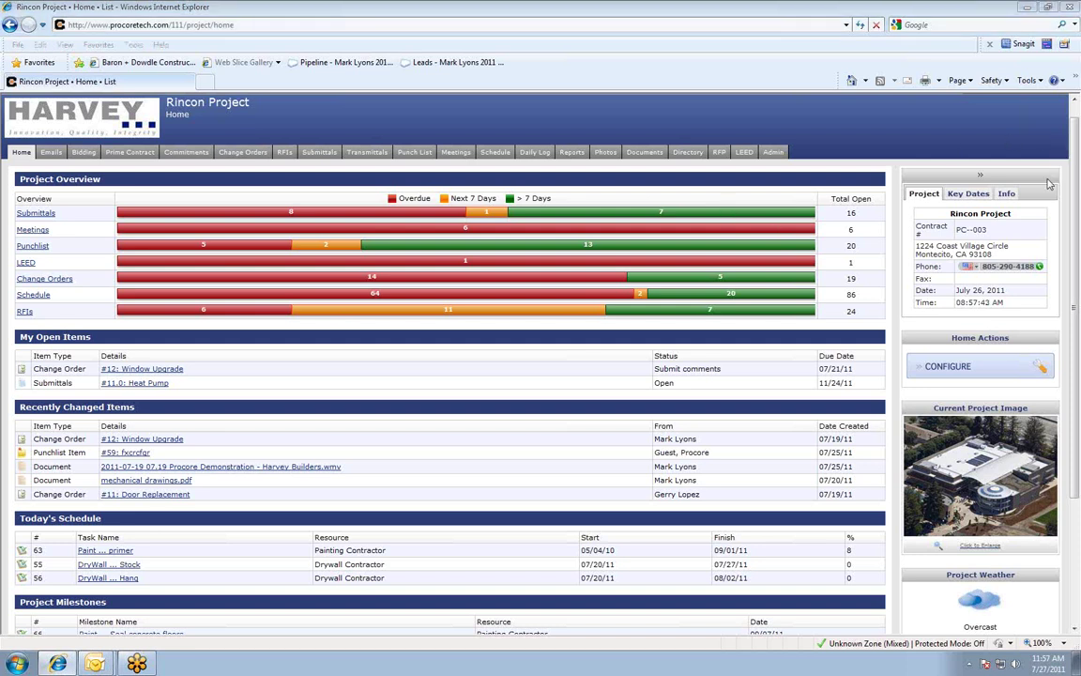
{"action": "mouse_move", "coordinate": [240, 160]}
{"action": "left_mouse_down"}
{"action": "mouse_move", "coordinate": [542, 150]}
{"action": "mouse_move", "coordinate": [826, 122]}
{"action": "mouse_move", "coordinate": [347, 115]}
{"action": "mouse_move", "coordinate": [108, 131]}
{"action": "mouse_move", "coordinate": [13, 158]}
{"action": "left_mouse_up"}
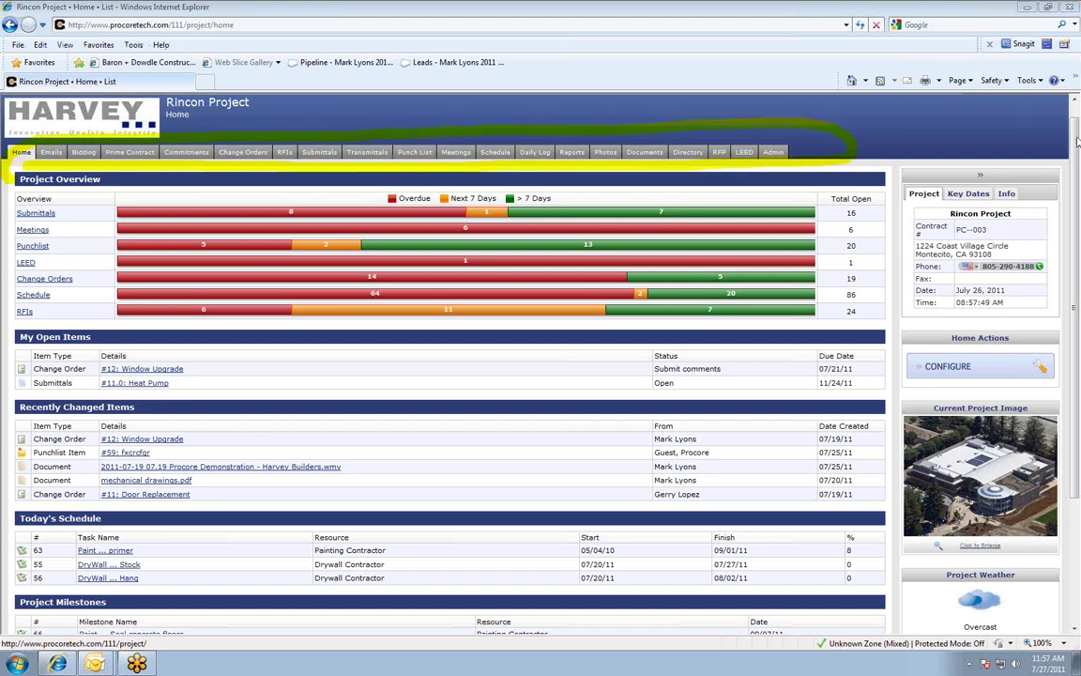
Step: Open the Rincon Project's prime contract and briefly highlight the Commitments module
{"action": "left_click", "coordinate": [131, 153]}
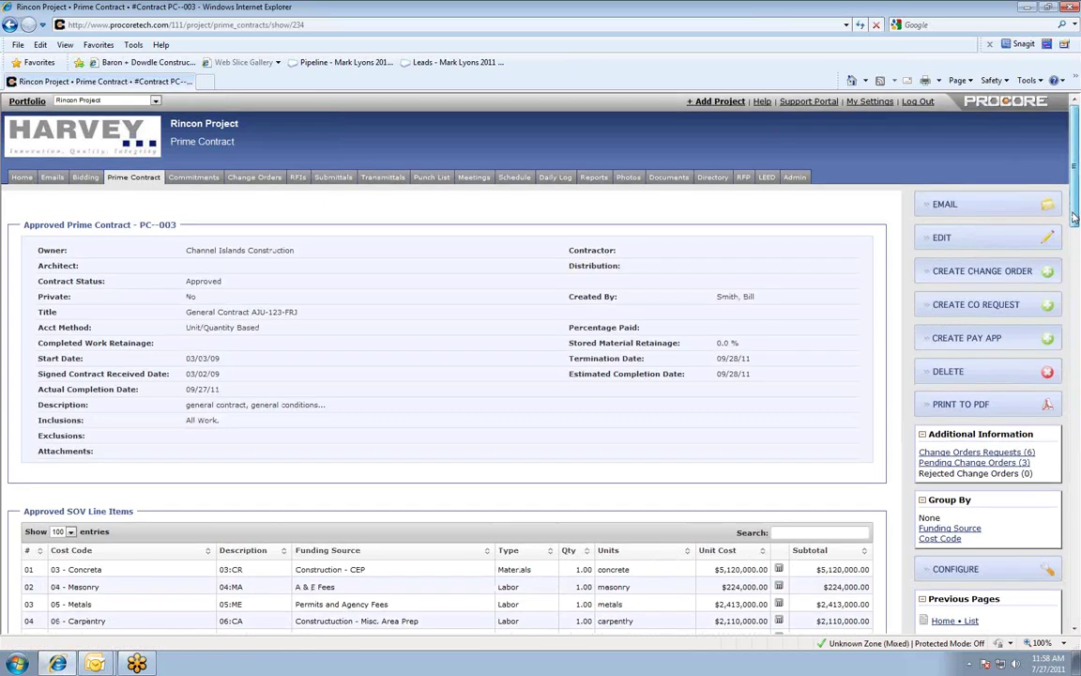
{"action": "scroll", "coordinate": [1075, 217], "scroll_direction": "down", "scroll_amount": 1}
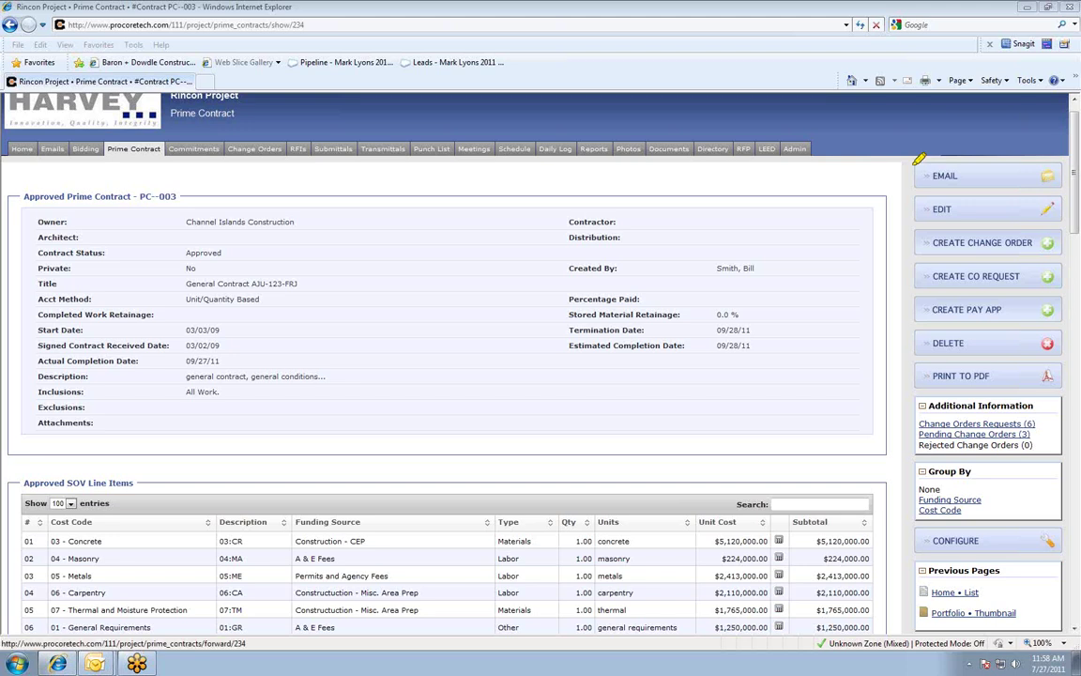
{"action": "mouse_move", "coordinate": [173, 160]}
{"action": "left_mouse_down"}
{"action": "mouse_move", "coordinate": [223, 154]}
{"action": "mouse_move", "coordinate": [199, 120]}
{"action": "left_mouse_up"}
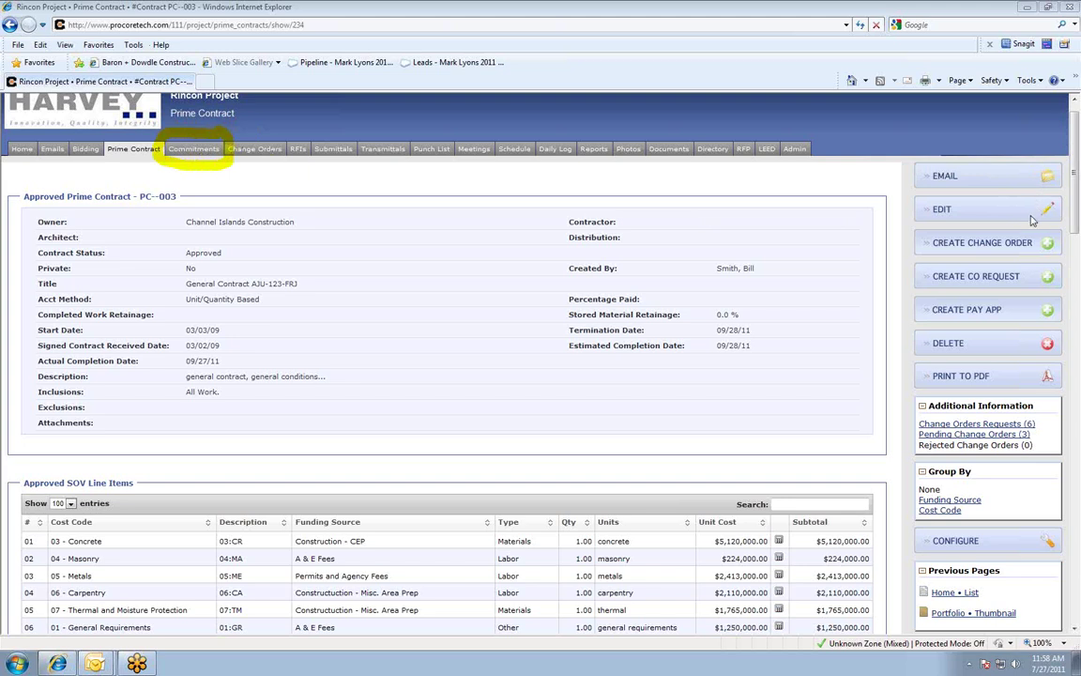
{"action": "key", "text": "Escape"}
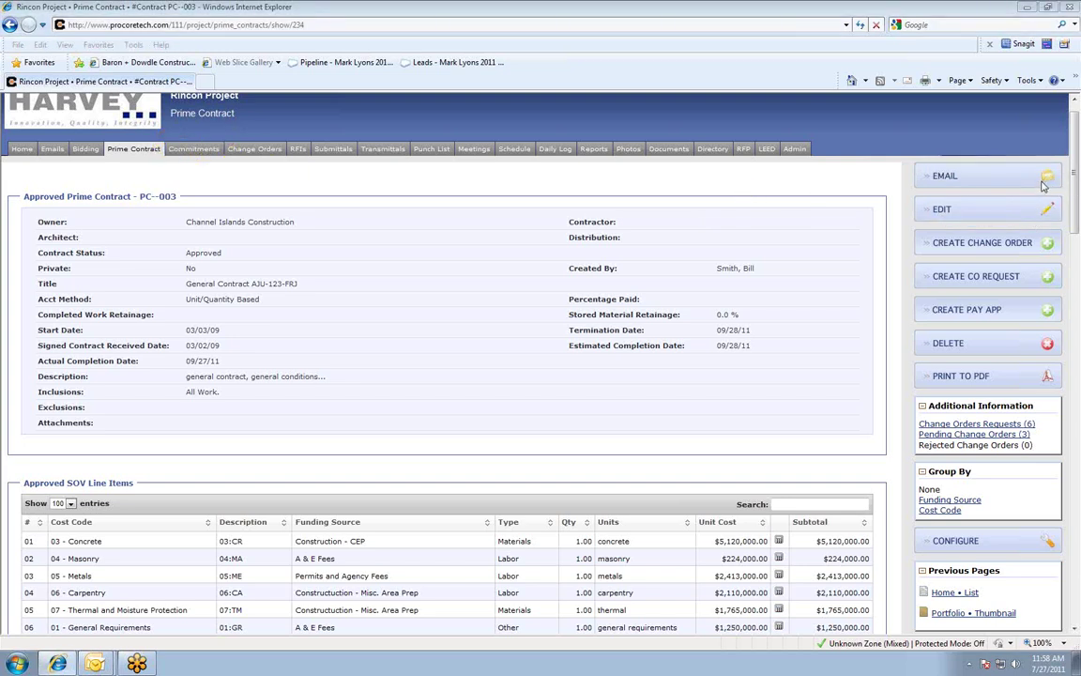
Step: Highlight the general details of the approved prime contract and erase the drawing
{"action": "mouse_move", "coordinate": [782, 215]}
{"action": "left_mouse_down"}
{"action": "mouse_move", "coordinate": [278, 212]}
{"action": "mouse_move", "coordinate": [42, 329]}
{"action": "mouse_move", "coordinate": [193, 425]}
{"action": "mouse_move", "coordinate": [707, 430]}
{"action": "mouse_move", "coordinate": [840, 257]}
{"action": "mouse_move", "coordinate": [763, 206]}
{"action": "left_mouse_up"}
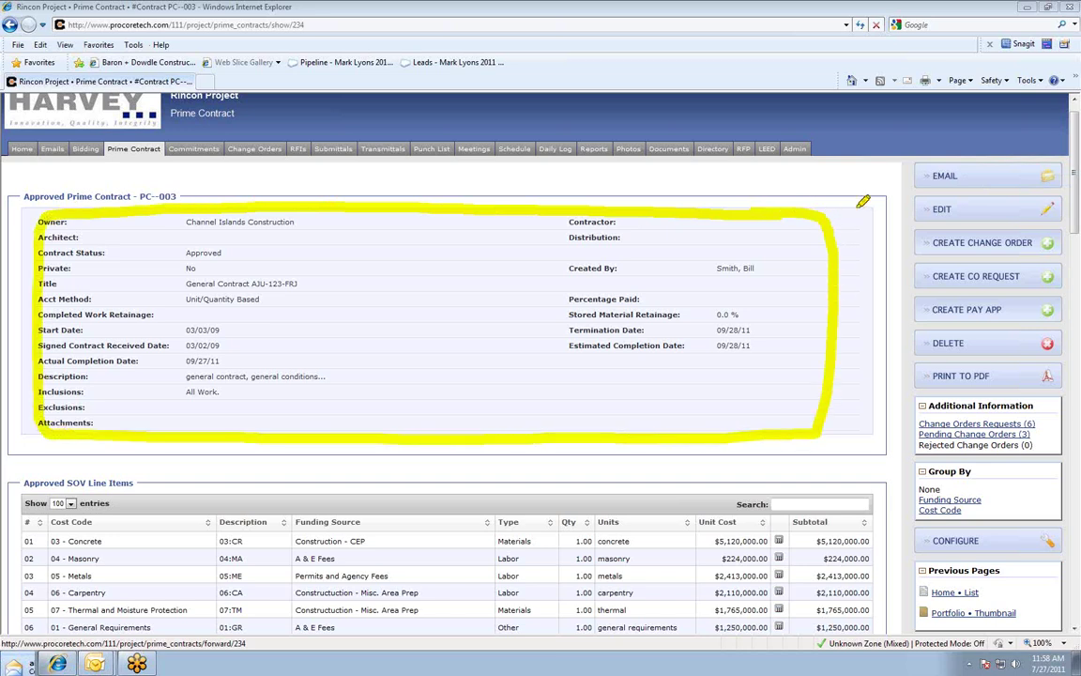
{"action": "right_click", "coordinate": [967, 132]}
{"action": "left_click", "coordinate": [1036, 159]}
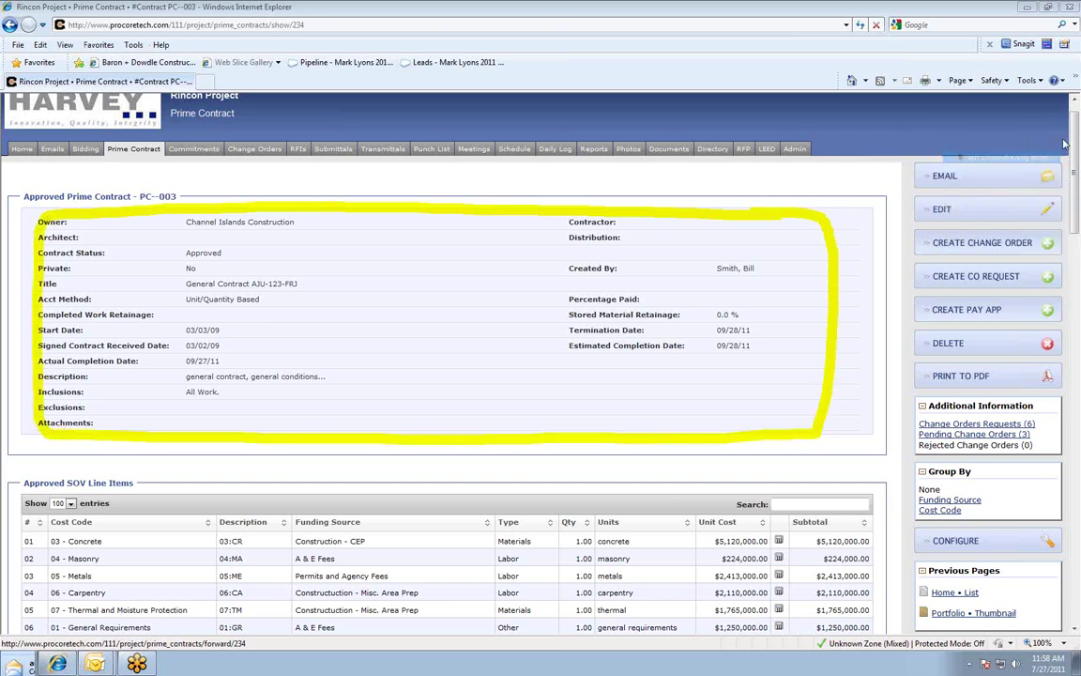
{"action": "right_click", "coordinate": [966, 129]}
{"action": "left_click", "coordinate": [1028, 223]}
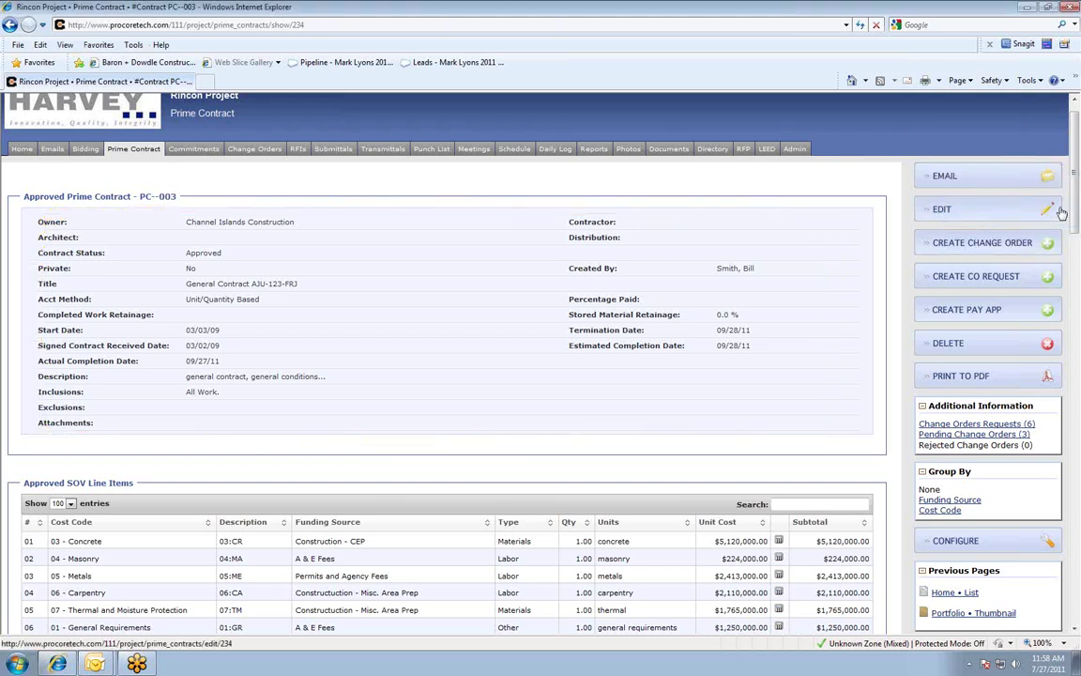
Step: Highlight the contract's Approved SOV Line Items table and erase the drawing
{"action": "left_click_drag", "start_coordinate": [1073, 202], "coordinate": [1073, 244]}
{"action": "scroll", "coordinate": [1073, 244], "scroll_direction": "down", "scroll_amount": 3}
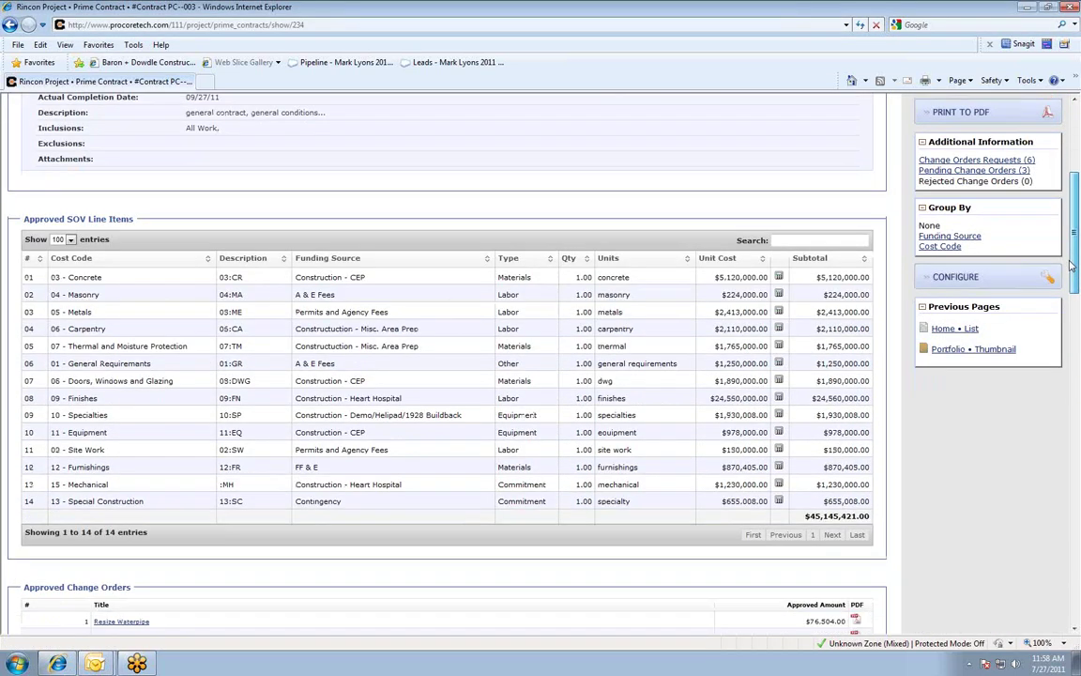
{"action": "mouse_move", "coordinate": [887, 192]}
{"action": "left_mouse_down"}
{"action": "mouse_move", "coordinate": [176, 190]}
{"action": "mouse_move", "coordinate": [31, 276]}
{"action": "mouse_move", "coordinate": [25, 455]}
{"action": "mouse_move", "coordinate": [483, 546]}
{"action": "mouse_move", "coordinate": [840, 546]}
{"action": "mouse_move", "coordinate": [871, 410]}
{"action": "mouse_move", "coordinate": [864, 183]}
{"action": "left_mouse_up"}
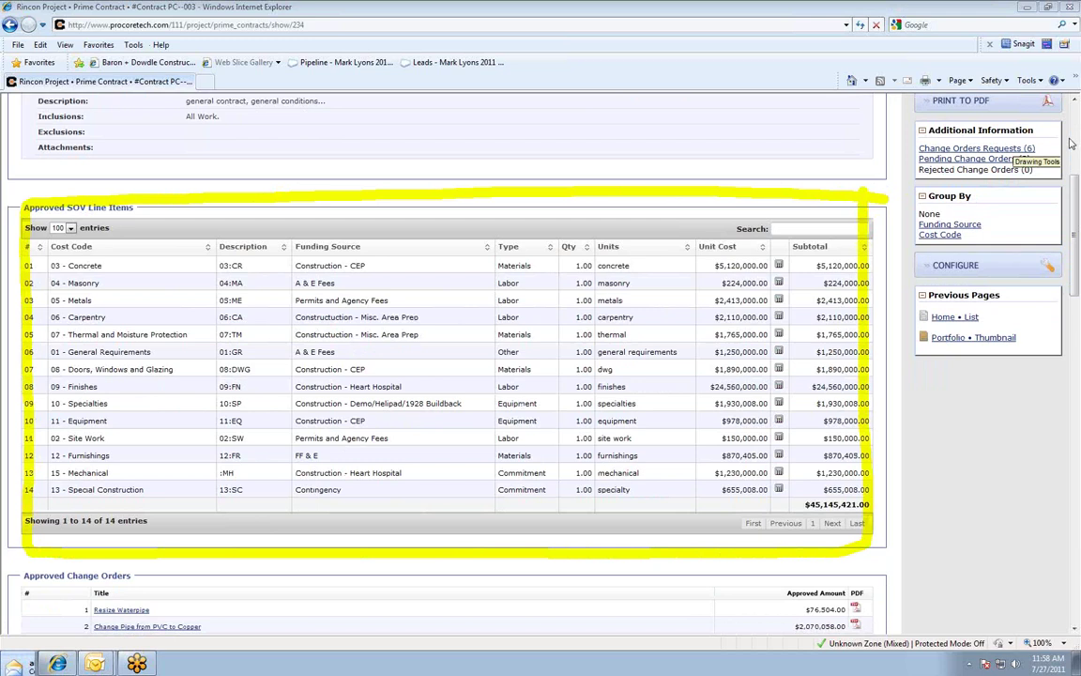
{"action": "right_click", "coordinate": [967, 126]}
{"action": "left_click", "coordinate": [937, 147]}
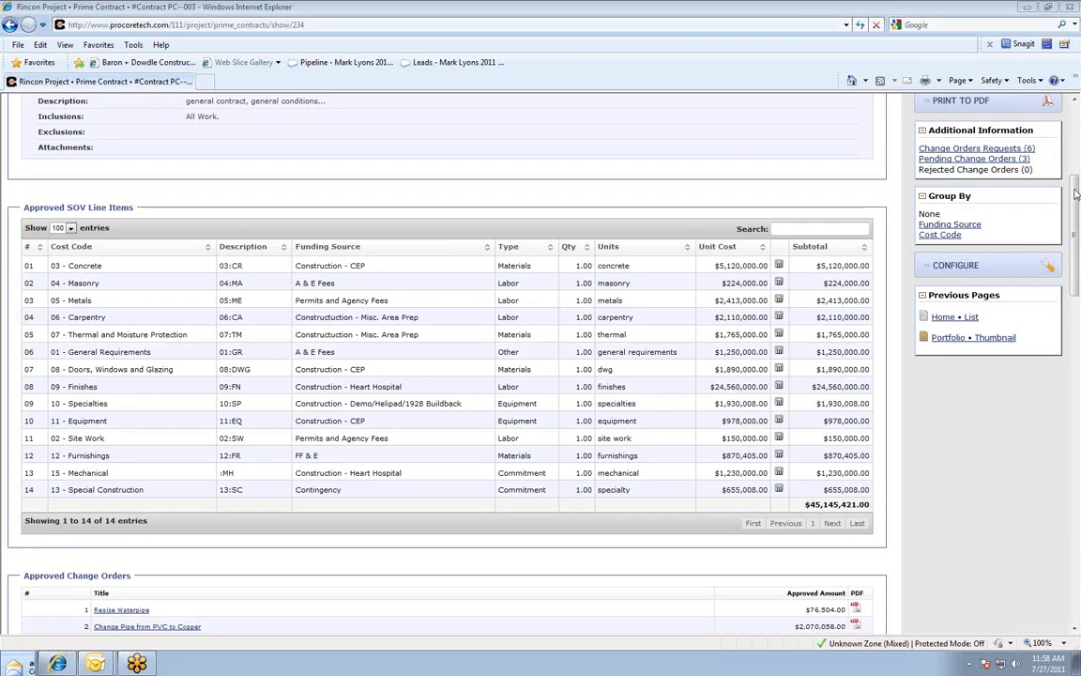
Step: Highlight the Approved Change Orders section, its total and the SOV line item total with the highlighter
{"action": "scroll", "coordinate": [1060, 141], "scroll_direction": "down", "scroll_amount": 5}
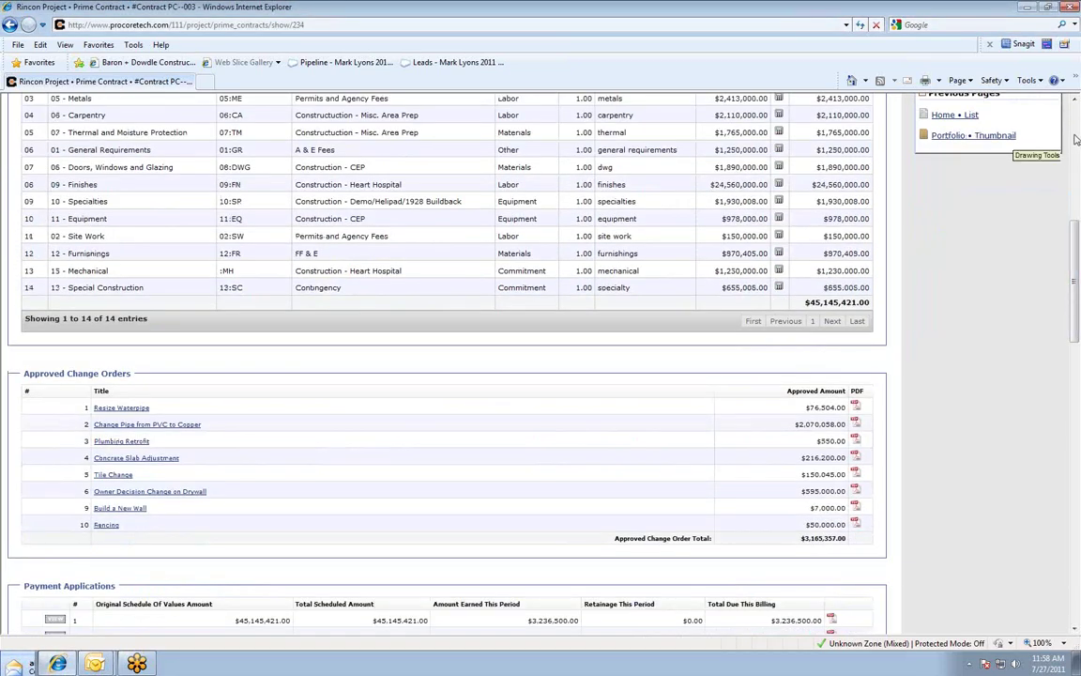
{"action": "right_click", "coordinate": [968, 125]}
{"action": "left_click", "coordinate": [939, 163]}
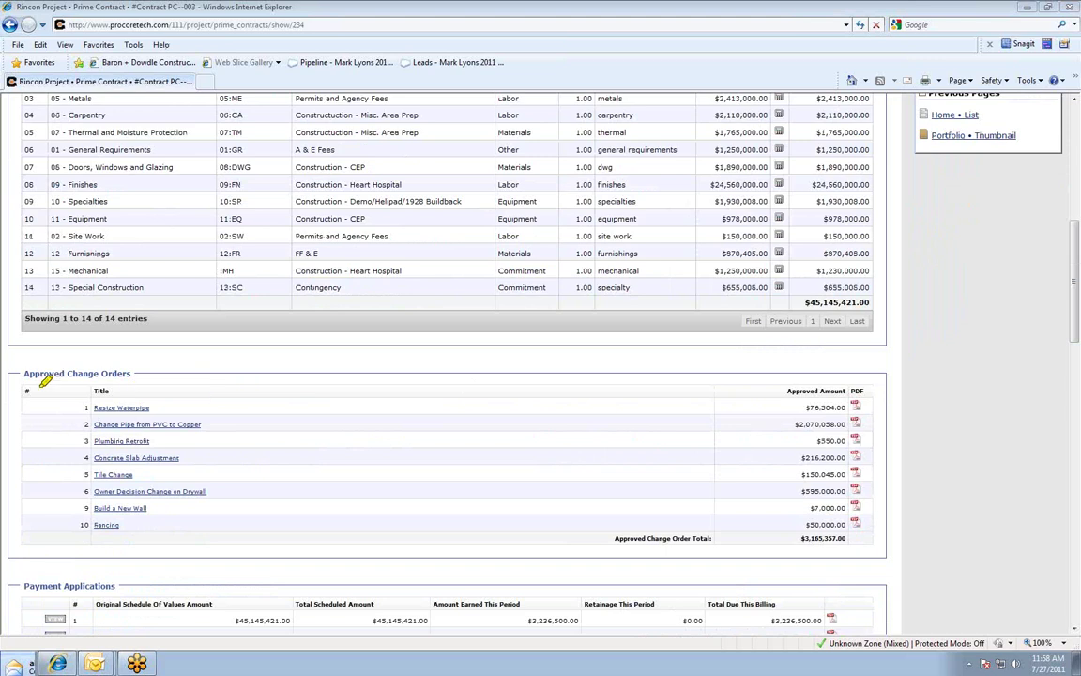
{"action": "mouse_move", "coordinate": [4, 367]}
{"action": "left_mouse_down"}
{"action": "mouse_move", "coordinate": [777, 363]}
{"action": "mouse_move", "coordinate": [894, 395]}
{"action": "mouse_move", "coordinate": [891, 538]}
{"action": "mouse_move", "coordinate": [209, 566]}
{"action": "mouse_move", "coordinate": [37, 559]}
{"action": "mouse_move", "coordinate": [8, 364]}
{"action": "left_mouse_up"}
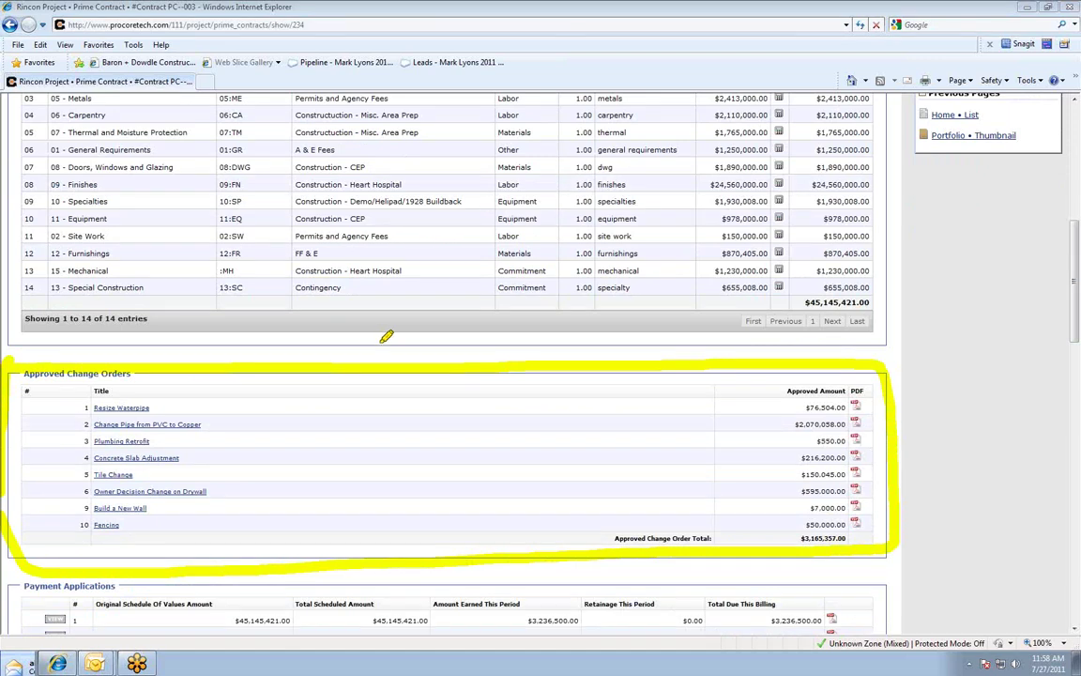
{"action": "left_click_drag", "start_coordinate": [796, 303], "coordinate": [882, 302]}
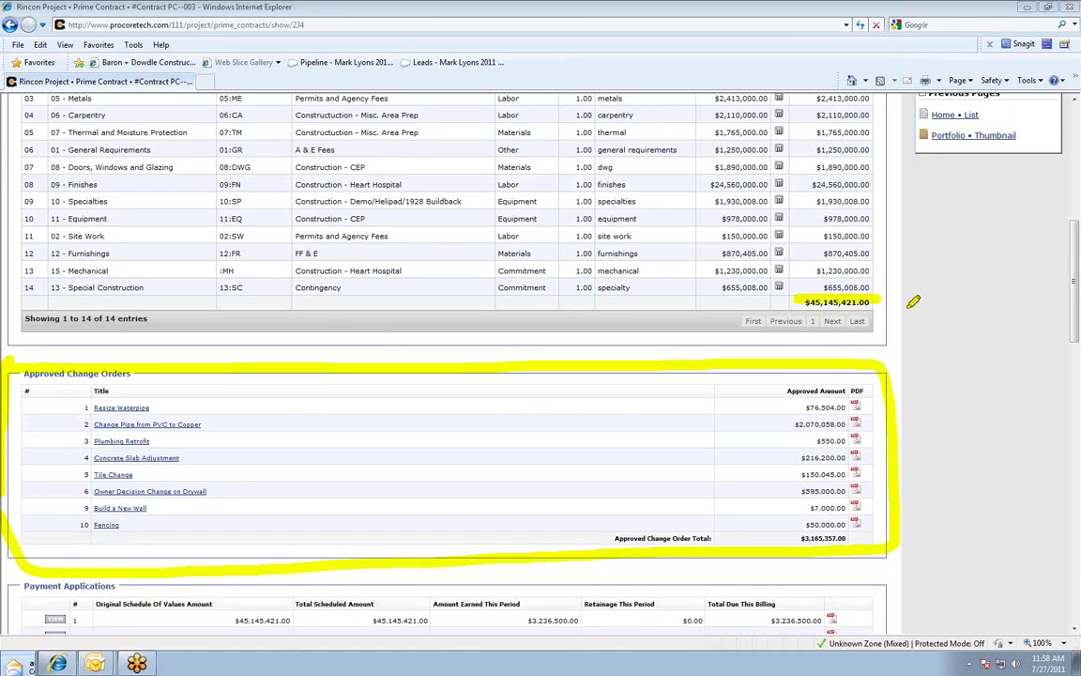
{"action": "left_click_drag", "start_coordinate": [801, 539], "coordinate": [847, 538]}
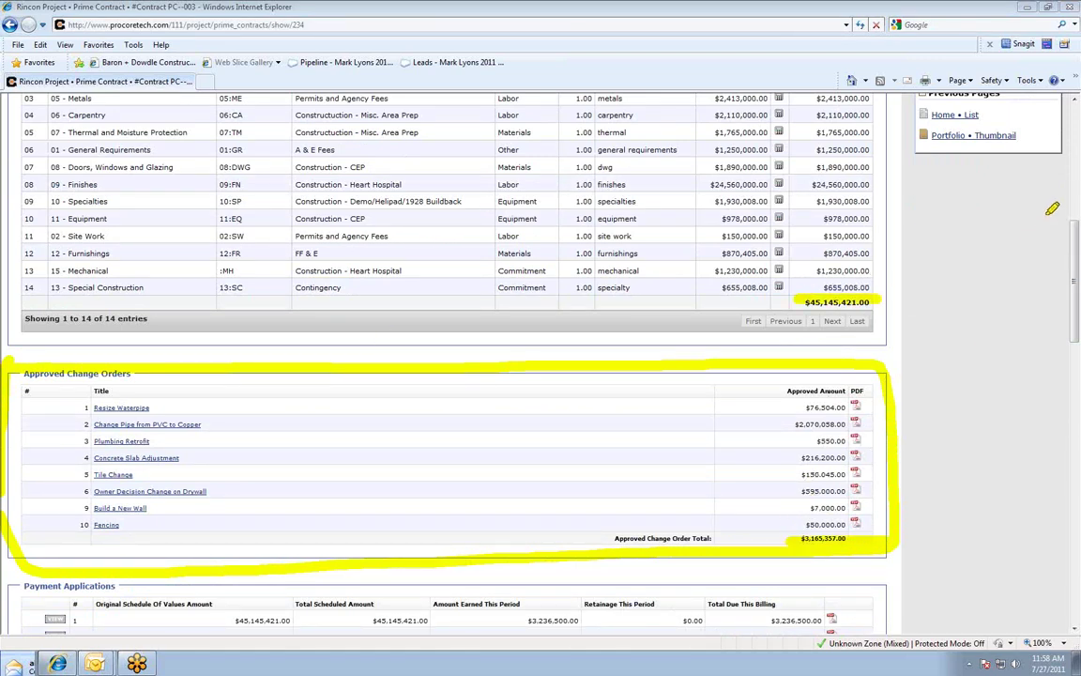
{"action": "left_click", "coordinate": [1073, 149]}
{"action": "left_click", "coordinate": [975, 112]}
Step: Clear the drawings and look through the Payment Applications list down to the end of the contract page
{"action": "left_click_drag", "start_coordinate": [1077, 241], "coordinate": [1075, 263]}
{"action": "left_click", "coordinate": [1070, 155]}
{"action": "left_click", "coordinate": [1033, 223]}
{"action": "left_click_drag", "start_coordinate": [1077, 280], "coordinate": [1076, 355]}
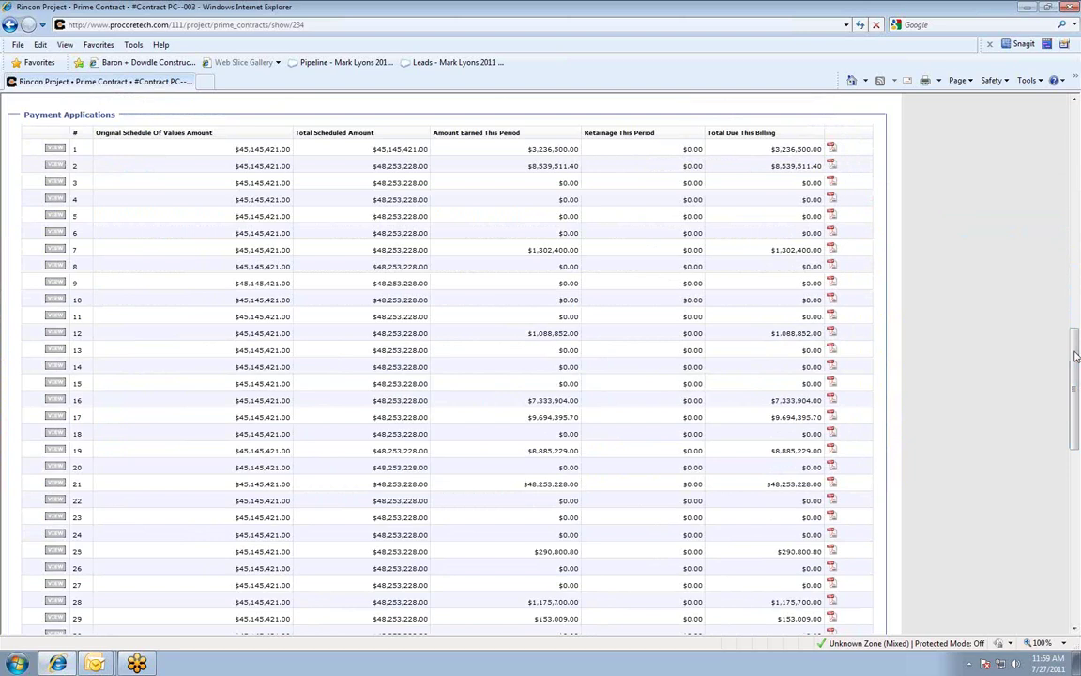
{"action": "left_click_drag", "start_coordinate": [1077, 356], "coordinate": [1077, 547]}
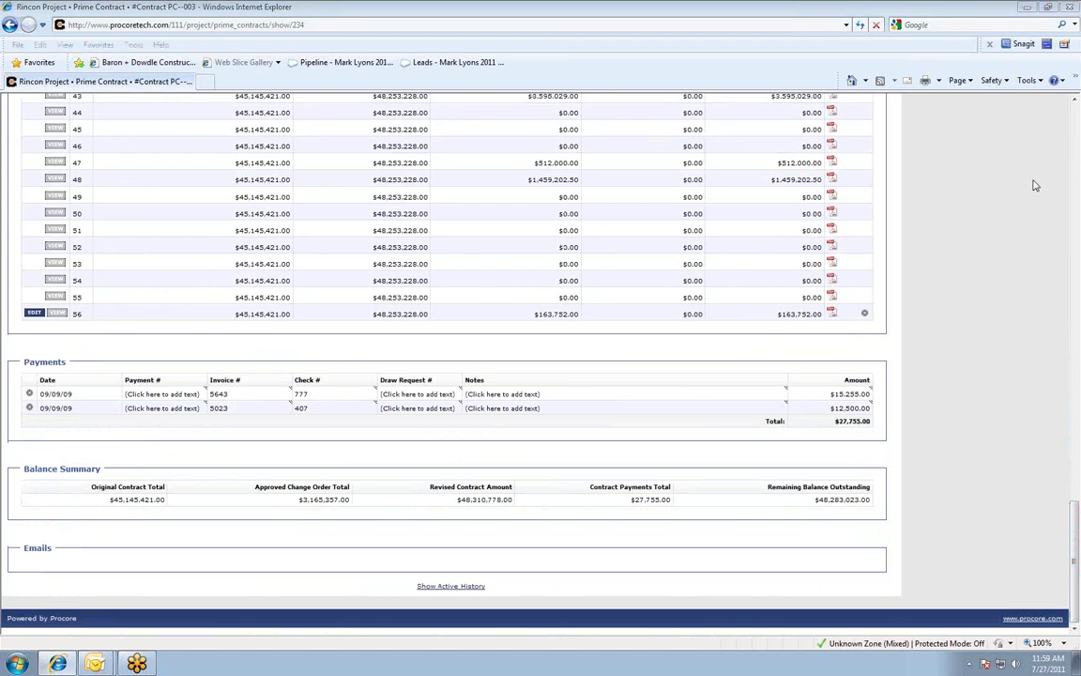
Step: Highlight the contract's Payments section and erase the drawing
{"action": "mouse_move", "coordinate": [19, 350]}
{"action": "left_mouse_down"}
{"action": "mouse_move", "coordinate": [845, 349]}
{"action": "mouse_move", "coordinate": [903, 430]}
{"action": "mouse_move", "coordinate": [15, 451]}
{"action": "left_mouse_up"}
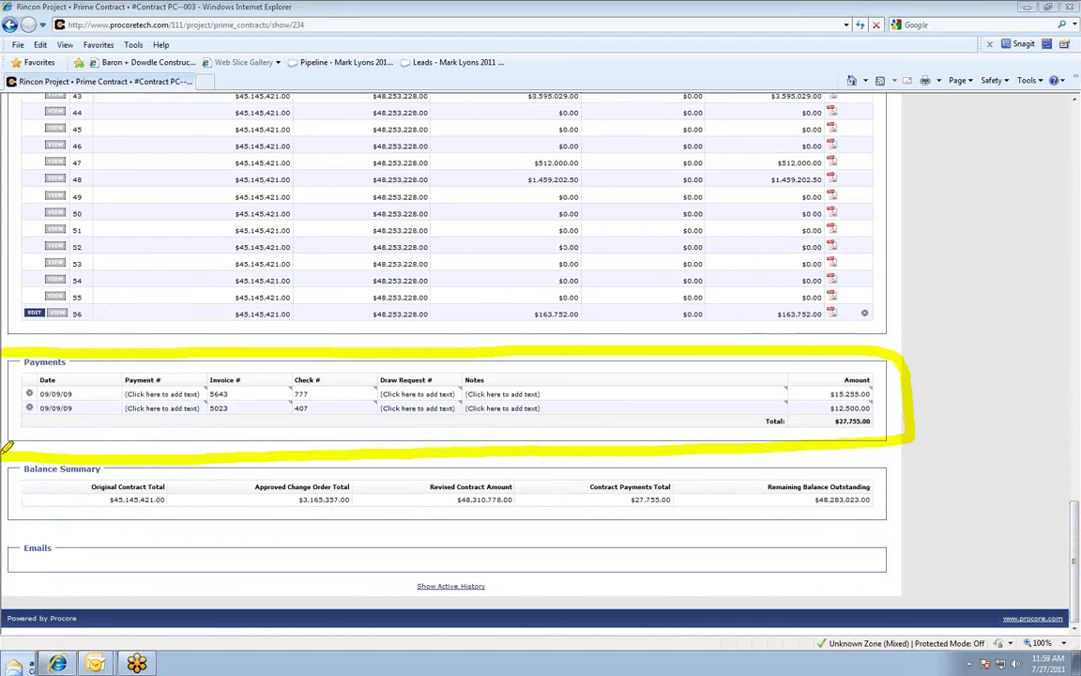
{"action": "right_click", "coordinate": [965, 130]}
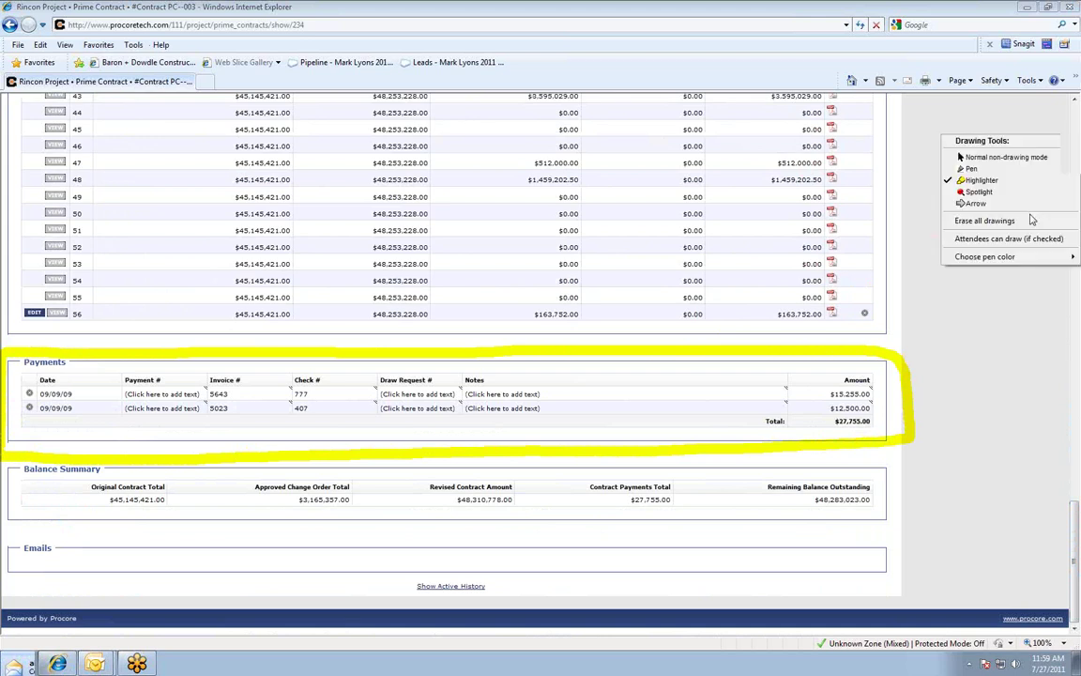
{"action": "left_click", "coordinate": [1023, 221]}
Step: Highlight the contract, change order, payment and remaining balance amounts in the Balance Summary, then leave drawing mode
{"action": "left_click_drag", "start_coordinate": [91, 500], "coordinate": [163, 499]}
{"action": "left_click_drag", "start_coordinate": [286, 501], "coordinate": [338, 495]}
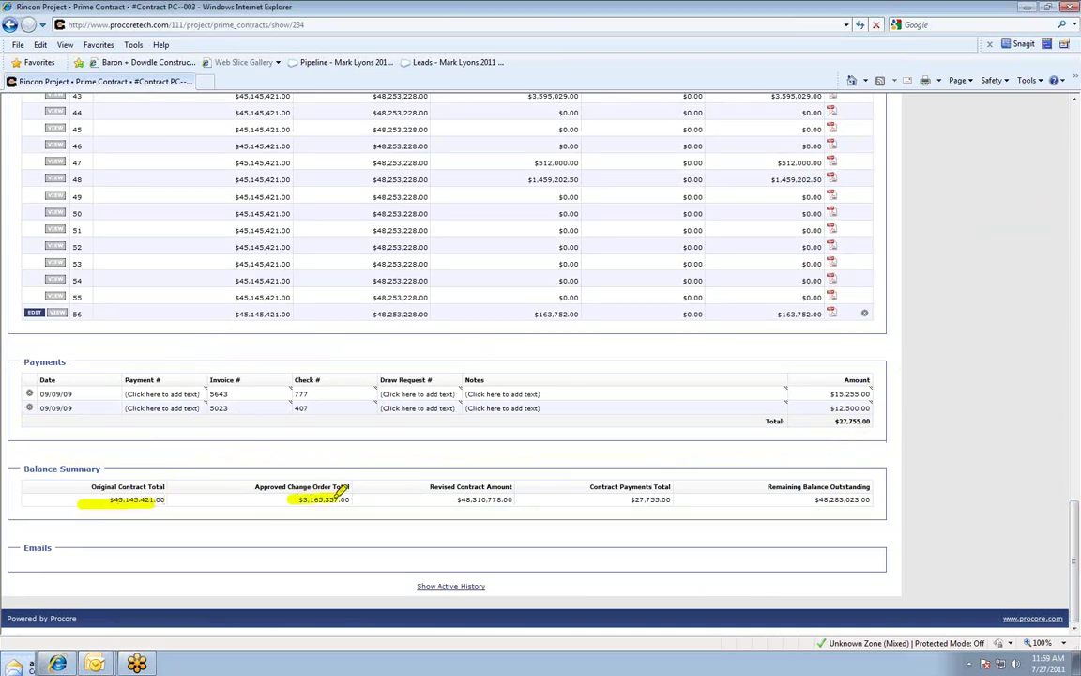
{"action": "left_click_drag", "start_coordinate": [446, 500], "coordinate": [511, 498]}
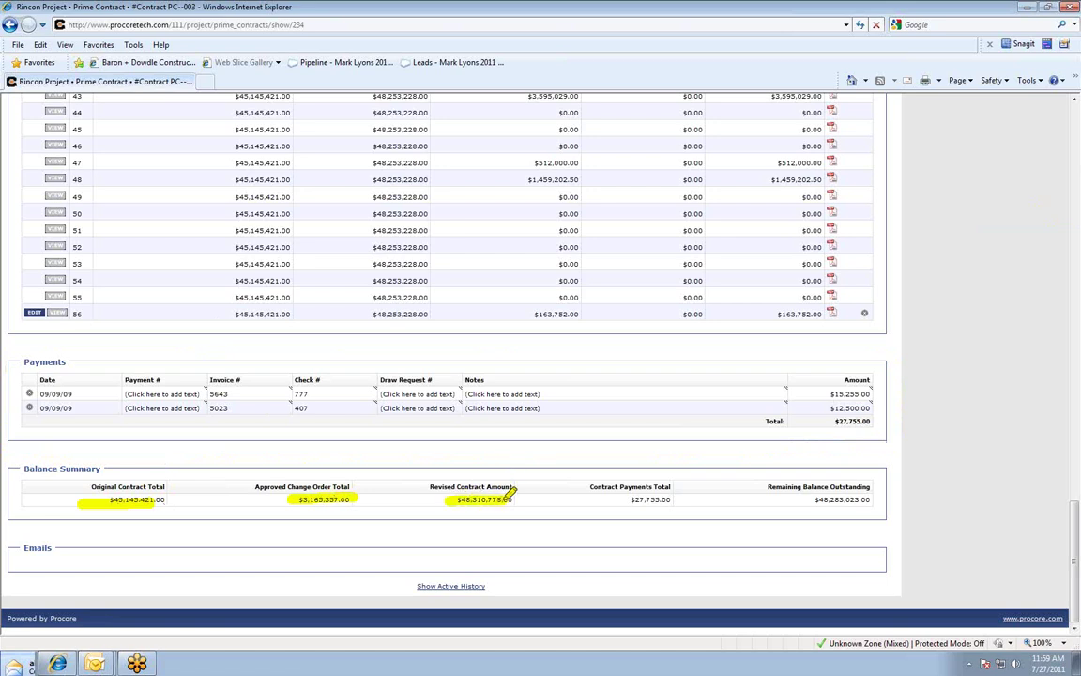
{"action": "left_click_drag", "start_coordinate": [631, 500], "coordinate": [875, 496]}
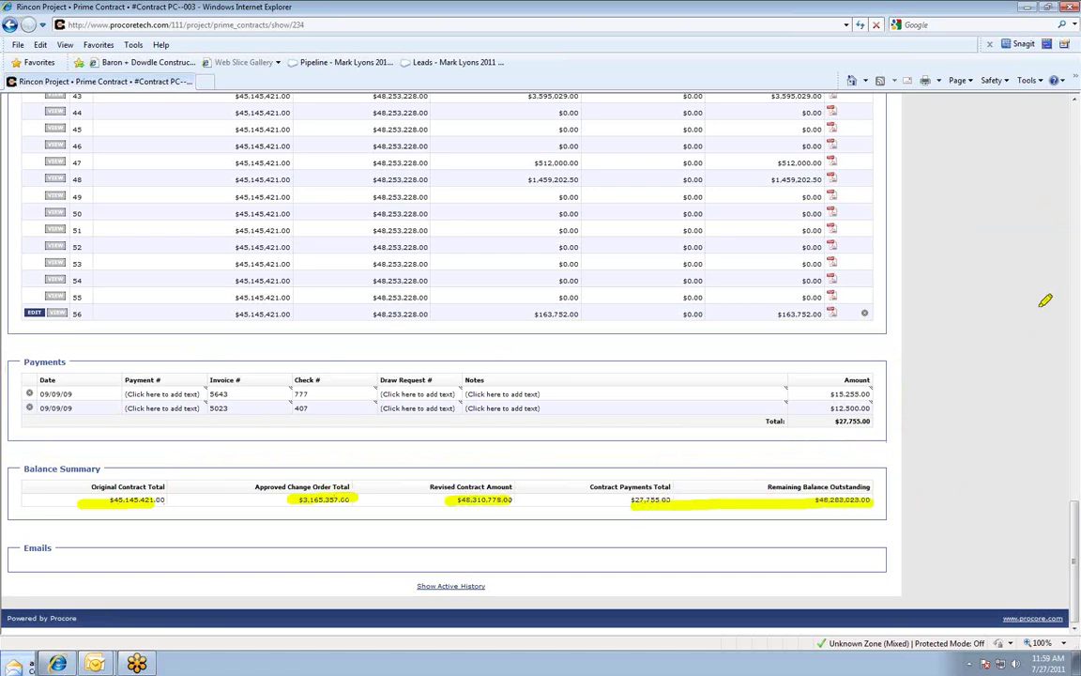
{"action": "right_click", "coordinate": [967, 125]}
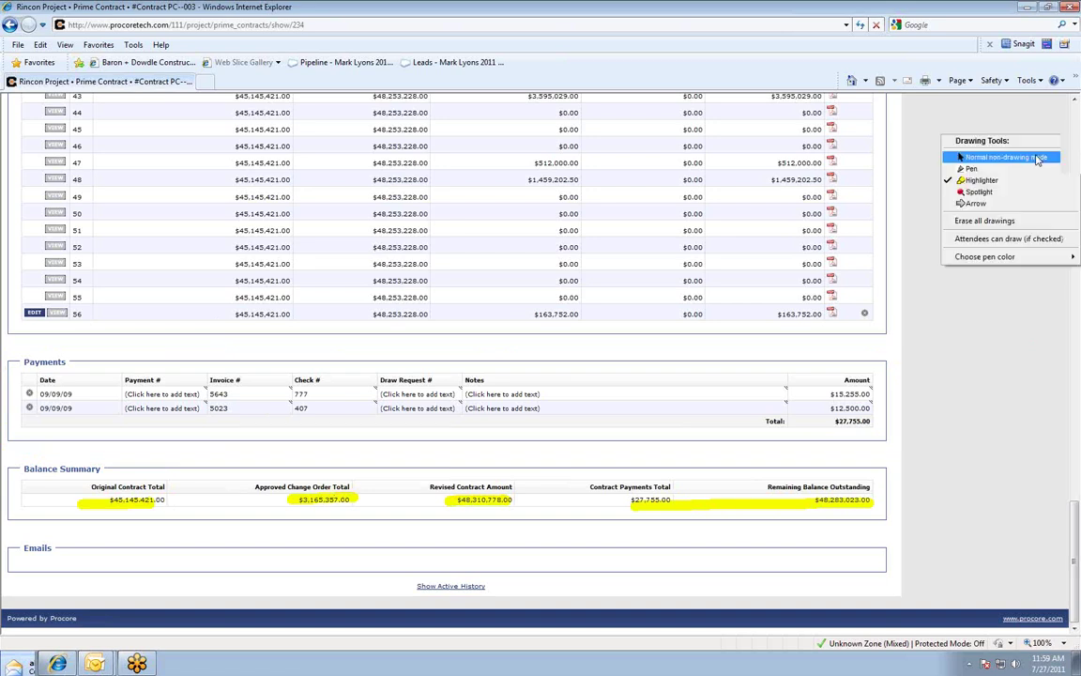
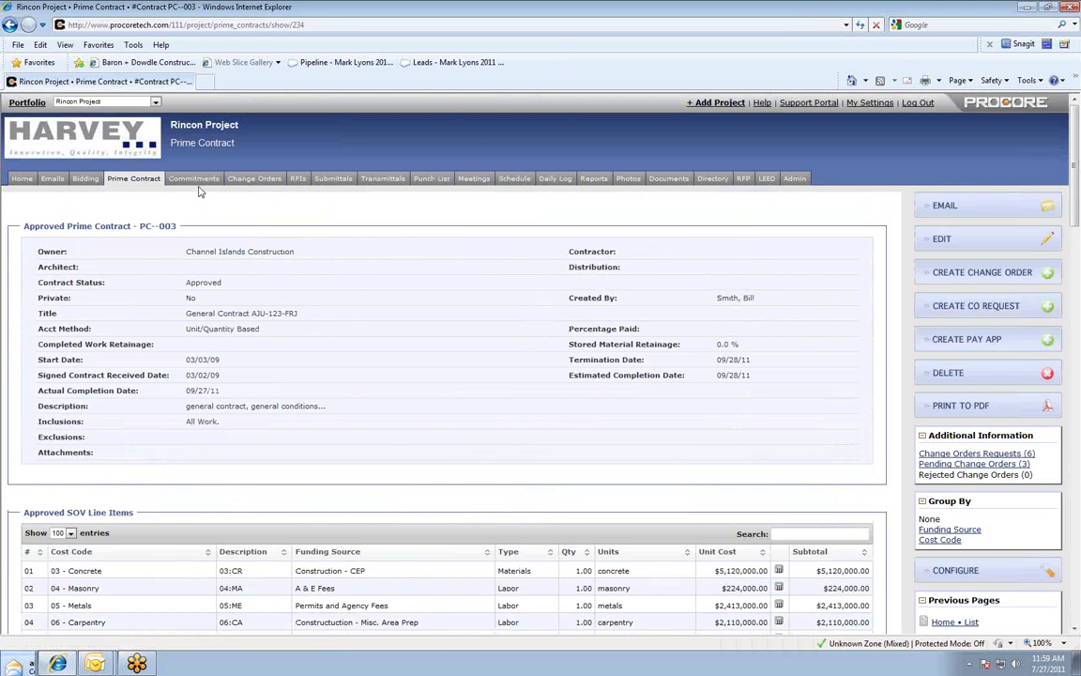
Step: Open the Rincon Project's Commitments list in summary view
{"action": "left_click", "coordinate": [196, 181]}
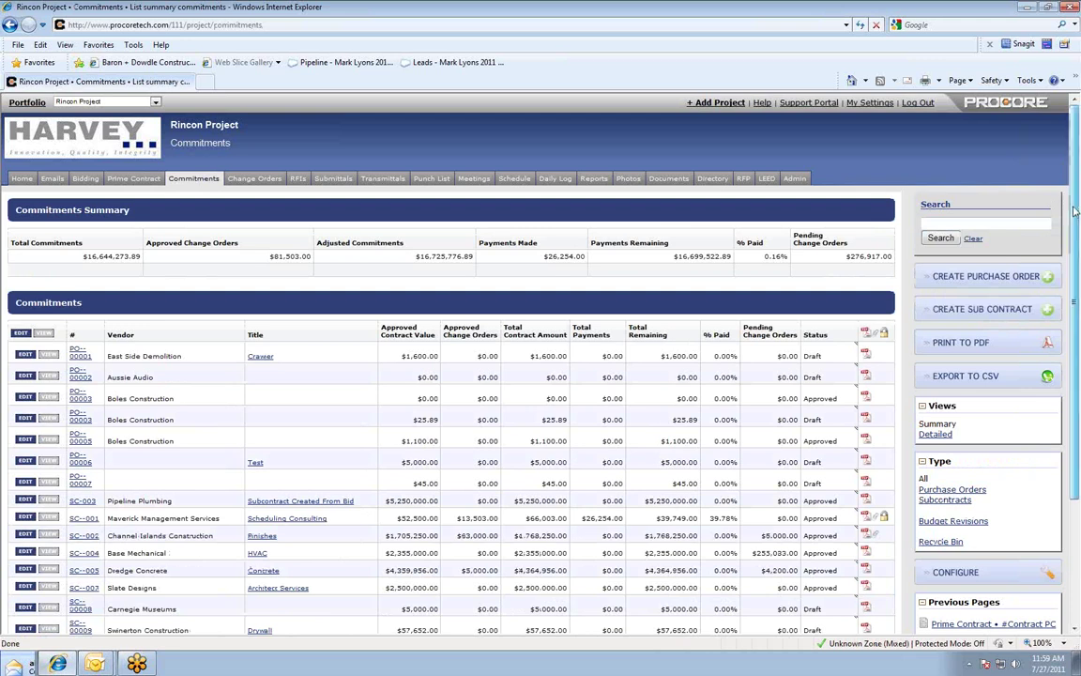
{"action": "scroll", "coordinate": [1070, 137], "scroll_direction": "down", "scroll_amount": 1}
Step: Circle the Views options with the highlighter, then clear the drawing and switch the commitments to the Detailed view
{"action": "left_click", "coordinate": [1070, 137]}
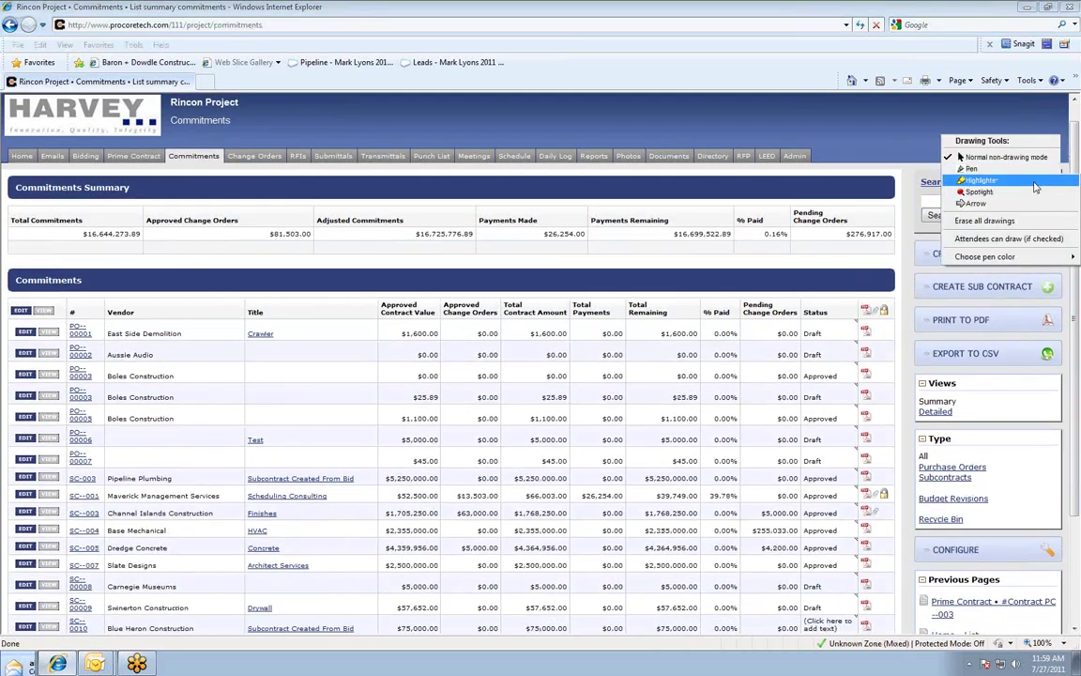
{"action": "left_click", "coordinate": [976, 187]}
{"action": "mouse_move", "coordinate": [1003, 368]}
{"action": "left_mouse_down"}
{"action": "mouse_move", "coordinate": [976, 366]}
{"action": "mouse_move", "coordinate": [916, 440]}
{"action": "mouse_move", "coordinate": [1019, 374]}
{"action": "left_mouse_up"}
{"action": "left_click", "coordinate": [1063, 127]}
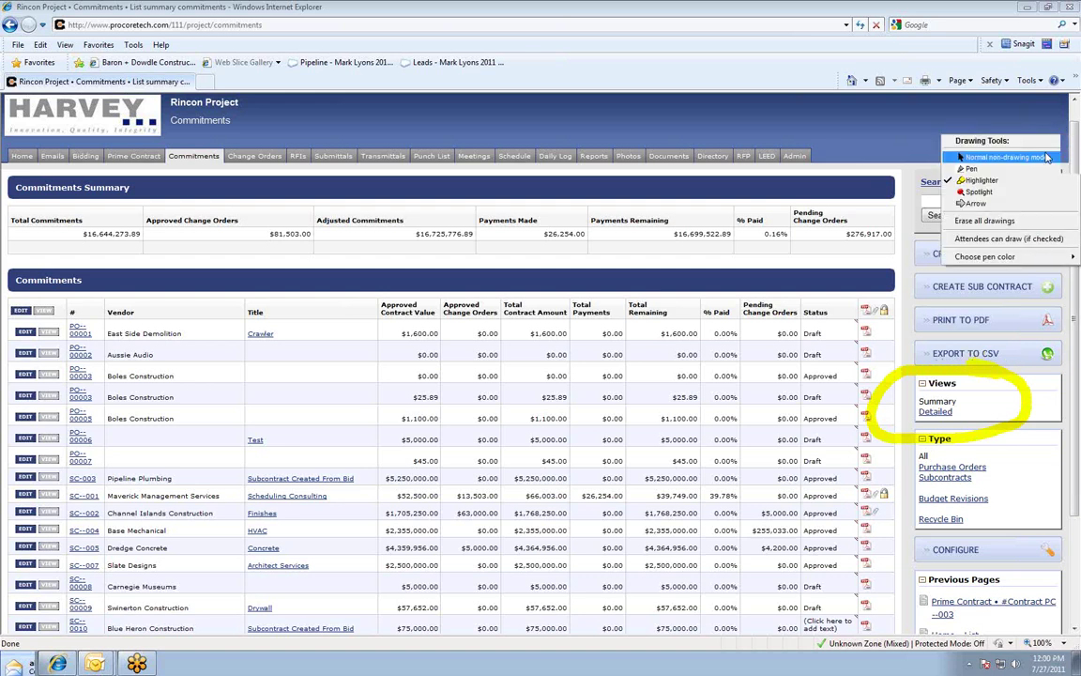
{"action": "left_click", "coordinate": [976, 221]}
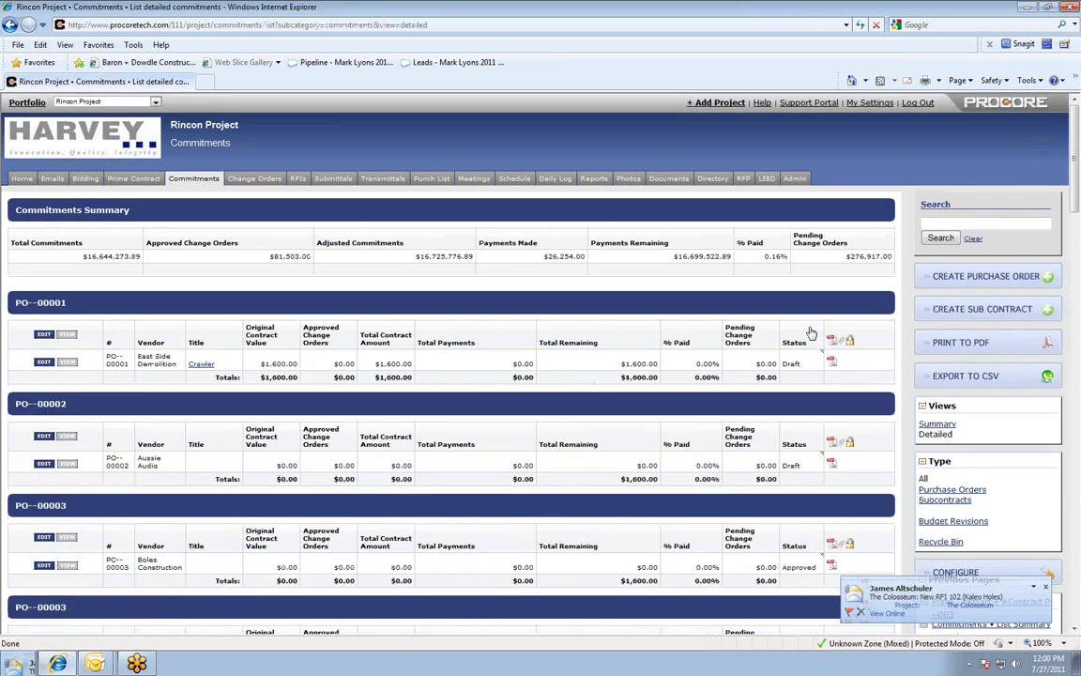
Step: Highlight the original contract value and the change order rows of commitment SC--002, then erase the drawings
{"action": "left_click_drag", "start_coordinate": [1076, 206], "coordinate": [1077, 405]}
{"action": "right_click", "coordinate": [962, 134]}
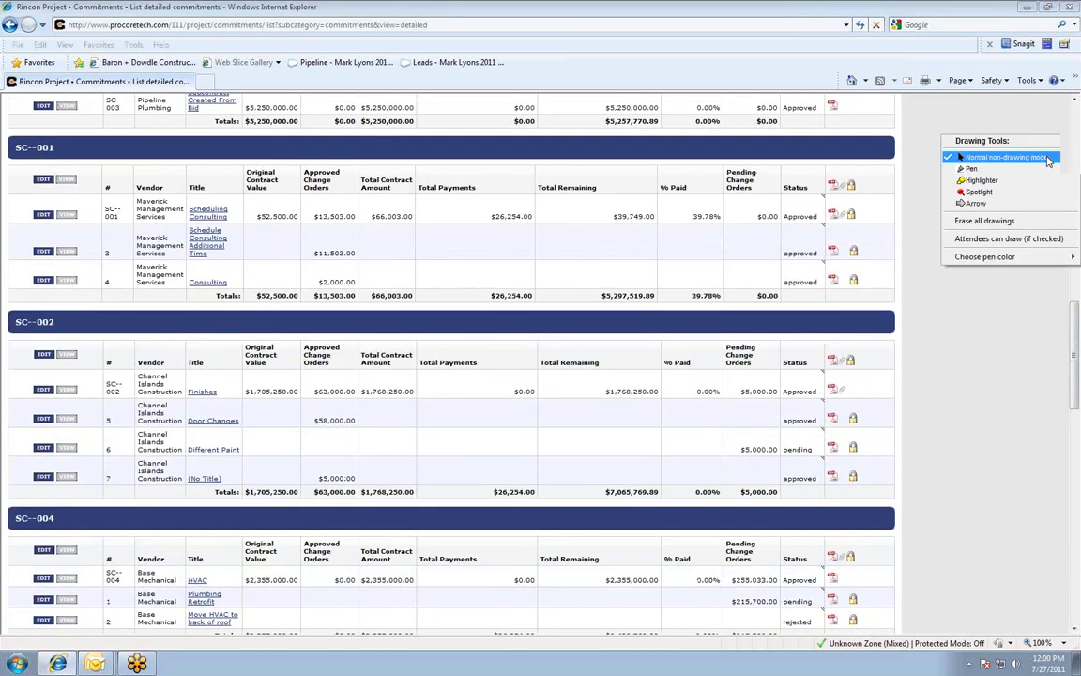
{"action": "left_click", "coordinate": [1005, 182]}
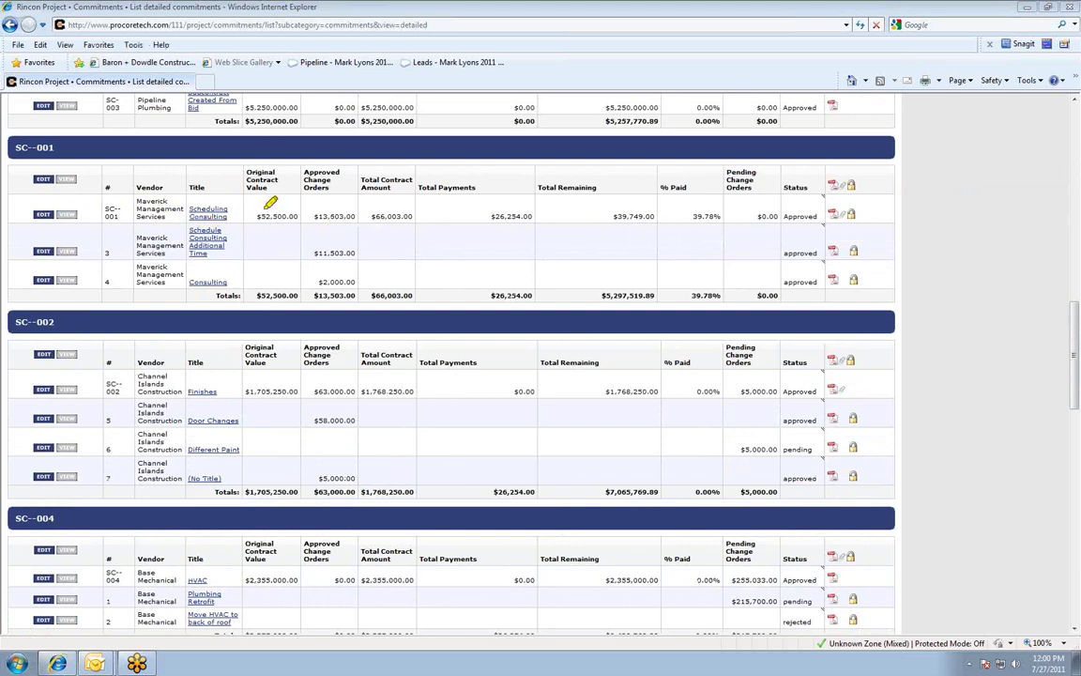
{"action": "left_click_drag", "start_coordinate": [244, 392], "coordinate": [298, 392]}
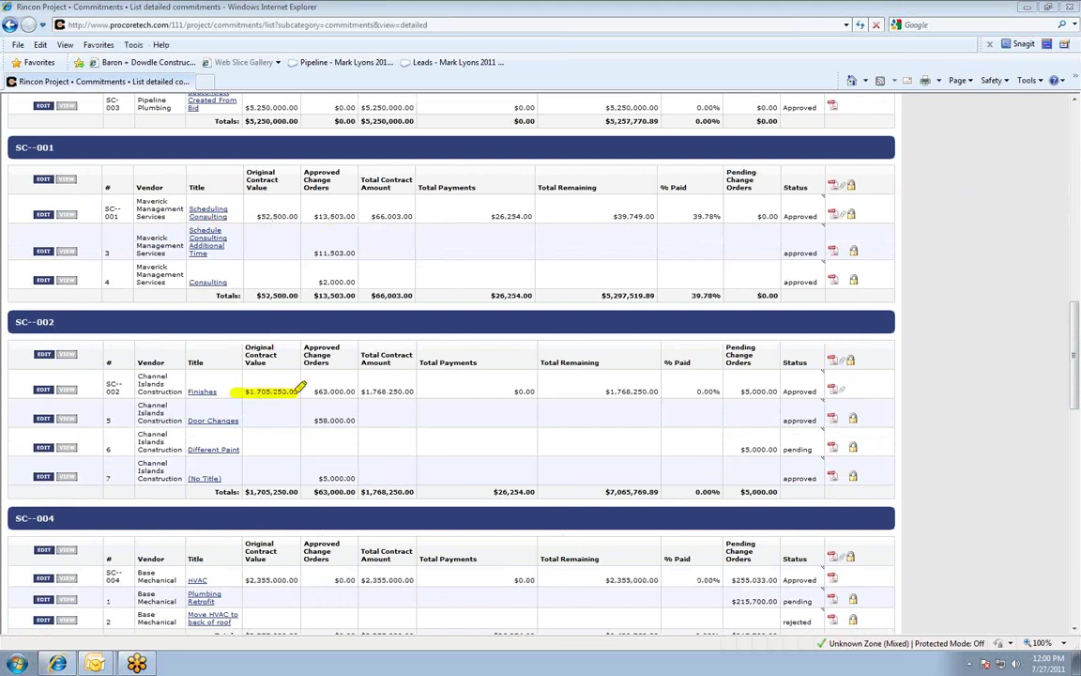
{"action": "left_click_drag", "start_coordinate": [79, 419], "coordinate": [354, 420]}
{"action": "left_click_drag", "start_coordinate": [94, 449], "coordinate": [242, 448]}
{"action": "left_click_drag", "start_coordinate": [93, 480], "coordinate": [291, 480]}
{"action": "right_click", "coordinate": [968, 129]}
{"action": "left_click", "coordinate": [1033, 219]}
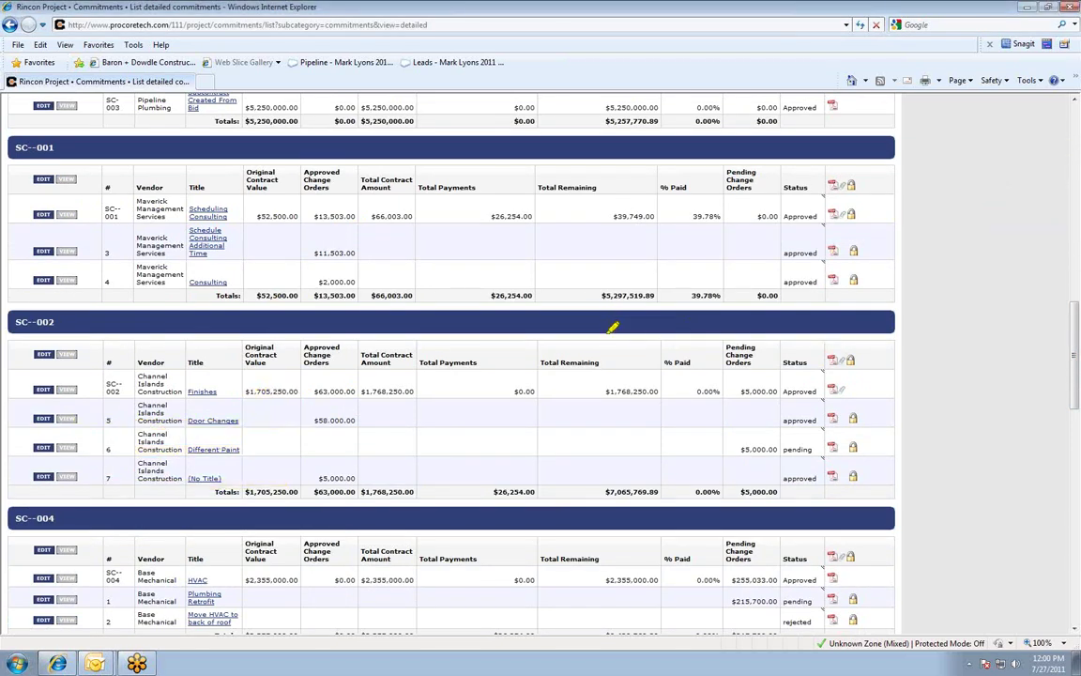
Step: Highlight the amounts in the SC--002 Totals row, circle its pending change orders total, and clear the drawings
{"action": "left_click_drag", "start_coordinate": [228, 492], "coordinate": [414, 491]}
{"action": "left_click_drag", "start_coordinate": [481, 492], "coordinate": [659, 491]}
{"action": "mouse_move", "coordinate": [810, 483]}
{"action": "left_mouse_down"}
{"action": "mouse_move", "coordinate": [733, 502]}
{"action": "mouse_move", "coordinate": [811, 495]}
{"action": "left_mouse_up"}
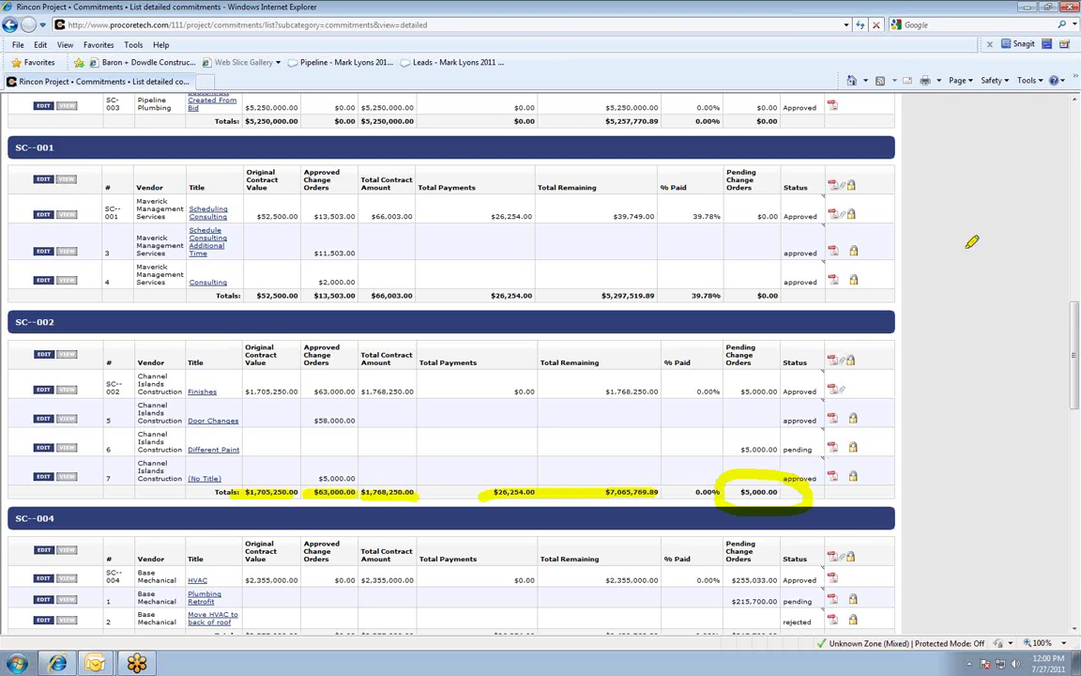
{"action": "right_click", "coordinate": [1051, 196]}
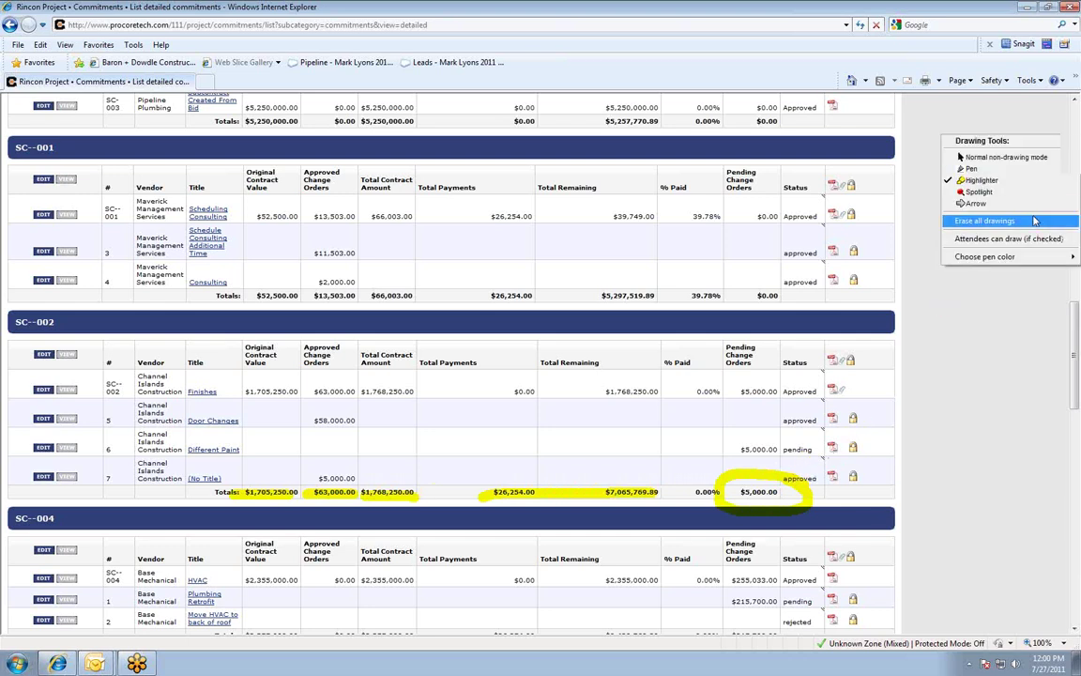
{"action": "left_click", "coordinate": [1029, 221]}
{"action": "right_click", "coordinate": [948, 135]}
{"action": "left_click", "coordinate": [946, 154]}
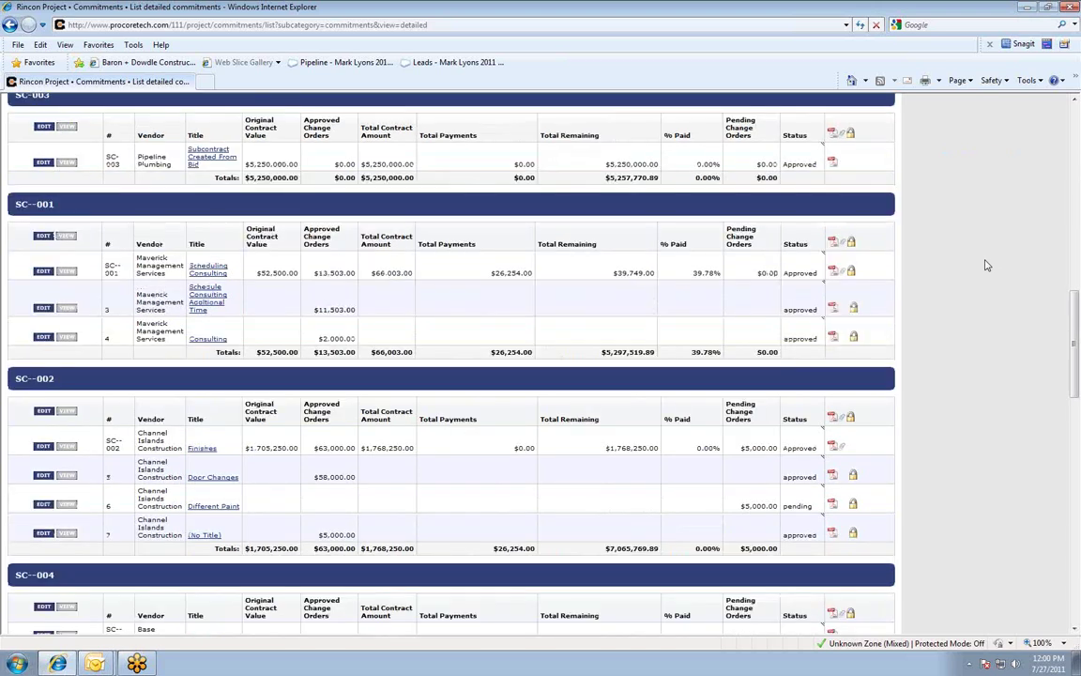
Step: Return to the project's prime contract PC--003, with its contract actions and line items in view
{"action": "scroll", "coordinate": [985, 266], "scroll_direction": "up", "scroll_amount": 15}
{"action": "left_click", "coordinate": [130, 180]}
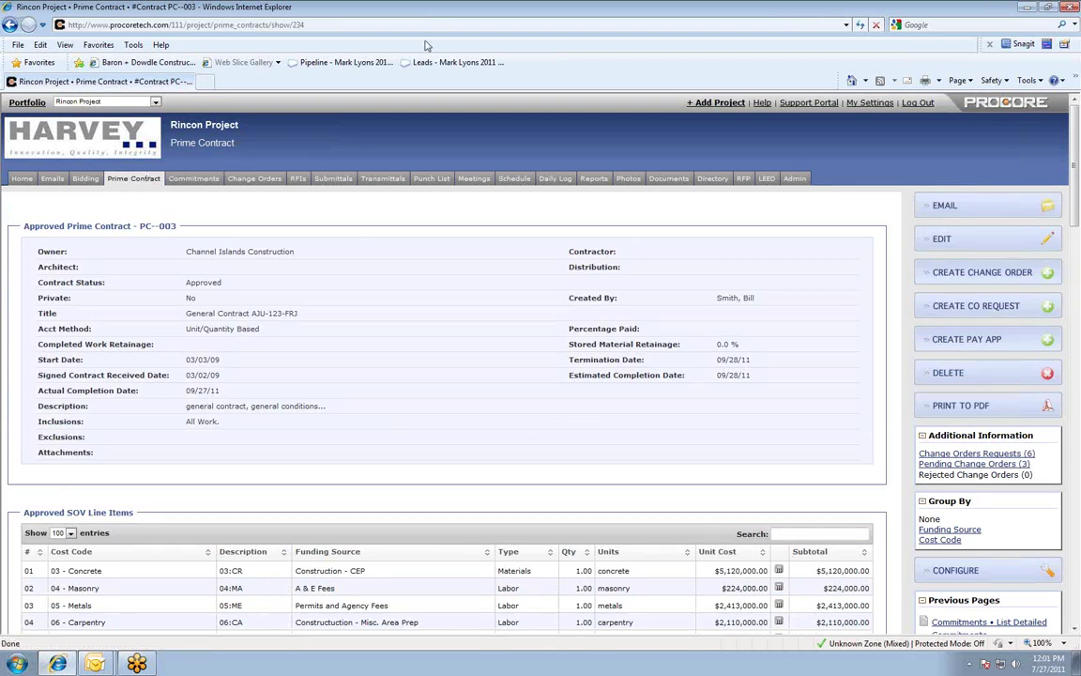
{"action": "left_click_drag", "start_coordinate": [1078, 214], "coordinate": [1077, 228]}
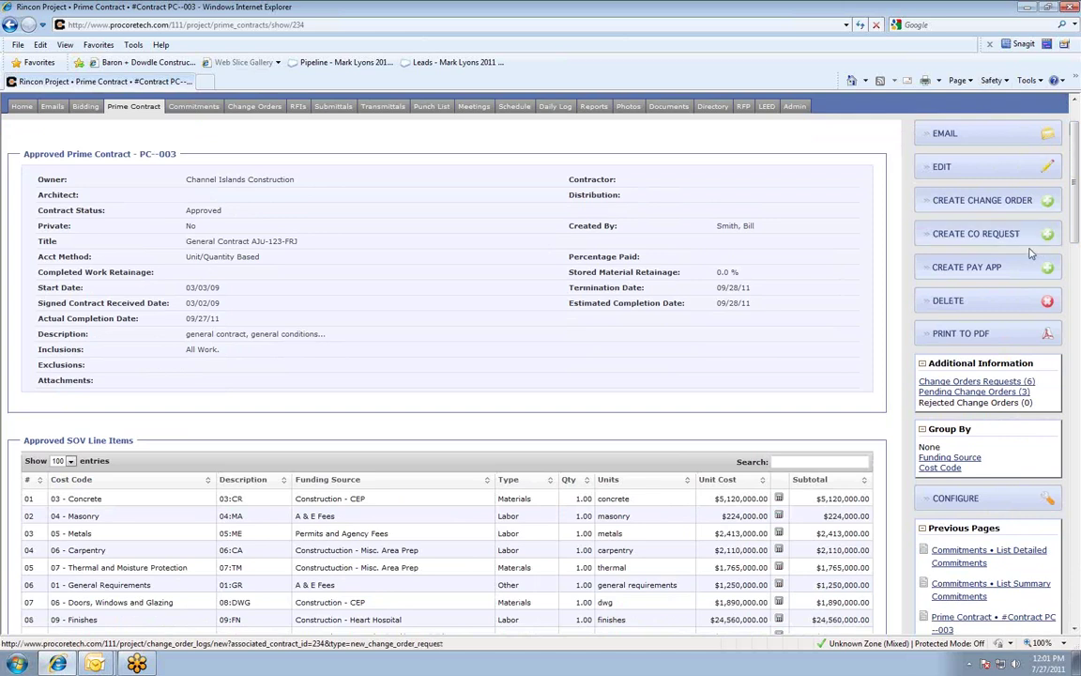
Step: Circle the Prime Contract section name and the Create Change Order and Create CO Request actions, then remove the drawings
{"action": "right_click", "coordinate": [1067, 162]}
{"action": "left_click", "coordinate": [981, 181]}
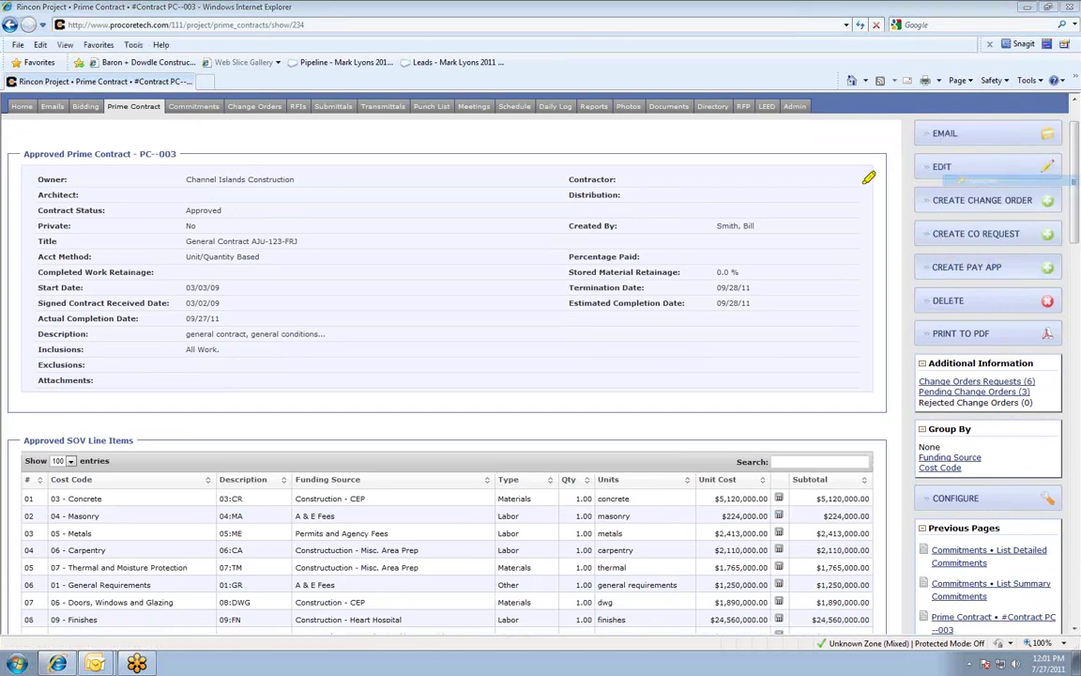
{"action": "mouse_move", "coordinate": [197, 120]}
{"action": "left_mouse_down"}
{"action": "mouse_move", "coordinate": [179, 103]}
{"action": "mouse_move", "coordinate": [81, 96]}
{"action": "mouse_move", "coordinate": [171, 94]}
{"action": "left_mouse_up"}
{"action": "mouse_move", "coordinate": [1054, 166]}
{"action": "left_mouse_down"}
{"action": "mouse_move", "coordinate": [901, 171]}
{"action": "mouse_move", "coordinate": [925, 249]}
{"action": "mouse_move", "coordinate": [1059, 181]}
{"action": "left_mouse_up"}
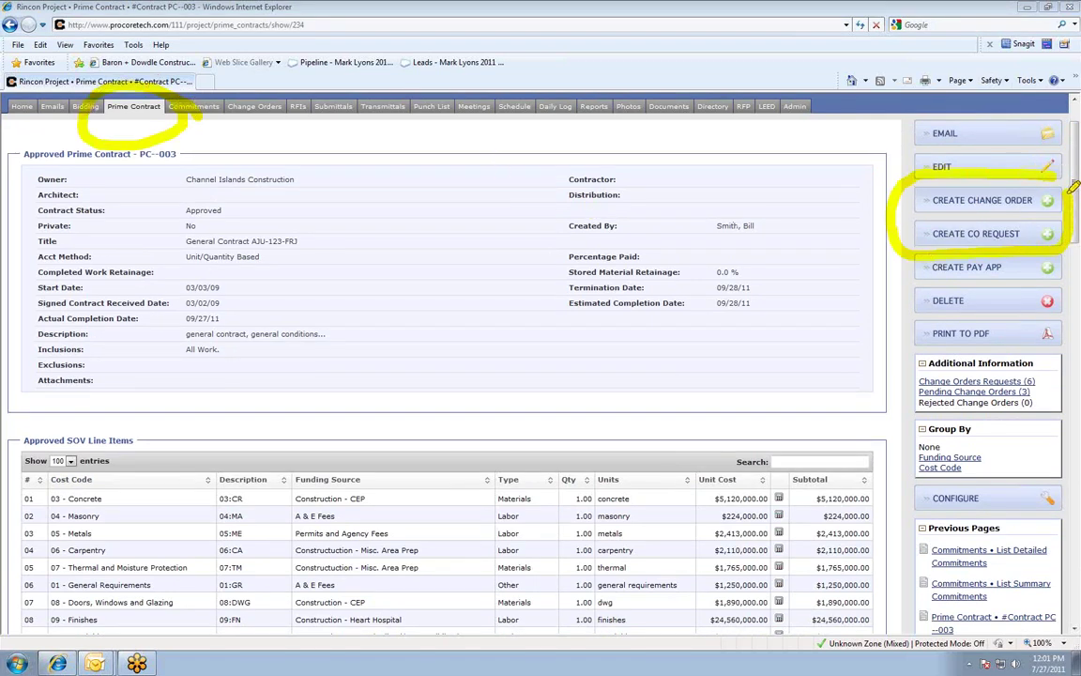
{"action": "right_click", "coordinate": [967, 131]}
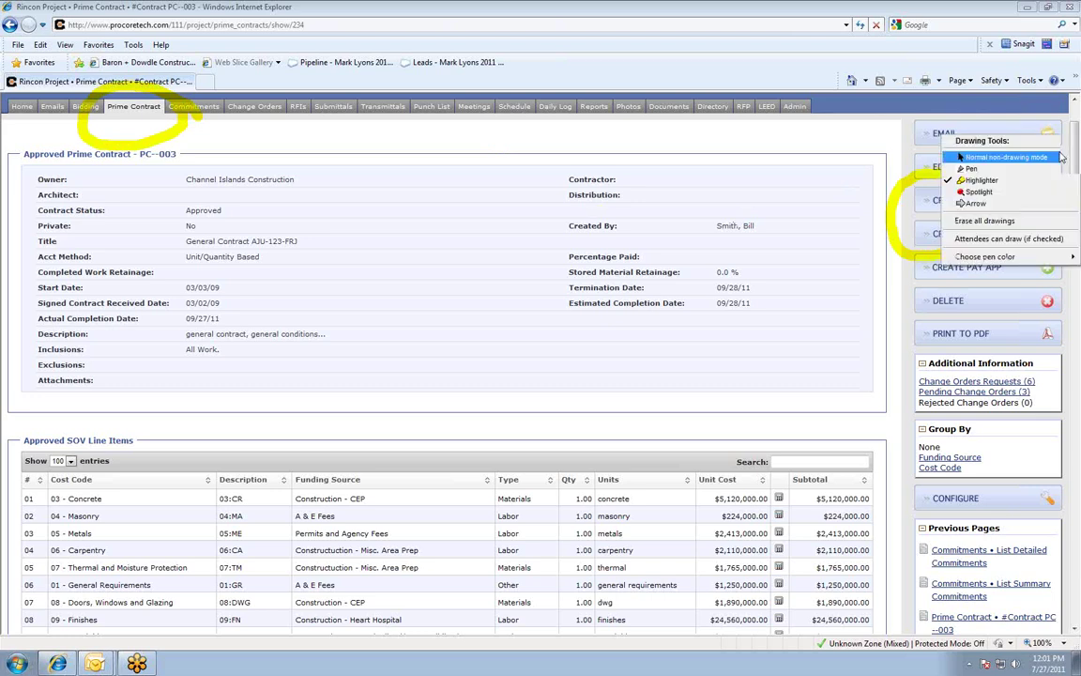
{"action": "left_click", "coordinate": [938, 141]}
{"action": "right_click", "coordinate": [965, 132]}
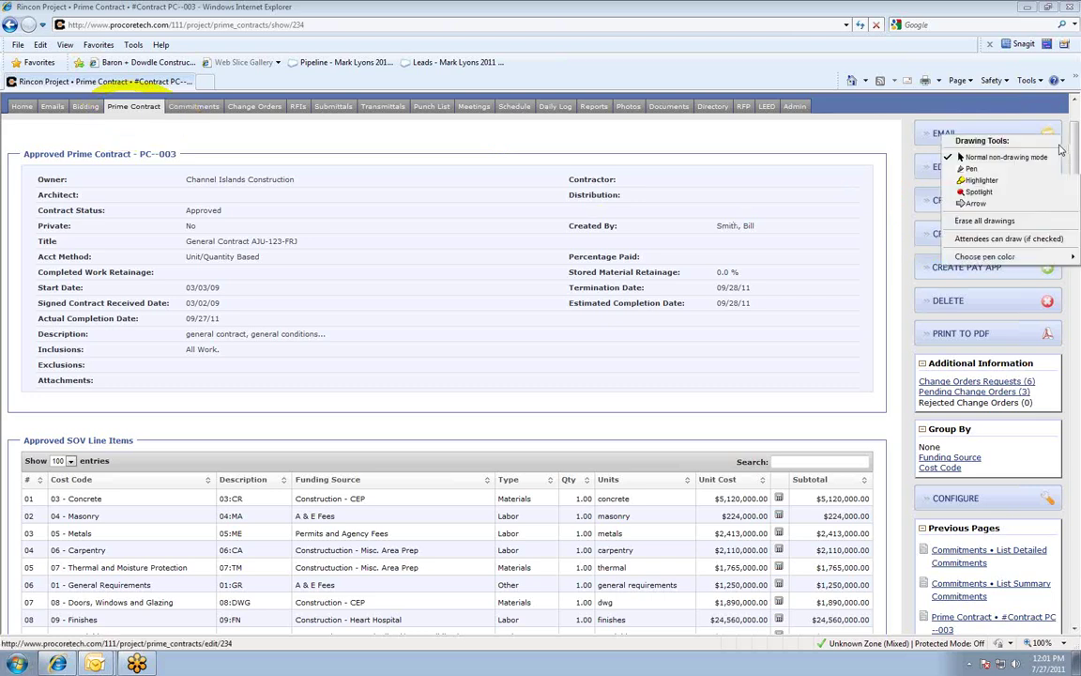
{"action": "left_click", "coordinate": [942, 199]}
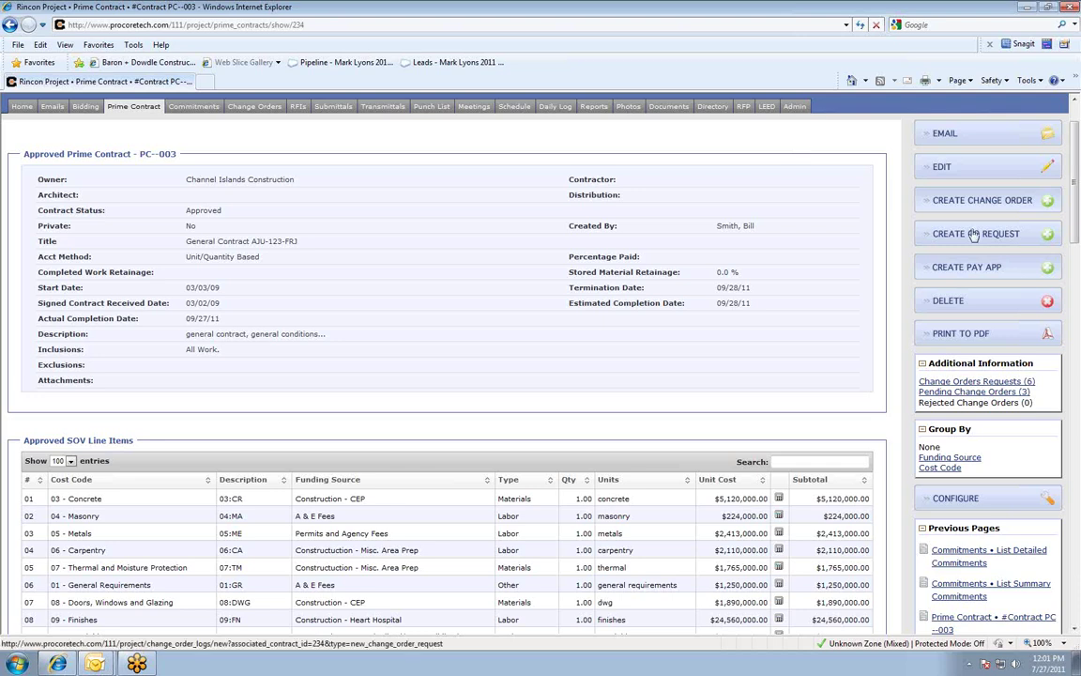
Step: Start a new prime contract change order titled "Window Upgrade" and view the Request From choices without selecting anyone
{"action": "left_click", "coordinate": [1005, 200]}
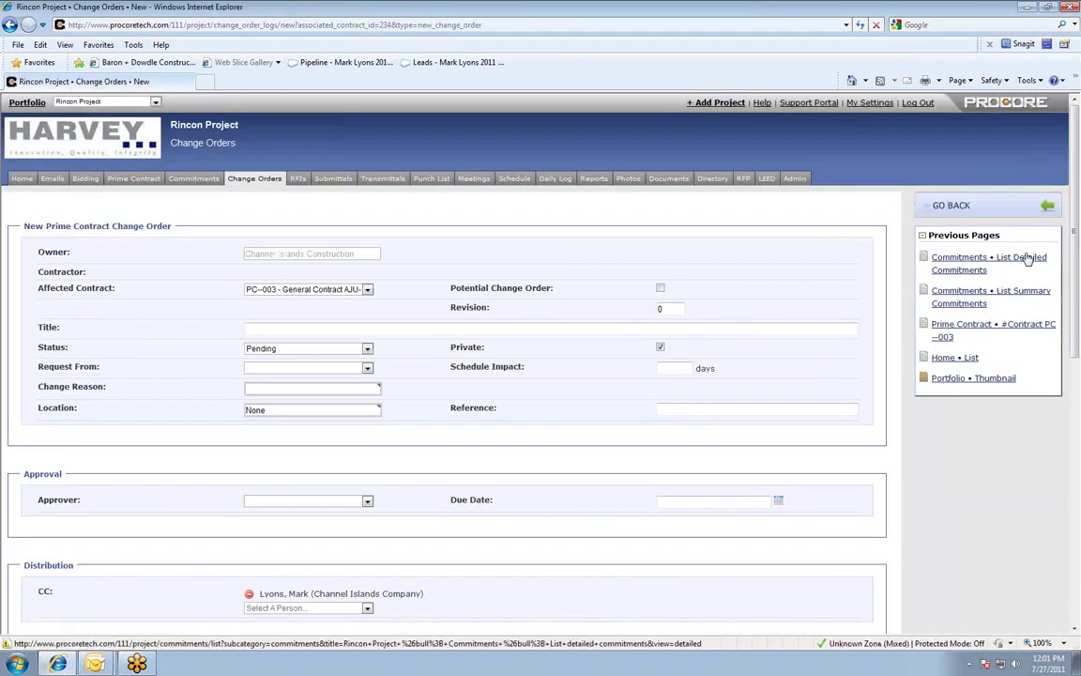
{"action": "scroll", "coordinate": [915, 446], "scroll_direction": "down", "scroll_amount": 2}
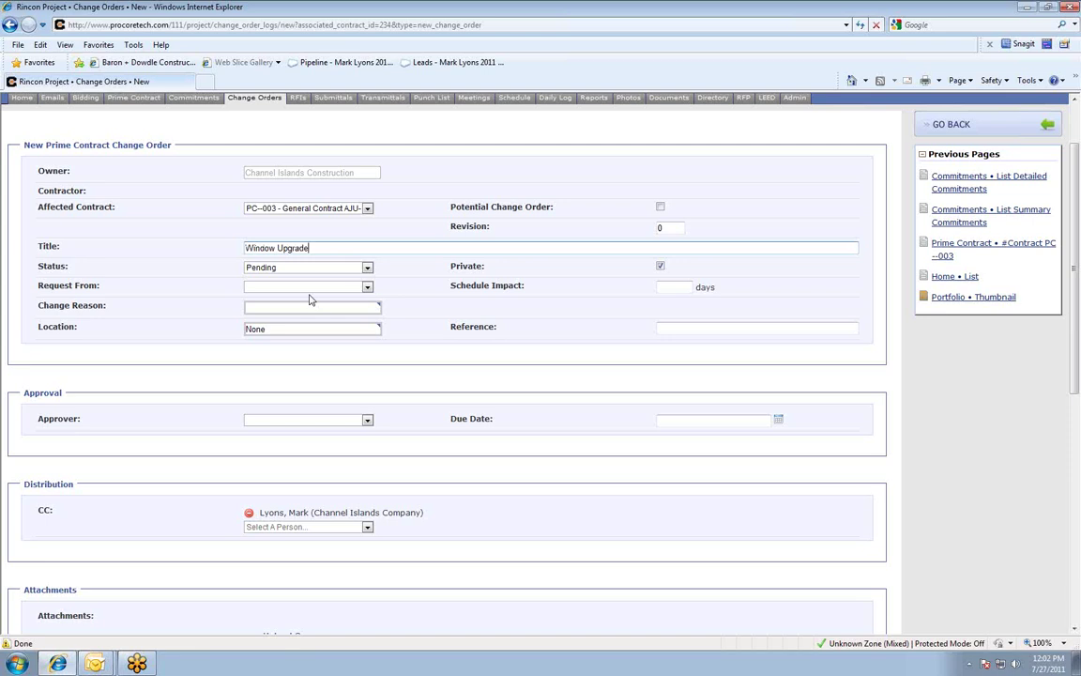
{"action": "left_click", "coordinate": [367, 287]}
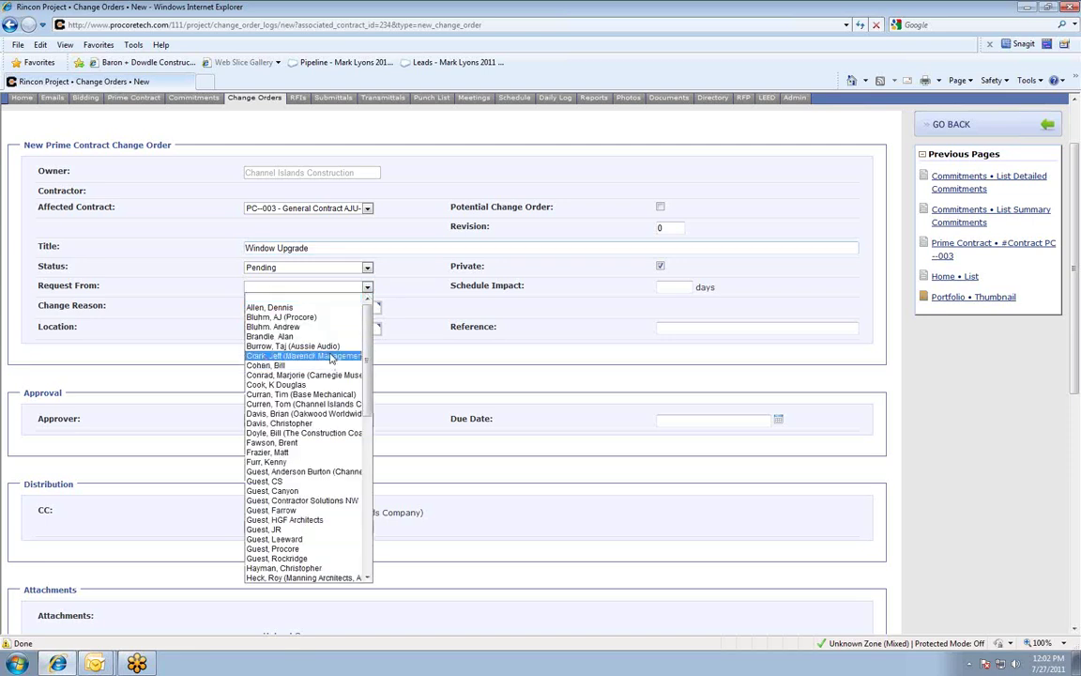
{"action": "left_click", "coordinate": [194, 362]}
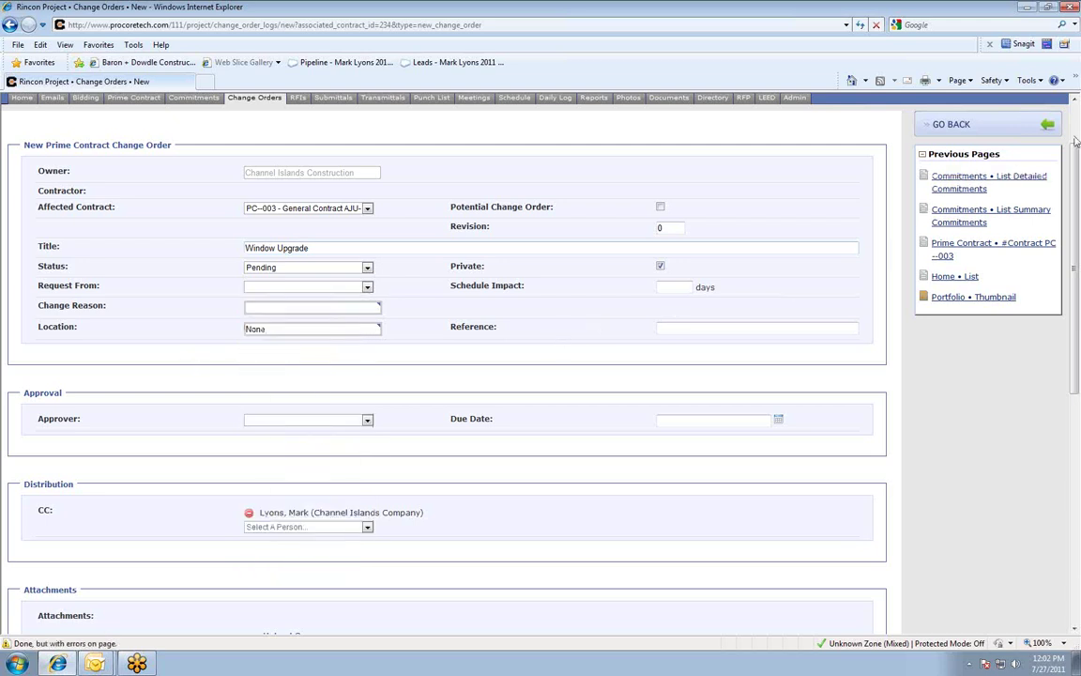
Step: Highlight the Schedule Impact field and circle the Potential Change Order option, then erase the drawings
{"action": "key", "text": "ctrl+shift+d"}
{"action": "left_click_drag", "start_coordinate": [445, 285], "coordinate": [704, 282]}
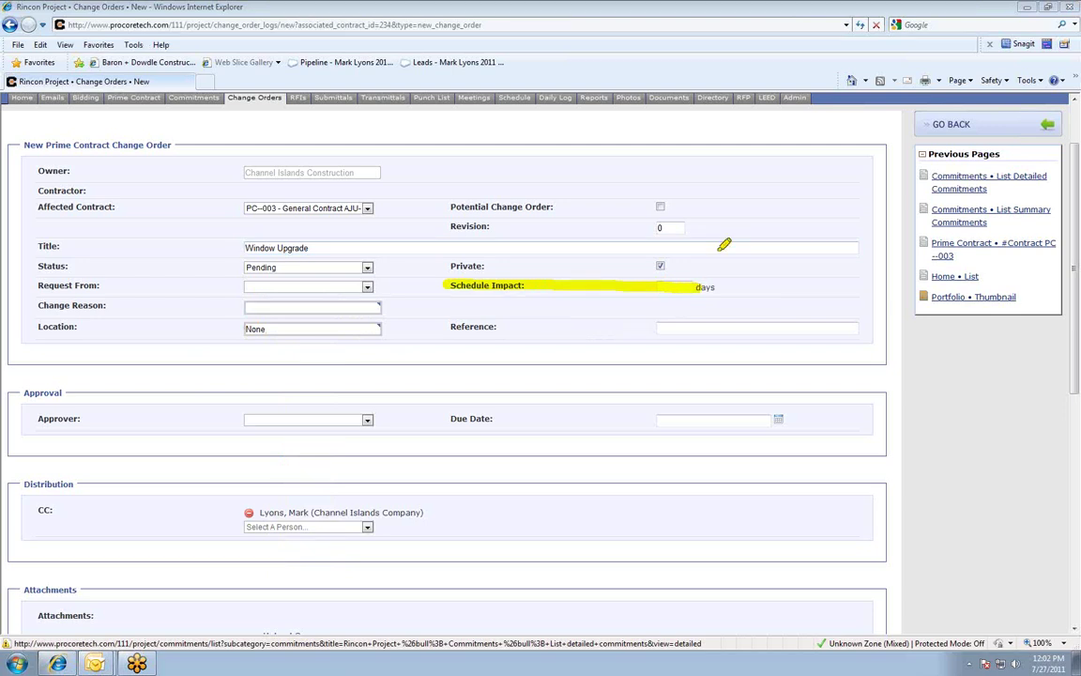
{"action": "mouse_move", "coordinate": [719, 184]}
{"action": "left_mouse_down"}
{"action": "mouse_move", "coordinate": [505, 184]}
{"action": "mouse_move", "coordinate": [431, 202]}
{"action": "mouse_move", "coordinate": [601, 223]}
{"action": "mouse_move", "coordinate": [718, 211]}
{"action": "mouse_move", "coordinate": [731, 186]}
{"action": "left_mouse_up"}
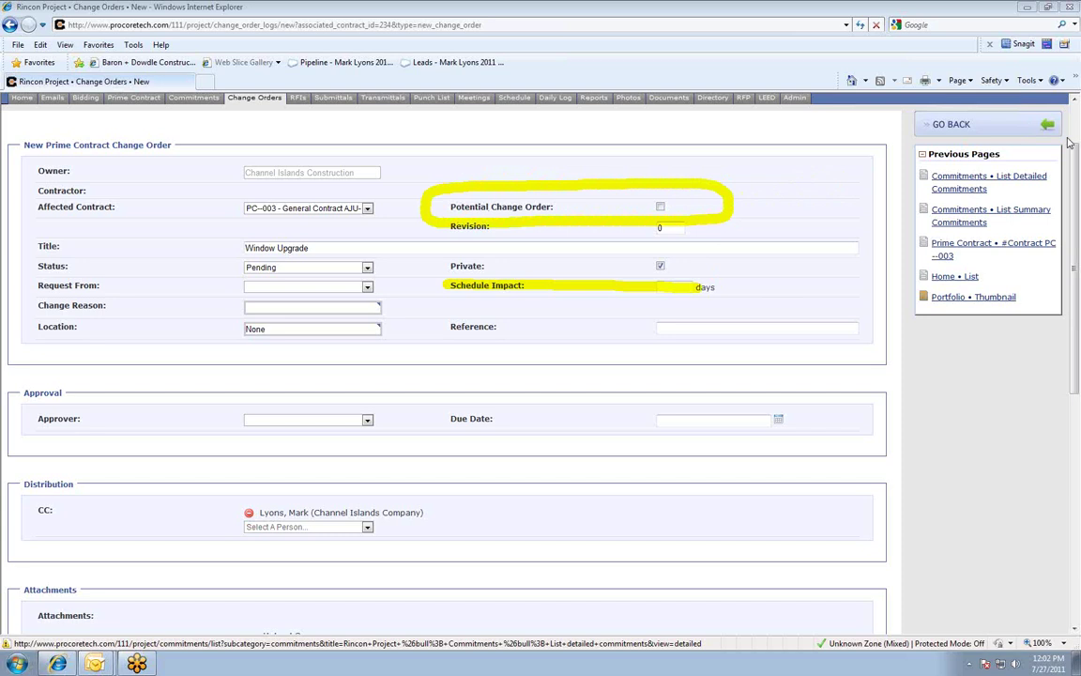
{"action": "key", "text": "Escape"}
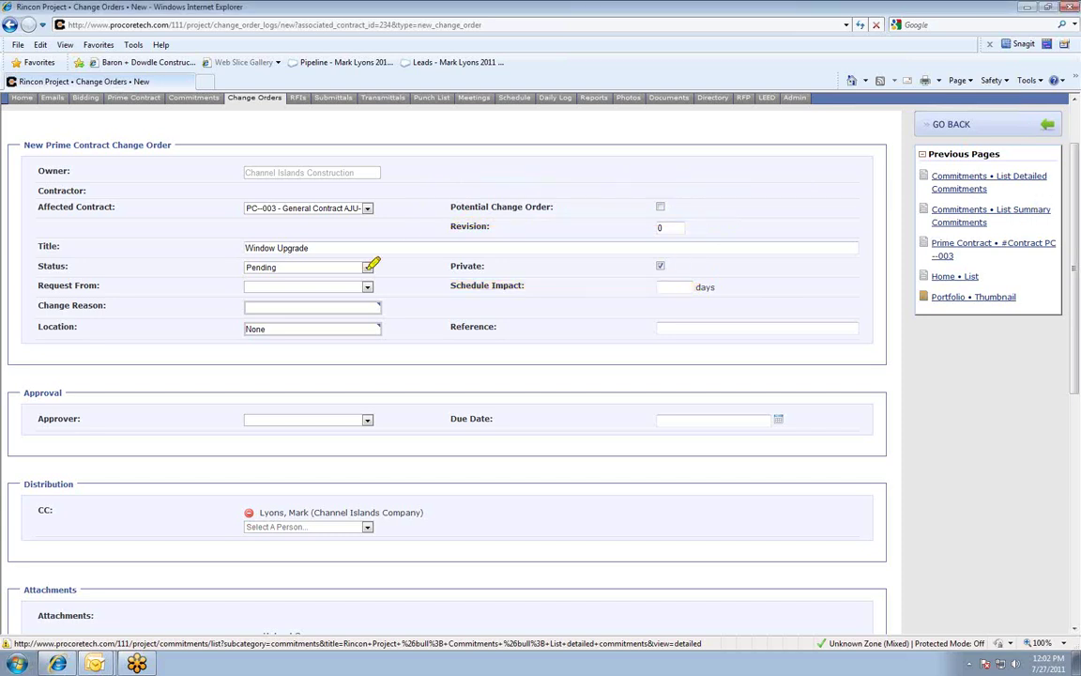
Step: Circle the Change Reason and Location fields, highlight the Location field separately, and clear the drawings
{"action": "mouse_move", "coordinate": [231, 298]}
{"action": "left_mouse_down"}
{"action": "mouse_move", "coordinate": [407, 297]}
{"action": "mouse_move", "coordinate": [410, 319]}
{"action": "mouse_move", "coordinate": [318, 352]}
{"action": "mouse_move", "coordinate": [239, 348]}
{"action": "mouse_move", "coordinate": [235, 293]}
{"action": "left_mouse_up"}
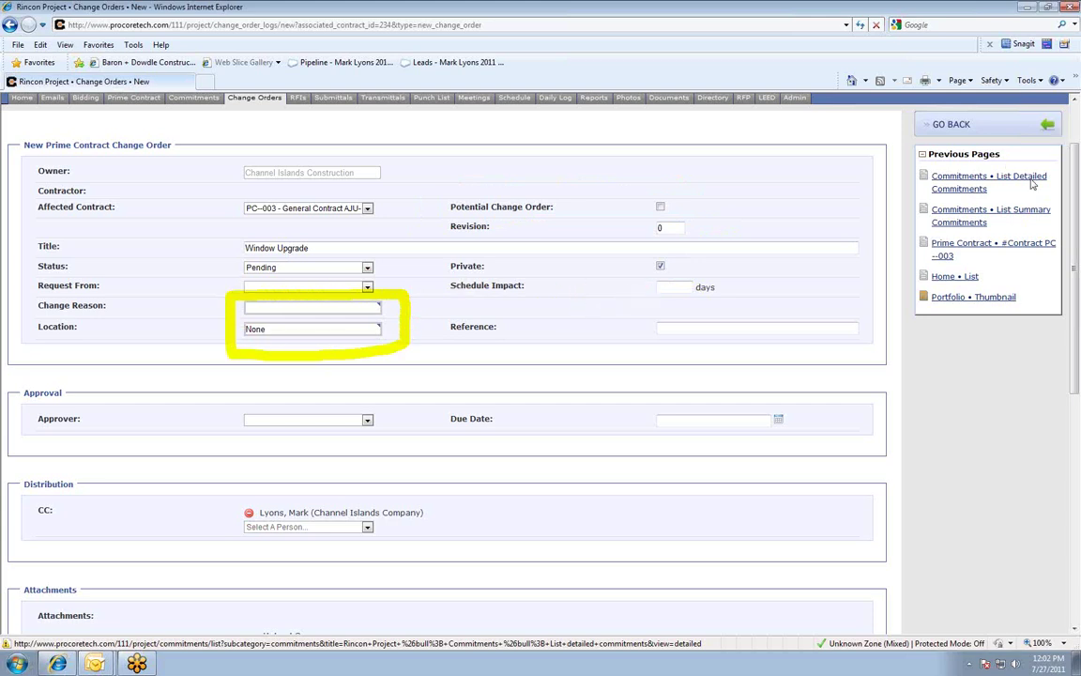
{"action": "key", "text": "ctrl+z"}
{"action": "left_click_drag", "start_coordinate": [246, 328], "coordinate": [381, 327]}
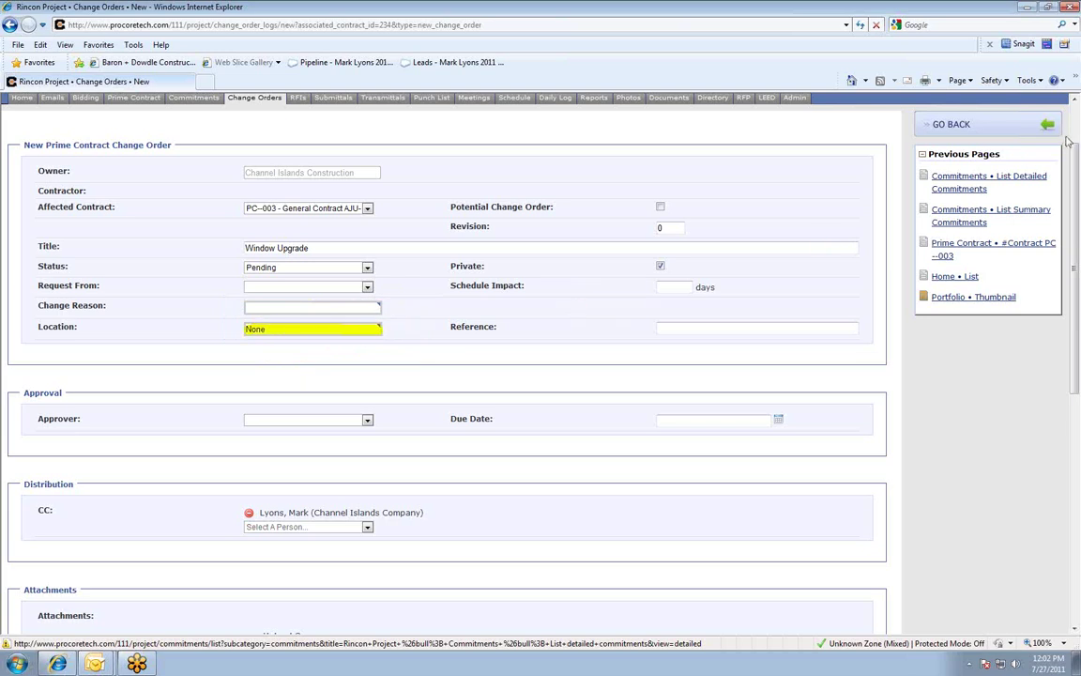
{"action": "key", "text": "Escape"}
Step: Circle the Approver and Due Date fields in the change order's Approval section with the highlighter
{"action": "scroll", "coordinate": [927, 437], "scroll_direction": "down", "scroll_amount": 2}
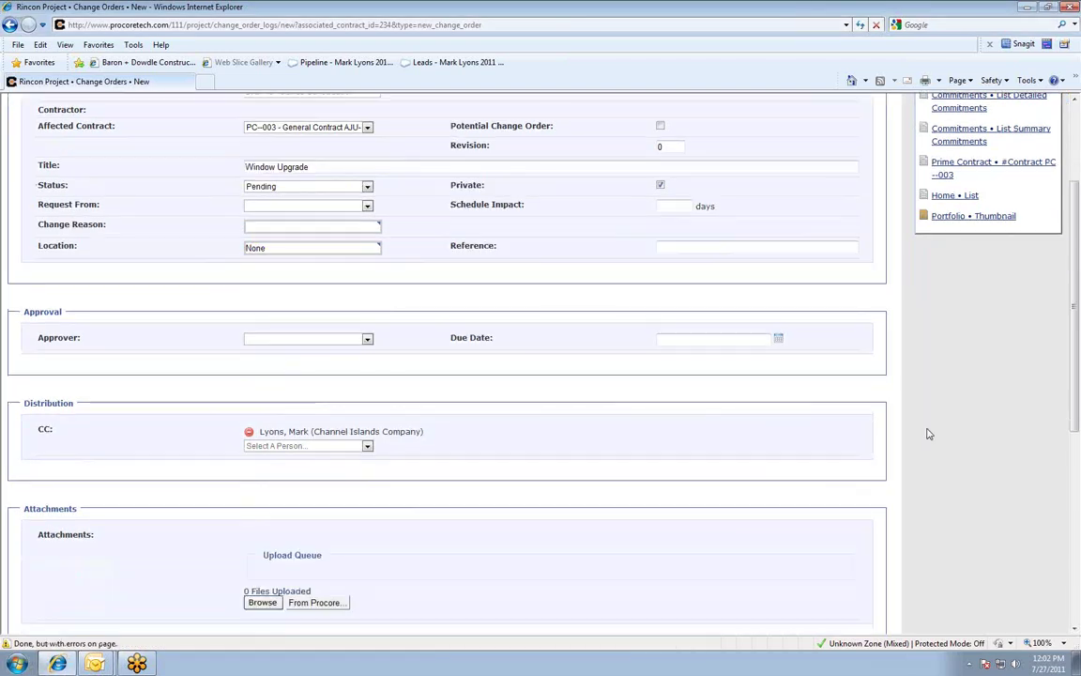
{"action": "key", "text": "ctrl+2"}
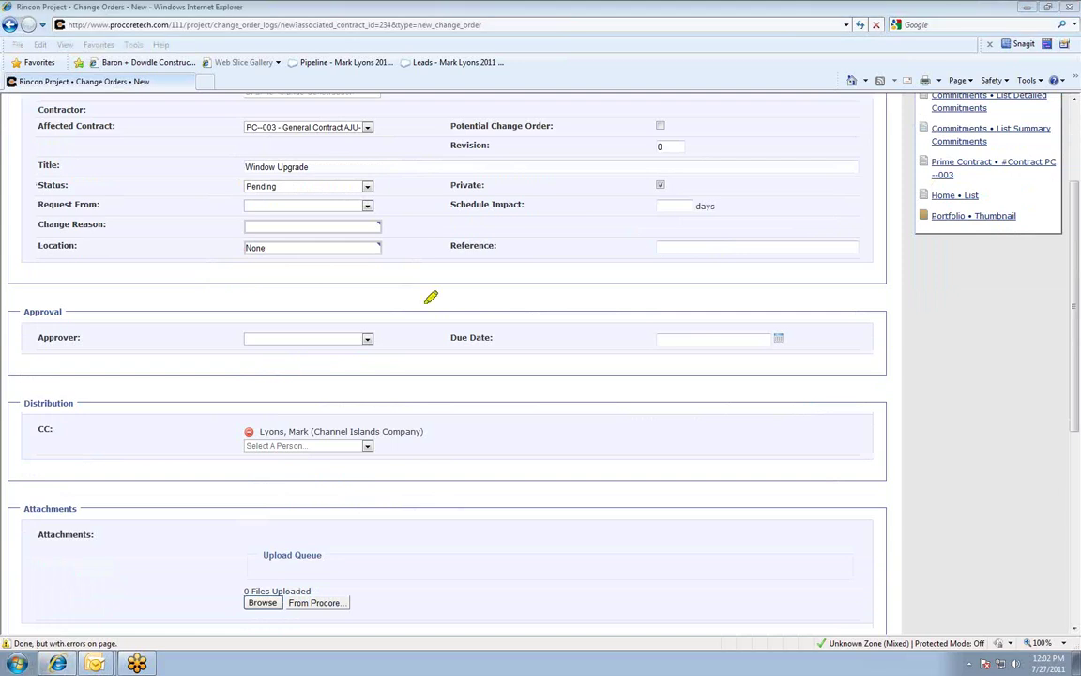
{"action": "mouse_move", "coordinate": [411, 307]}
{"action": "left_mouse_down"}
{"action": "mouse_move", "coordinate": [328, 307]}
{"action": "mouse_move", "coordinate": [214, 338]}
{"action": "mouse_move", "coordinate": [356, 366]}
{"action": "mouse_move", "coordinate": [724, 357]}
{"action": "mouse_move", "coordinate": [823, 300]}
{"action": "mouse_move", "coordinate": [359, 302]}
{"action": "left_mouse_up"}
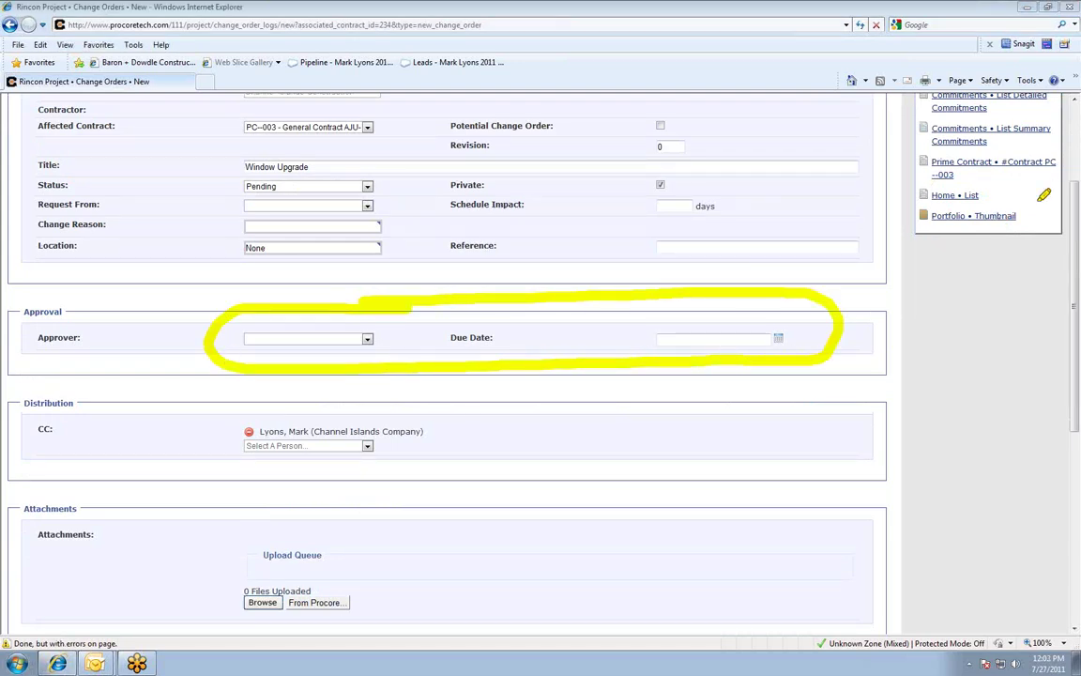
Step: Clear the drawing, assign the Channel Islands Company contact already on the CC list as approver, and set the due date to July 29, 2011
{"action": "key", "text": "Escape"}
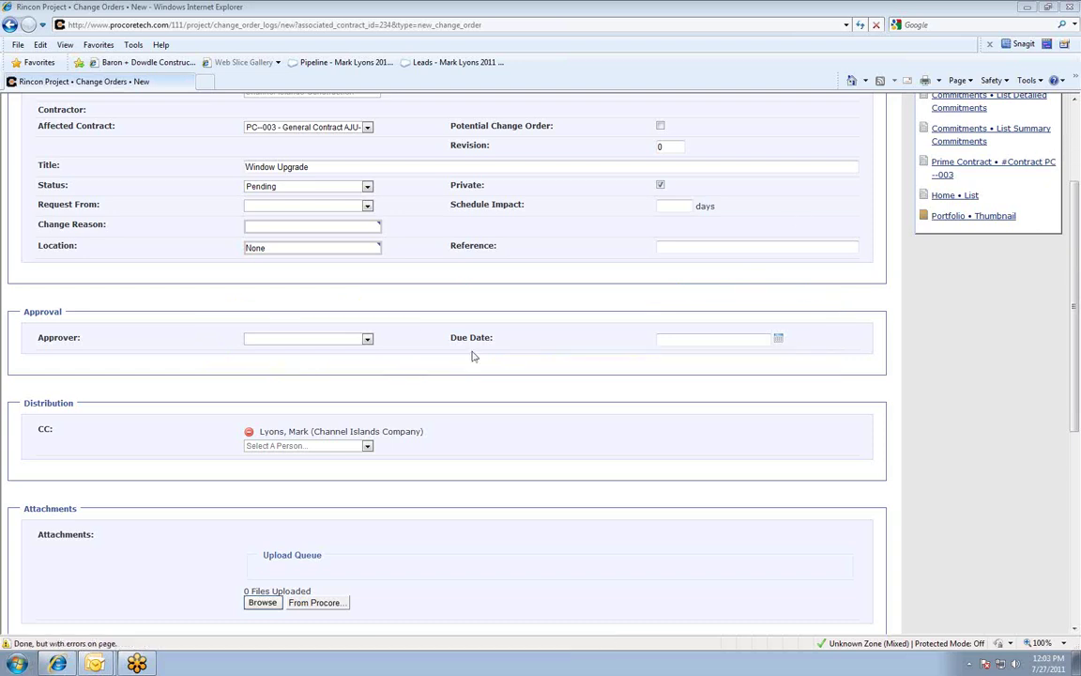
{"action": "left_click", "coordinate": [368, 339]}
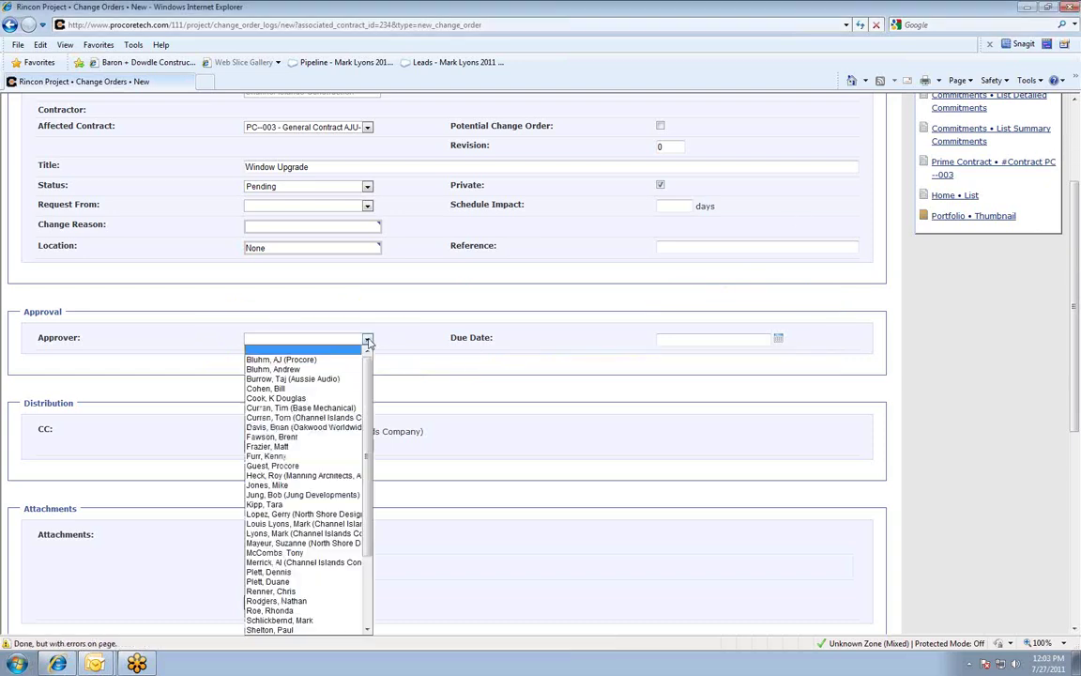
{"action": "left_click", "coordinate": [331, 534]}
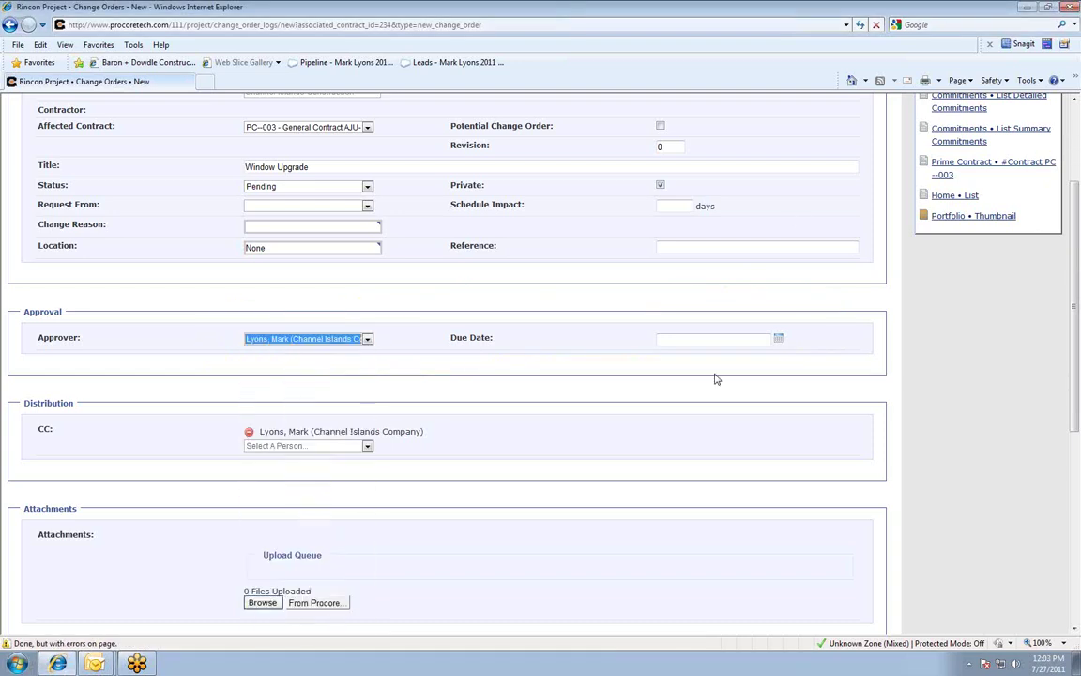
{"action": "left_click", "coordinate": [784, 345]}
{"action": "left_click", "coordinate": [755, 432]}
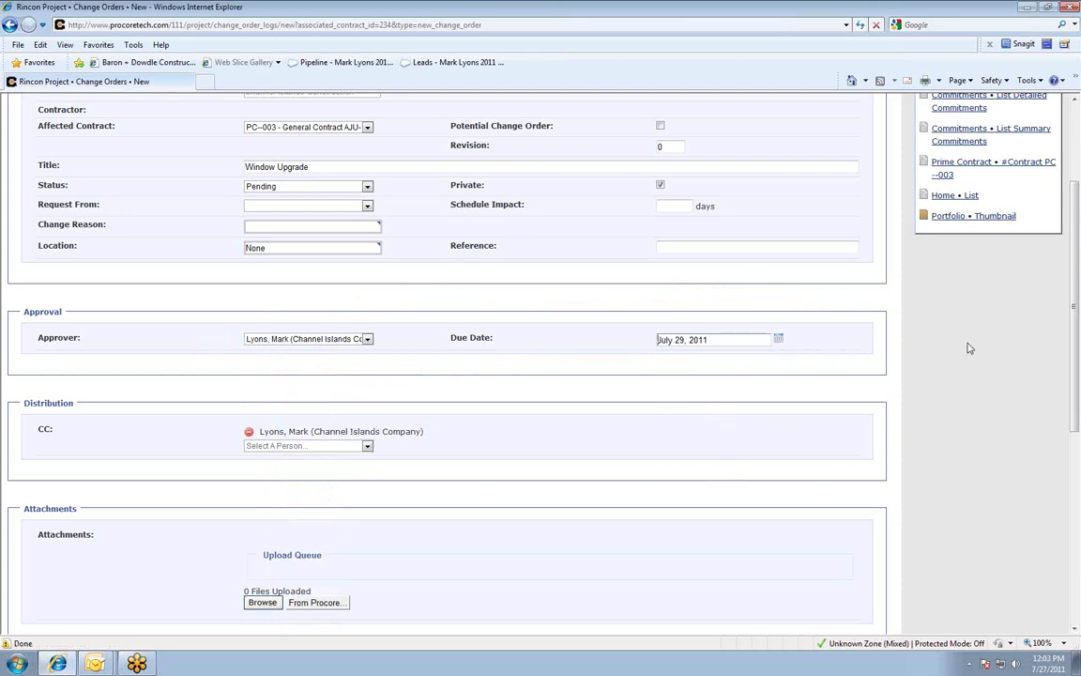
Step: Add the Maverick Management Services contact to the change order's CC distribution
{"action": "scroll", "coordinate": [961, 352], "scroll_direction": "down", "scroll_amount": 3}
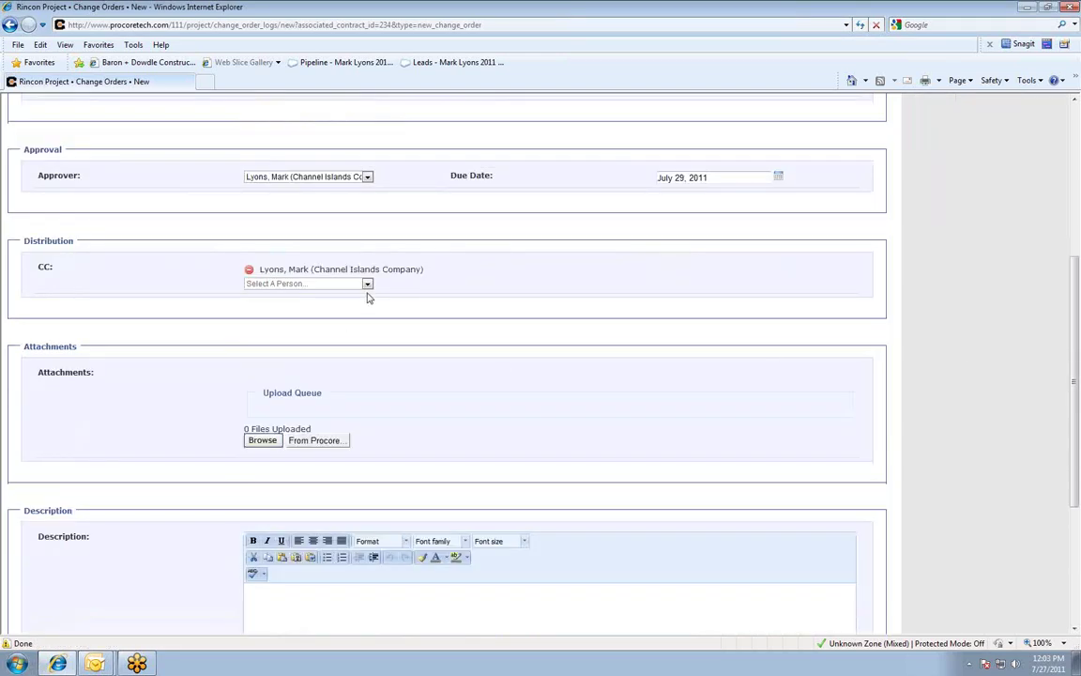
{"action": "left_click", "coordinate": [368, 286]}
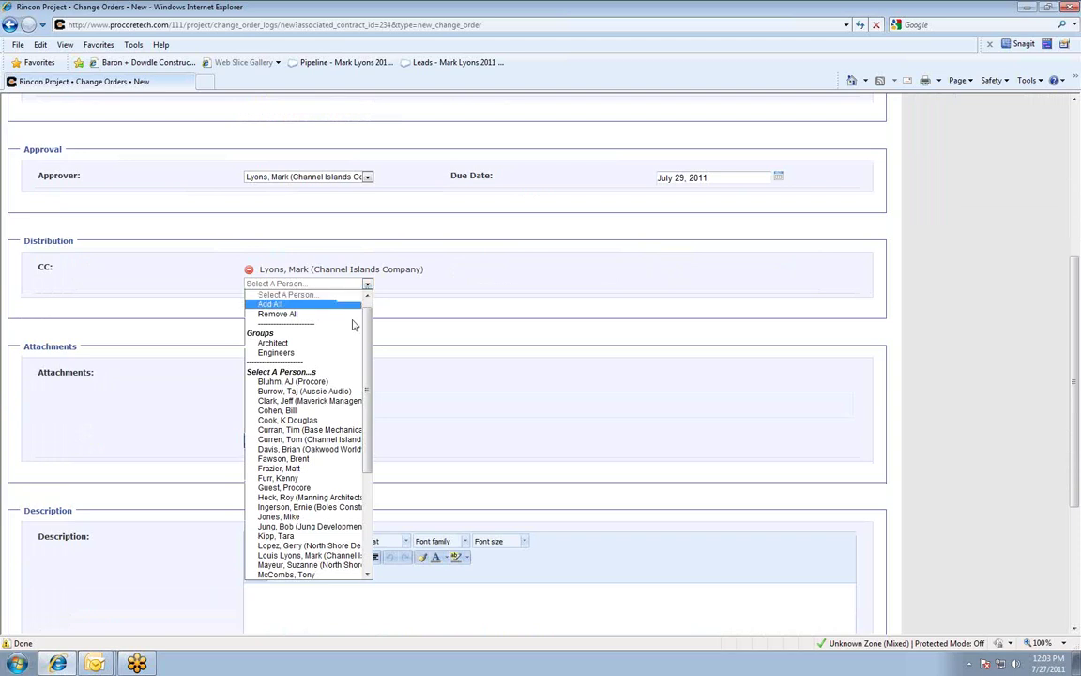
{"action": "left_click", "coordinate": [334, 402]}
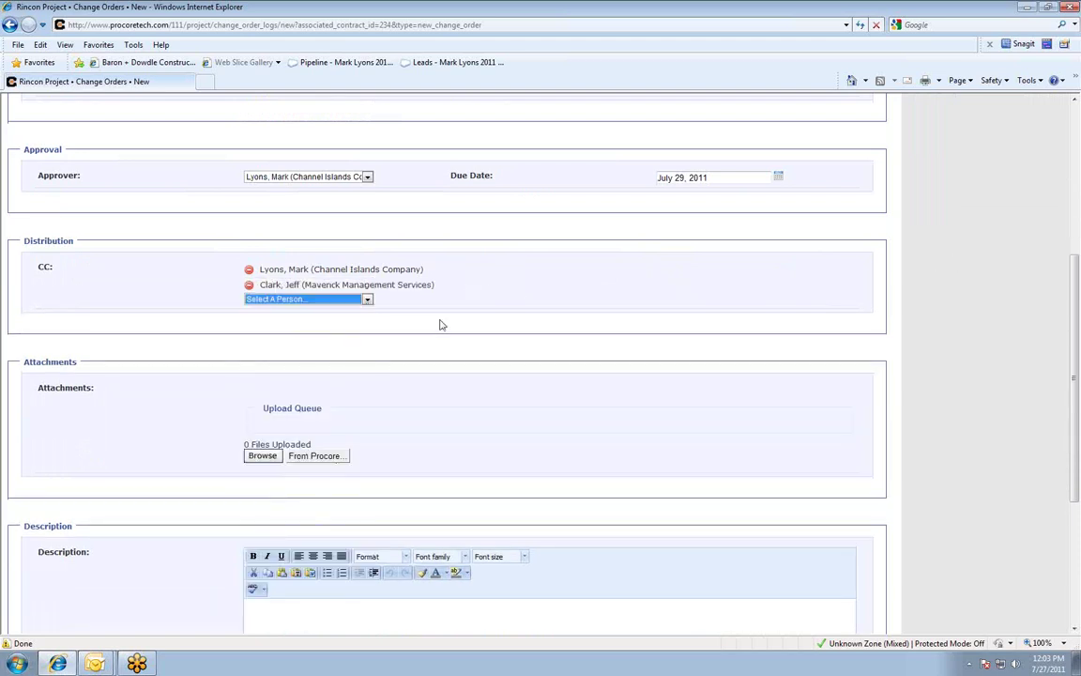
Step: Circle the Attachments area, mark it with a 2, and view the local file and Procore project document choices without attaching anything
{"action": "scroll", "coordinate": [949, 213], "scroll_direction": "down", "scroll_amount": 2}
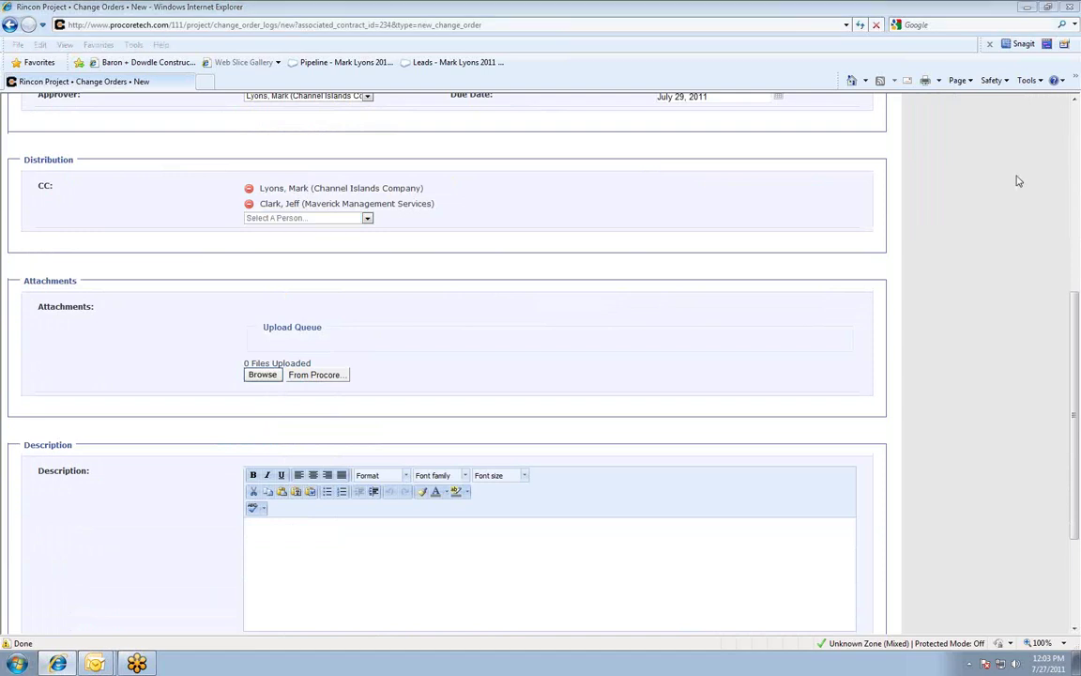
{"action": "mouse_move", "coordinate": [494, 300]}
{"action": "left_mouse_down"}
{"action": "mouse_move", "coordinate": [193, 386]}
{"action": "mouse_move", "coordinate": [401, 400]}
{"action": "mouse_move", "coordinate": [531, 316]}
{"action": "mouse_move", "coordinate": [509, 303]}
{"action": "left_mouse_up"}
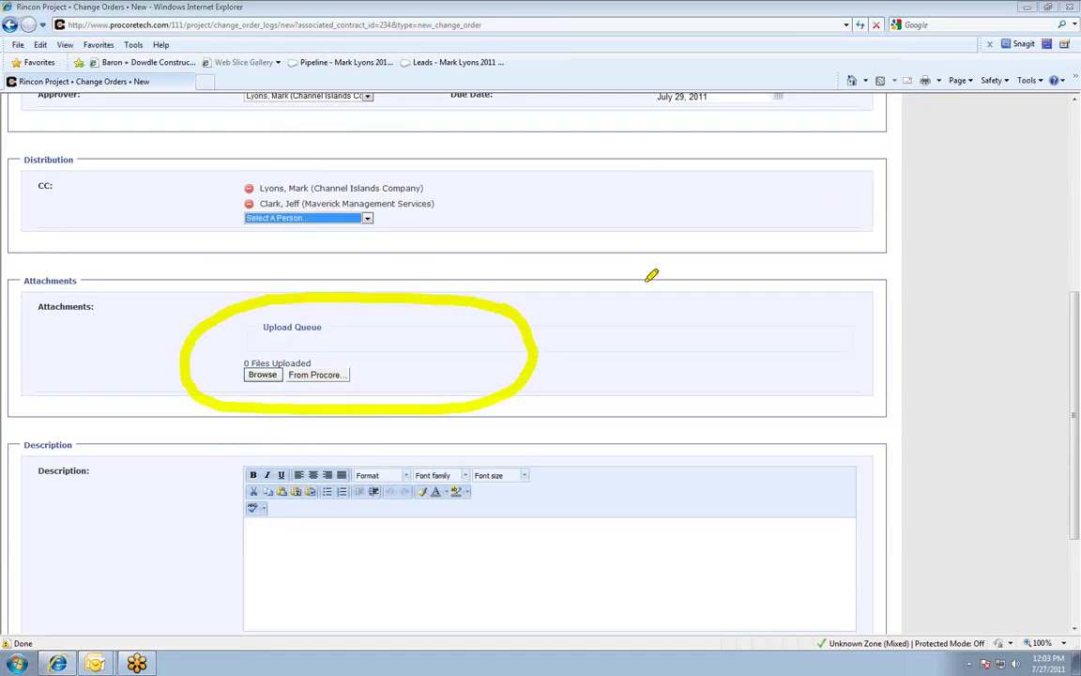
{"action": "left_click_drag", "start_coordinate": [574, 342], "coordinate": [679, 399]}
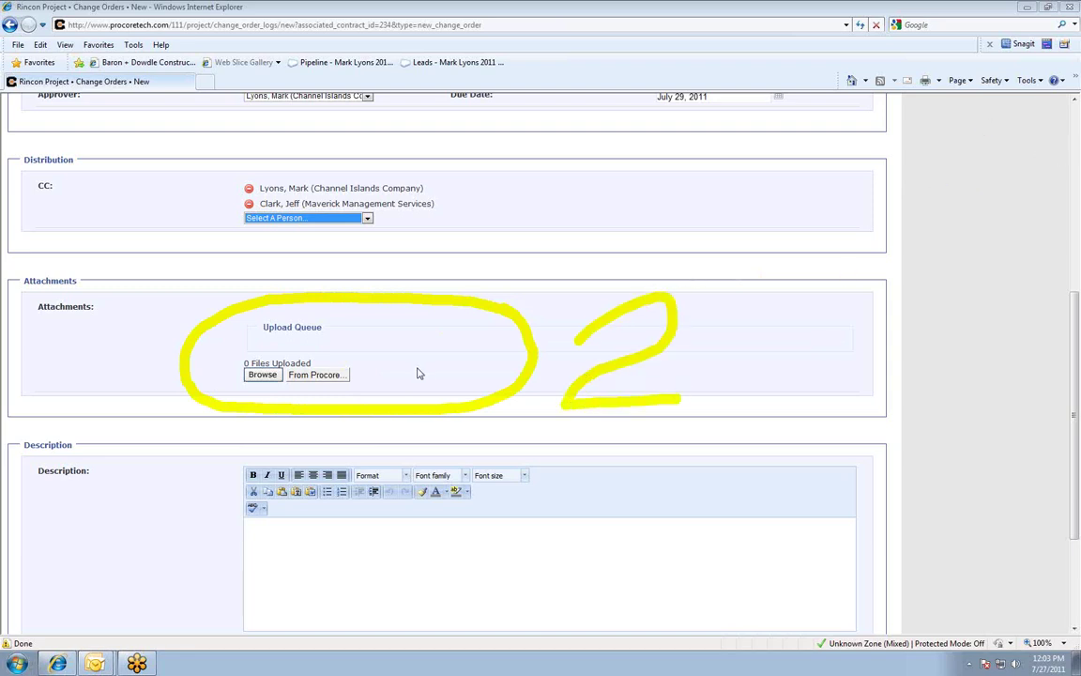
{"action": "left_click", "coordinate": [265, 376]}
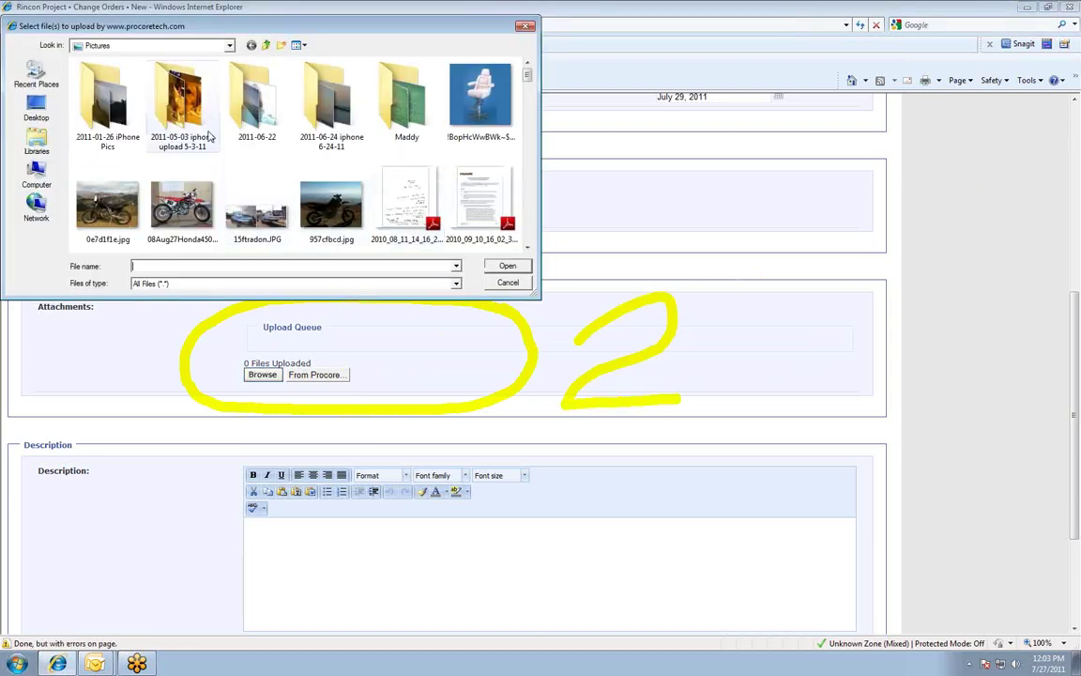
{"action": "left_click", "coordinate": [523, 26]}
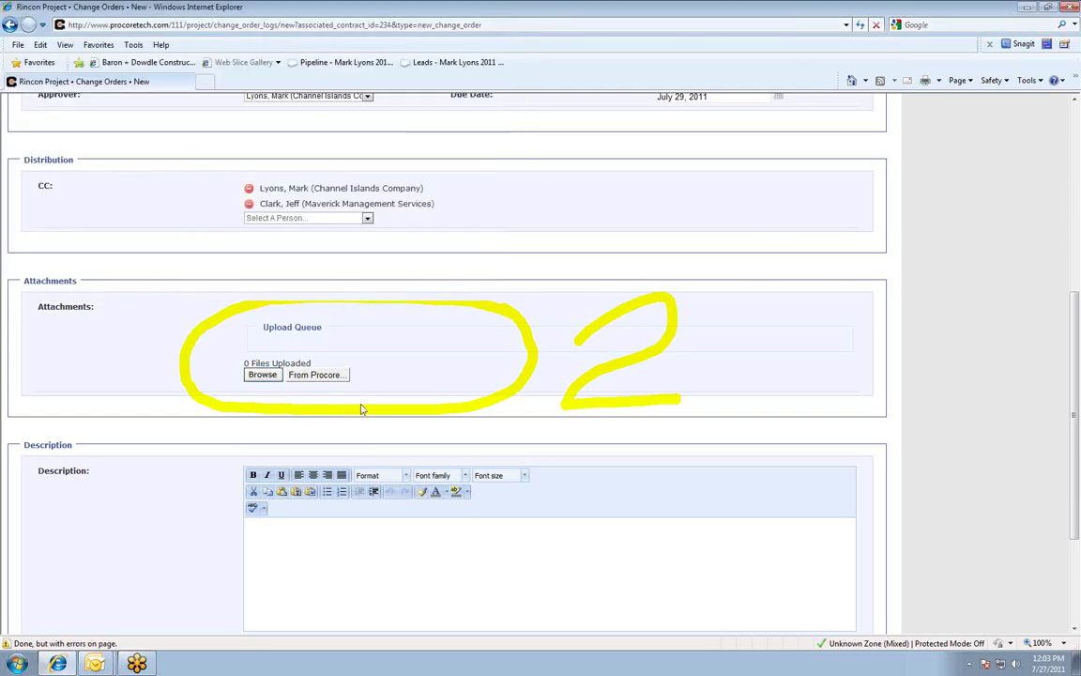
{"action": "left_click", "coordinate": [319, 375]}
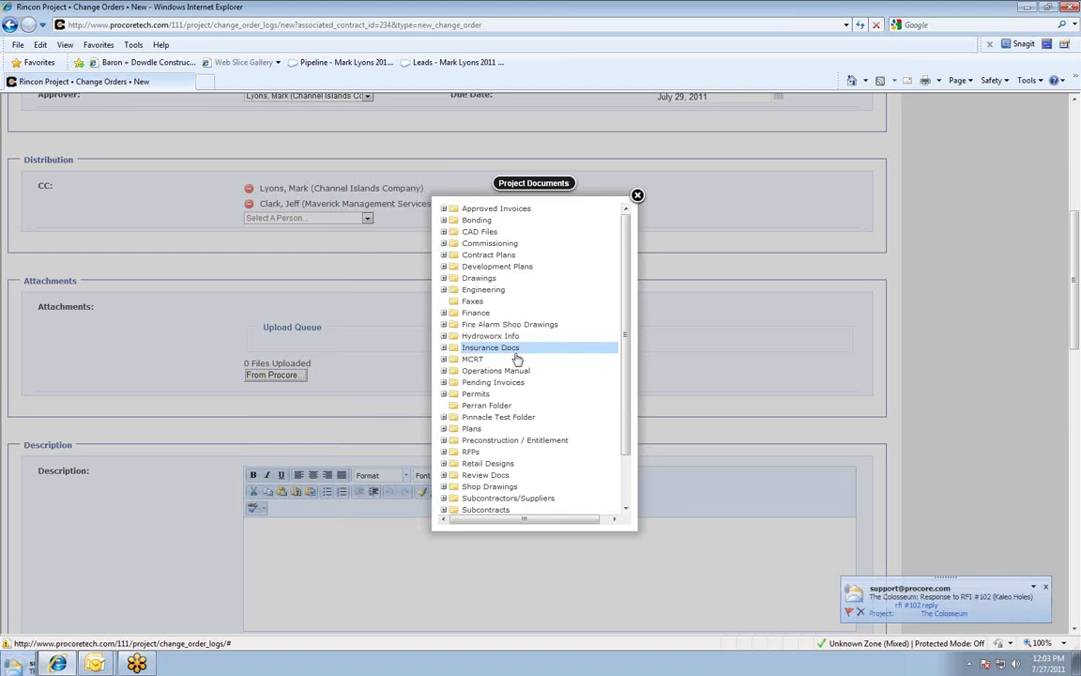
{"action": "left_click", "coordinate": [637, 197]}
Step: Circle the Description field, enter "client wants to upgrade to different windows" as the description, and proceed to adding line items
{"action": "scroll", "coordinate": [1005, 333], "scroll_direction": "down", "scroll_amount": 2}
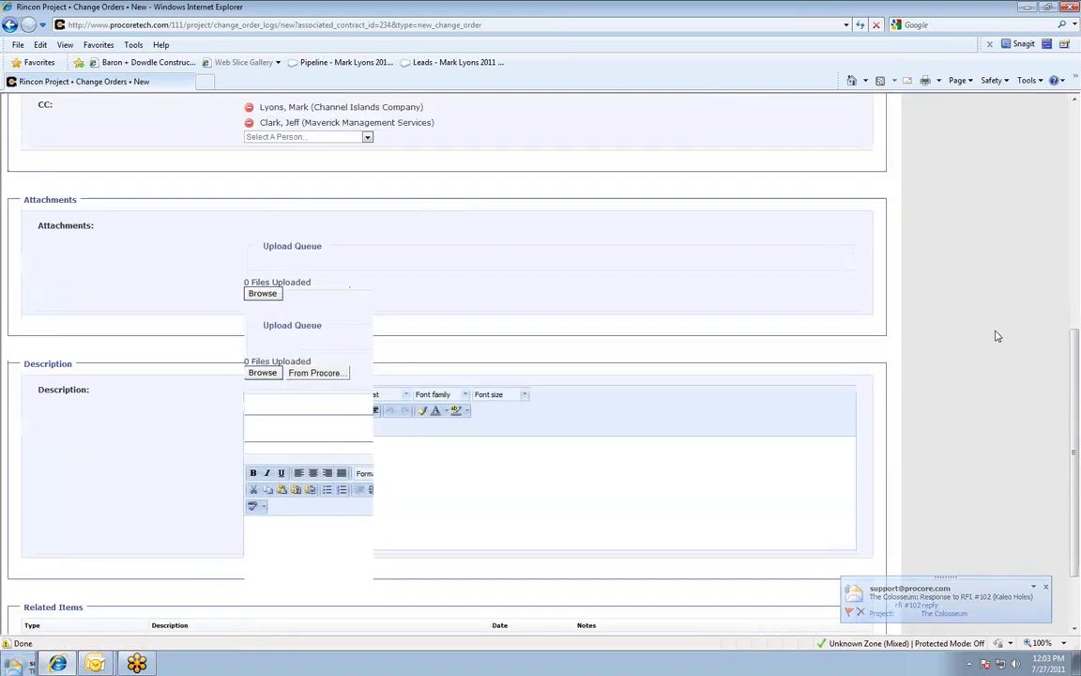
{"action": "scroll", "coordinate": [997, 335], "scroll_direction": "down", "scroll_amount": 2}
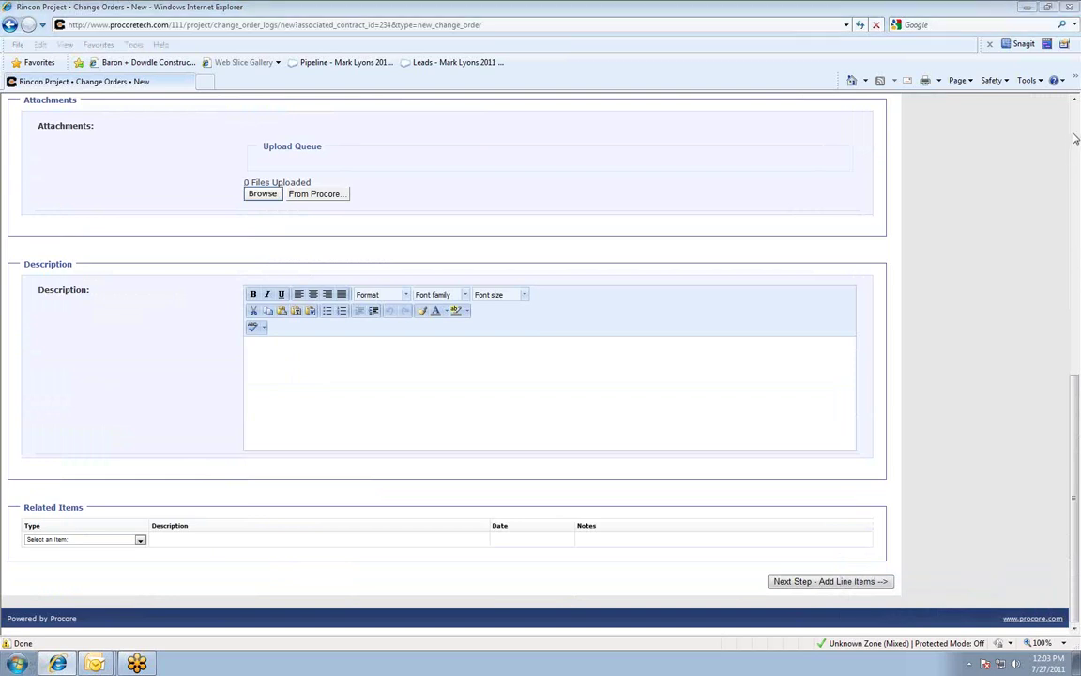
{"action": "mouse_move", "coordinate": [668, 345]}
{"action": "left_mouse_down"}
{"action": "mouse_move", "coordinate": [263, 382]}
{"action": "mouse_move", "coordinate": [707, 363]}
{"action": "mouse_move", "coordinate": [647, 336]}
{"action": "left_mouse_up"}
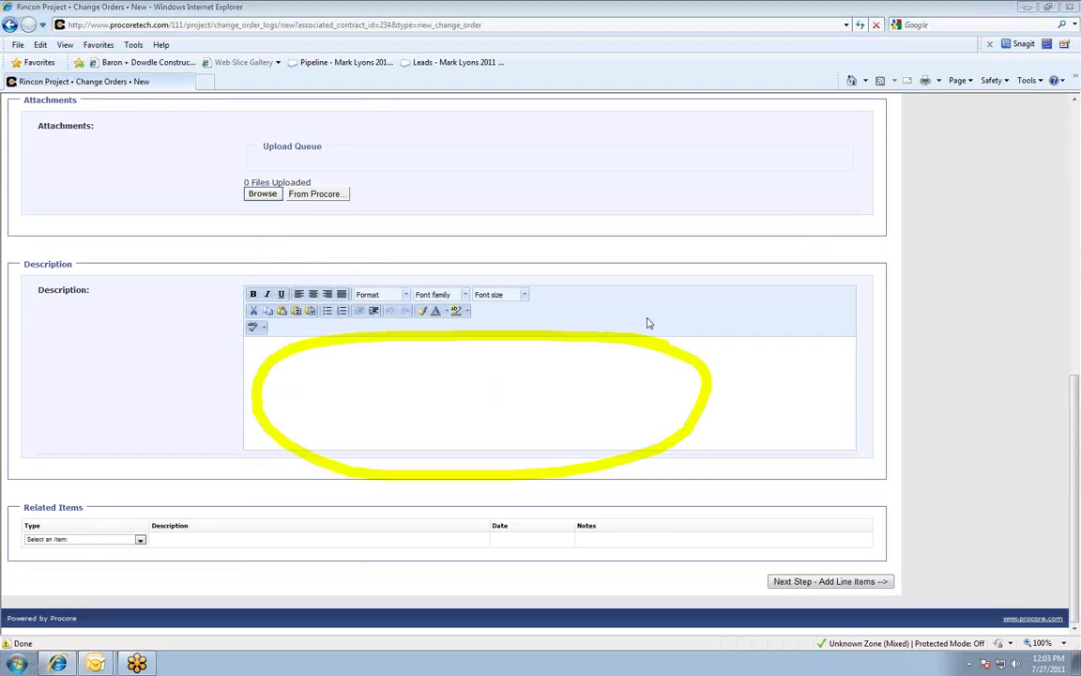
{"action": "key", "text": "Escape"}
{"action": "type", "text": "nt w"}
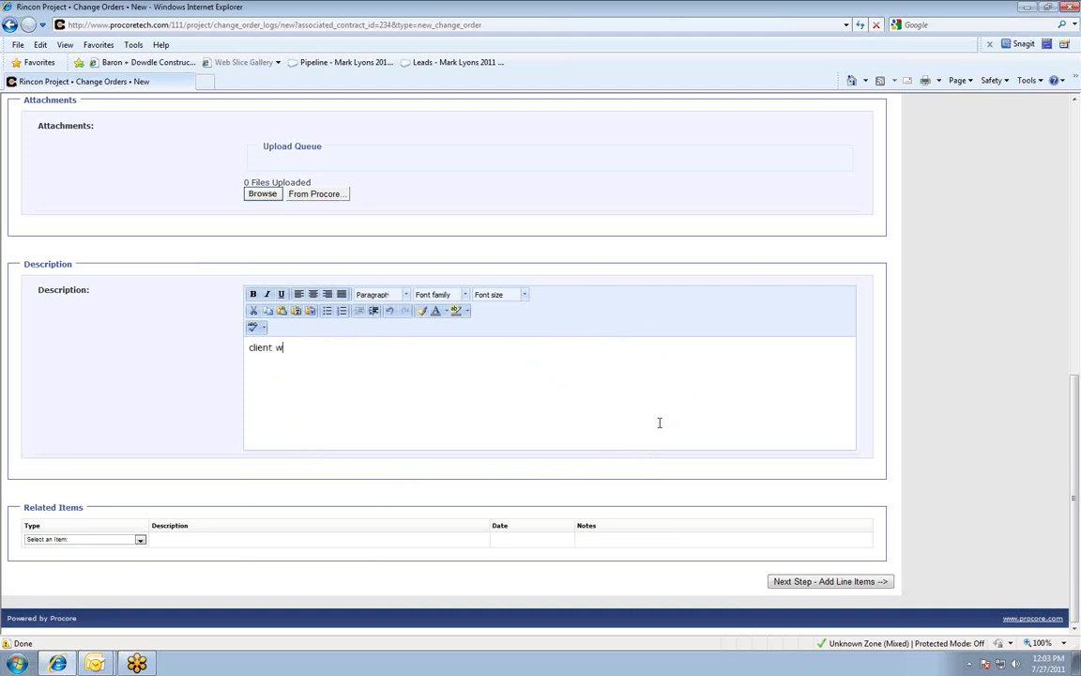
{"action": "type", "text": "ants to upgrade to different"}
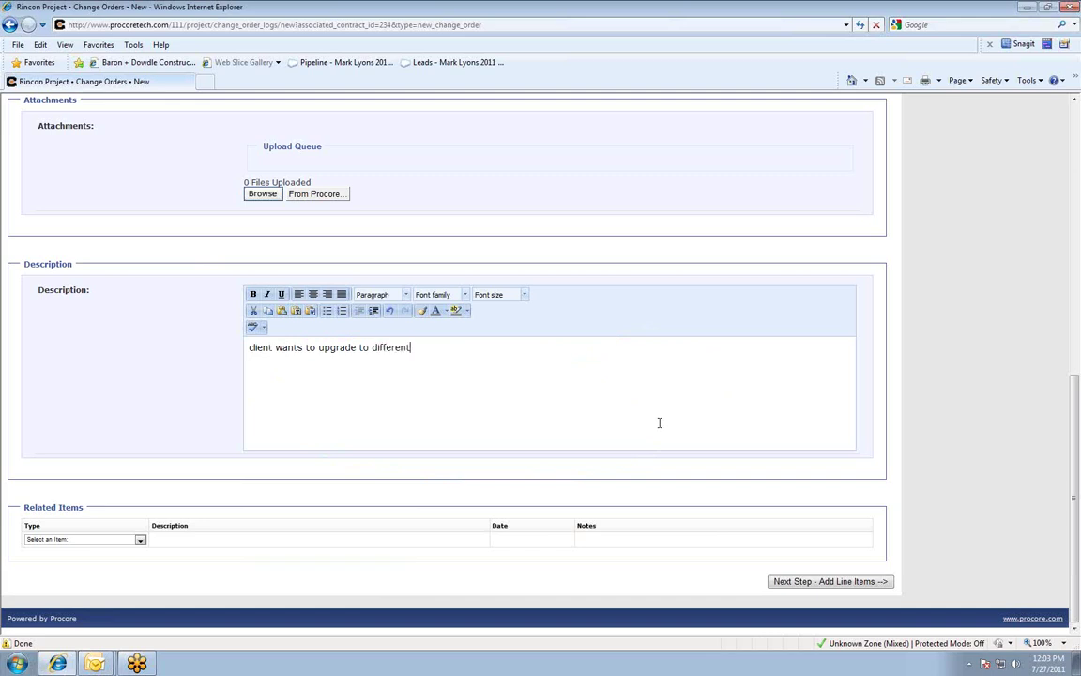
{"action": "type", "text": " windows"}
{"action": "left_click", "coordinate": [803, 583]}
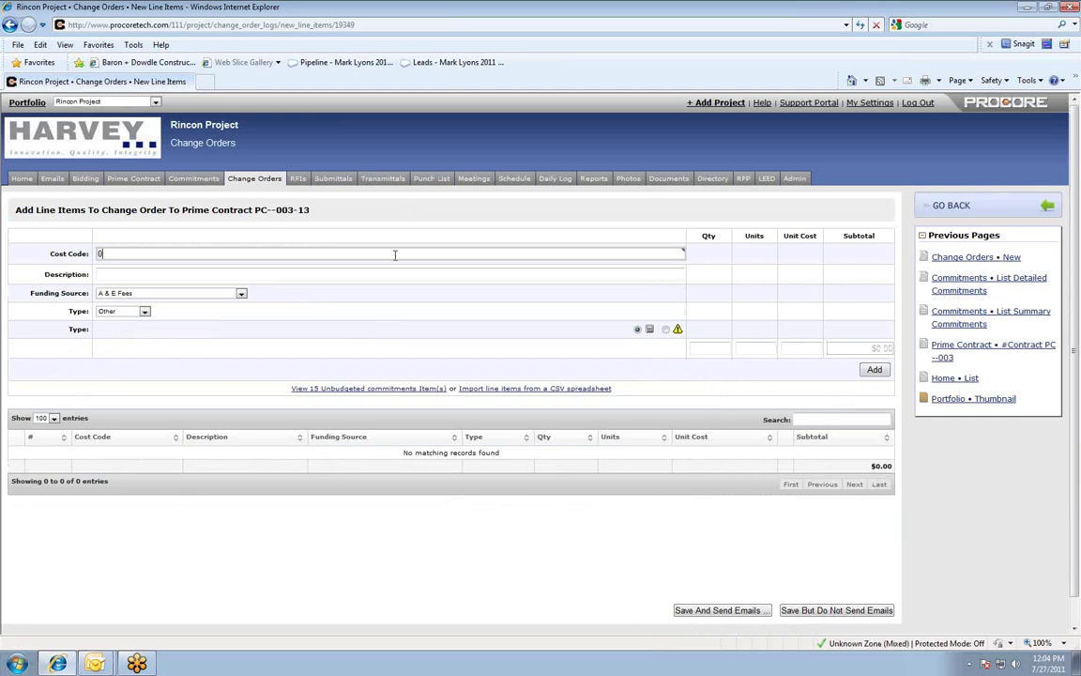
Step: Give the line item cost code 06-420 - Interior Wood Paneling and the description "change the wood paneling for new windows"
{"action": "type", "text": "6"}
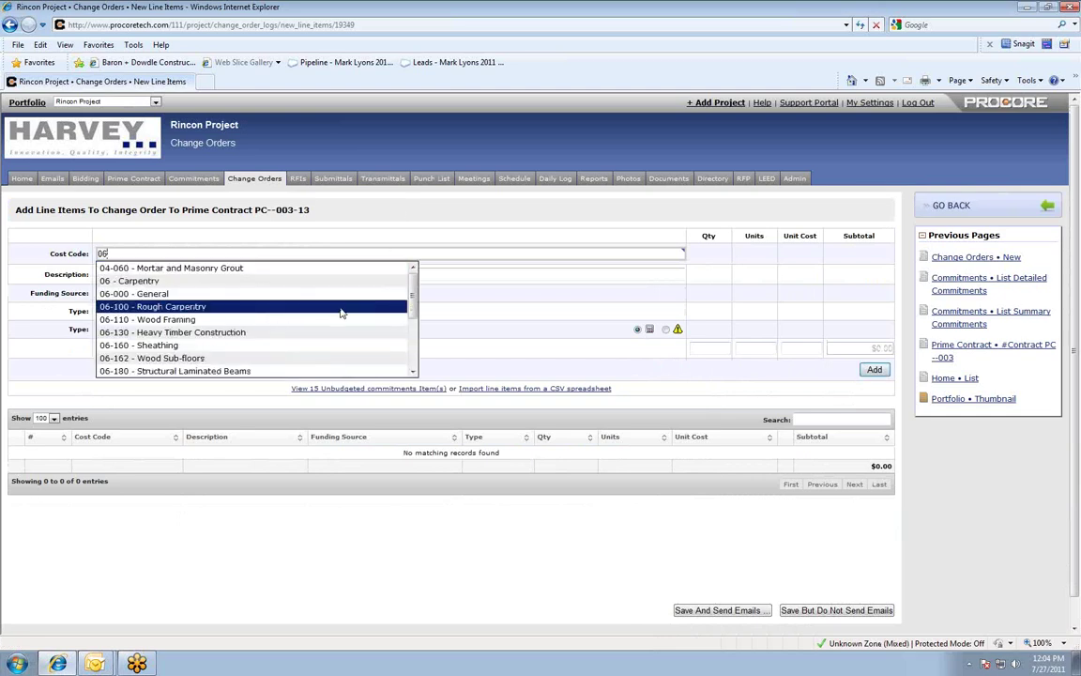
{"action": "scroll", "coordinate": [412, 316], "scroll_direction": "down", "scroll_amount": 2}
{"action": "scroll", "coordinate": [411, 316], "scroll_direction": "down", "scroll_amount": 3}
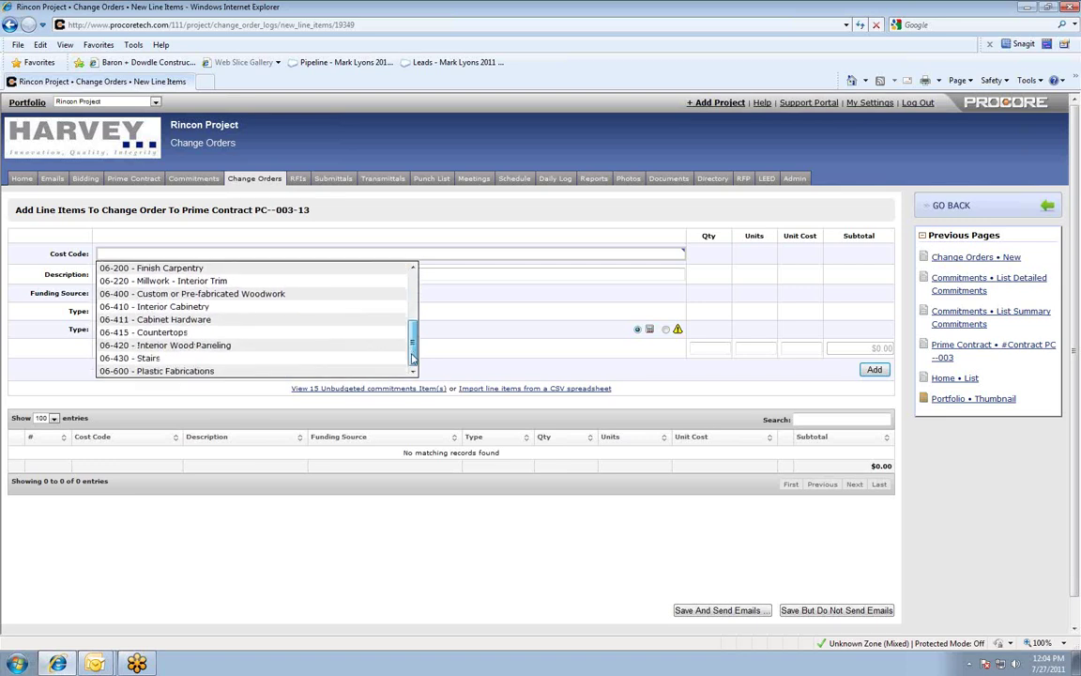
{"action": "left_click", "coordinate": [221, 346]}
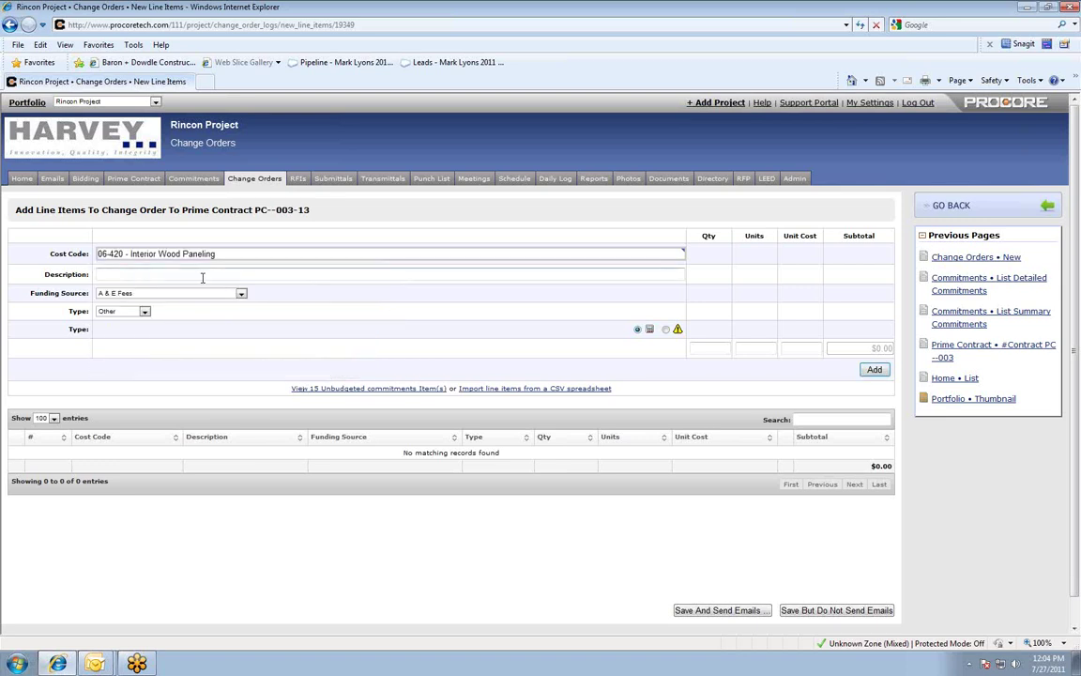
{"action": "type", "text": "change the wood paneling for new windows"}
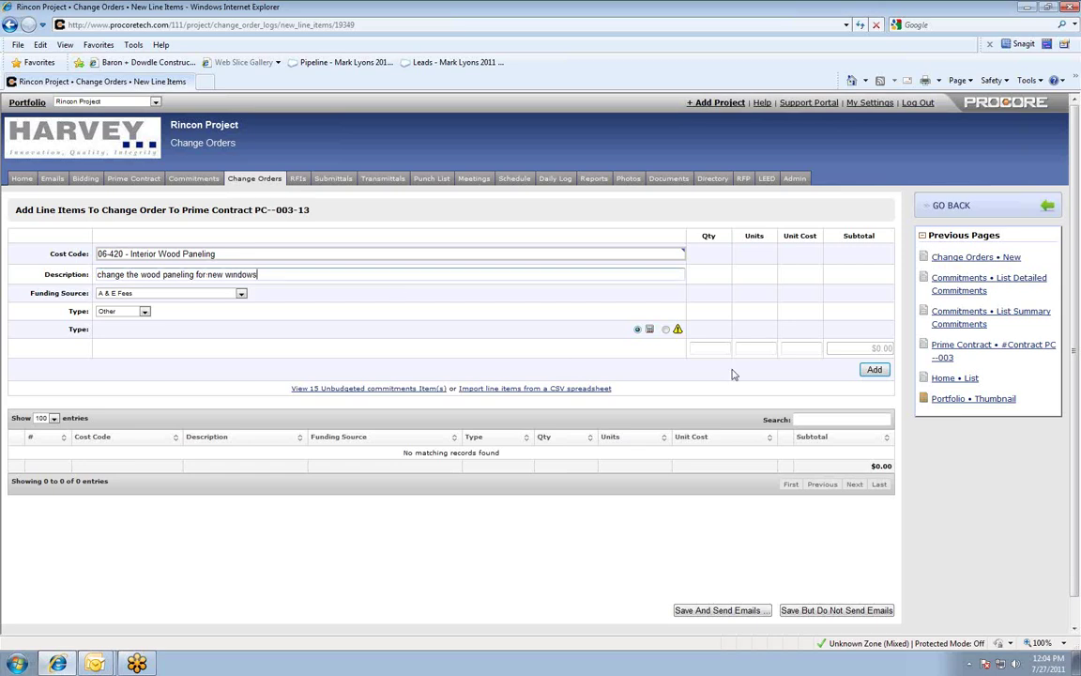
Step: Set the line item's quantity to 1, units to 1 and unit cost to 45000, and add it to the change order
{"action": "left_click", "coordinate": [711, 349]}
{"action": "type", "text": "1"}
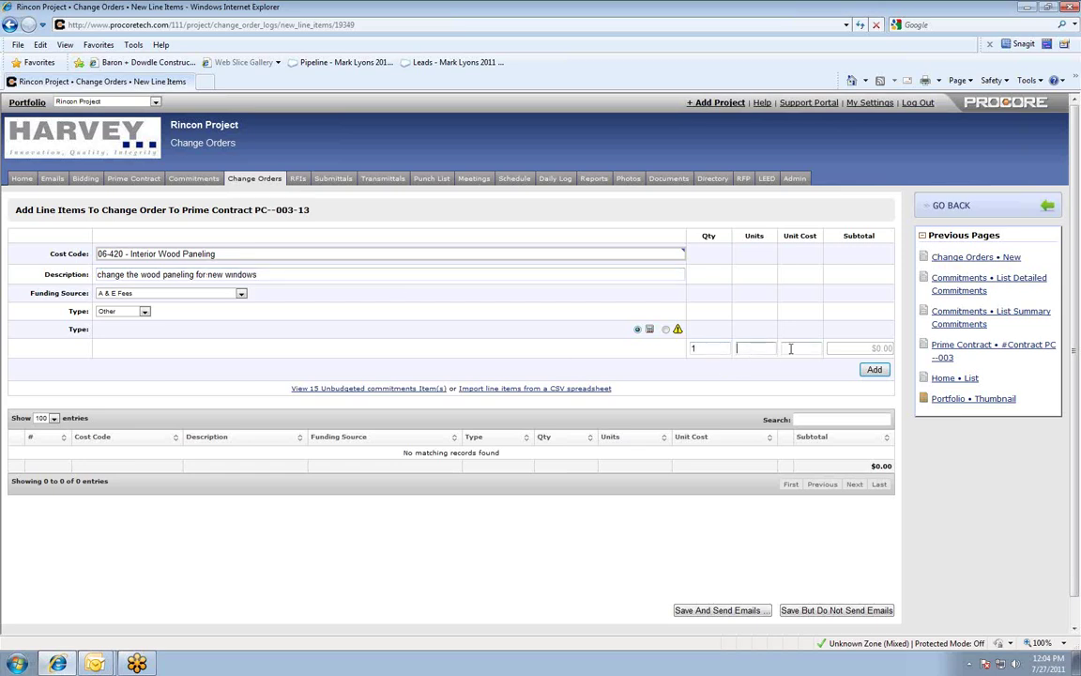
{"action": "type", "text": "1"}
{"action": "type", "text": "45000"}
{"action": "left_click", "coordinate": [875, 371]}
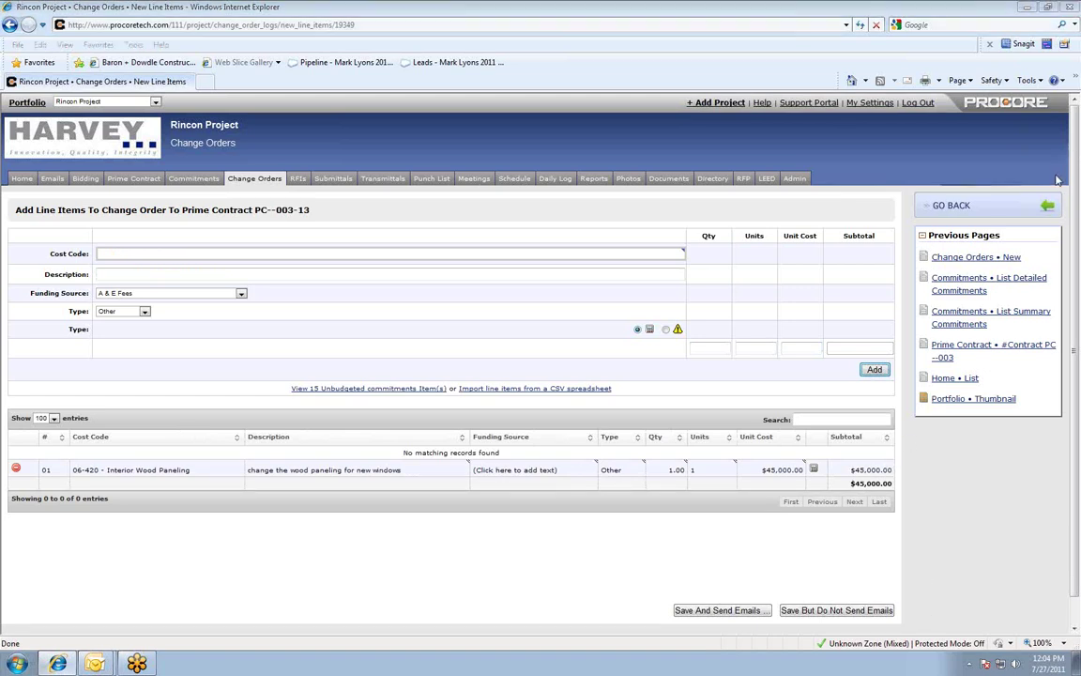
Step: Mark the two save options with a circle and arrows, and save the change order with emails sent
{"action": "mouse_move", "coordinate": [942, 583]}
{"action": "left_mouse_down"}
{"action": "mouse_move", "coordinate": [657, 647]}
{"action": "mouse_move", "coordinate": [977, 601]}
{"action": "left_mouse_up"}
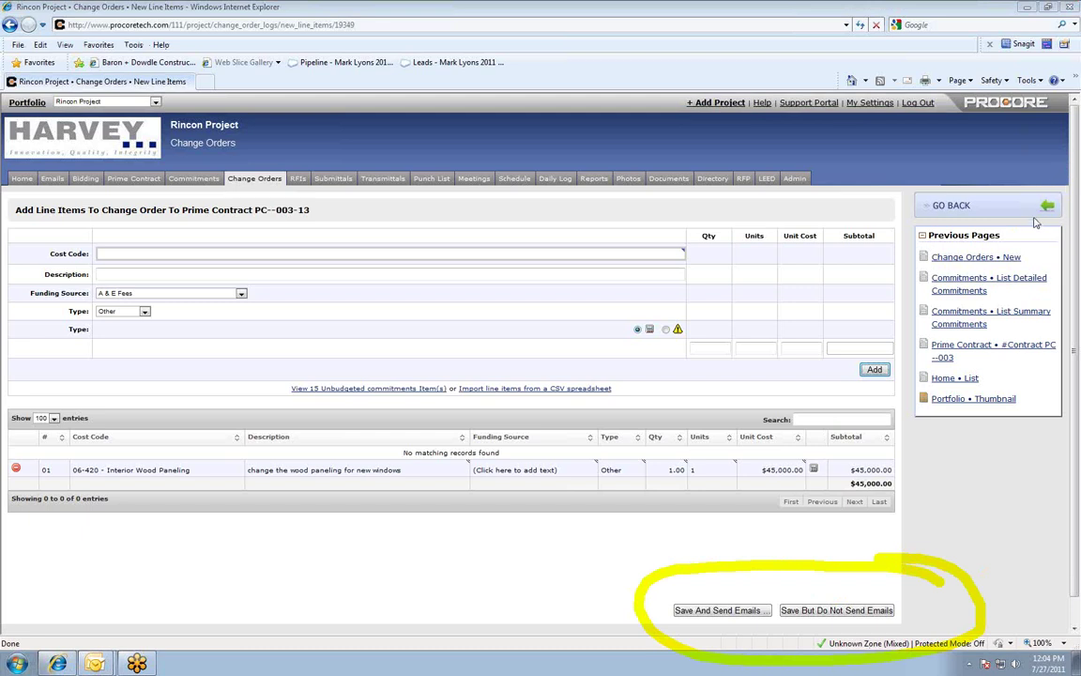
{"action": "mouse_move", "coordinate": [733, 380]}
{"action": "left_mouse_down"}
{"action": "mouse_move", "coordinate": [740, 470]}
{"action": "mouse_move", "coordinate": [733, 567]}
{"action": "mouse_move", "coordinate": [723, 569]}
{"action": "mouse_move", "coordinate": [748, 572]}
{"action": "mouse_move", "coordinate": [755, 560]}
{"action": "left_mouse_up"}
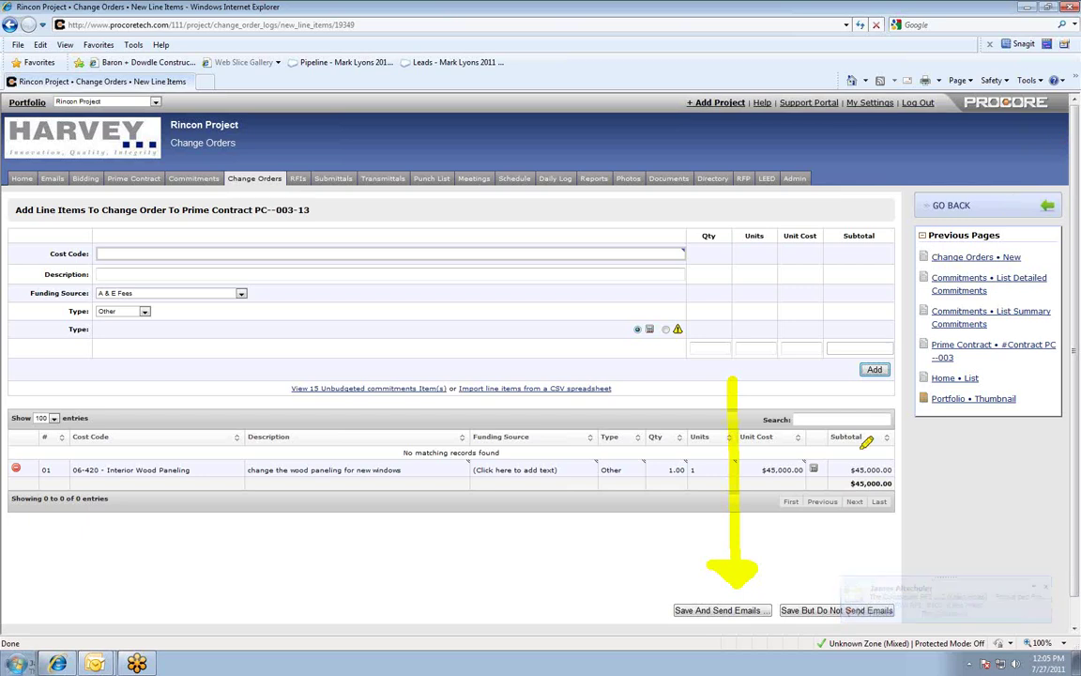
{"action": "mouse_move", "coordinate": [843, 383]}
{"action": "left_mouse_down"}
{"action": "mouse_move", "coordinate": [845, 575]}
{"action": "mouse_move", "coordinate": [826, 554]}
{"action": "mouse_move", "coordinate": [845, 576]}
{"action": "mouse_move", "coordinate": [868, 546]}
{"action": "left_mouse_up"}
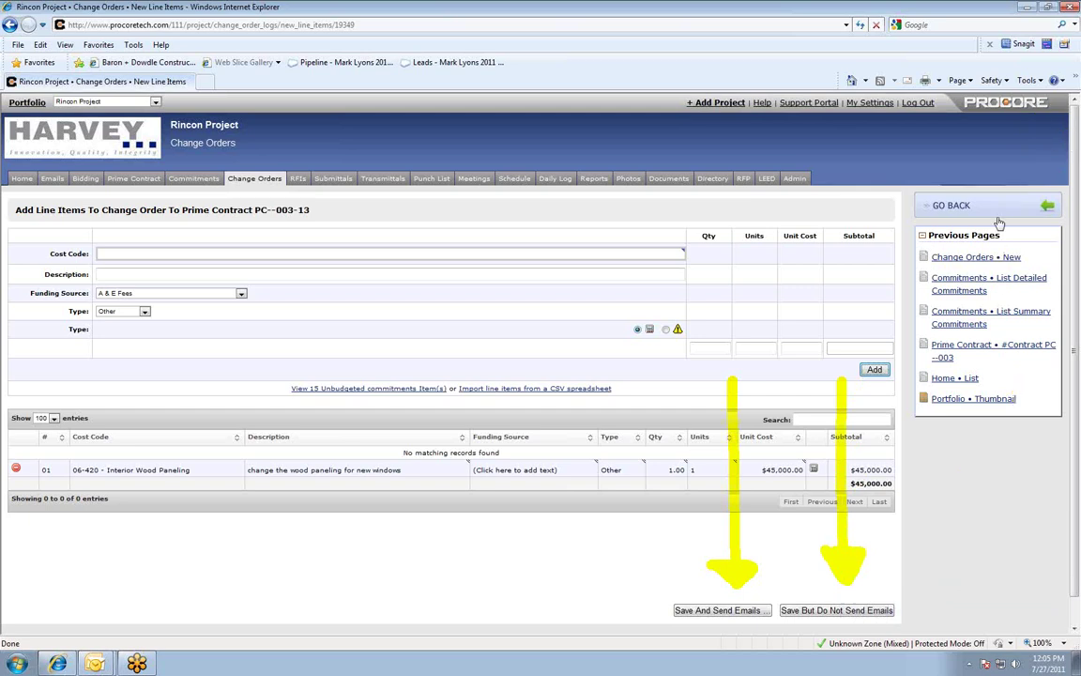
{"action": "left_click", "coordinate": [715, 611]}
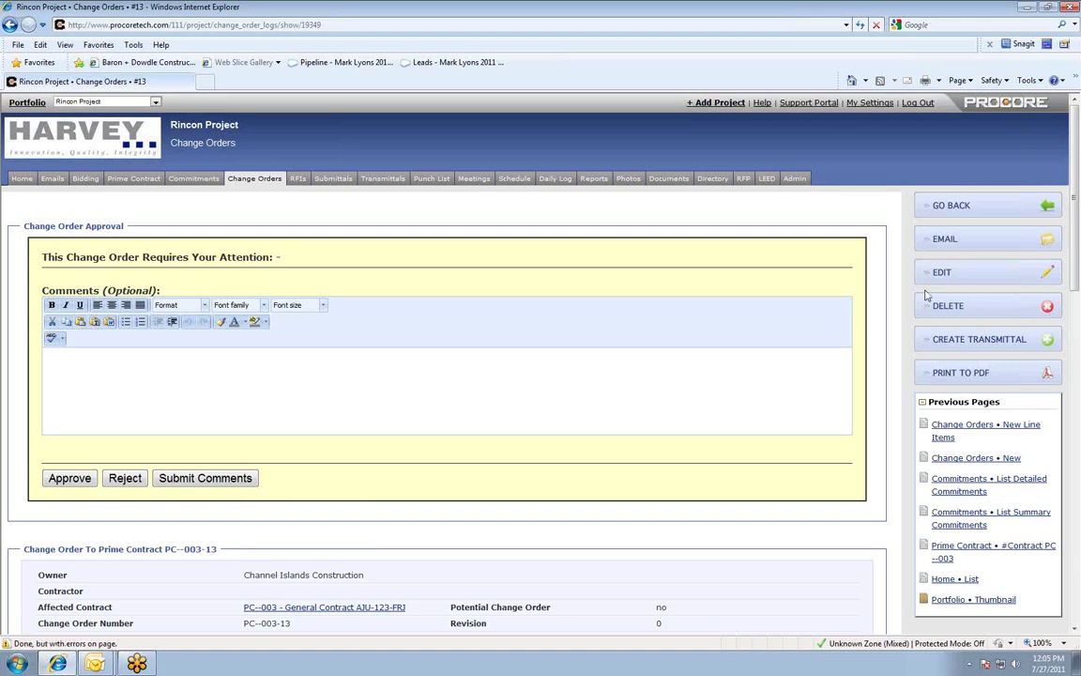
Step: Enter the approval comment "looks good to me, please proceed." signed with the approver's first name, and approve the change order
{"action": "scroll", "coordinate": [1075, 256], "scroll_direction": "down", "scroll_amount": 2}
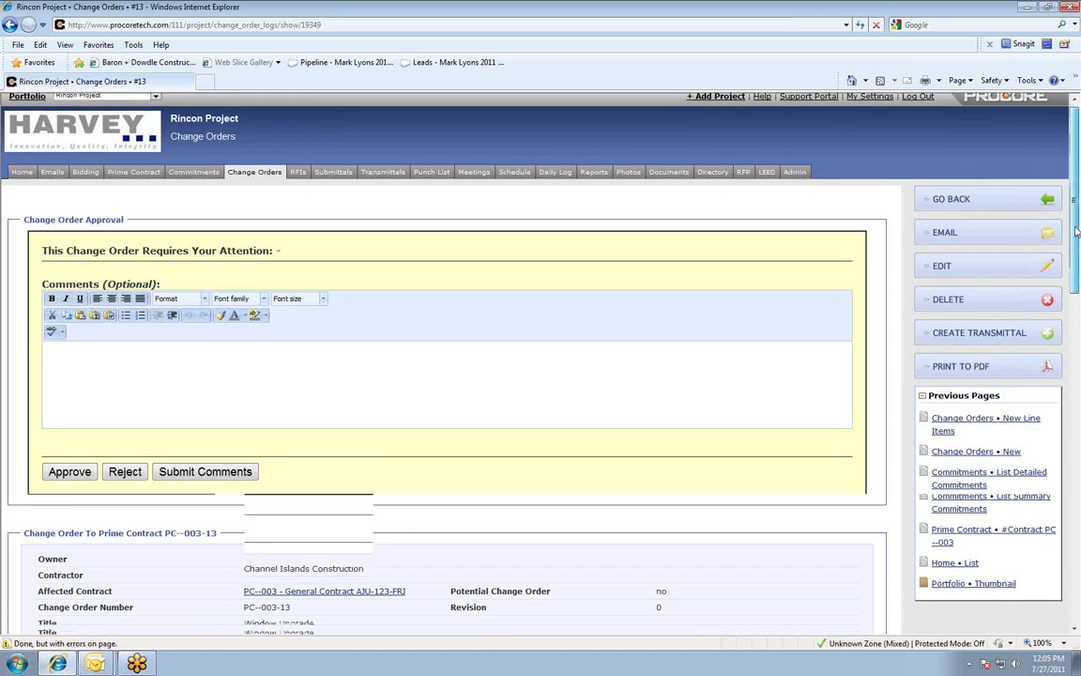
{"action": "left_click", "coordinate": [166, 272]}
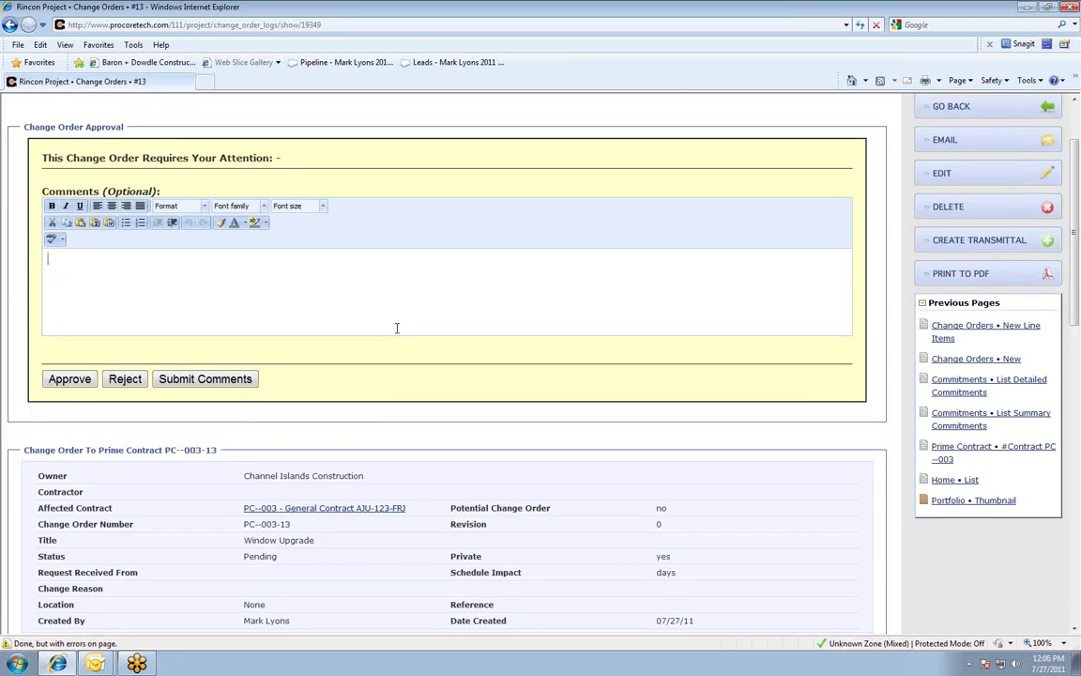
{"action": "type", "text": "oks good to me, please proceee"}
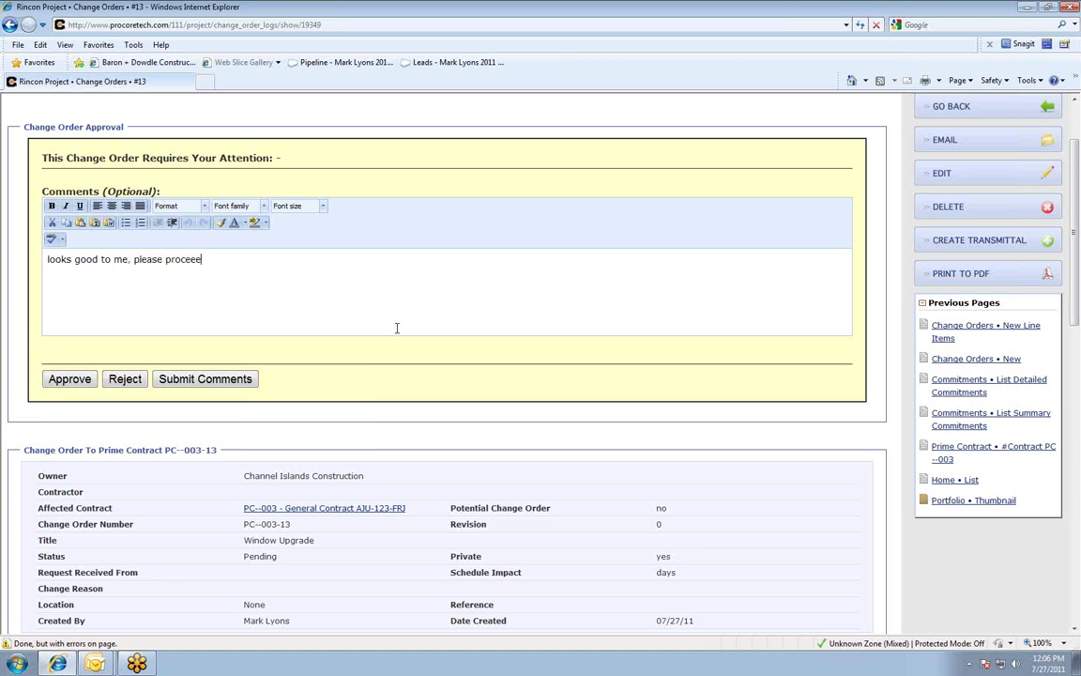
{"action": "key", "text": "BackSpace"}
{"action": "type", "text": "d. -Mark"}
{"action": "left_click", "coordinate": [71, 381]}
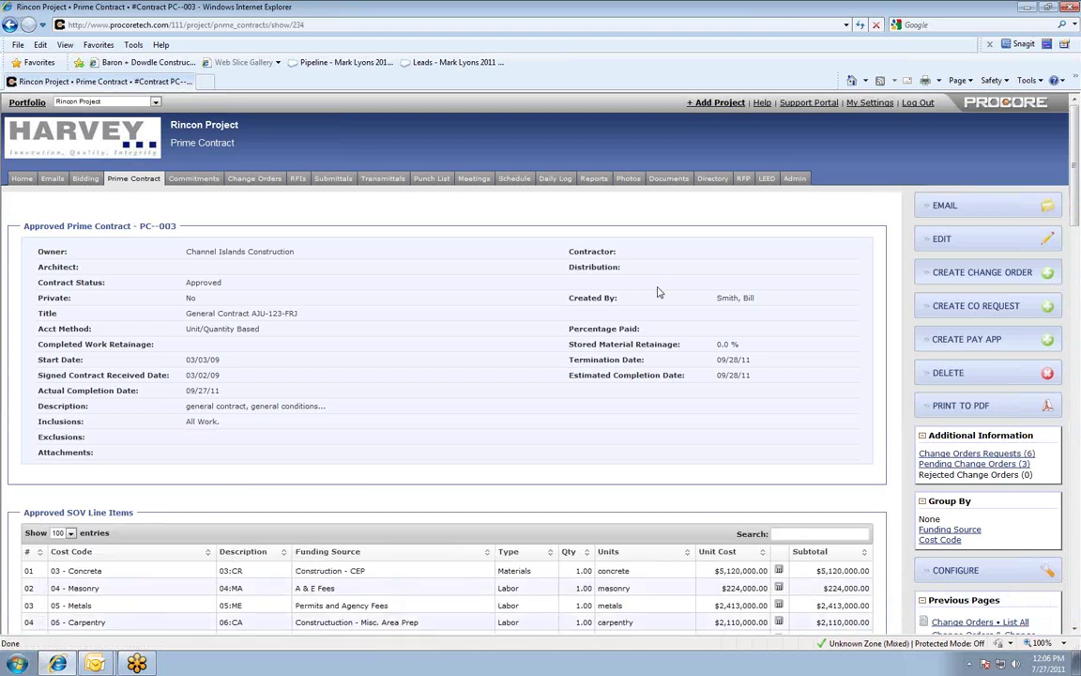
Step: Circle the Print to PDF option on prime contract PC--003 with the highlighter
{"action": "scroll", "coordinate": [658, 292], "scroll_direction": "down", "scroll_amount": 1}
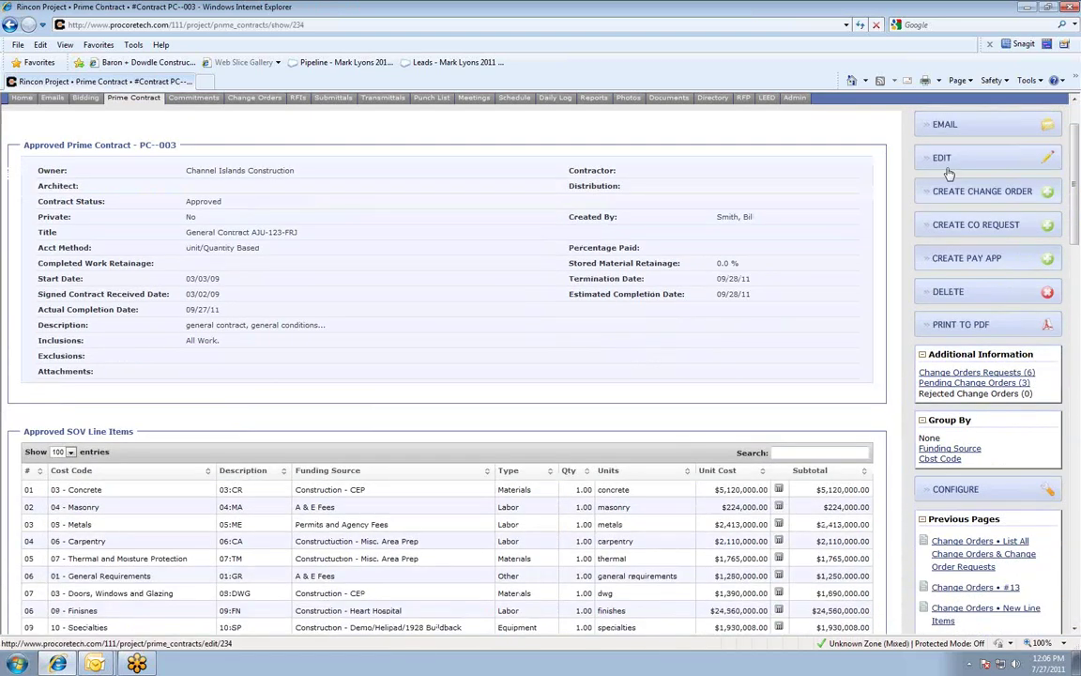
{"action": "mouse_move", "coordinate": [1047, 279]}
{"action": "left_mouse_down"}
{"action": "mouse_move", "coordinate": [942, 287]}
{"action": "mouse_move", "coordinate": [942, 369]}
{"action": "mouse_move", "coordinate": [1062, 301]}
{"action": "mouse_move", "coordinate": [1052, 293]}
{"action": "left_mouse_up"}
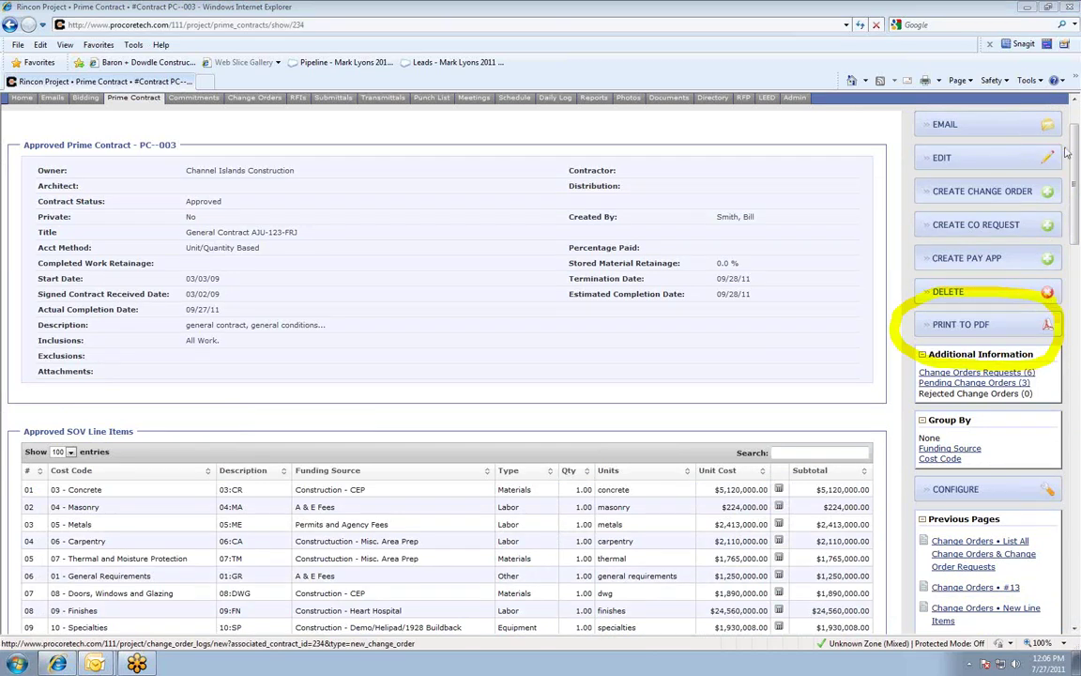
Step: Clear the Print to PDF mark, glance over the SOV line items, and circle prime contract PC--003's general information with the highlighter
{"action": "key", "text": "Escape"}
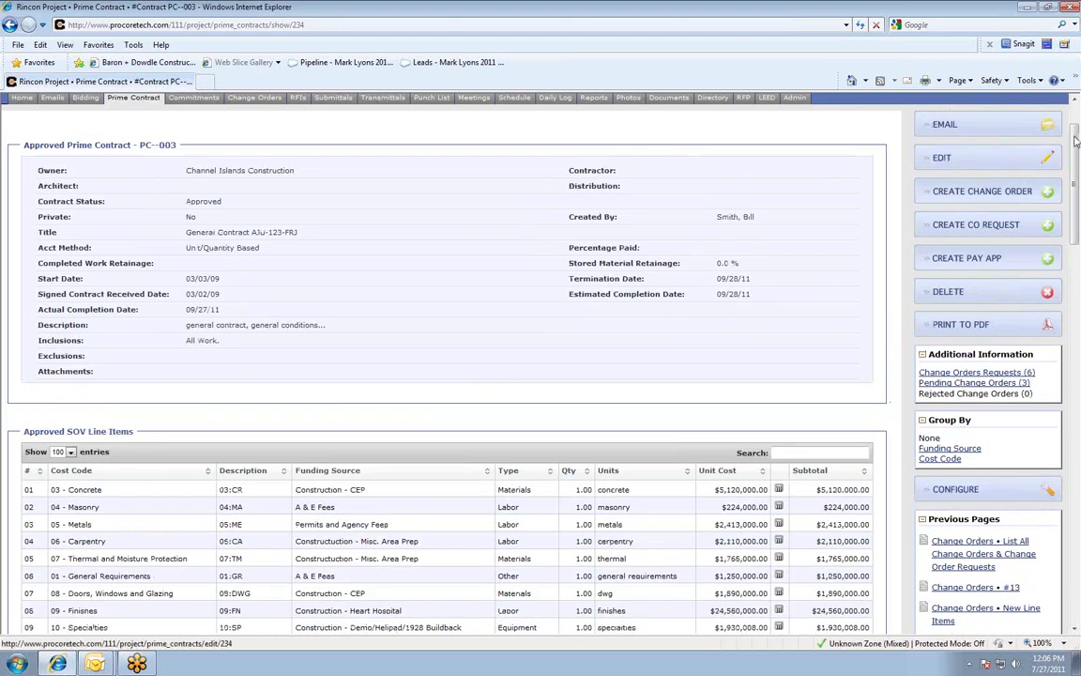
{"action": "key", "text": "ctrl+2"}
{"action": "mouse_move", "coordinate": [345, 345]}
{"action": "left_mouse_down"}
{"action": "mouse_move", "coordinate": [183, 341]}
{"action": "mouse_move", "coordinate": [114, 380]}
{"action": "mouse_move", "coordinate": [289, 393]}
{"action": "mouse_move", "coordinate": [374, 365]}
{"action": "mouse_move", "coordinate": [343, 347]}
{"action": "left_mouse_up"}
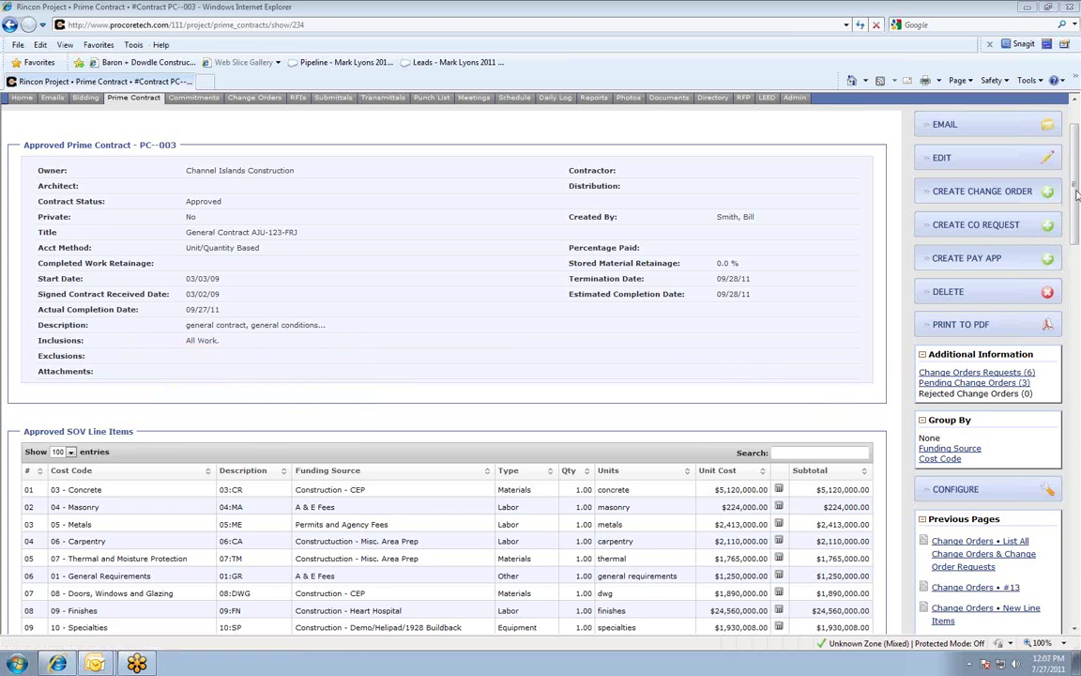
{"action": "left_click_drag", "start_coordinate": [1074, 139], "coordinate": [1077, 258]}
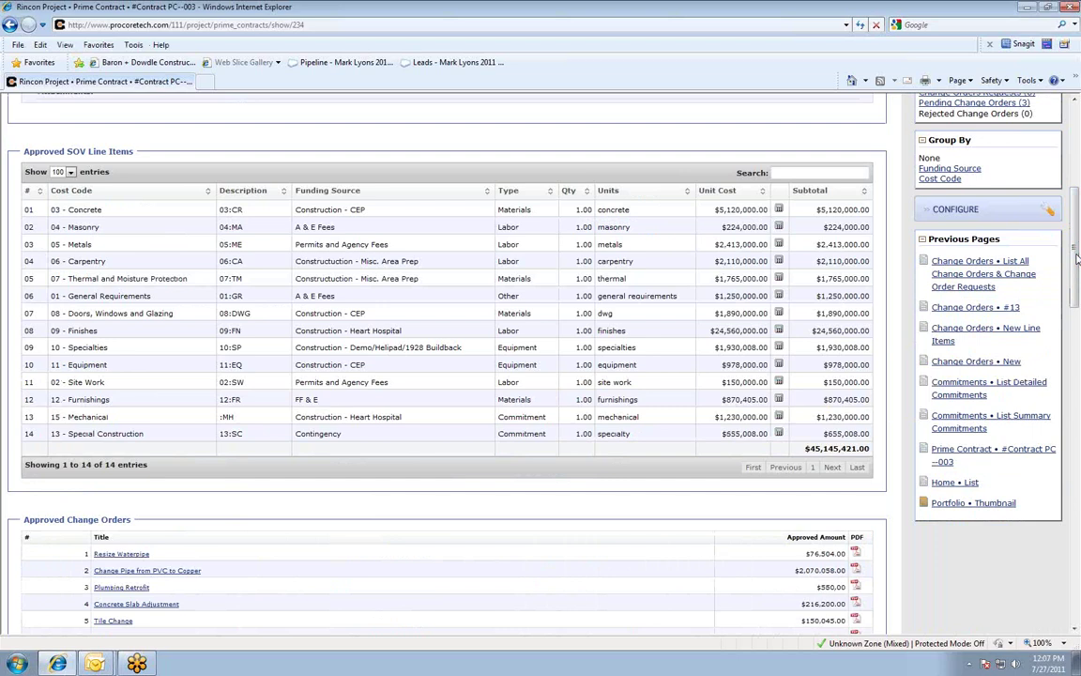
{"action": "left_click_drag", "start_coordinate": [1076, 258], "coordinate": [1071, 141]}
{"action": "mouse_move", "coordinate": [883, 184]}
{"action": "left_mouse_down"}
{"action": "mouse_move", "coordinate": [428, 188]}
{"action": "mouse_move", "coordinate": [34, 268]}
{"action": "mouse_move", "coordinate": [310, 398]}
{"action": "mouse_move", "coordinate": [797, 366]}
{"action": "mouse_move", "coordinate": [809, 222]}
{"action": "left_mouse_up"}
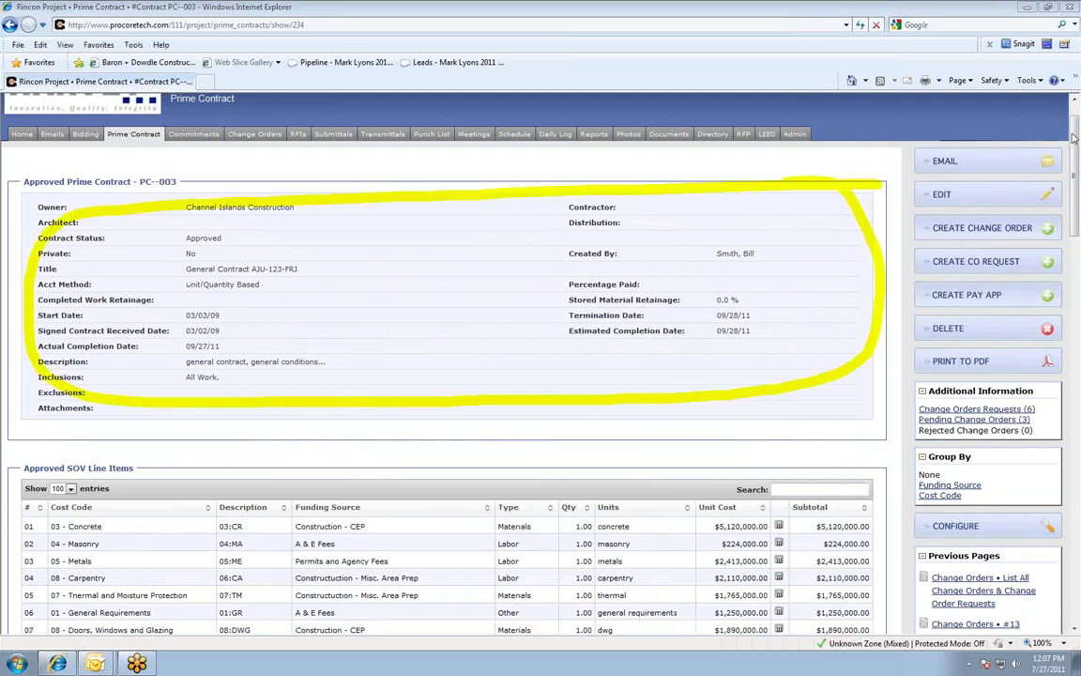
{"action": "key", "text": "e"}
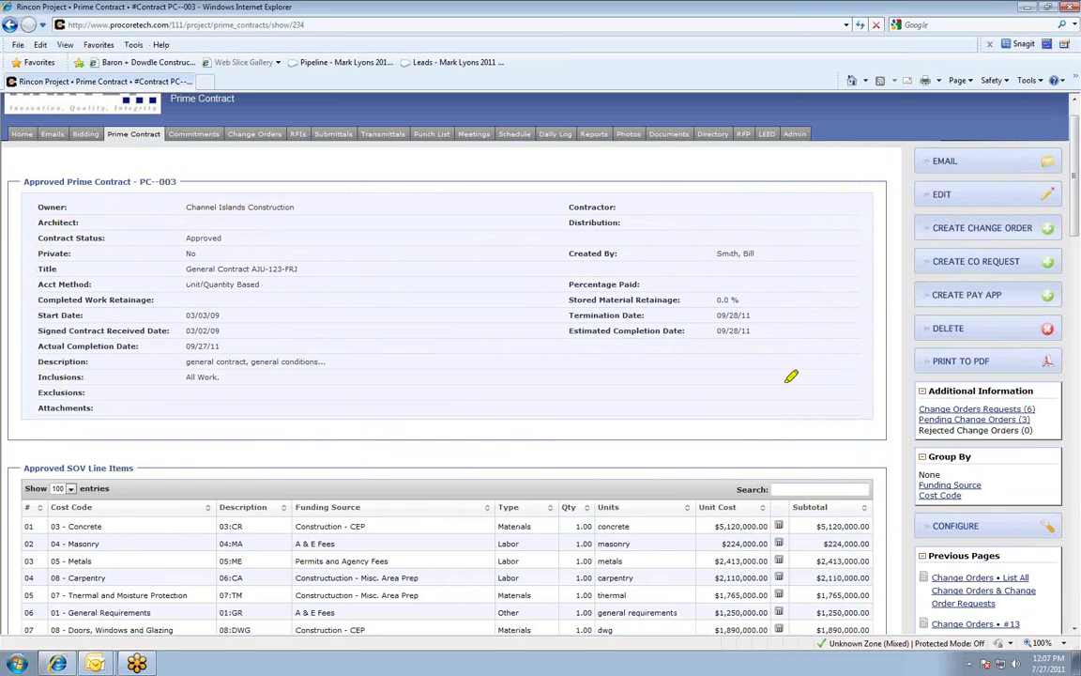
Step: Draw two highlighter boxes below the Estimated Completion Date and outline the entire contract information section, clearing the marks
{"action": "mouse_move", "coordinate": [597, 412]}
{"action": "left_mouse_down"}
{"action": "mouse_move", "coordinate": [881, 349]}
{"action": "mouse_move", "coordinate": [887, 363]}
{"action": "mouse_move", "coordinate": [851, 386]}
{"action": "left_mouse_up"}
{"action": "left_click_drag", "start_coordinate": [845, 343], "coordinate": [887, 363]}
{"action": "mouse_move", "coordinate": [766, 349]}
{"action": "left_mouse_down"}
{"action": "mouse_move", "coordinate": [533, 349]}
{"action": "mouse_move", "coordinate": [537, 380]}
{"action": "mouse_move", "coordinate": [737, 380]}
{"action": "mouse_move", "coordinate": [773, 349]}
{"action": "mouse_move", "coordinate": [540, 403]}
{"action": "mouse_move", "coordinate": [683, 426]}
{"action": "mouse_move", "coordinate": [791, 423]}
{"action": "mouse_move", "coordinate": [792, 387]}
{"action": "left_mouse_up"}
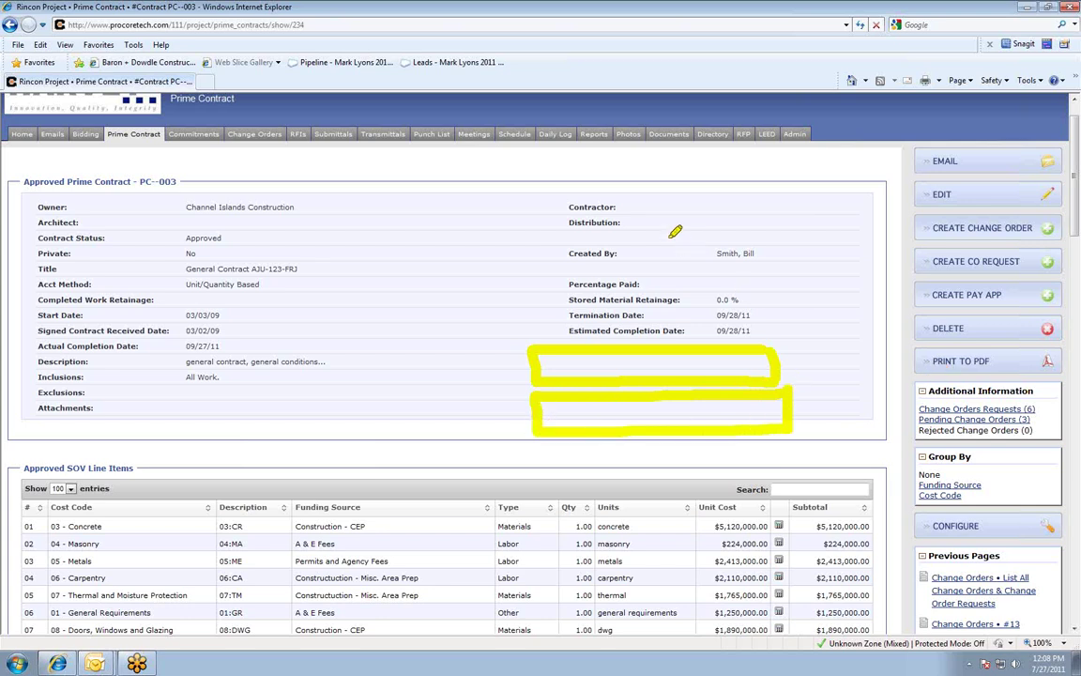
{"action": "mouse_move", "coordinate": [754, 195]}
{"action": "left_mouse_down"}
{"action": "mouse_move", "coordinate": [289, 190]}
{"action": "mouse_move", "coordinate": [67, 206]}
{"action": "mouse_move", "coordinate": [34, 394]}
{"action": "mouse_move", "coordinate": [432, 445]}
{"action": "mouse_move", "coordinate": [822, 434]}
{"action": "mouse_move", "coordinate": [807, 202]}
{"action": "mouse_move", "coordinate": [727, 186]}
{"action": "left_mouse_up"}
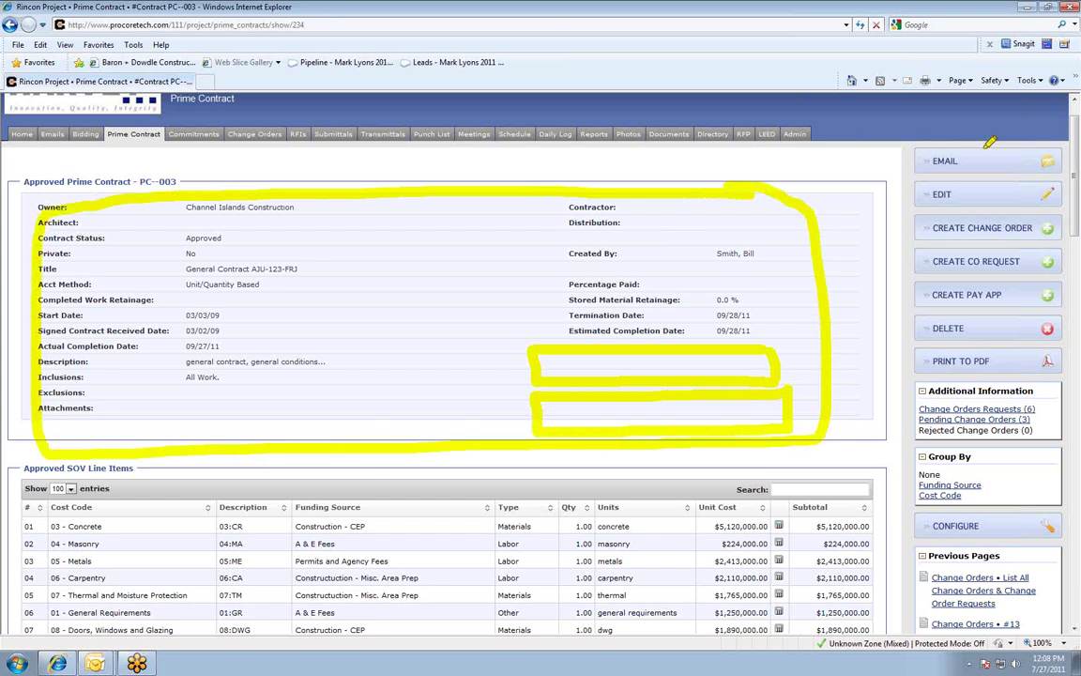
{"action": "key", "text": "e"}
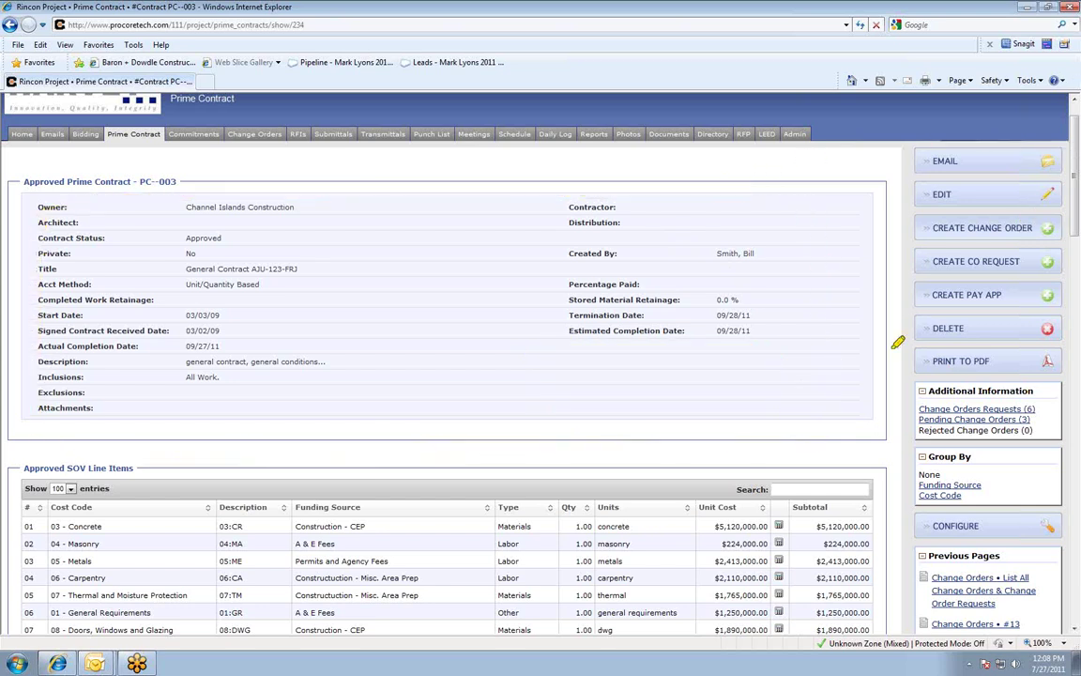
Step: Draw a highlighter arrow pointing to the Print to PDF option on the prime contract and clear it
{"action": "mouse_move", "coordinate": [554, 414]}
{"action": "left_mouse_down"}
{"action": "mouse_move", "coordinate": [887, 358]}
{"action": "mouse_move", "coordinate": [854, 348]}
{"action": "mouse_move", "coordinate": [856, 385]}
{"action": "left_mouse_up"}
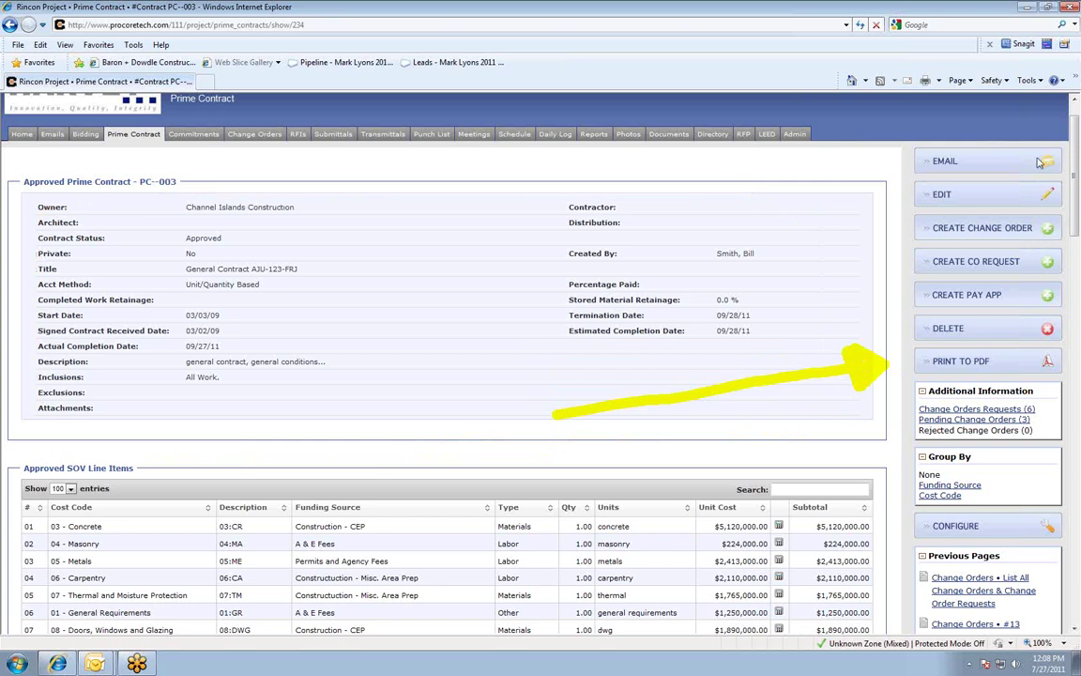
{"action": "key", "text": "Escape"}
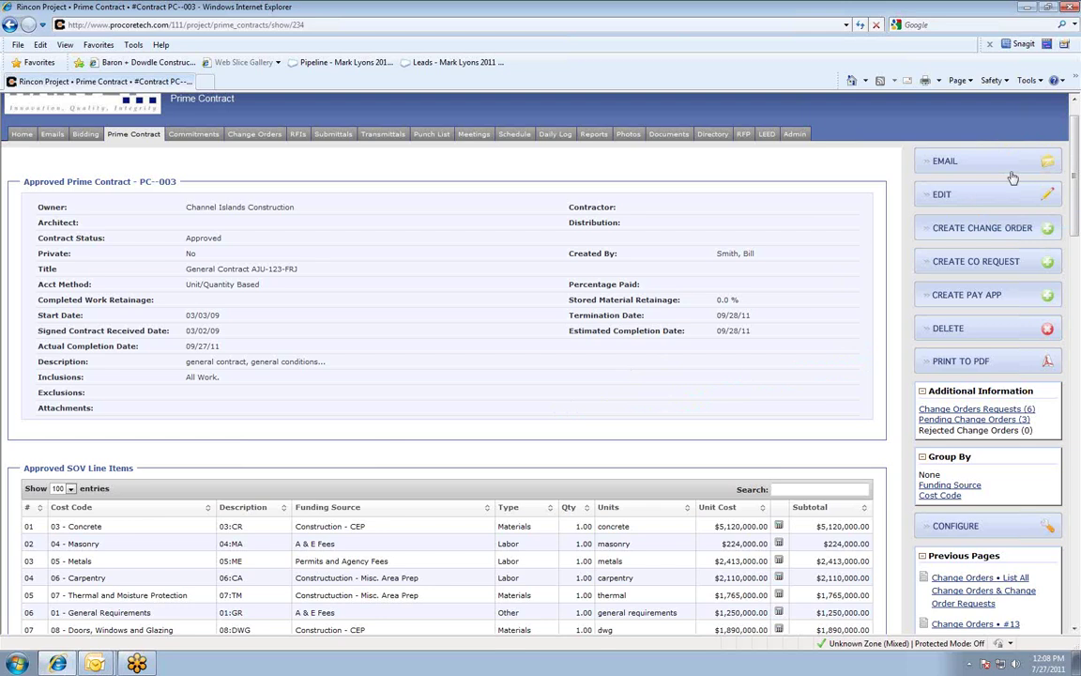
{"action": "mouse_move", "coordinate": [1059, 133]}
{"action": "left_mouse_down"}
{"action": "mouse_move", "coordinate": [934, 130]}
{"action": "mouse_move", "coordinate": [897, 178]}
{"action": "mouse_move", "coordinate": [1033, 192]}
{"action": "mouse_move", "coordinate": [1059, 145]}
{"action": "left_mouse_up"}
Step: Open the Window Upgrade change order notification email in Outlook and highlight its sender, subject and message body
{"action": "left_click", "coordinate": [930, 261]}
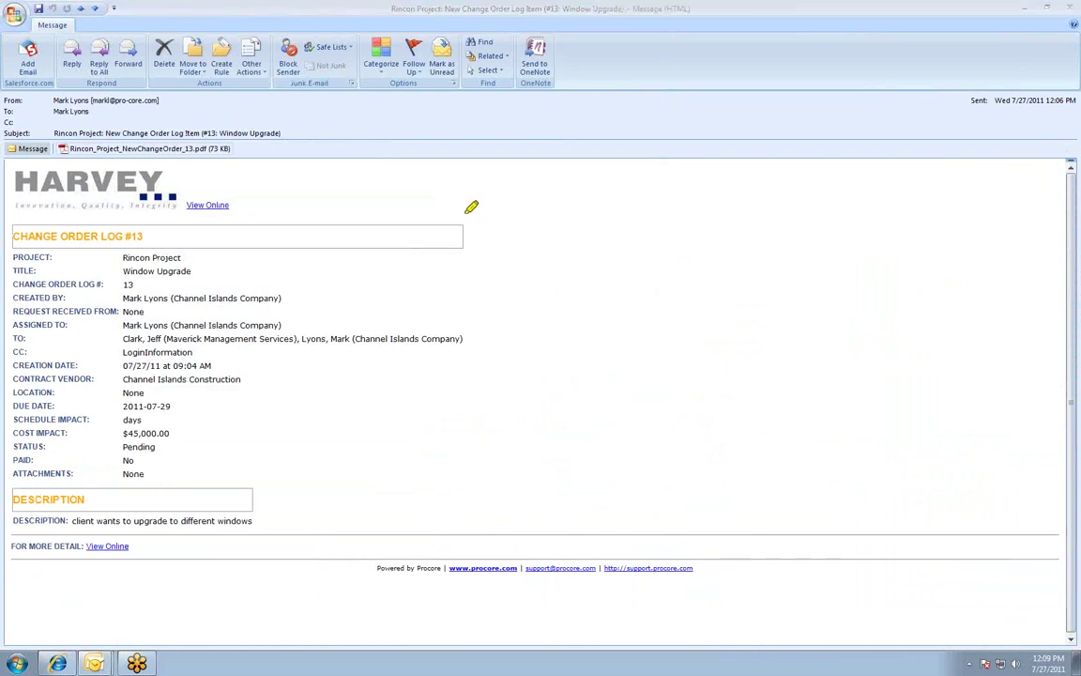
{"action": "left_click_drag", "start_coordinate": [44, 101], "coordinate": [160, 101]}
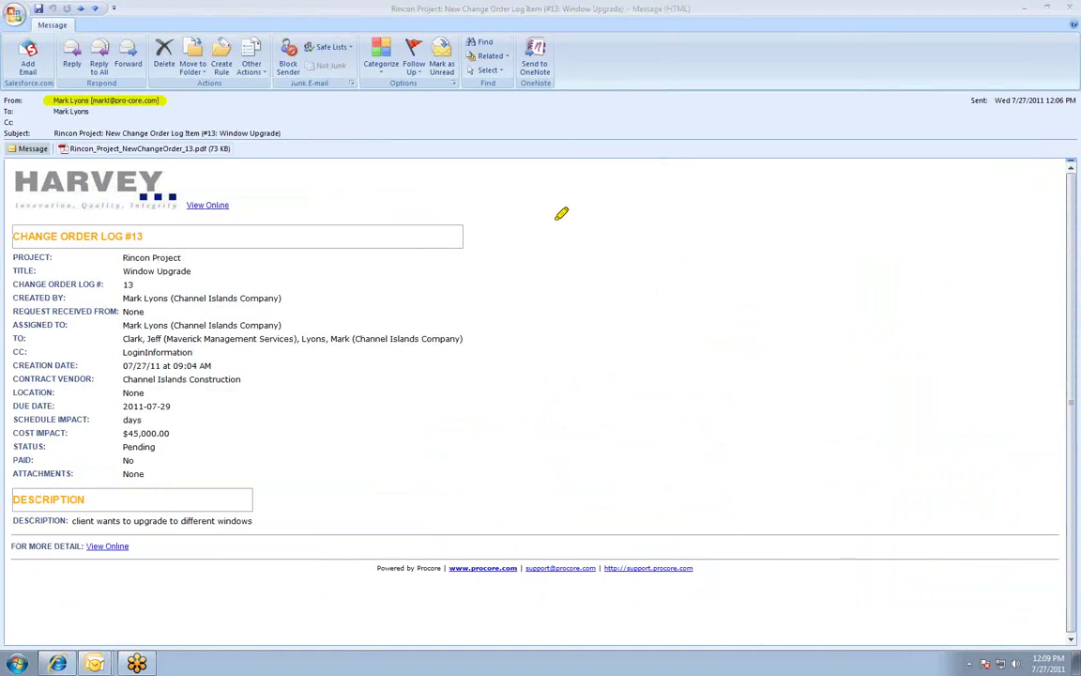
{"action": "mouse_move", "coordinate": [54, 133]}
{"action": "left_mouse_down"}
{"action": "mouse_move", "coordinate": [280, 132]}
{"action": "mouse_move", "coordinate": [44, 129]}
{"action": "left_mouse_up"}
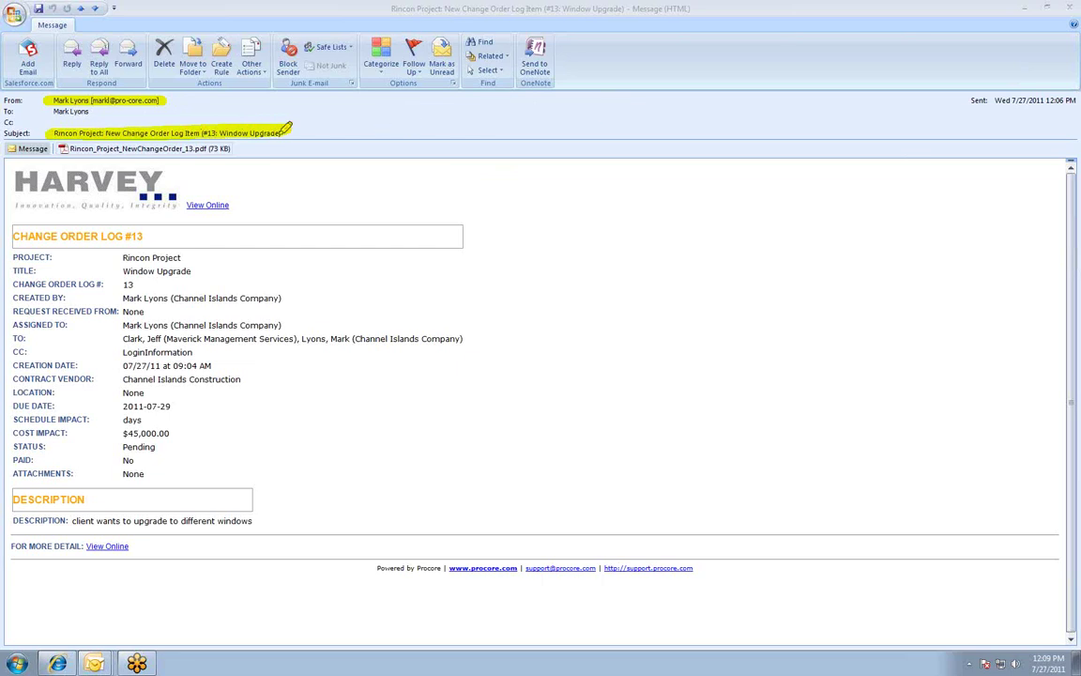
{"action": "mouse_move", "coordinate": [481, 148]}
{"action": "left_mouse_down"}
{"action": "mouse_move", "coordinate": [532, 241]}
{"action": "mouse_move", "coordinate": [535, 579]}
{"action": "mouse_move", "coordinate": [477, 597]}
{"action": "left_mouse_up"}
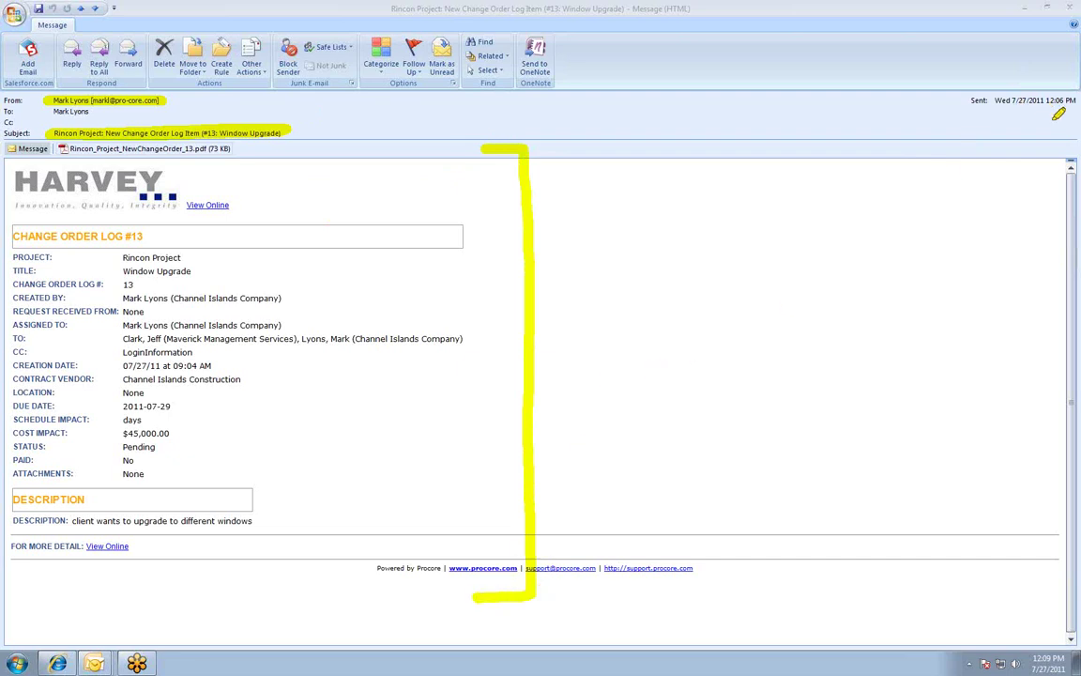
Step: Clear the marks on the email and circle the reply options and the View Online link
{"action": "key", "text": "Escape"}
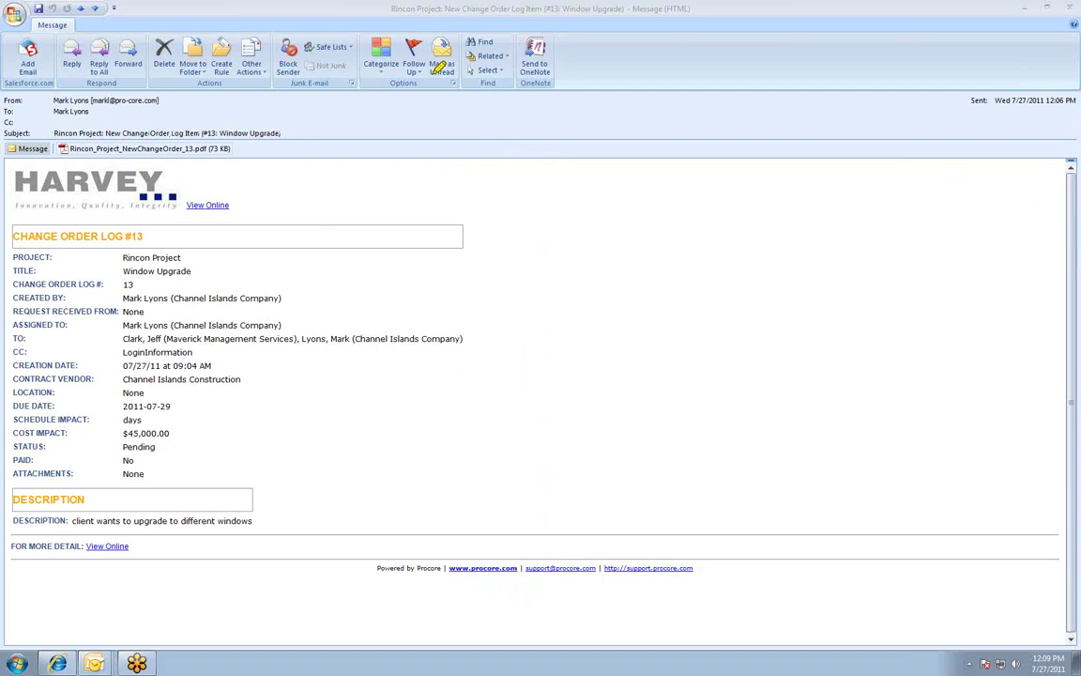
{"action": "mouse_move", "coordinate": [101, 28]}
{"action": "left_mouse_down"}
{"action": "mouse_move", "coordinate": [51, 28]}
{"action": "mouse_move", "coordinate": [108, 59]}
{"action": "mouse_move", "coordinate": [46, 40]}
{"action": "mouse_move", "coordinate": [108, 64]}
{"action": "left_mouse_up"}
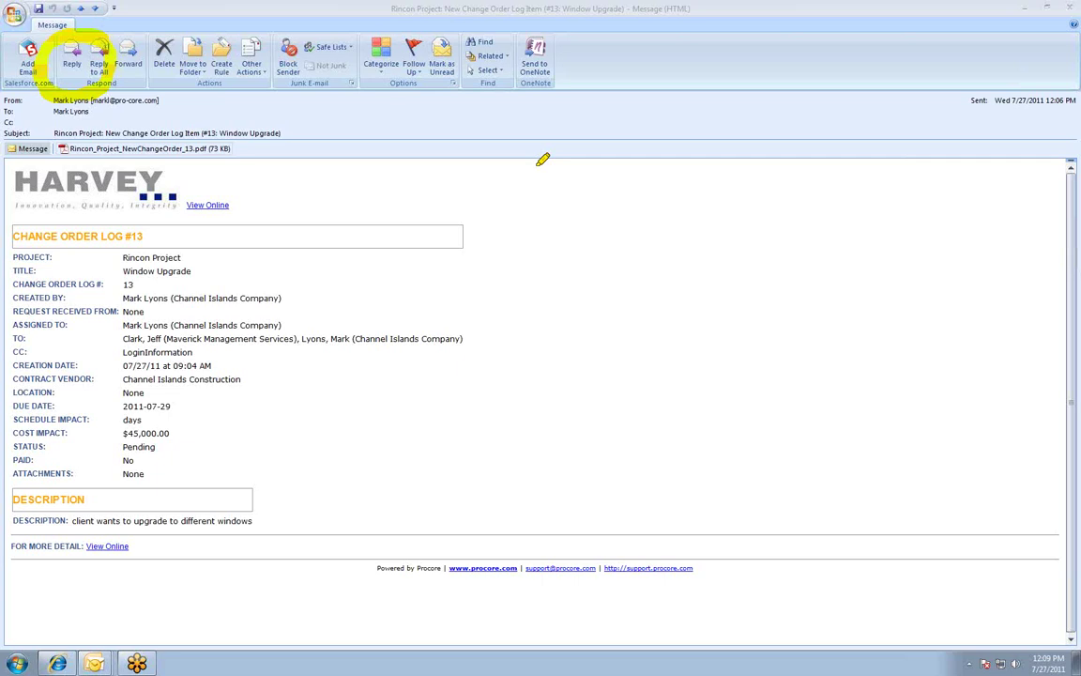
{"action": "mouse_move", "coordinate": [261, 190]}
{"action": "left_mouse_down"}
{"action": "mouse_move", "coordinate": [225, 180]}
{"action": "mouse_move", "coordinate": [142, 190]}
{"action": "mouse_move", "coordinate": [246, 177]}
{"action": "left_mouse_up"}
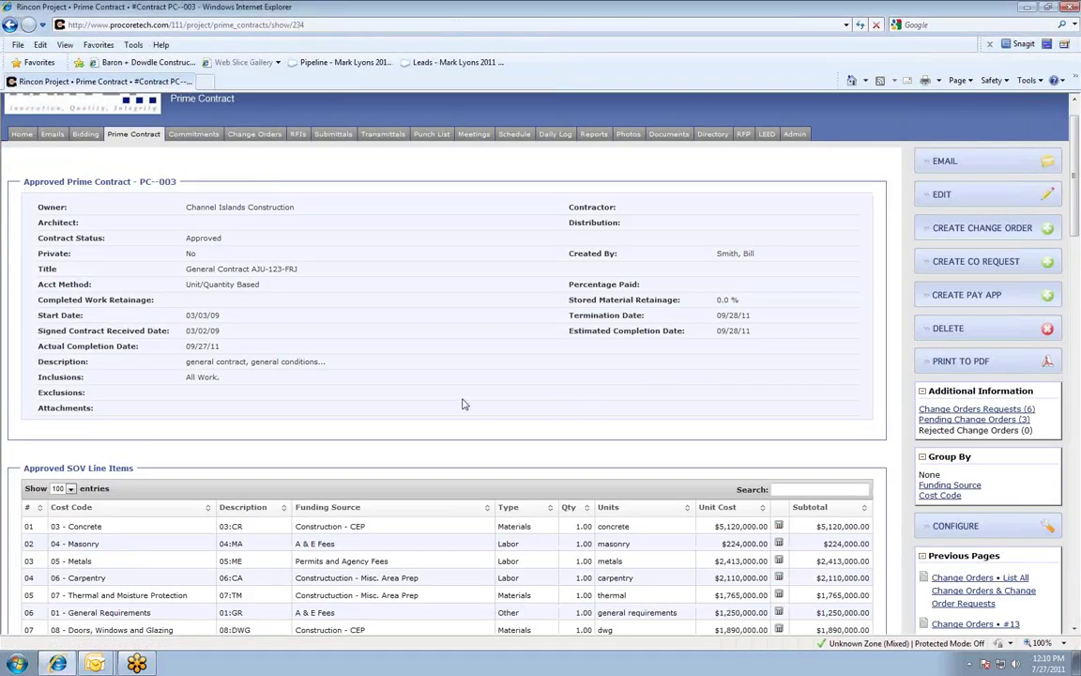
Step: Switch back to Procore in the browser, open the approved Window Upgrade change order, and examine its details and line items
{"action": "scroll", "coordinate": [462, 403], "scroll_direction": "down", "scroll_amount": 5}
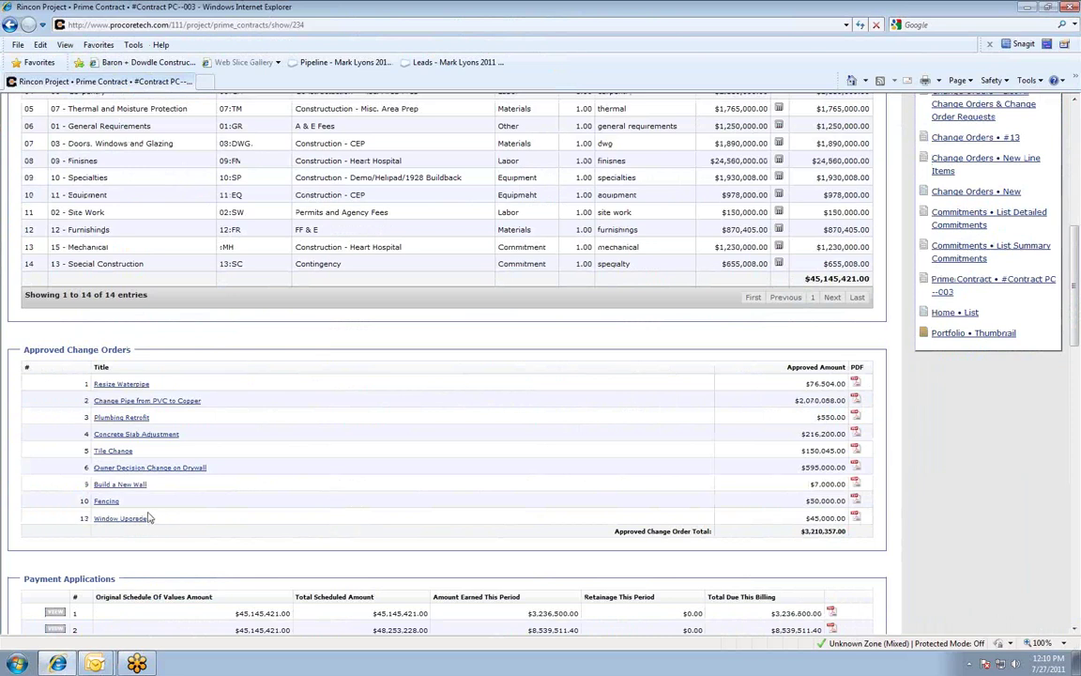
{"action": "left_click", "coordinate": [129, 522]}
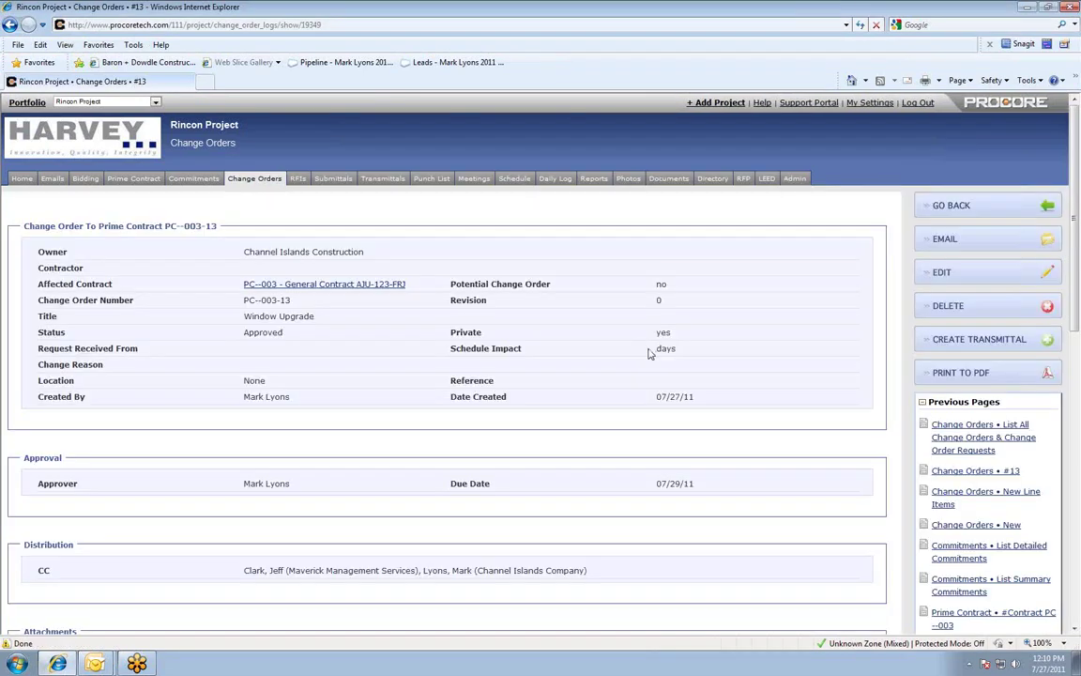
{"action": "scroll", "coordinate": [647, 353], "scroll_direction": "down", "scroll_amount": 3}
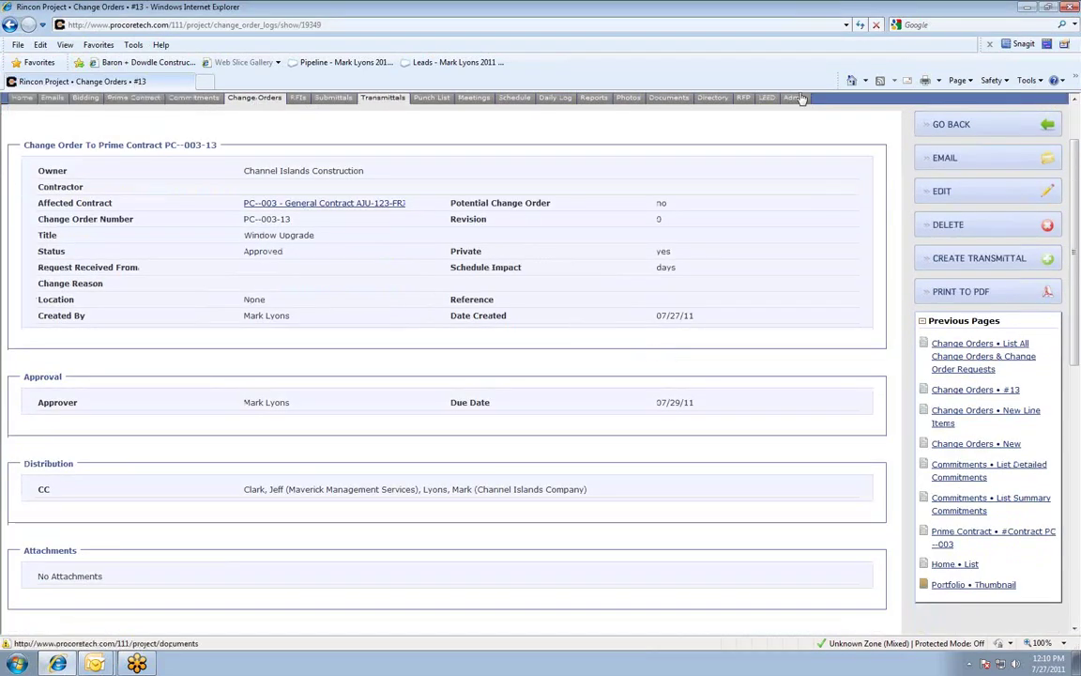
{"action": "scroll", "coordinate": [628, 207], "scroll_direction": "down", "scroll_amount": 7}
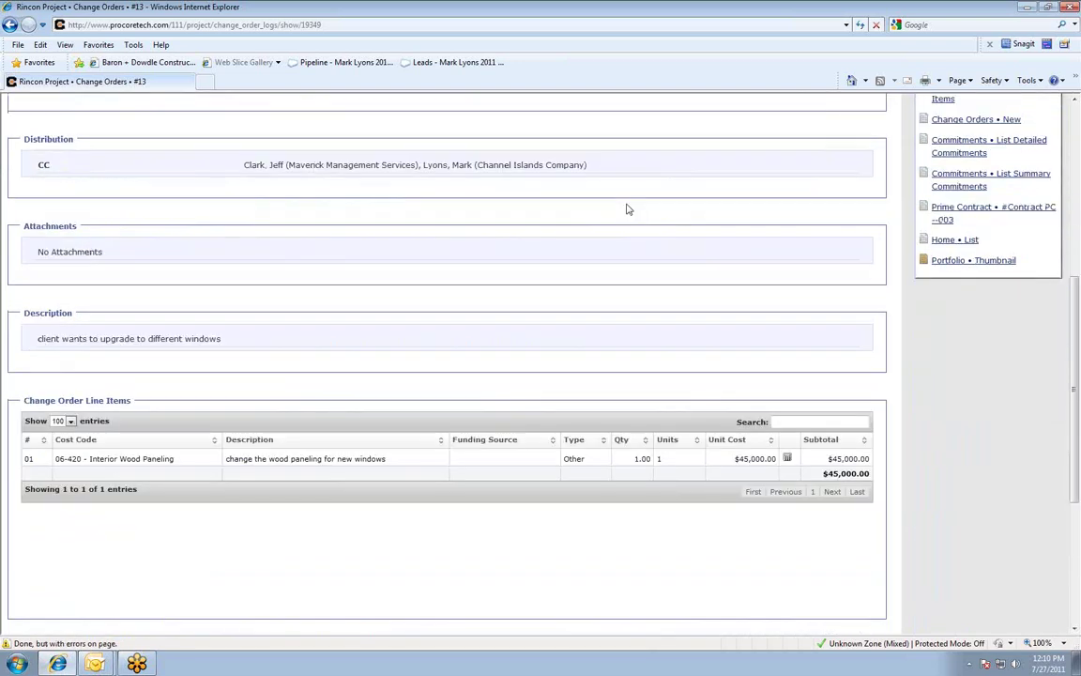
{"action": "scroll", "coordinate": [591, 355], "scroll_direction": "down", "scroll_amount": 2}
{"action": "left_click_drag", "start_coordinate": [26, 319], "coordinate": [140, 319]}
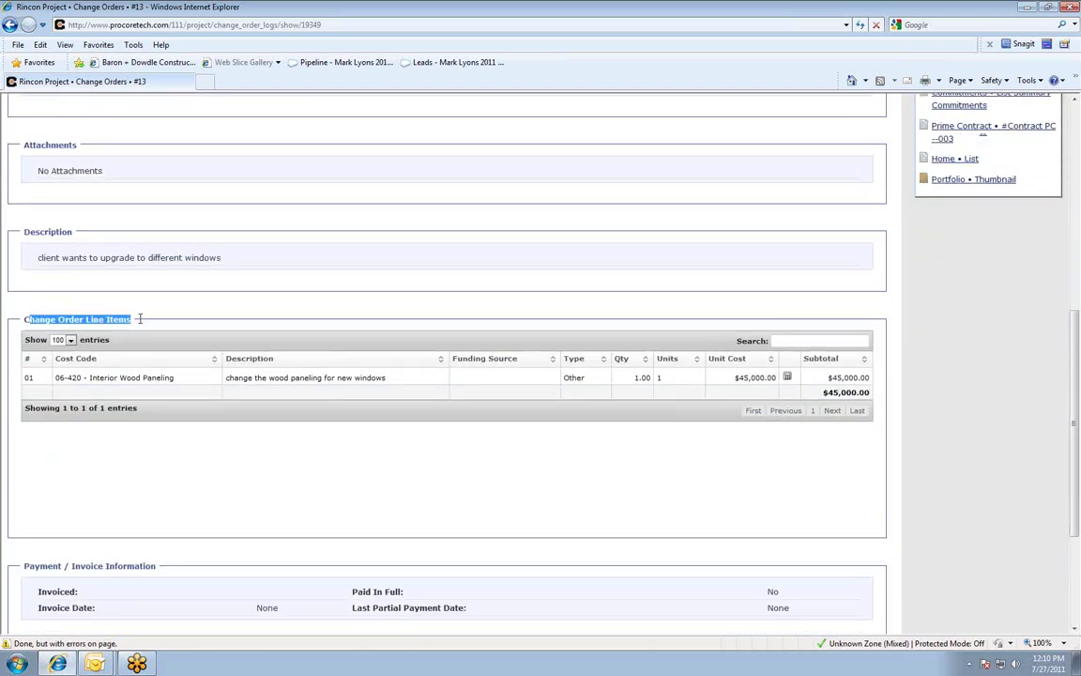
Step: Review the change order's payment information and select its approval comment entry to point it out
{"action": "scroll", "coordinate": [368, 389], "scroll_direction": "down", "scroll_amount": 5}
{"action": "left_click_drag", "start_coordinate": [419, 509], "coordinate": [9, 514]}
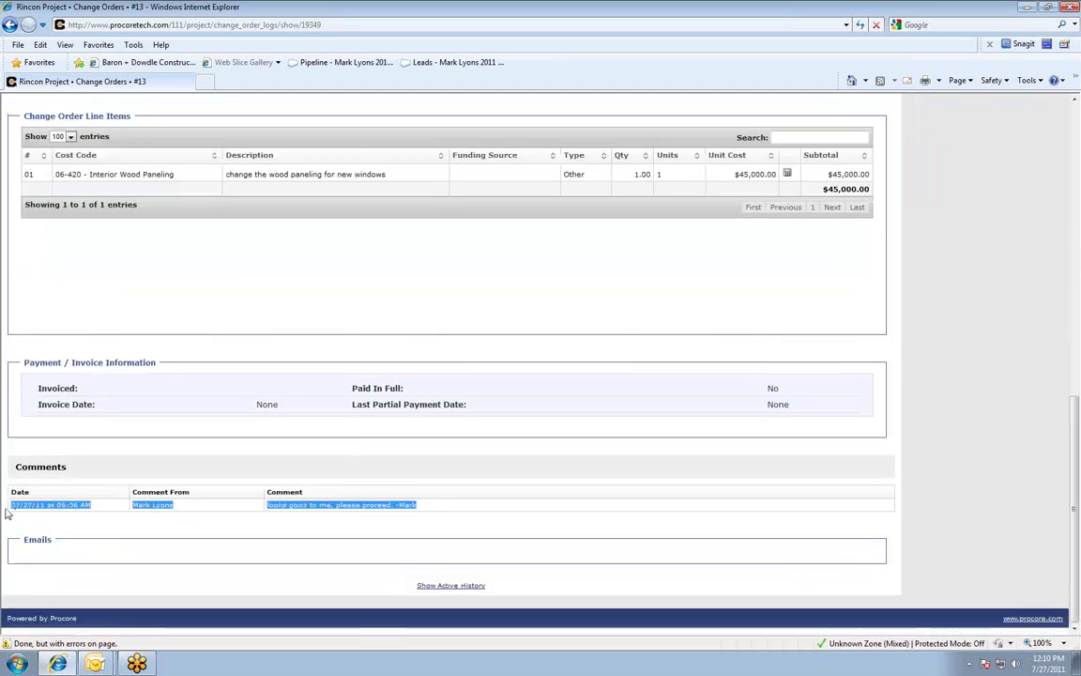
{"action": "left_click", "coordinate": [352, 308]}
{"action": "scroll", "coordinate": [536, 303], "scroll_direction": "up", "scroll_amount": 1}
{"action": "scroll", "coordinate": [536, 303], "scroll_direction": "up", "scroll_amount": 10}
Step: Return to prime contract PC--003 and look over its contract information and approved SOV line items
{"action": "left_click", "coordinate": [132, 178]}
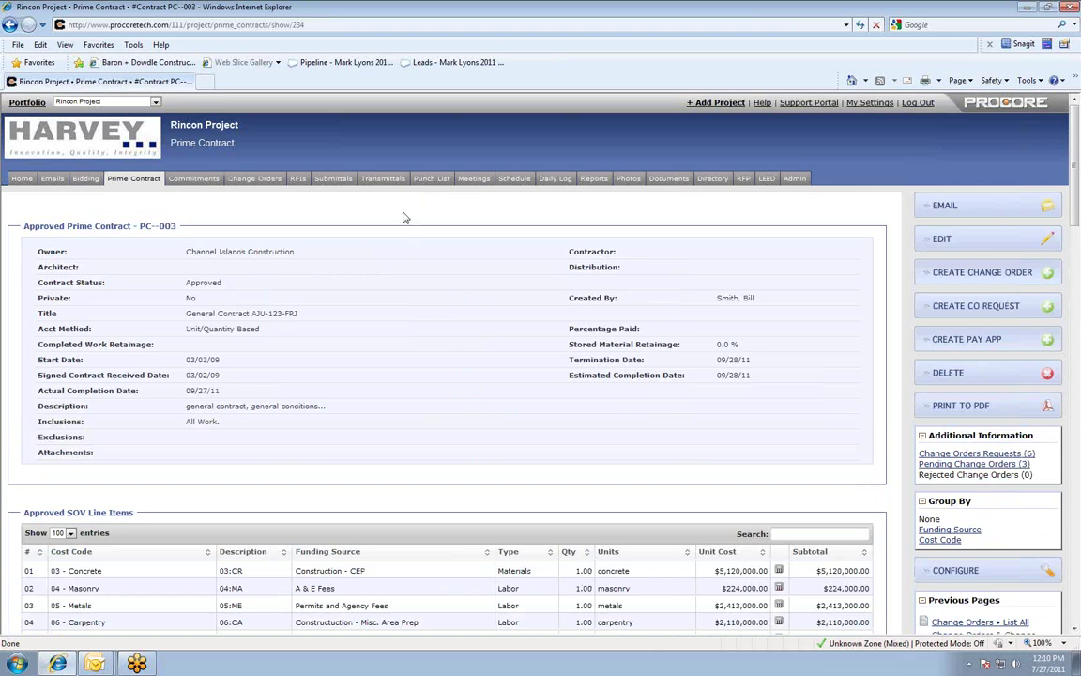
{"action": "scroll", "coordinate": [404, 218], "scroll_direction": "down", "scroll_amount": 3}
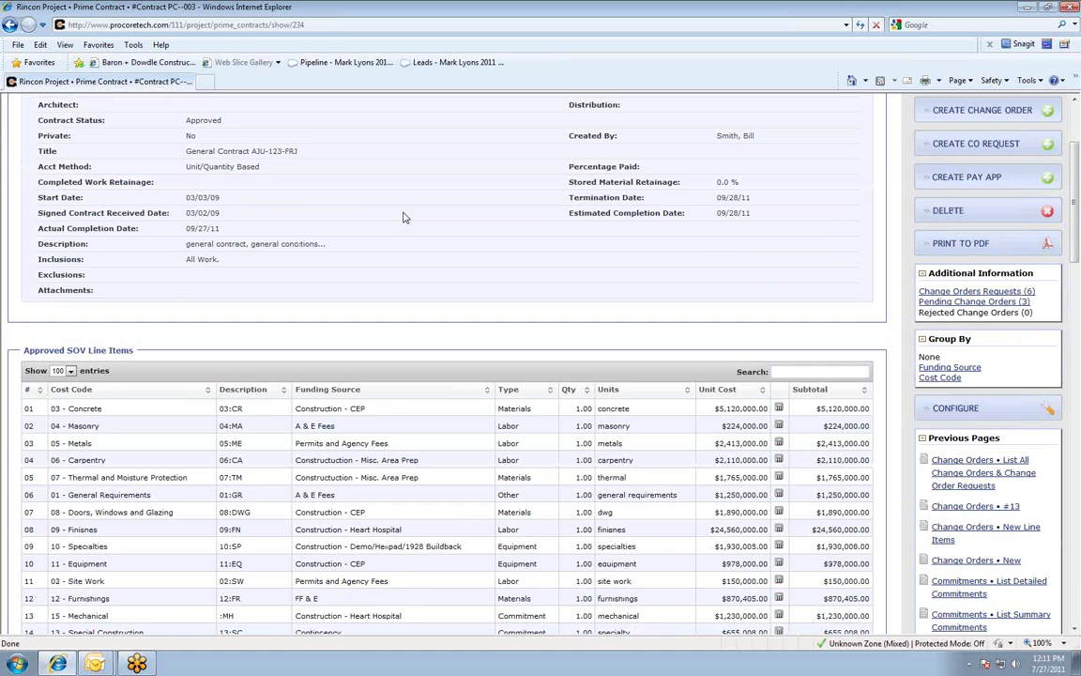
{"action": "scroll", "coordinate": [403, 218], "scroll_direction": "down", "scroll_amount": 2}
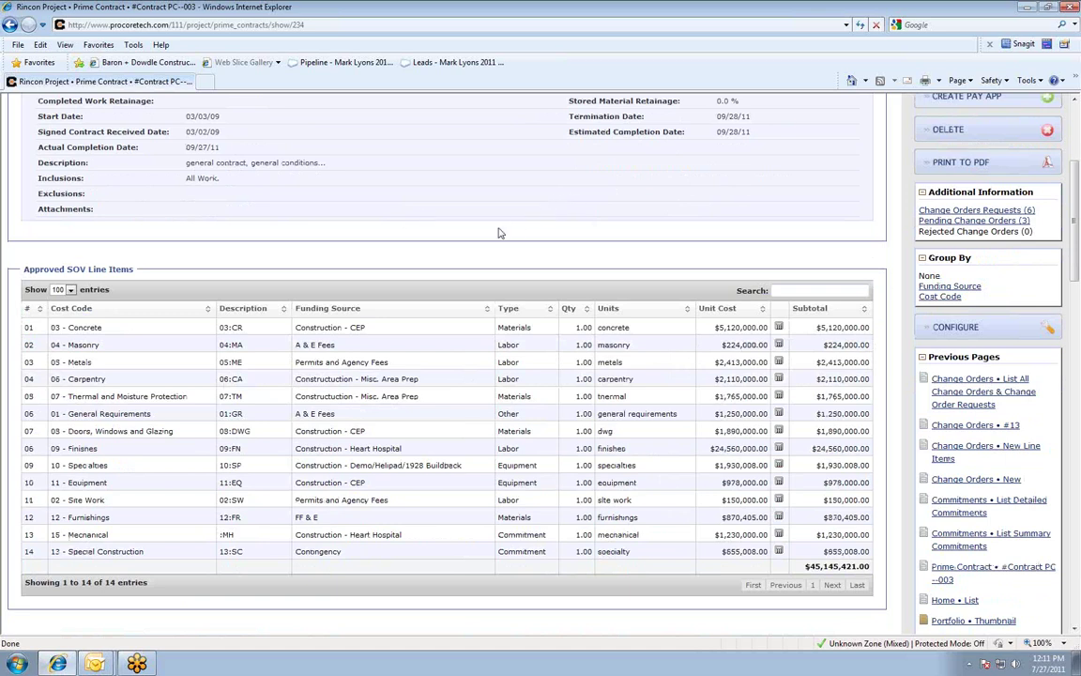
{"action": "scroll", "coordinate": [502, 232], "scroll_direction": "up", "scroll_amount": 3}
{"action": "scroll", "coordinate": [498, 241], "scroll_direction": "up", "scroll_amount": 1}
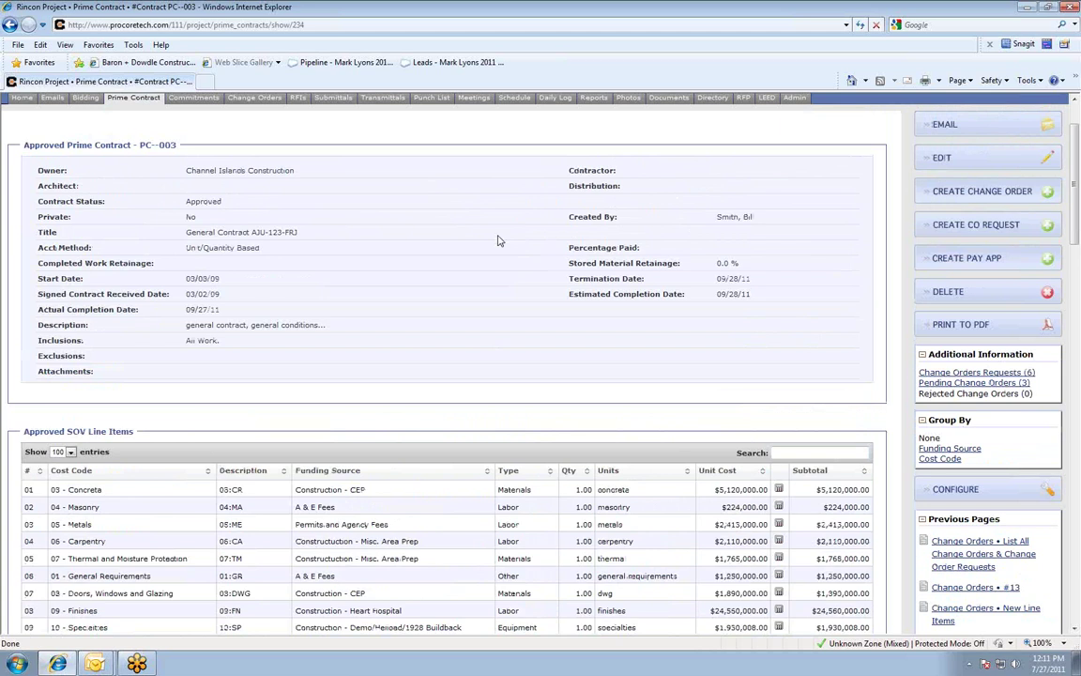
{"action": "scroll", "coordinate": [498, 242], "scroll_direction": "up", "scroll_amount": 2}
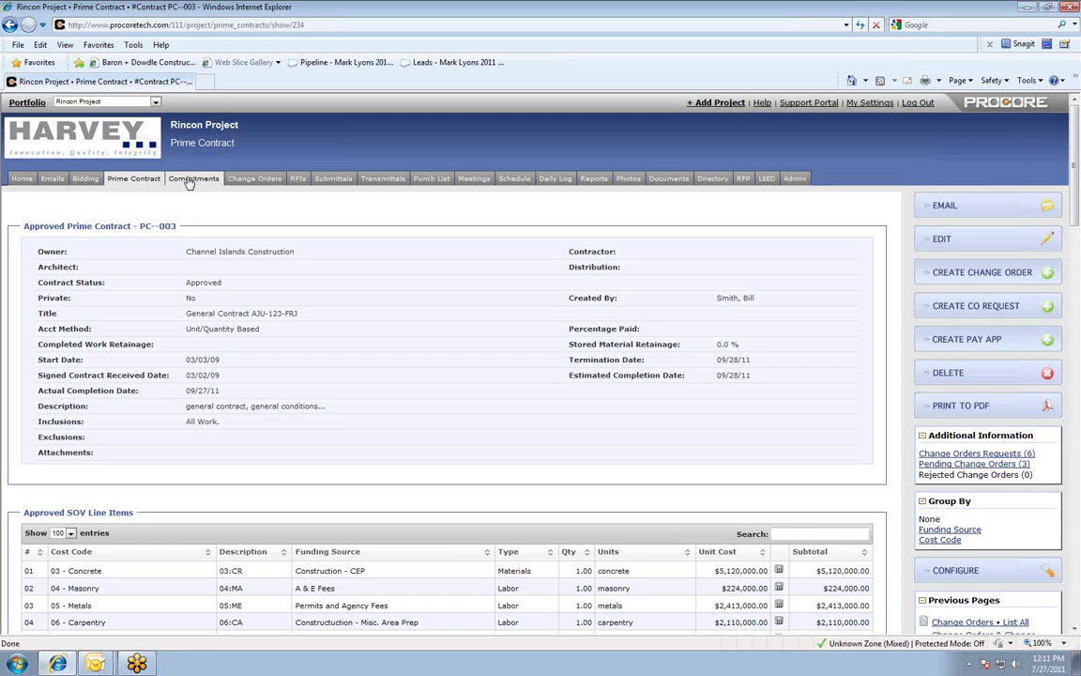
Step: Create a payment application for the prime contract with period July 1 to July 15, 2011 and billing date July 27, 2011
{"action": "left_click", "coordinate": [967, 345]}
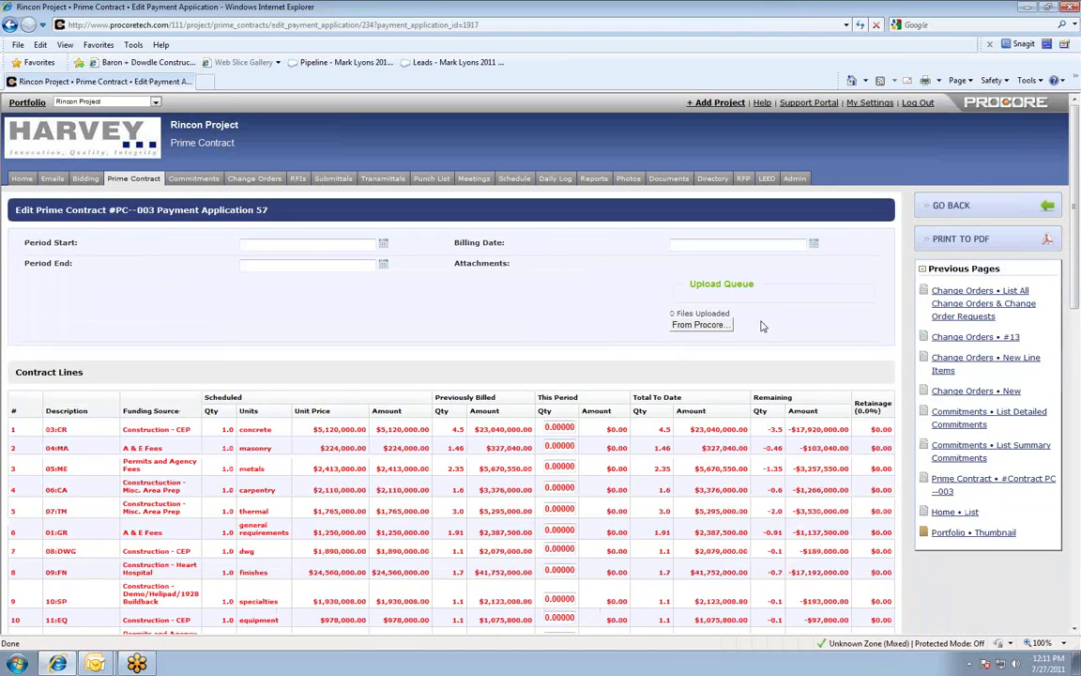
{"action": "left_click", "coordinate": [383, 243]}
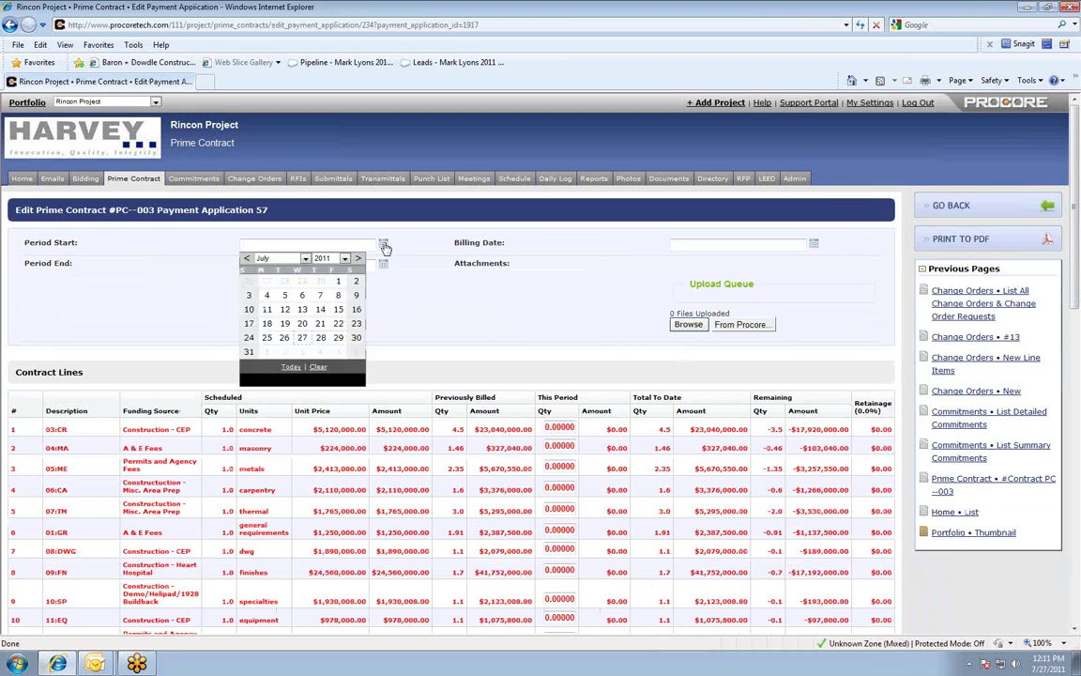
{"action": "left_click", "coordinate": [340, 282]}
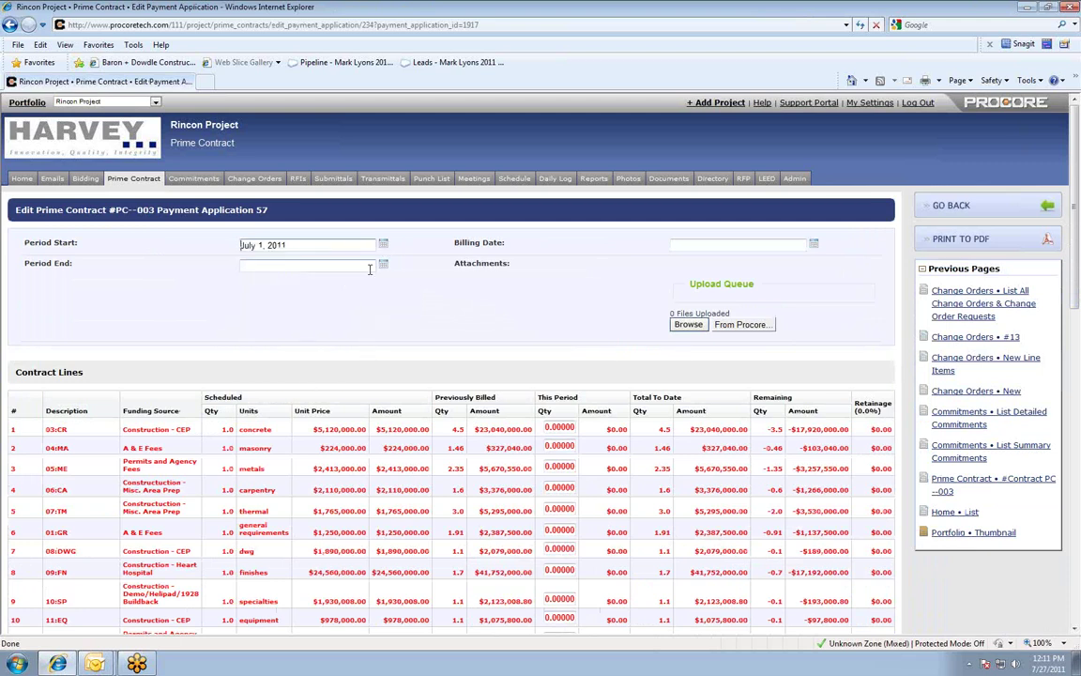
{"action": "left_click", "coordinate": [383, 268]}
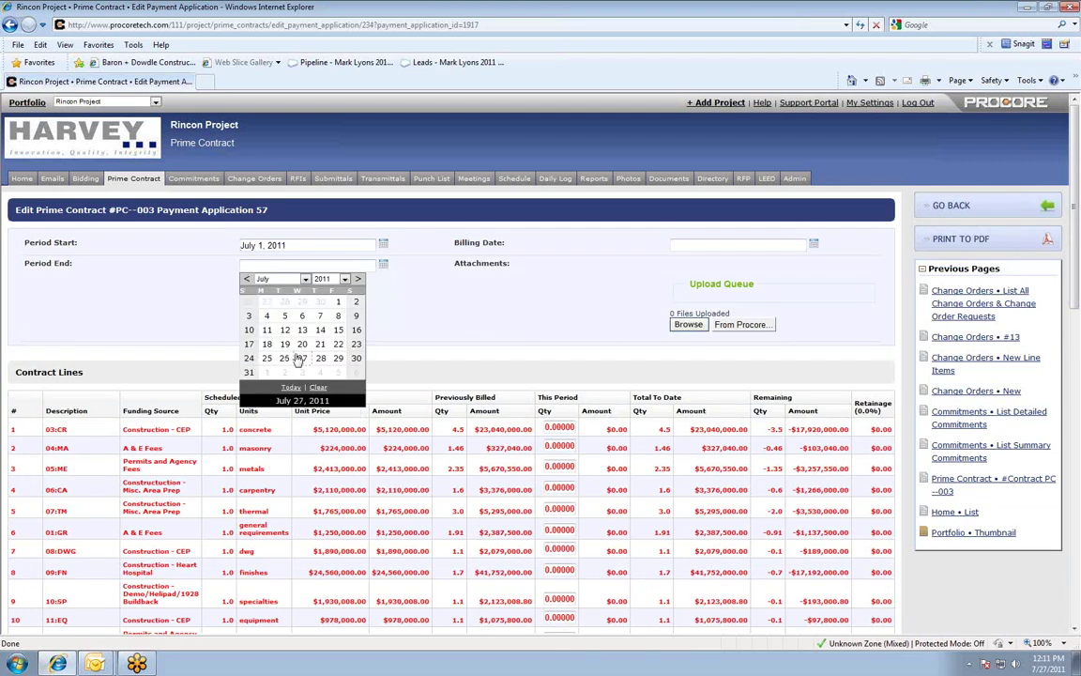
{"action": "left_click", "coordinate": [338, 331]}
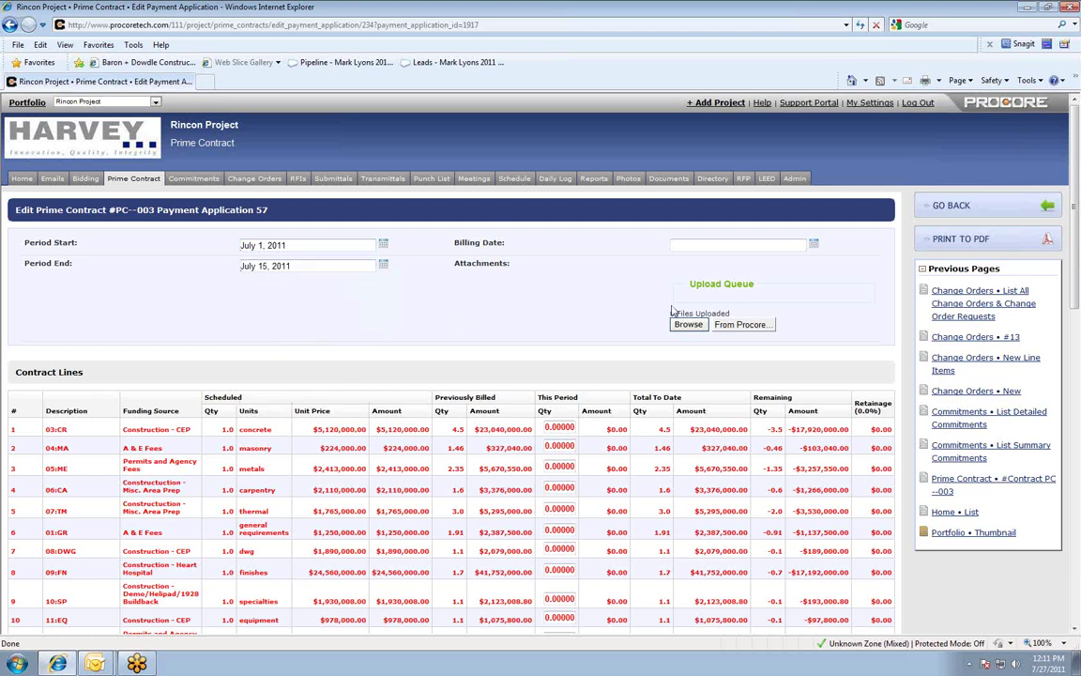
{"action": "left_click", "coordinate": [815, 247]}
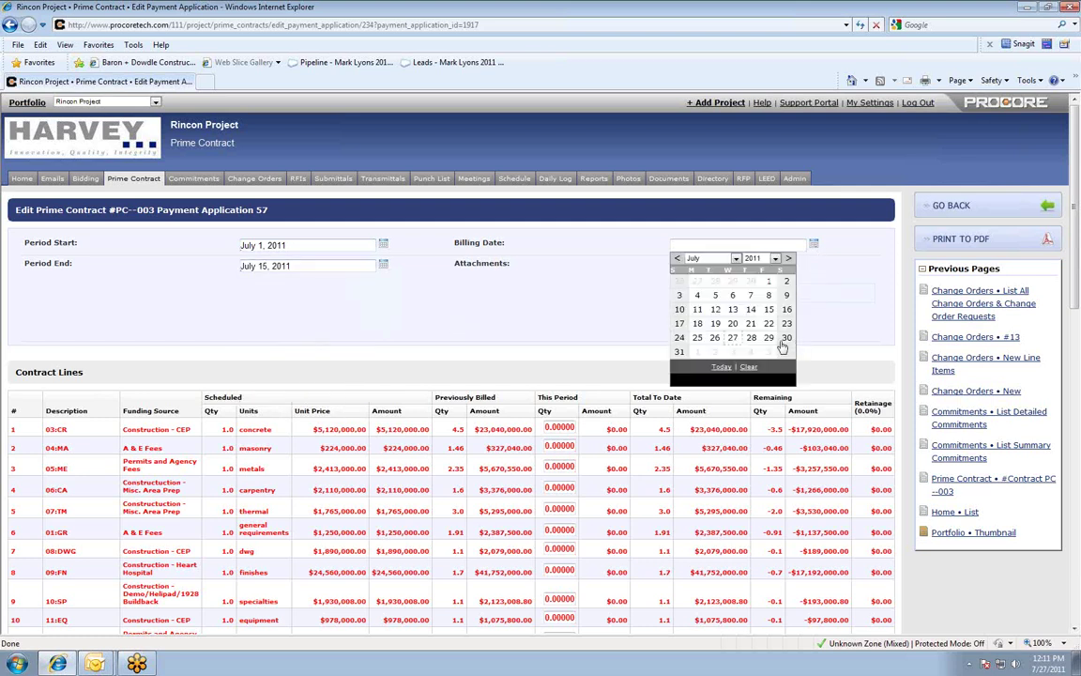
{"action": "left_click", "coordinate": [657, 313]}
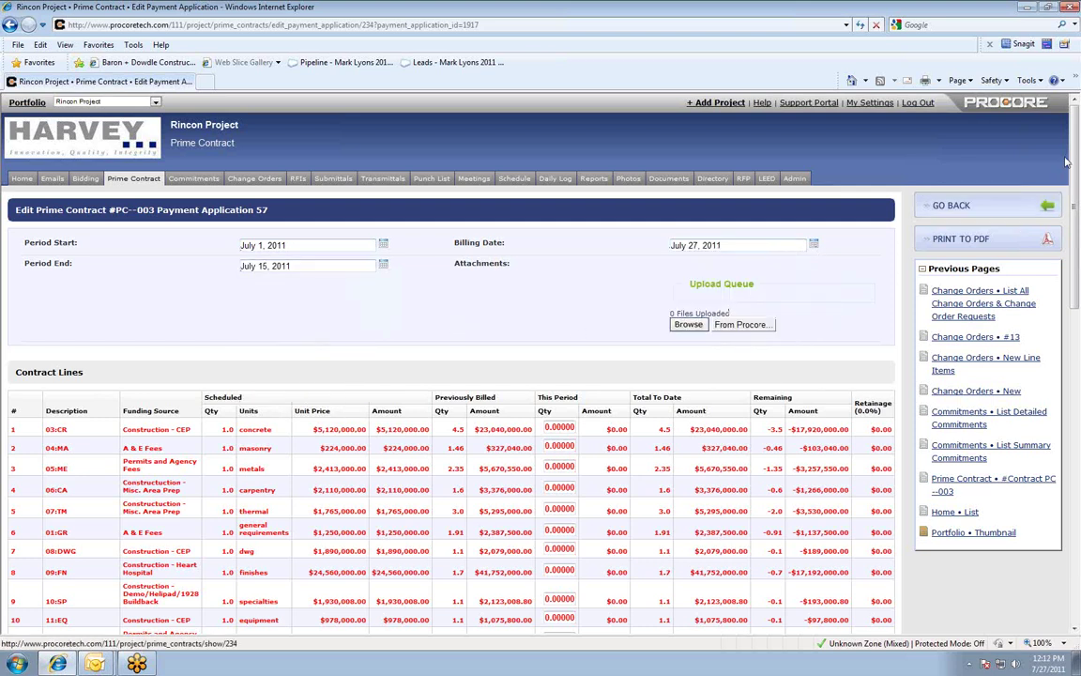
Step: Point out the payment application's attachment options, the local Browse and From Procore choices, and the project's Documents tool
{"action": "mouse_move", "coordinate": [873, 262]}
{"action": "left_mouse_down"}
{"action": "mouse_move", "coordinate": [638, 270]}
{"action": "mouse_move", "coordinate": [765, 346]}
{"action": "mouse_move", "coordinate": [871, 262]}
{"action": "left_mouse_up"}
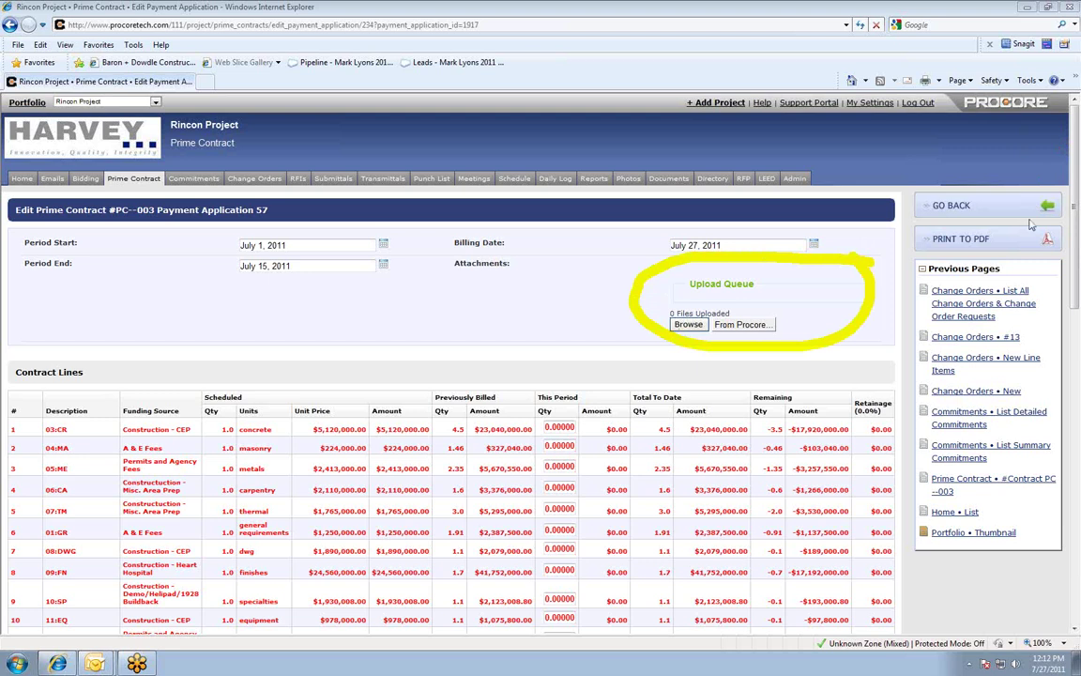
{"action": "left_click_drag", "start_coordinate": [657, 324], "coordinate": [706, 324]}
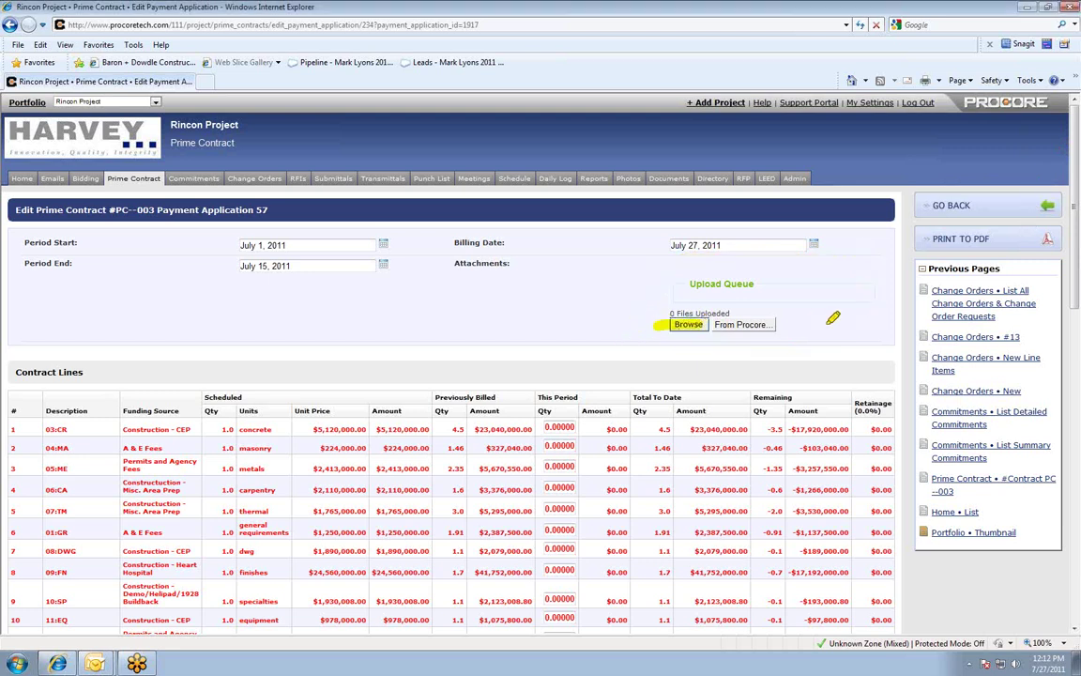
{"action": "mouse_move", "coordinate": [676, 158]}
{"action": "left_mouse_down"}
{"action": "mouse_move", "coordinate": [631, 143]}
{"action": "mouse_move", "coordinate": [619, 188]}
{"action": "mouse_move", "coordinate": [690, 210]}
{"action": "mouse_move", "coordinate": [702, 167]}
{"action": "left_mouse_up"}
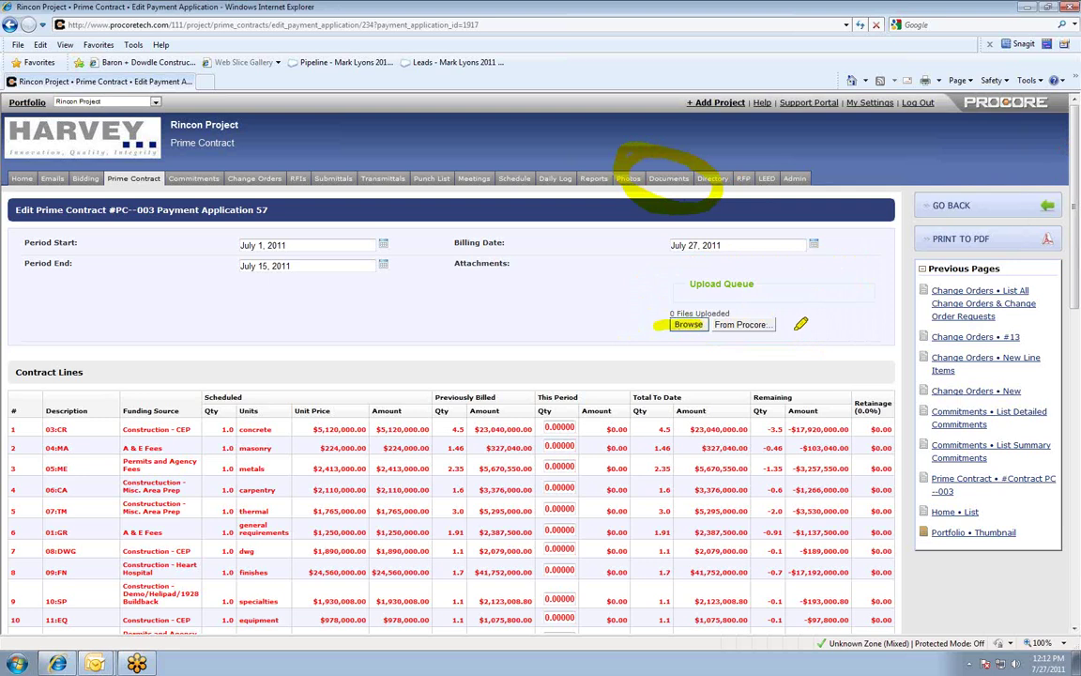
{"action": "left_click_drag", "start_coordinate": [711, 324], "coordinate": [771, 325]}
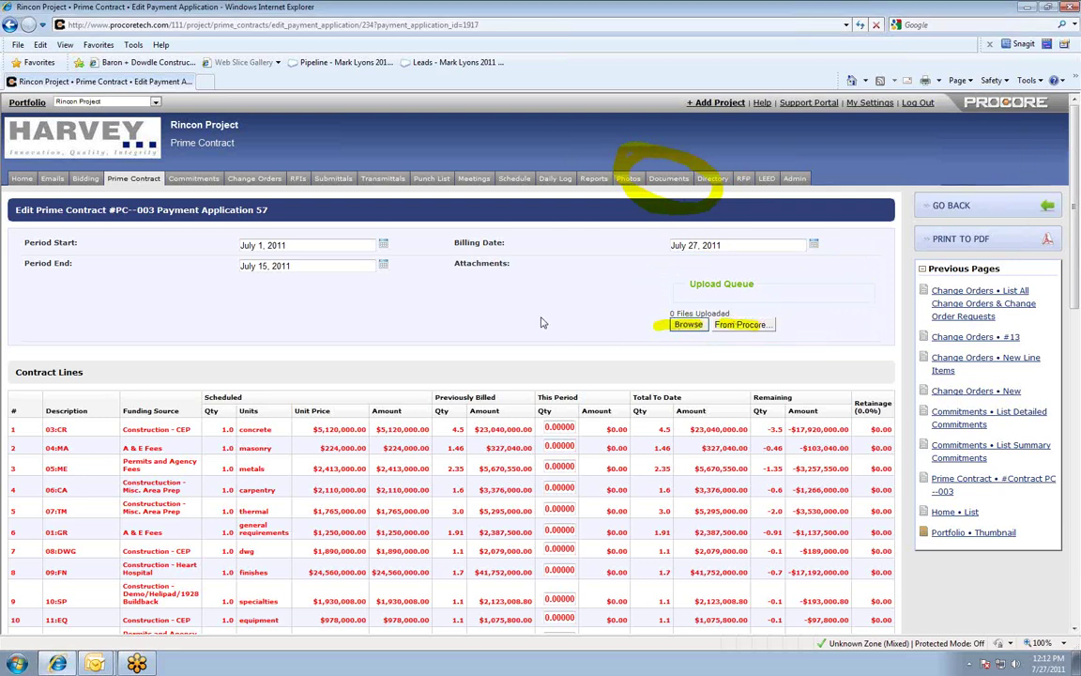
{"action": "key", "text": "Escape"}
Step: Examine the payment application's contract lines, highlighting the concrete and masonry rows and the This Period columns
{"action": "scroll", "coordinate": [544, 321], "scroll_direction": "down", "scroll_amount": 2}
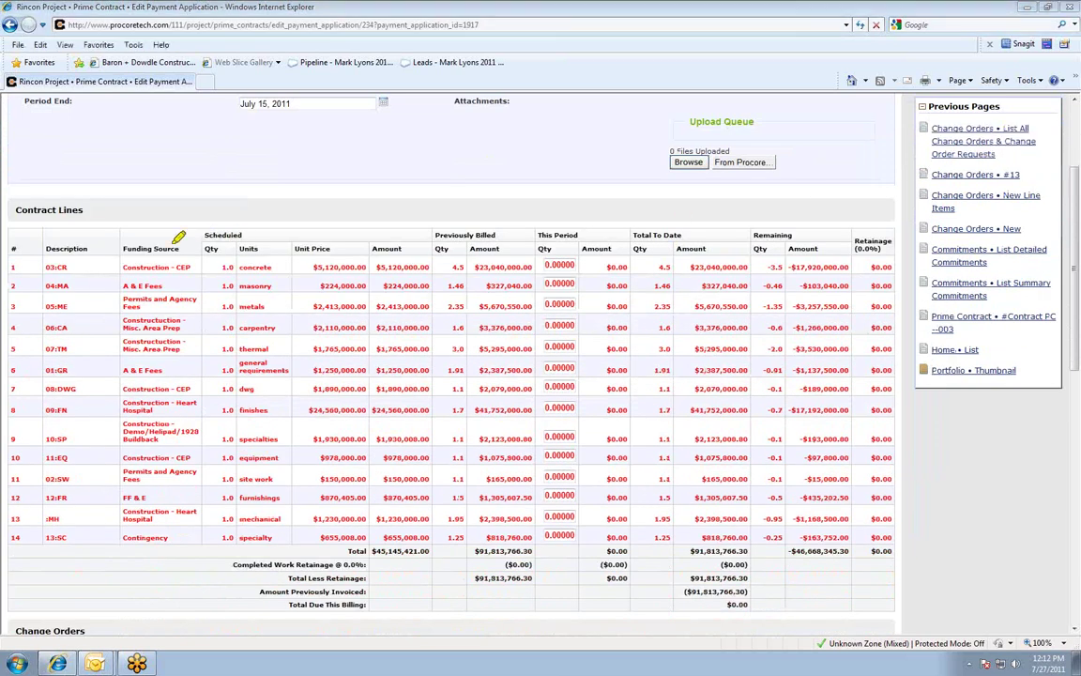
{"action": "left_click_drag", "start_coordinate": [68, 267], "coordinate": [483, 267]}
{"action": "left_click_drag", "start_coordinate": [68, 284], "coordinate": [429, 284]}
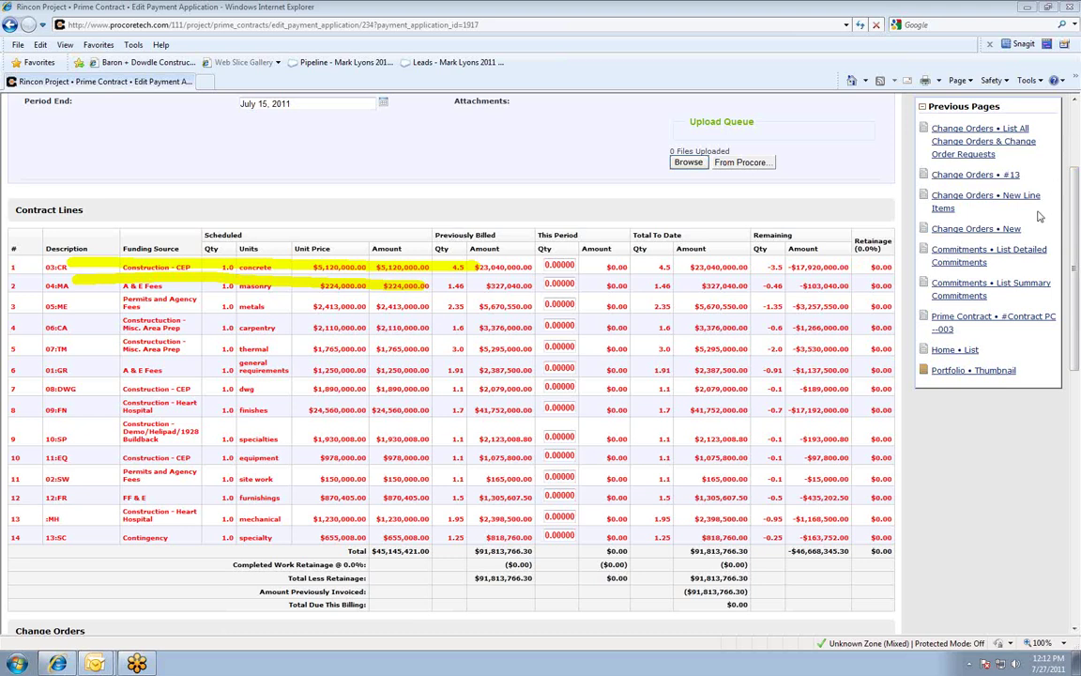
{"action": "key", "text": "e"}
{"action": "mouse_move", "coordinate": [593, 236]}
{"action": "left_mouse_down"}
{"action": "mouse_move", "coordinate": [527, 286]}
{"action": "mouse_move", "coordinate": [531, 519]}
{"action": "mouse_move", "coordinate": [564, 561]}
{"action": "mouse_move", "coordinate": [589, 449]}
{"action": "mouse_move", "coordinate": [590, 237]}
{"action": "left_mouse_up"}
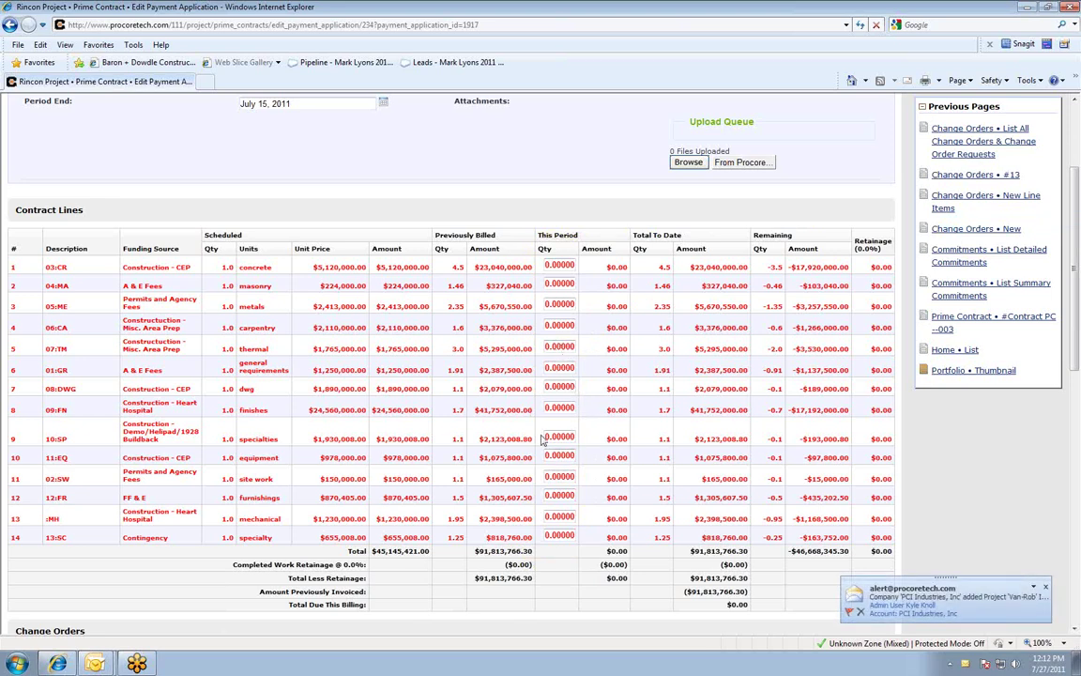
Step: Set the This Period quantity to .25 for the 11:EQ equipment line and .10 for the 12:FR furnishings line
{"action": "left_click", "coordinate": [562, 456]}
{"action": "type", "text": ".25"}
{"action": "left_click", "coordinate": [672, 456]}
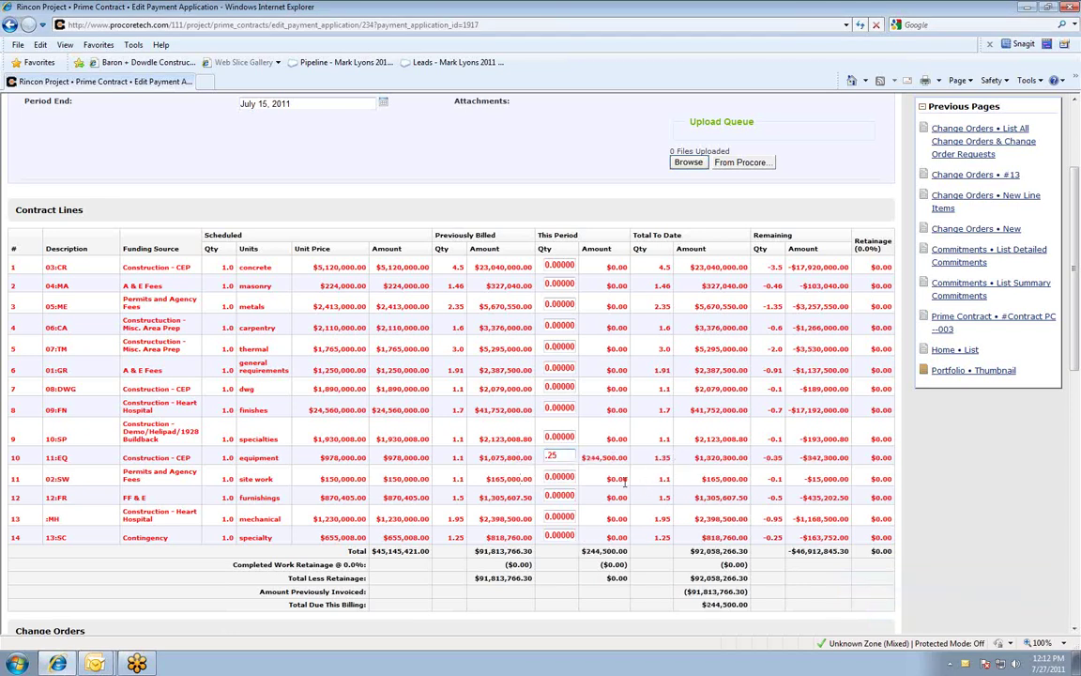
{"action": "left_click", "coordinate": [572, 495]}
{"action": "key", "text": "BackSpace"}
{"action": "type", "text": ".10"}
Step: Review the payment application's change orders and totals sections, and save the application
{"action": "scroll", "coordinate": [966, 470], "scroll_direction": "down", "scroll_amount": 3}
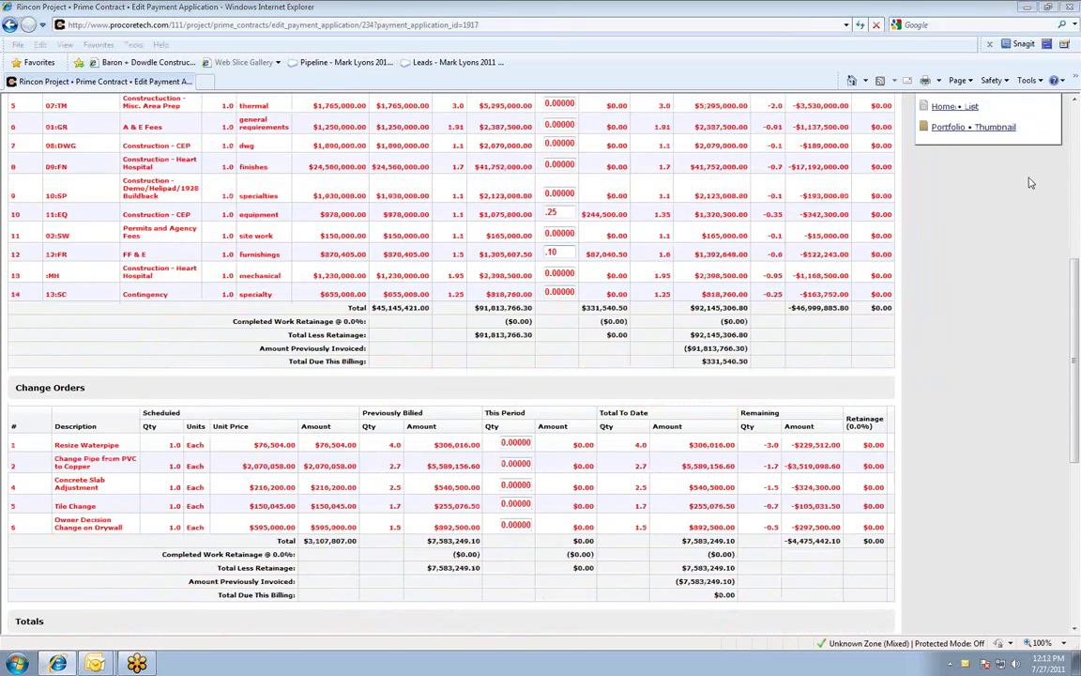
{"action": "mouse_move", "coordinate": [502, 410]}
{"action": "left_mouse_down"}
{"action": "mouse_move", "coordinate": [97, 362]}
{"action": "mouse_move", "coordinate": [94, 525]}
{"action": "mouse_move", "coordinate": [798, 577]}
{"action": "mouse_move", "coordinate": [575, 394]}
{"action": "mouse_move", "coordinate": [460, 390]}
{"action": "left_mouse_up"}
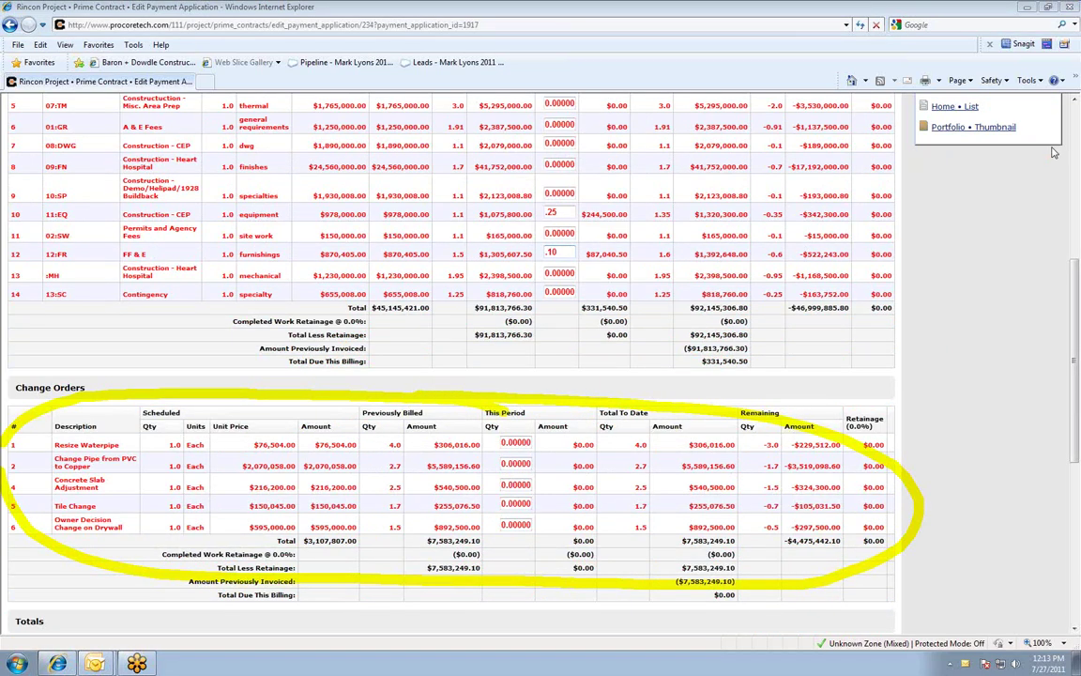
{"action": "scroll", "coordinate": [960, 299], "scroll_direction": "down", "scroll_amount": 1}
{"action": "scroll", "coordinate": [959, 298], "scroll_direction": "down", "scroll_amount": 5}
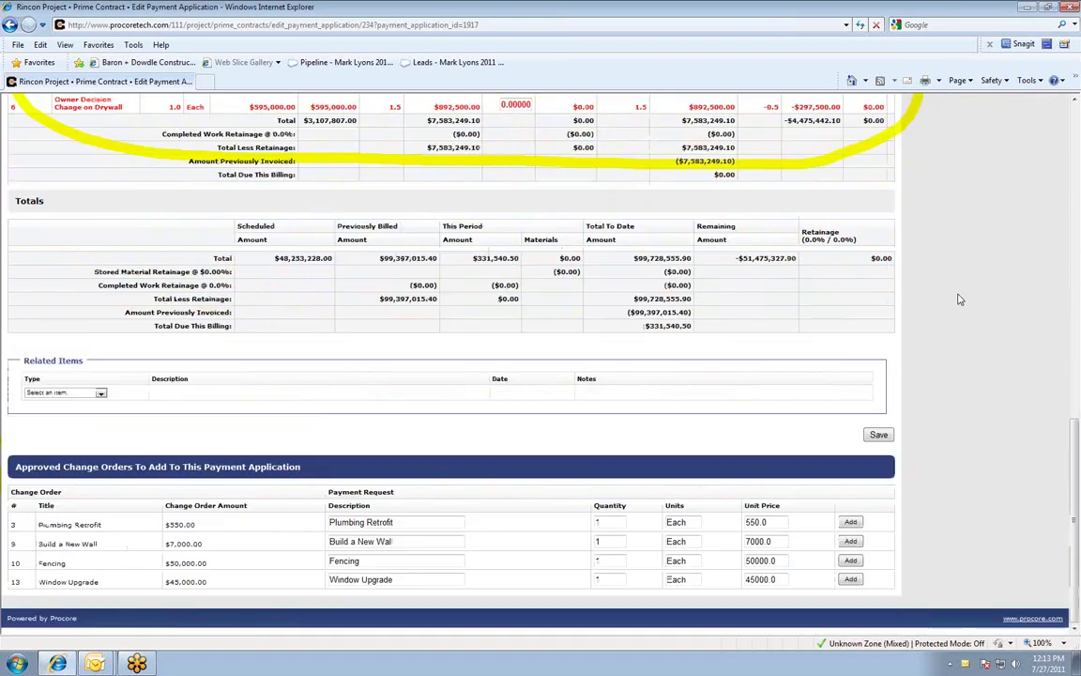
{"action": "left_click", "coordinate": [877, 436]}
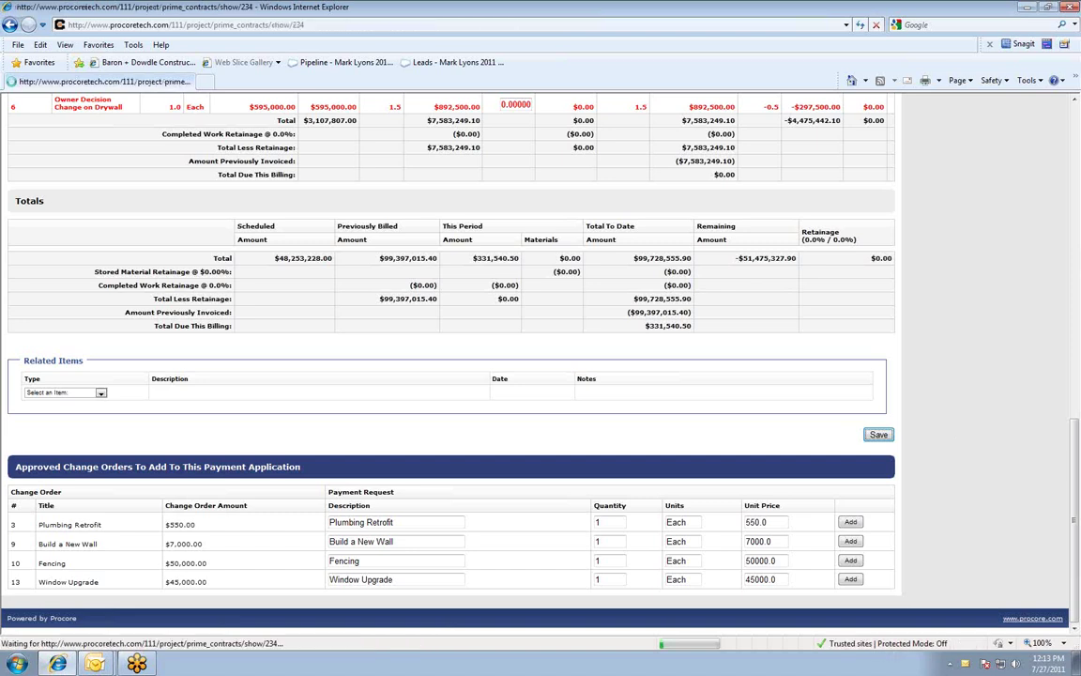
Step: Open the PDF of payment application 57 from the prime contract in a maximized window at 100% zoom
{"action": "scroll", "coordinate": [681, 382], "scroll_direction": "down", "scroll_amount": 3}
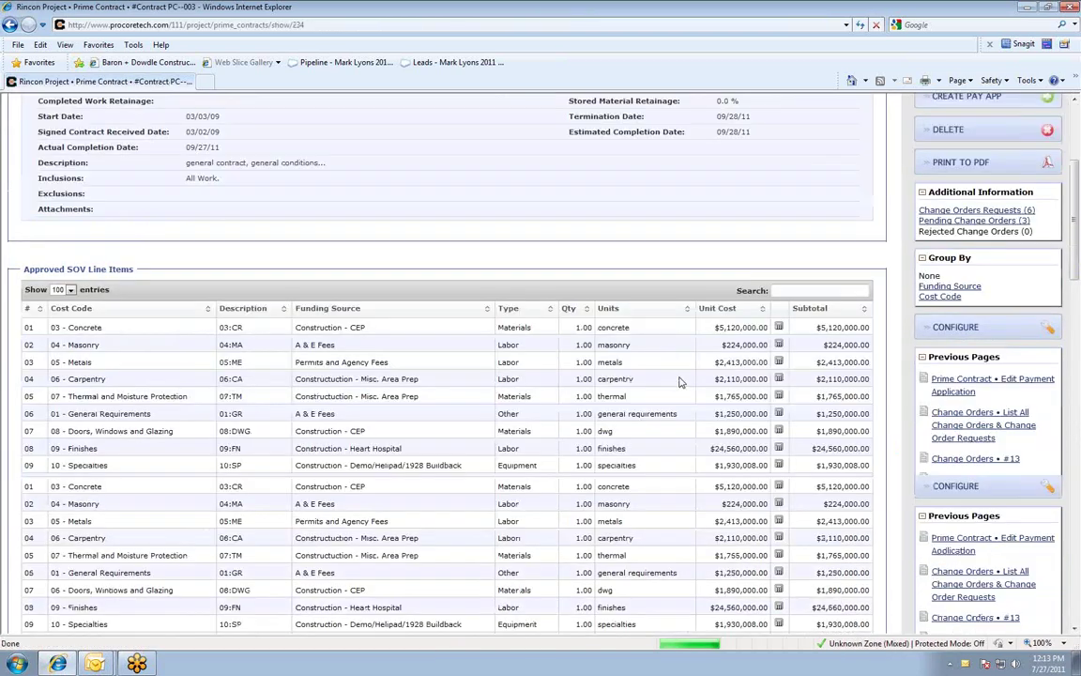
{"action": "scroll", "coordinate": [681, 382], "scroll_direction": "down", "scroll_amount": 15}
{"action": "scroll", "coordinate": [681, 382], "scroll_direction": "down", "scroll_amount": 10}
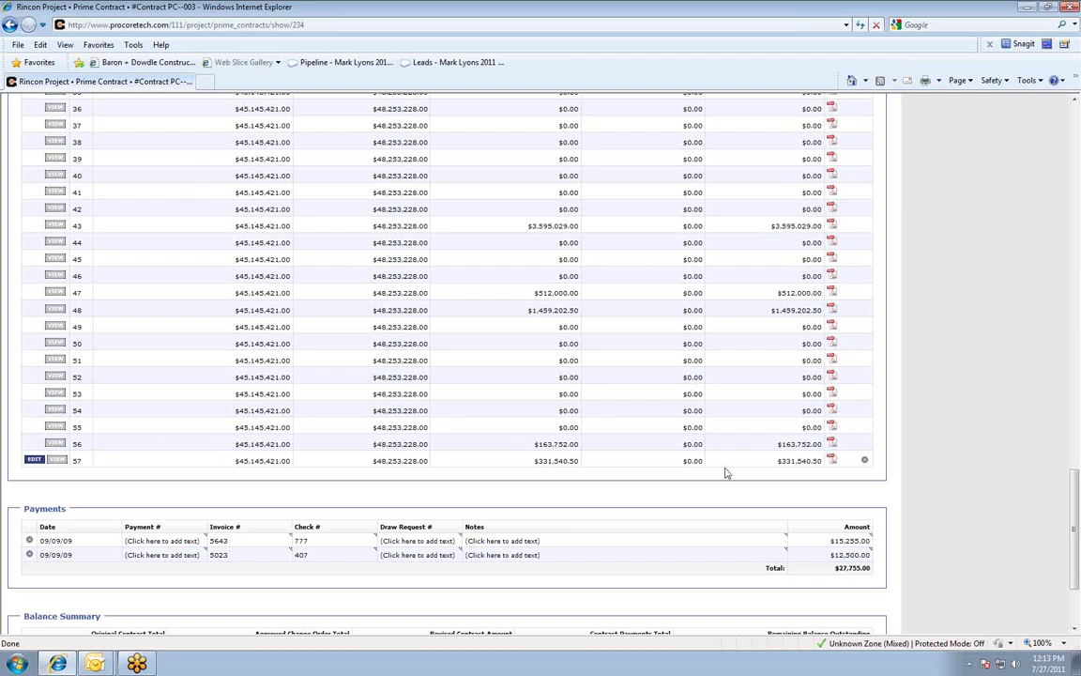
{"action": "left_click", "coordinate": [832, 460]}
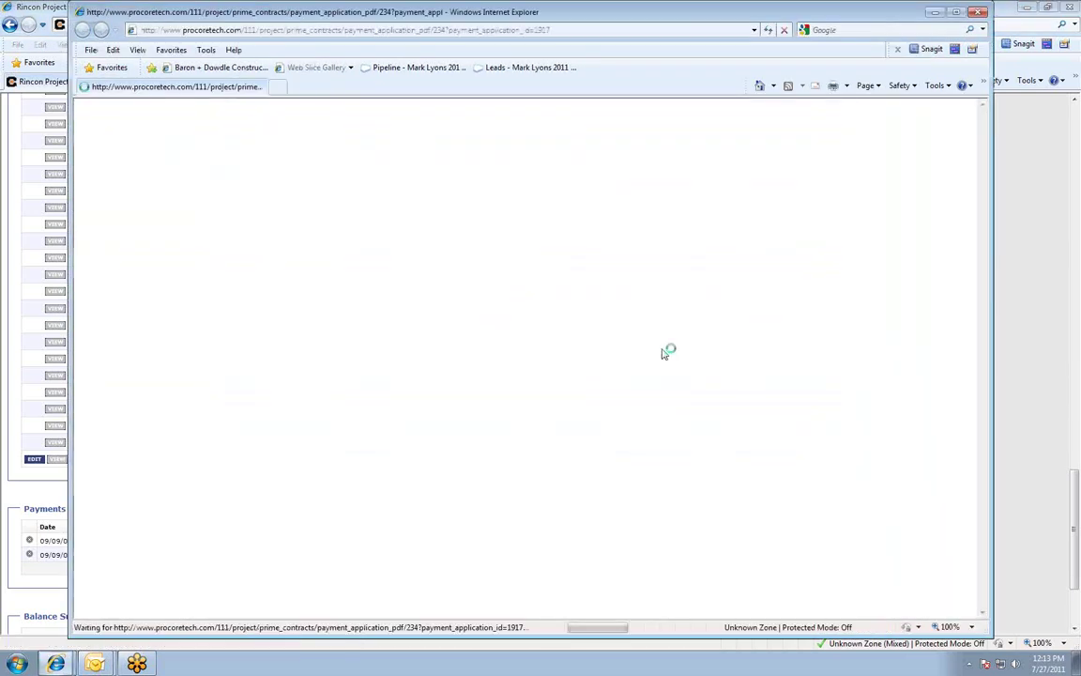
{"action": "double_click", "coordinate": [375, 13]}
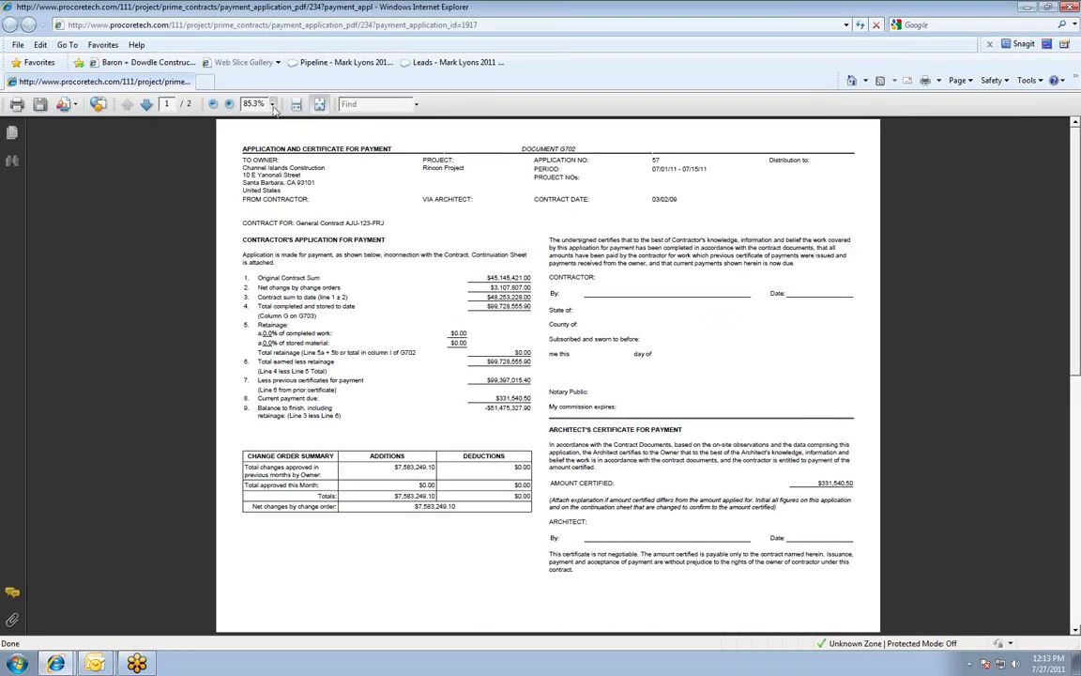
{"action": "left_click", "coordinate": [272, 104]}
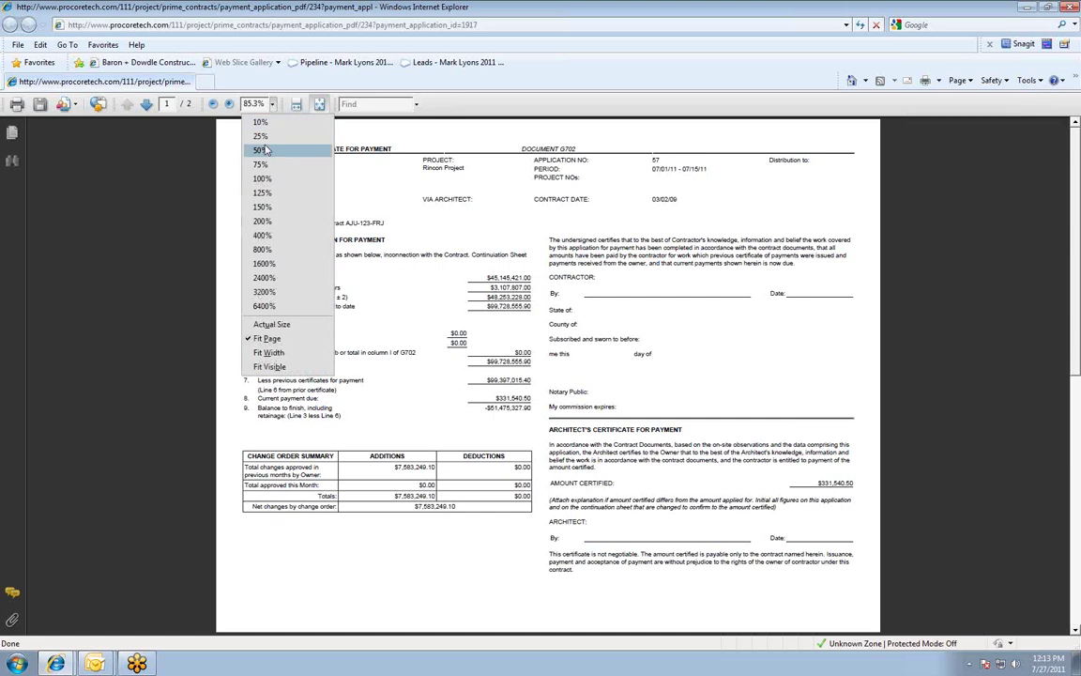
{"action": "left_click", "coordinate": [254, 166]}
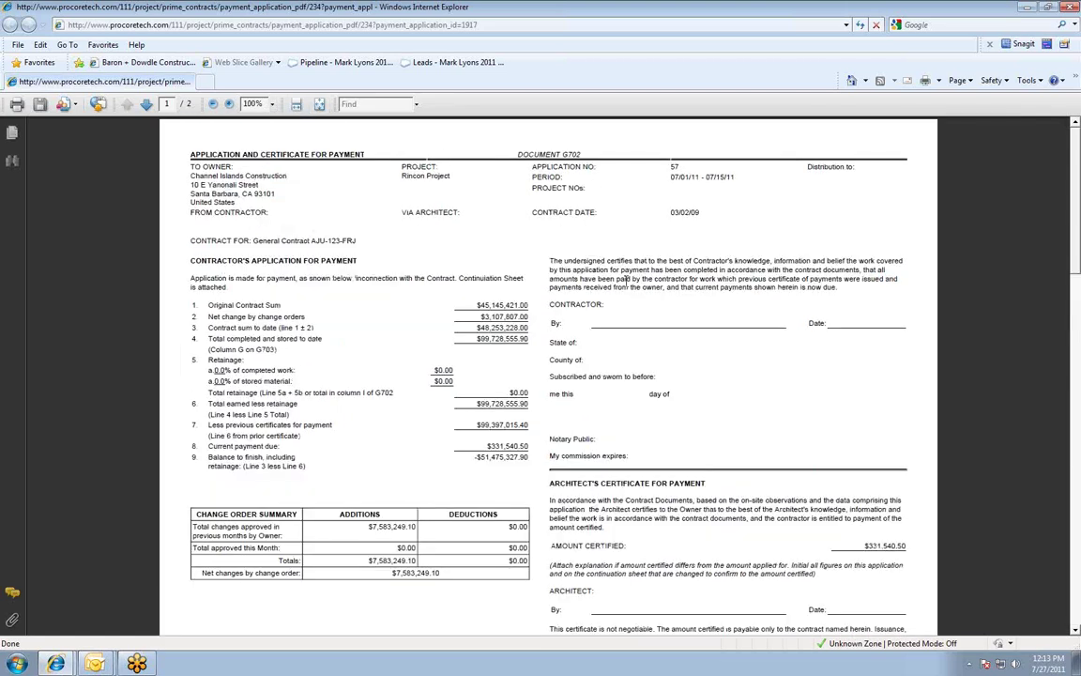
Step: Examine the G702 payment certificate amounts and the G703 continuation sheet, and return to the prime contract
{"action": "mouse_move", "coordinate": [601, 141]}
{"action": "left_mouse_down"}
{"action": "mouse_move", "coordinate": [552, 138]}
{"action": "mouse_move", "coordinate": [526, 171]}
{"action": "mouse_move", "coordinate": [606, 140]}
{"action": "left_mouse_up"}
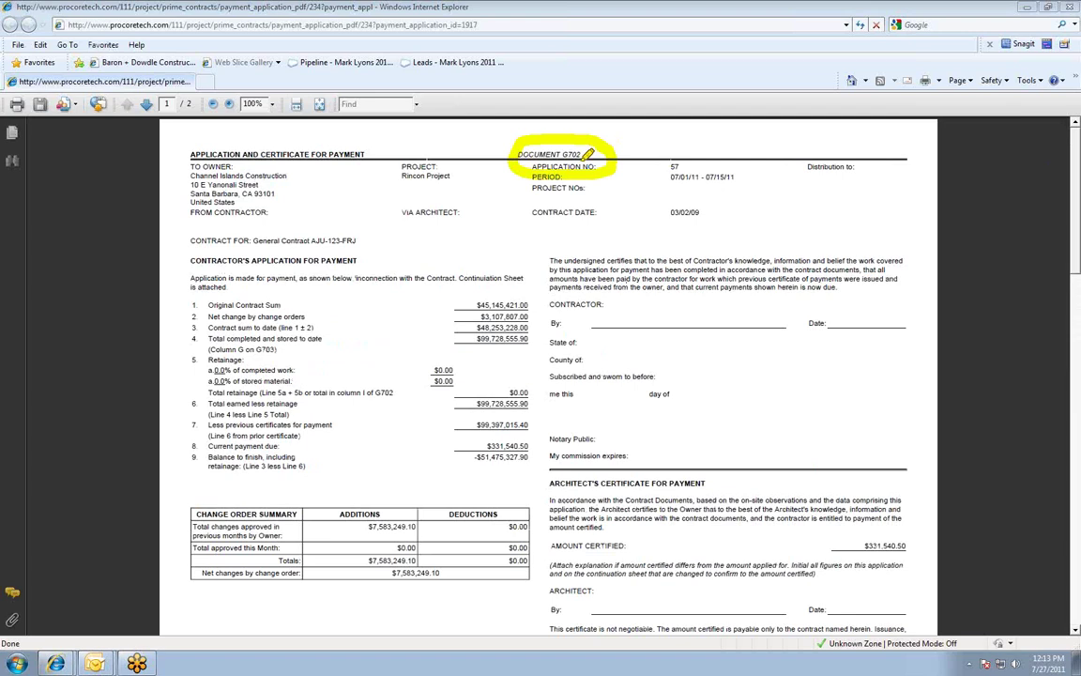
{"action": "left_click_drag", "start_coordinate": [464, 305], "coordinate": [532, 305]}
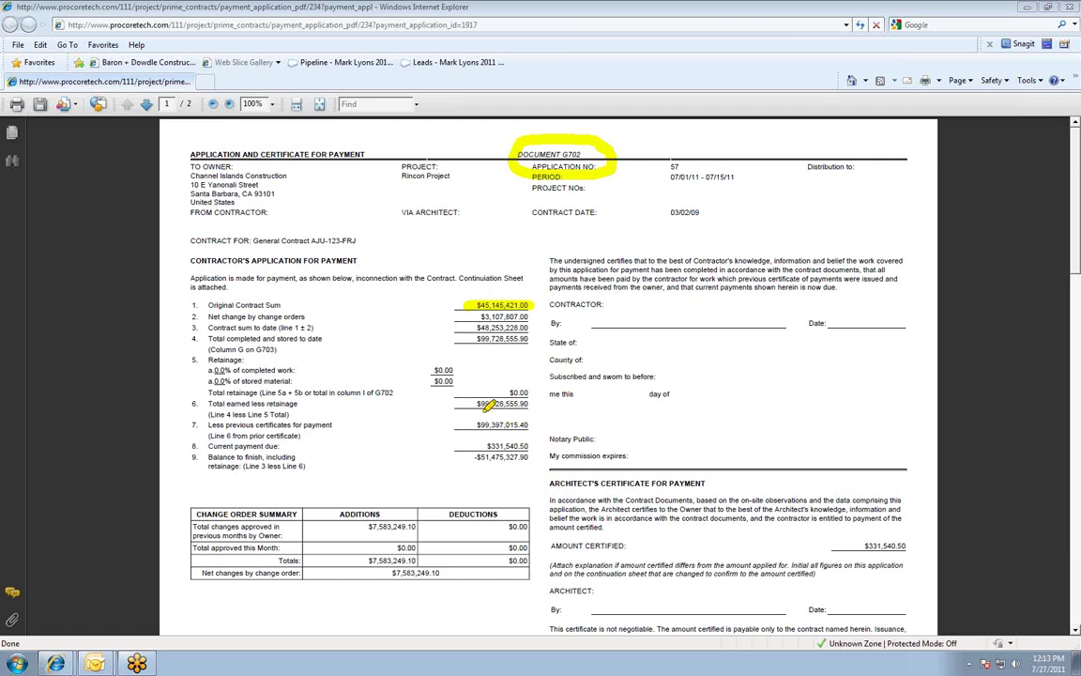
{"action": "left_click_drag", "start_coordinate": [454, 404], "coordinate": [529, 404]}
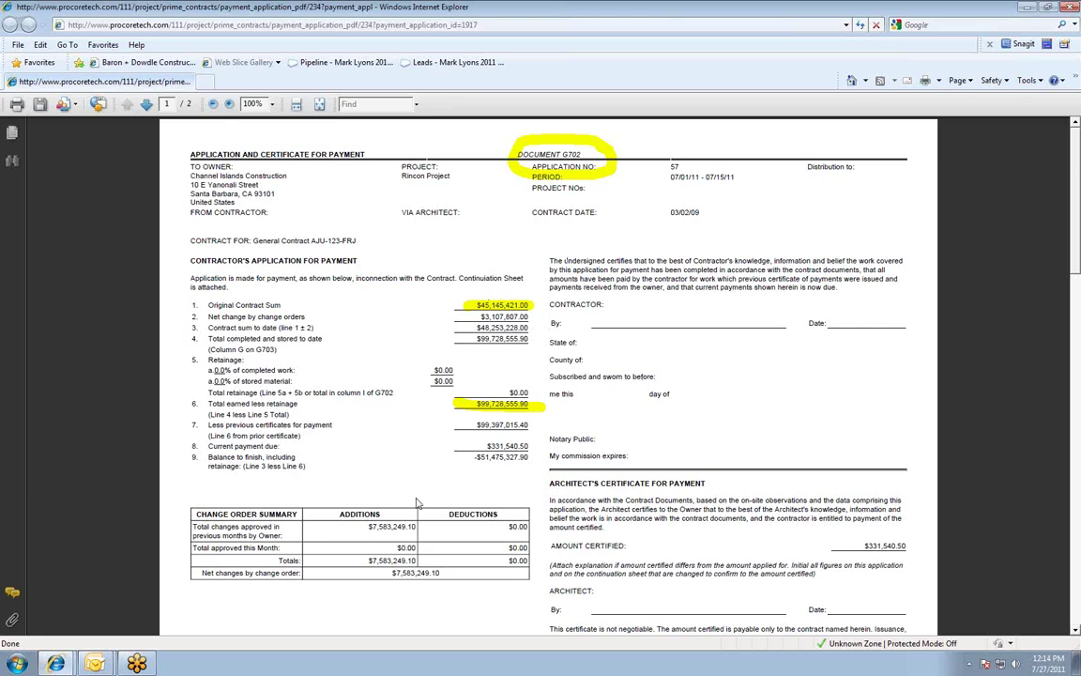
{"action": "scroll", "coordinate": [591, 380], "scroll_direction": "down", "scroll_amount": 10}
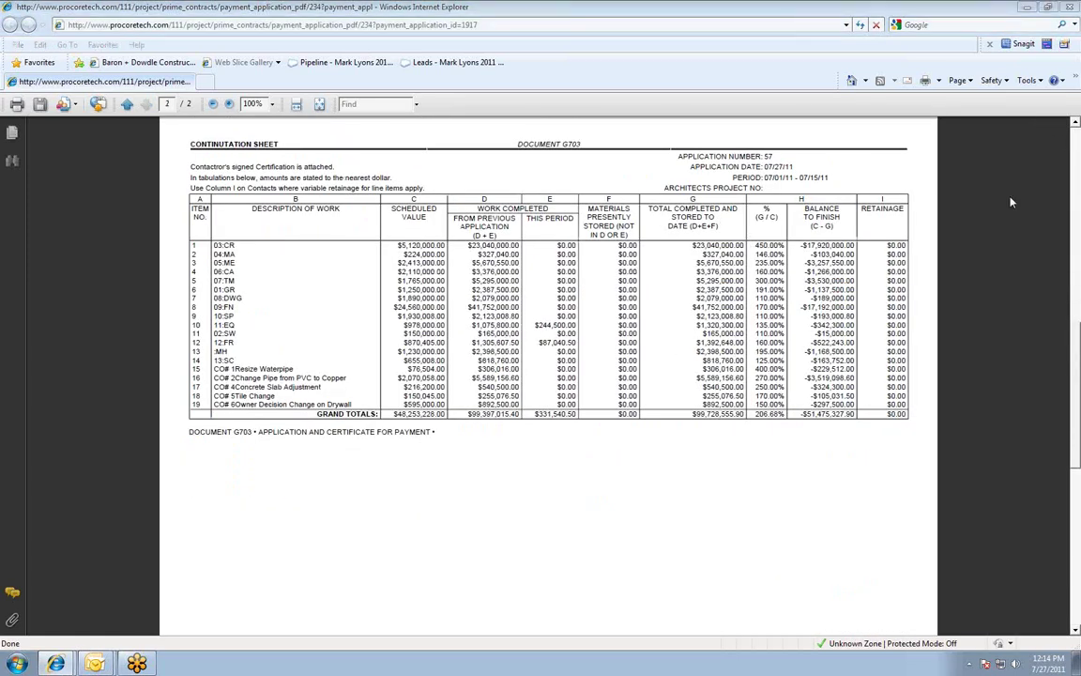
{"action": "mouse_move", "coordinate": [906, 210]}
{"action": "left_mouse_down"}
{"action": "mouse_move", "coordinate": [373, 214]}
{"action": "mouse_move", "coordinate": [314, 459]}
{"action": "mouse_move", "coordinate": [992, 362]}
{"action": "mouse_move", "coordinate": [749, 199]}
{"action": "left_mouse_up"}
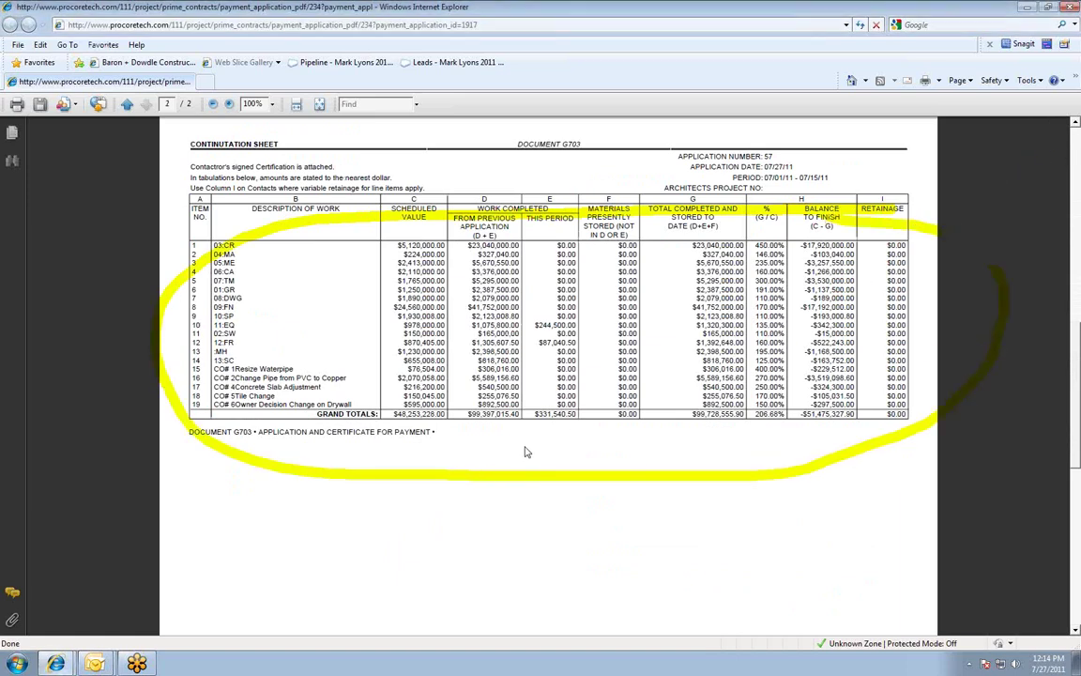
{"action": "scroll", "coordinate": [575, 425], "scroll_direction": "up", "scroll_amount": 10}
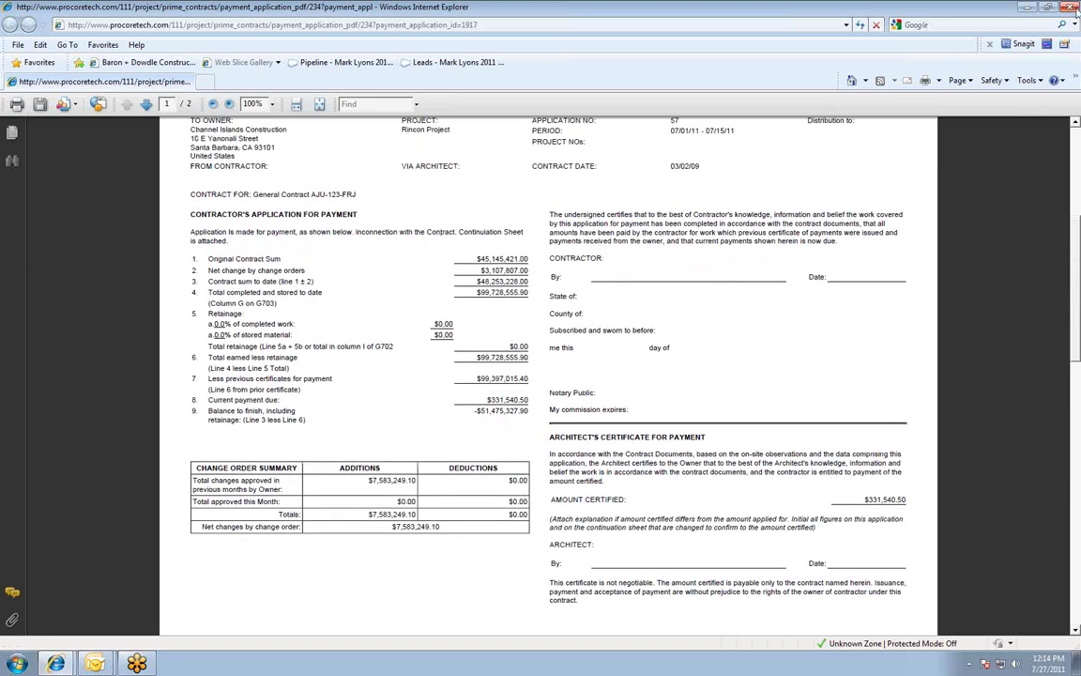
{"action": "key", "text": "alt+Left"}
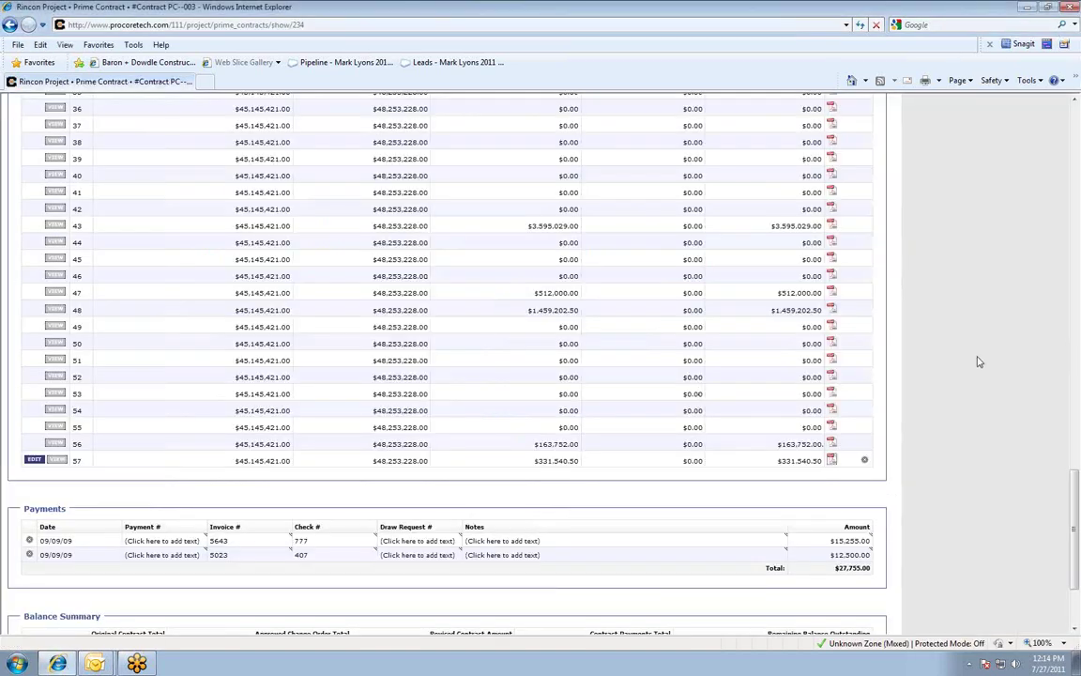
Step: Point out the Change Orders tool and review the Payments and Balance Summary sections of prime contract PC--003
{"action": "scroll", "coordinate": [976, 365], "scroll_direction": "up", "scroll_amount": 15}
{"action": "scroll", "coordinate": [959, 376], "scroll_direction": "up", "scroll_amount": 3}
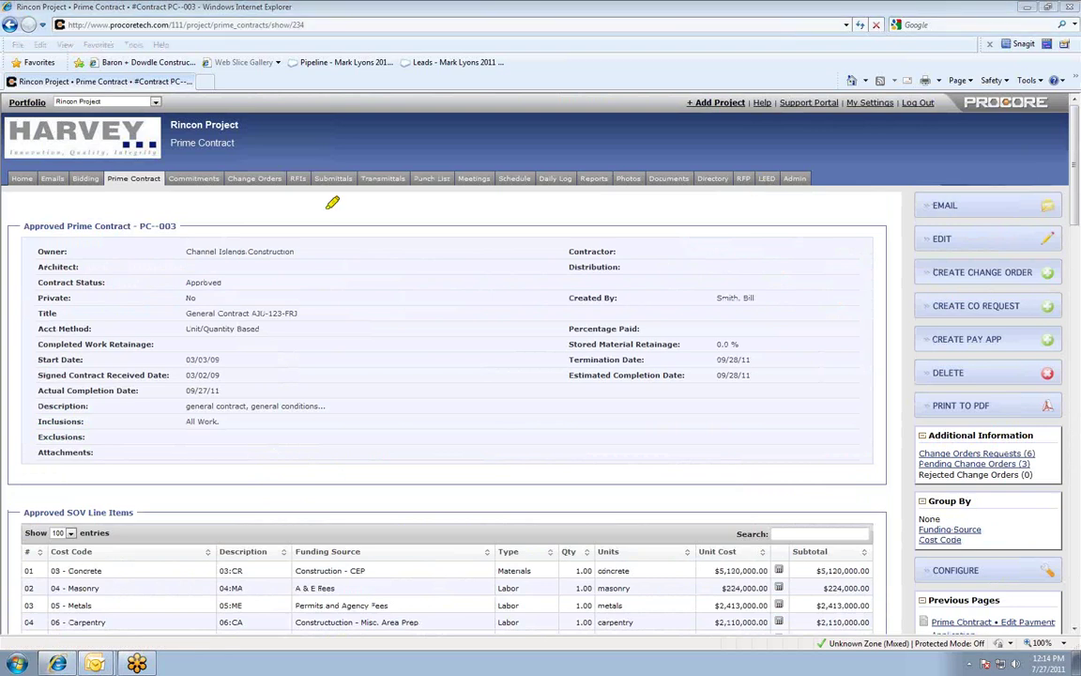
{"action": "mouse_move", "coordinate": [230, 153]}
{"action": "left_mouse_down"}
{"action": "mouse_move", "coordinate": [85, 148]}
{"action": "mouse_move", "coordinate": [250, 175]}
{"action": "left_mouse_up"}
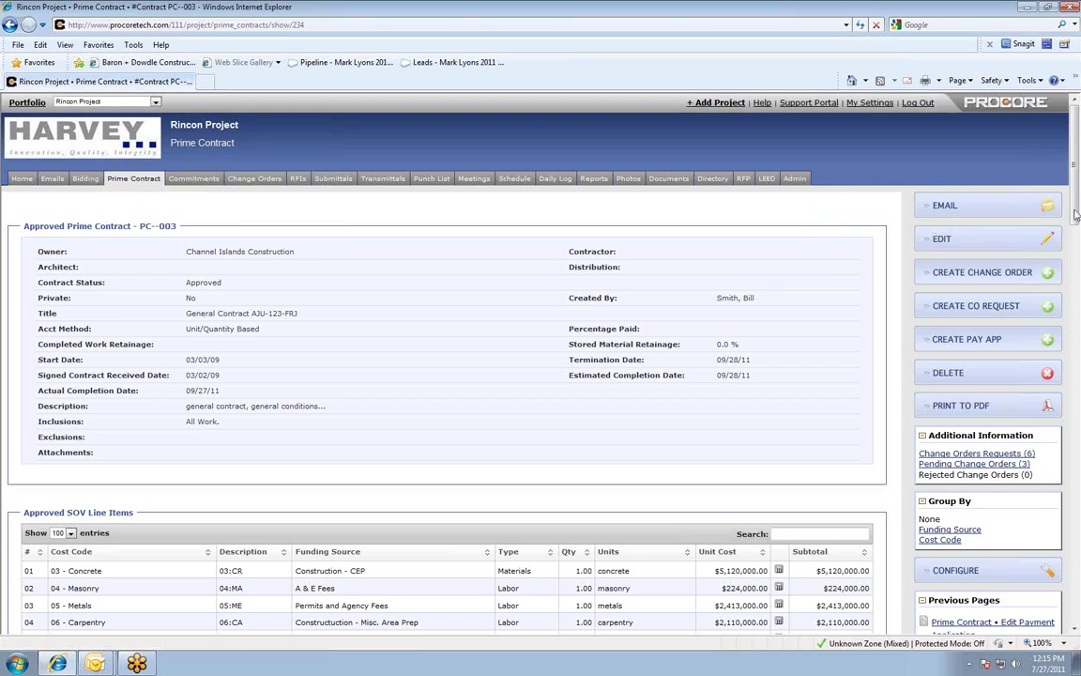
{"action": "left_click_drag", "start_coordinate": [1076, 214], "coordinate": [1051, 595]}
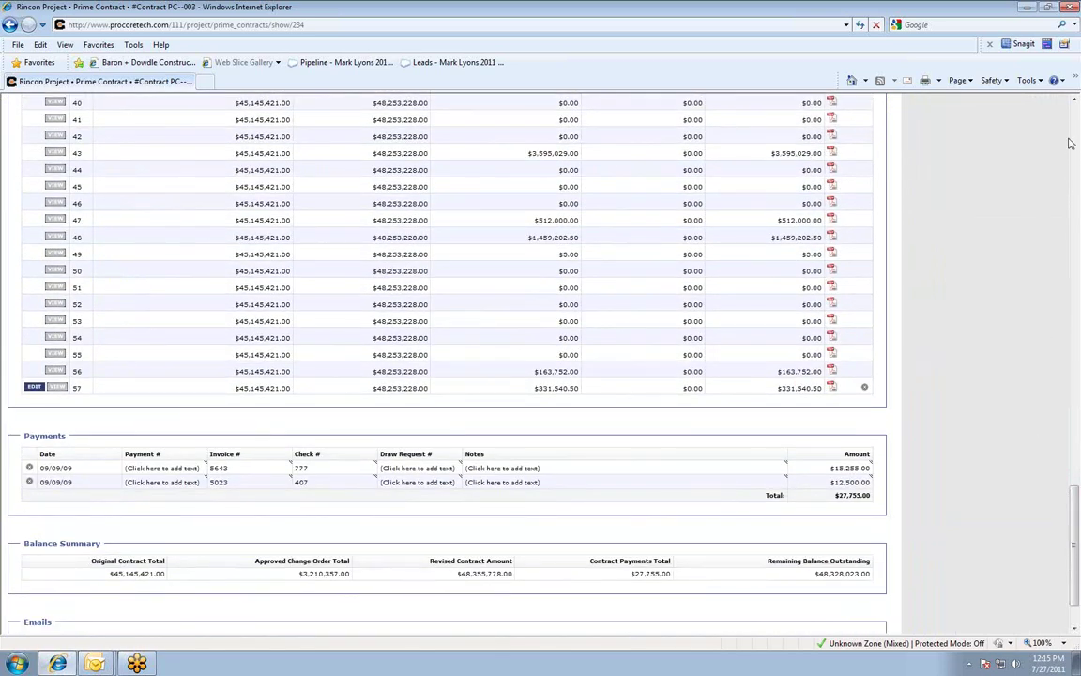
{"action": "mouse_move", "coordinate": [859, 434]}
{"action": "left_mouse_down"}
{"action": "mouse_move", "coordinate": [751, 424]}
{"action": "mouse_move", "coordinate": [14, 451]}
{"action": "mouse_move", "coordinate": [310, 508]}
{"action": "mouse_move", "coordinate": [826, 525]}
{"action": "mouse_move", "coordinate": [923, 437]}
{"action": "left_mouse_up"}
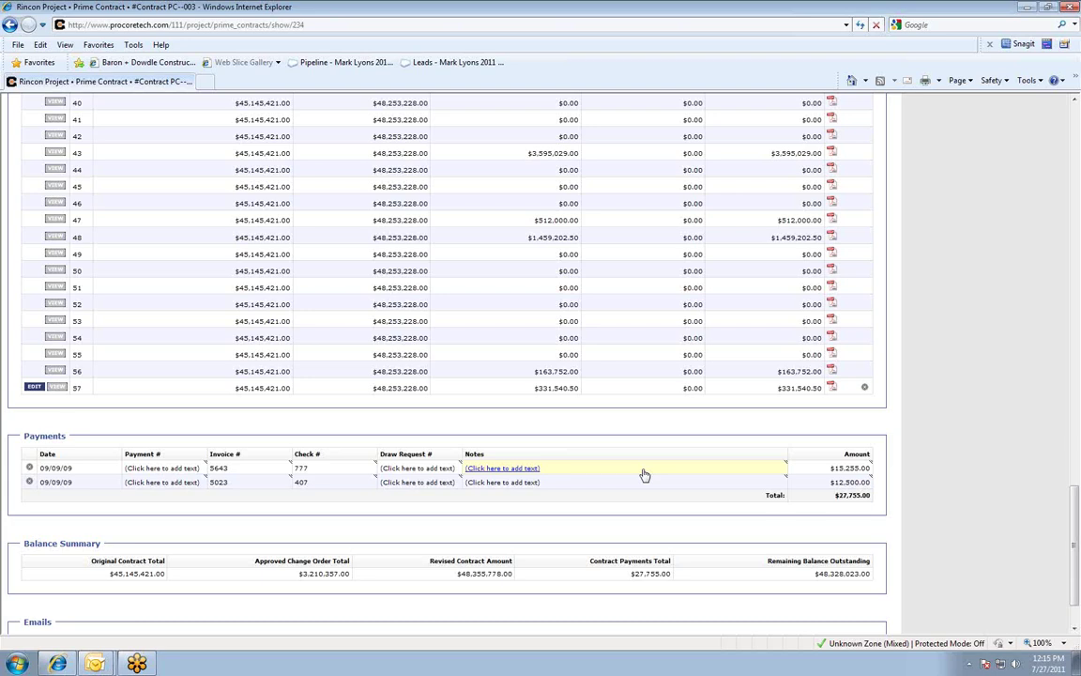
{"action": "left_click_drag", "start_coordinate": [1074, 561], "coordinate": [1068, 141]}
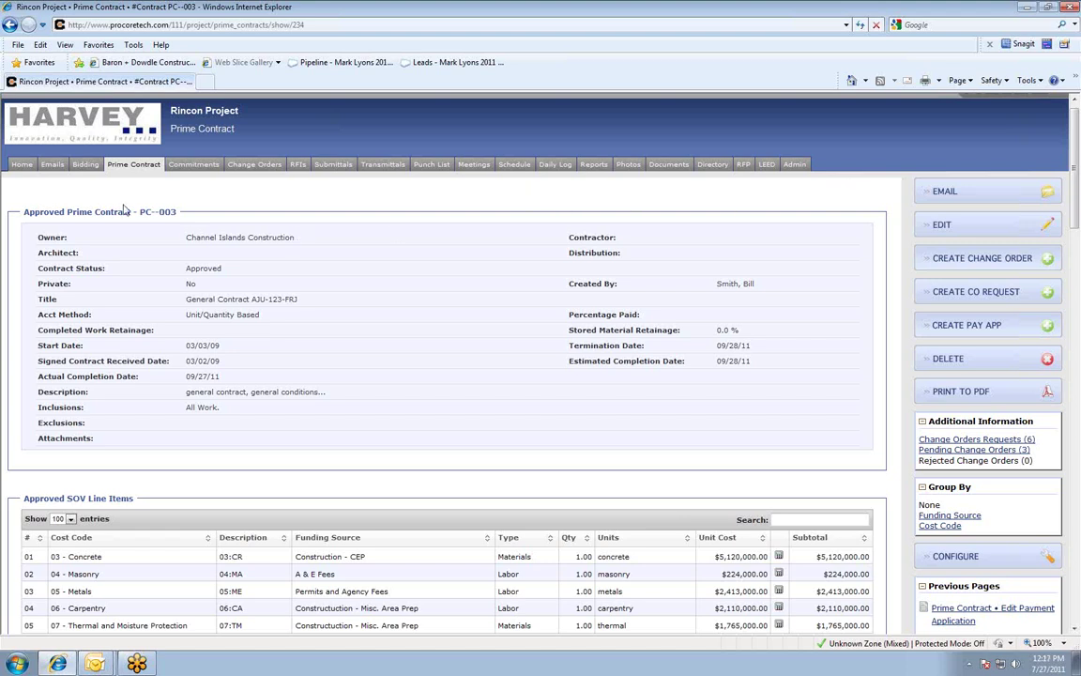
Step: Open the Rincon Project's bidding list and view the company portfolio with its Directory in a new tab before returning to the list
{"action": "left_click", "coordinate": [86, 165]}
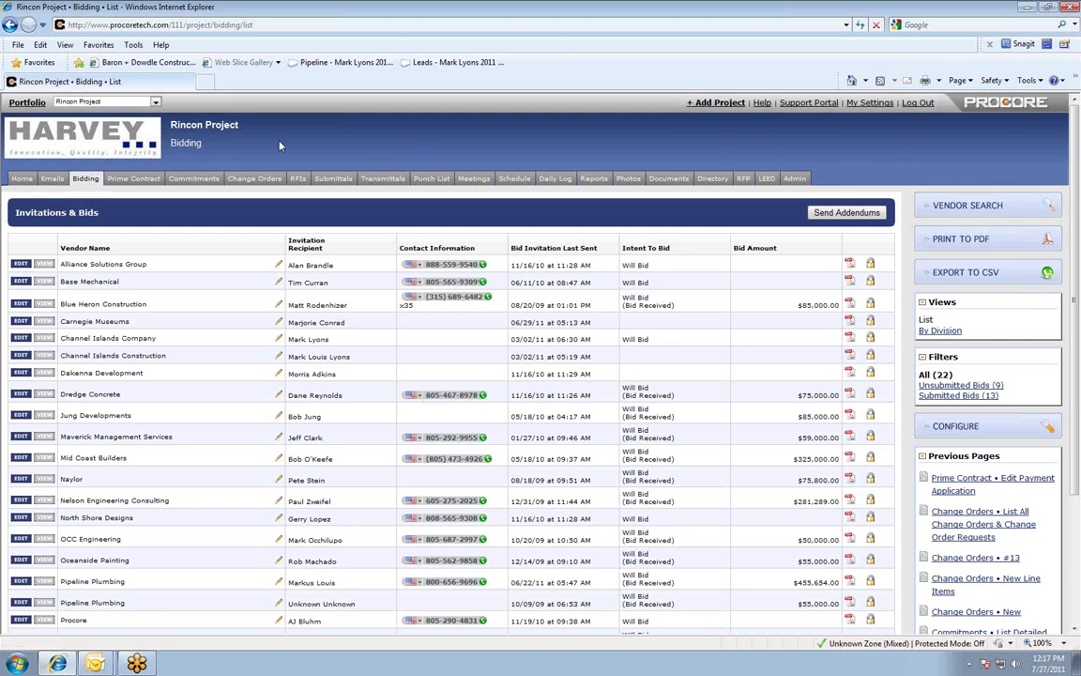
{"action": "right_click", "coordinate": [113, 143]}
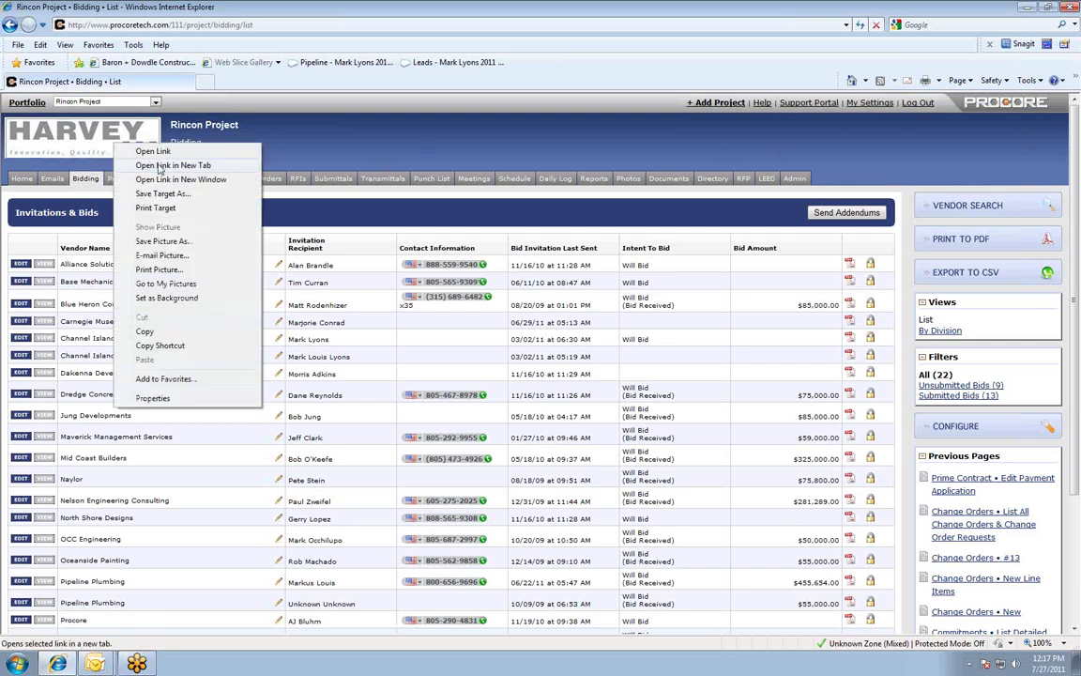
{"action": "left_click", "coordinate": [150, 165]}
{"action": "left_click", "coordinate": [216, 82]}
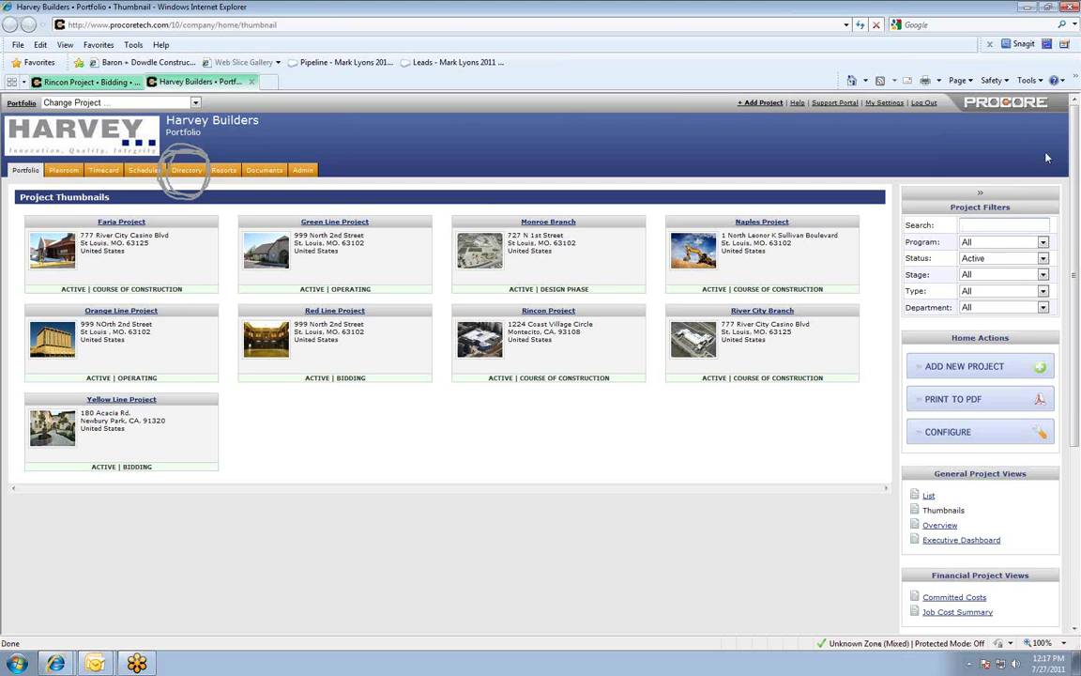
{"action": "left_click", "coordinate": [1042, 226]}
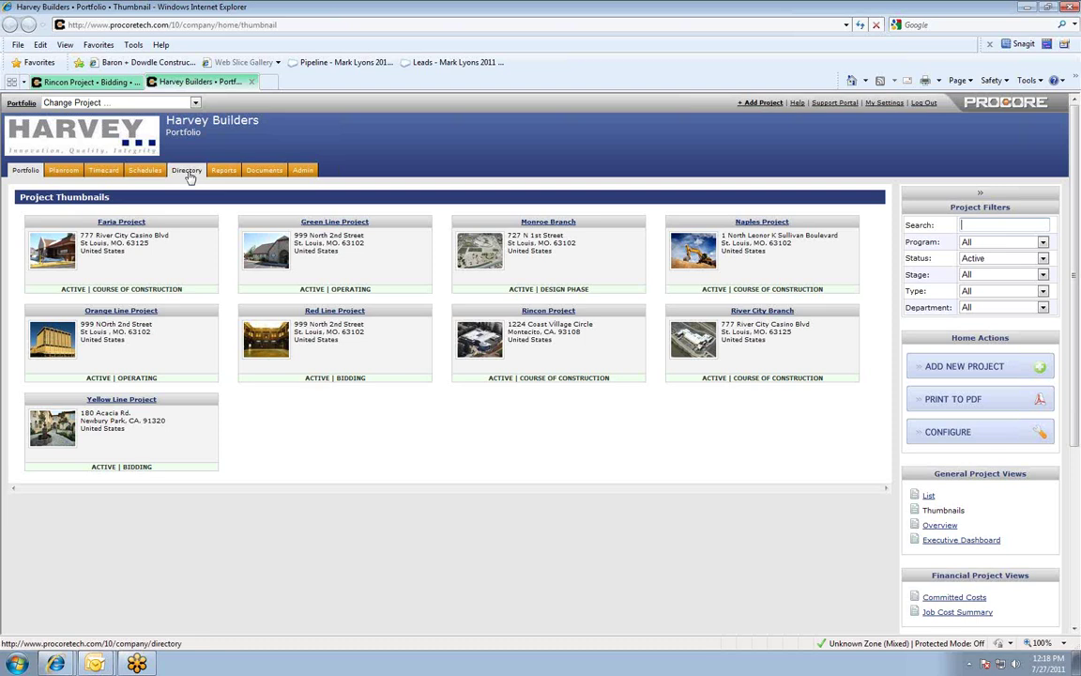
{"action": "left_click", "coordinate": [89, 82]}
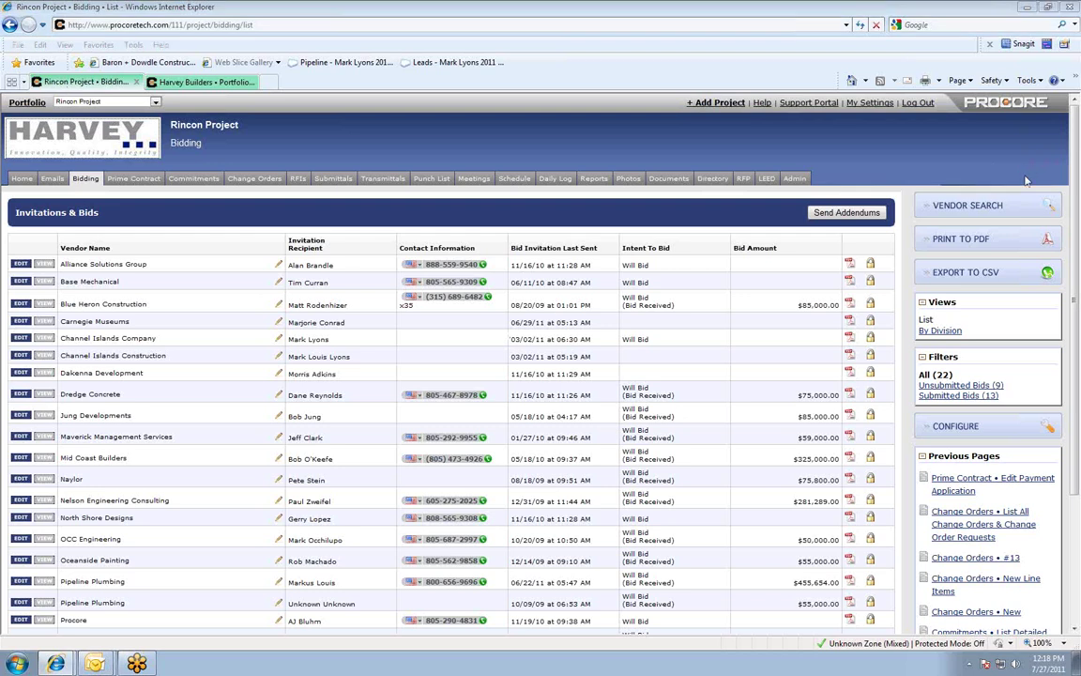
Step: Open the Rincon Project's documents, select the Plans folder and point out its Upload Files Into Folder area
{"action": "mouse_move", "coordinate": [681, 141]}
{"action": "left_mouse_down"}
{"action": "mouse_move", "coordinate": [620, 188]}
{"action": "mouse_move", "coordinate": [694, 208]}
{"action": "mouse_move", "coordinate": [690, 139]}
{"action": "left_mouse_up"}
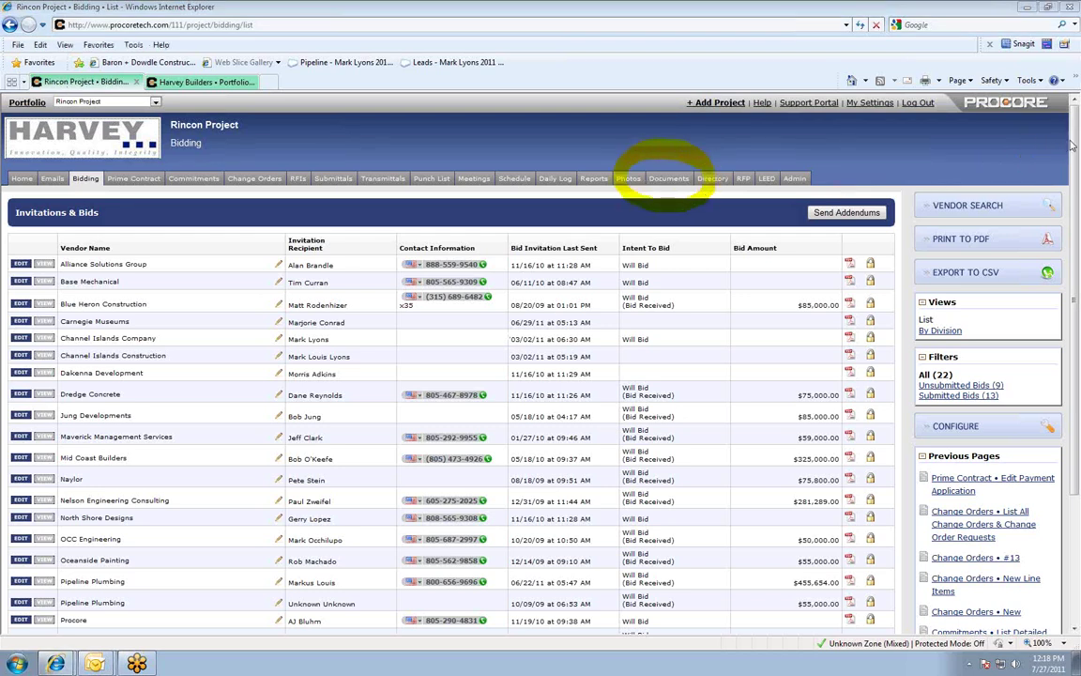
{"action": "left_click", "coordinate": [669, 178]}
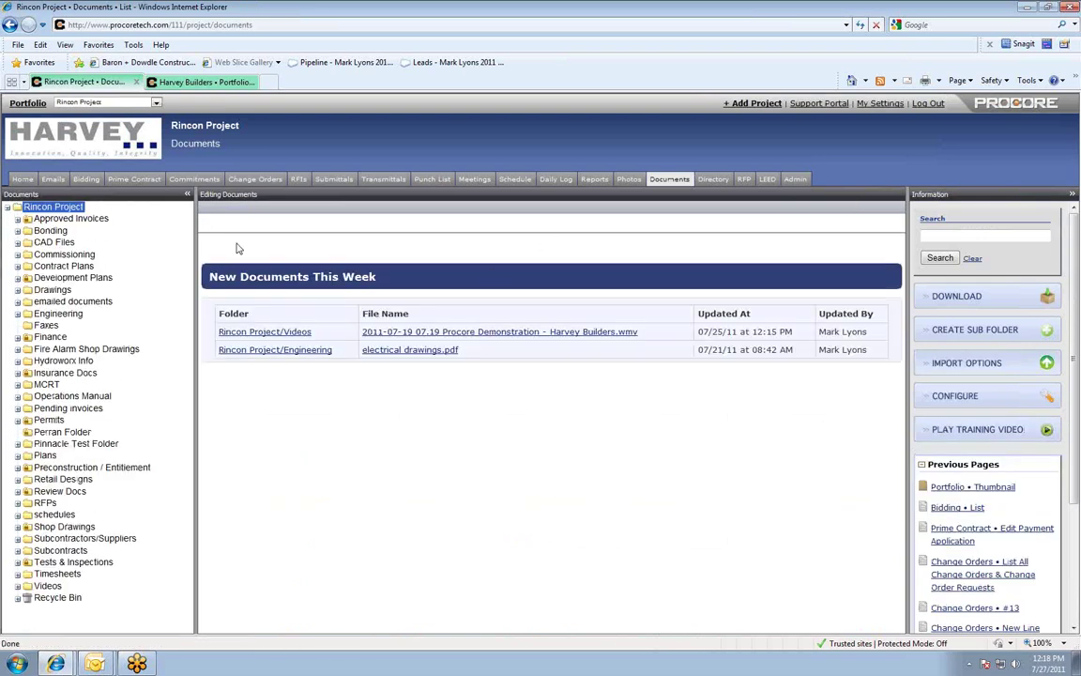
{"action": "left_click", "coordinate": [44, 454]}
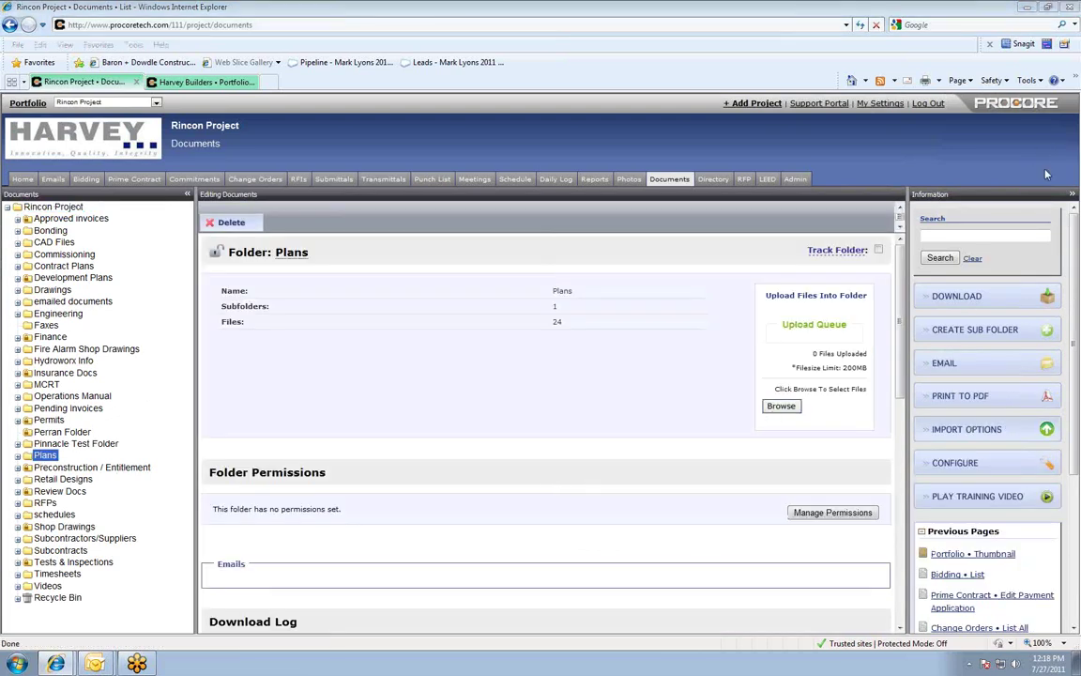
{"action": "left_click_drag", "start_coordinate": [817, 227], "coordinate": [780, 234]}
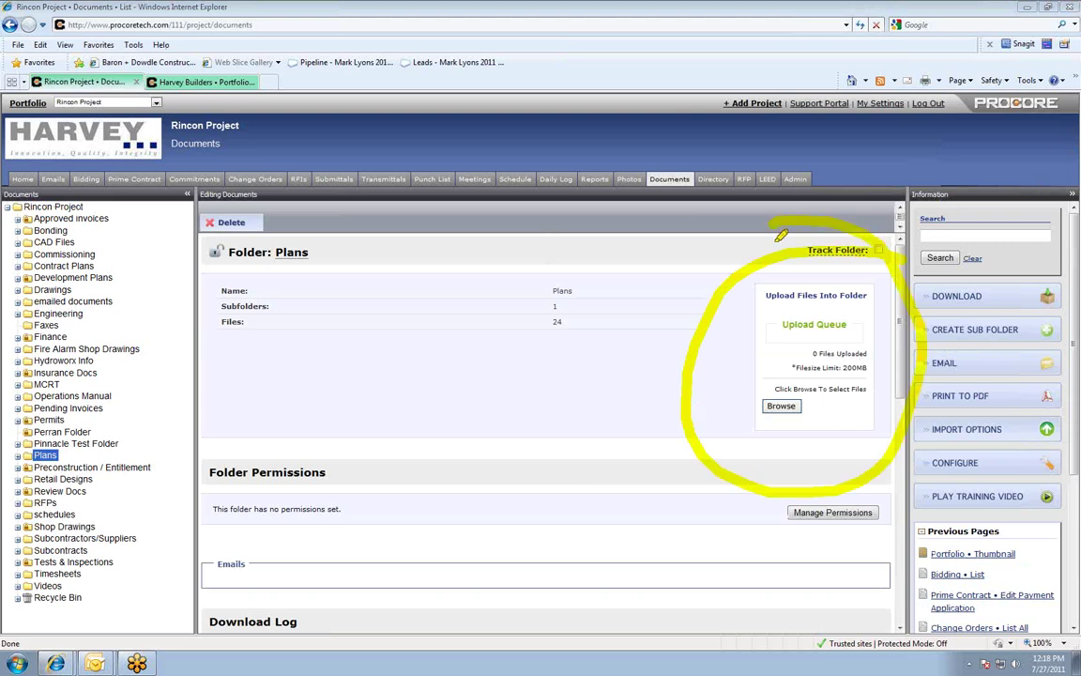
{"action": "mouse_move", "coordinate": [685, 275]}
{"action": "left_mouse_down"}
{"action": "mouse_move", "coordinate": [268, 399]}
{"action": "mouse_move", "coordinate": [165, 409]}
{"action": "mouse_move", "coordinate": [158, 455]}
{"action": "left_mouse_up"}
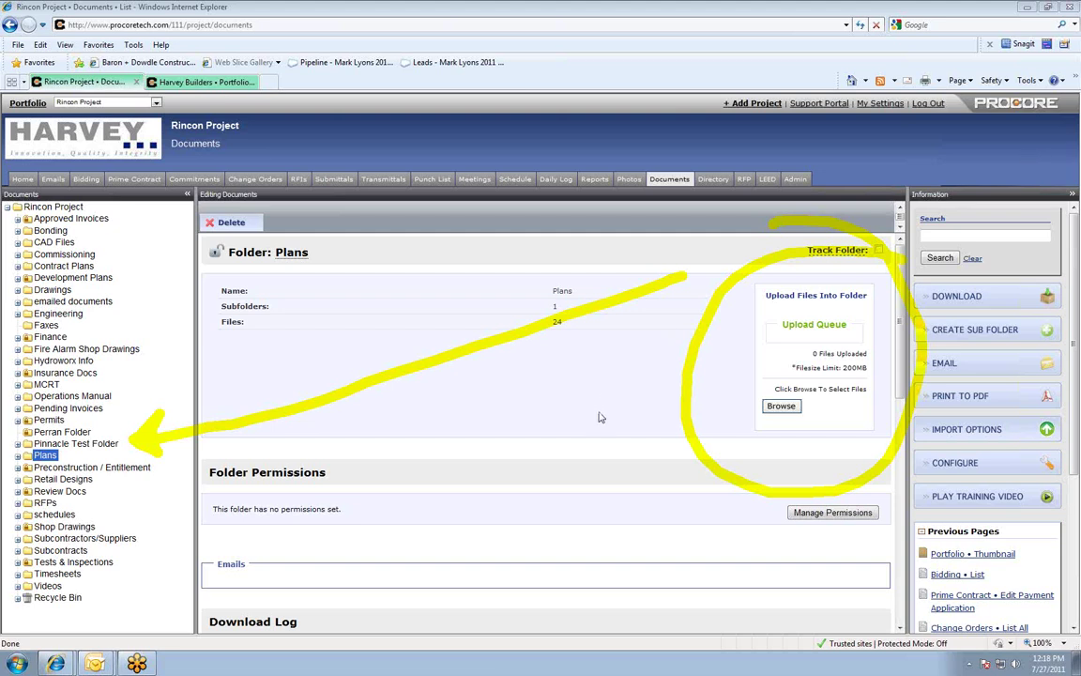
{"action": "key", "text": "Escape"}
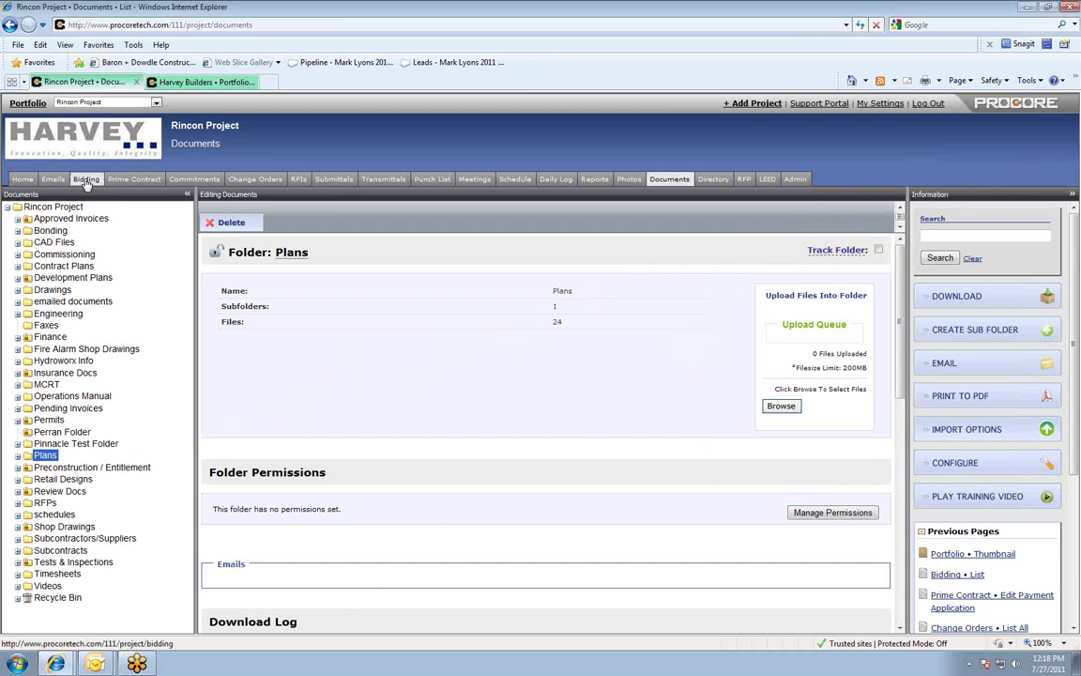
Step: Open the project's bidding list in a new tab and bring up the Bidding Configuration with its project information
{"action": "right_click", "coordinate": [86, 179]}
{"action": "left_click", "coordinate": [122, 200]}
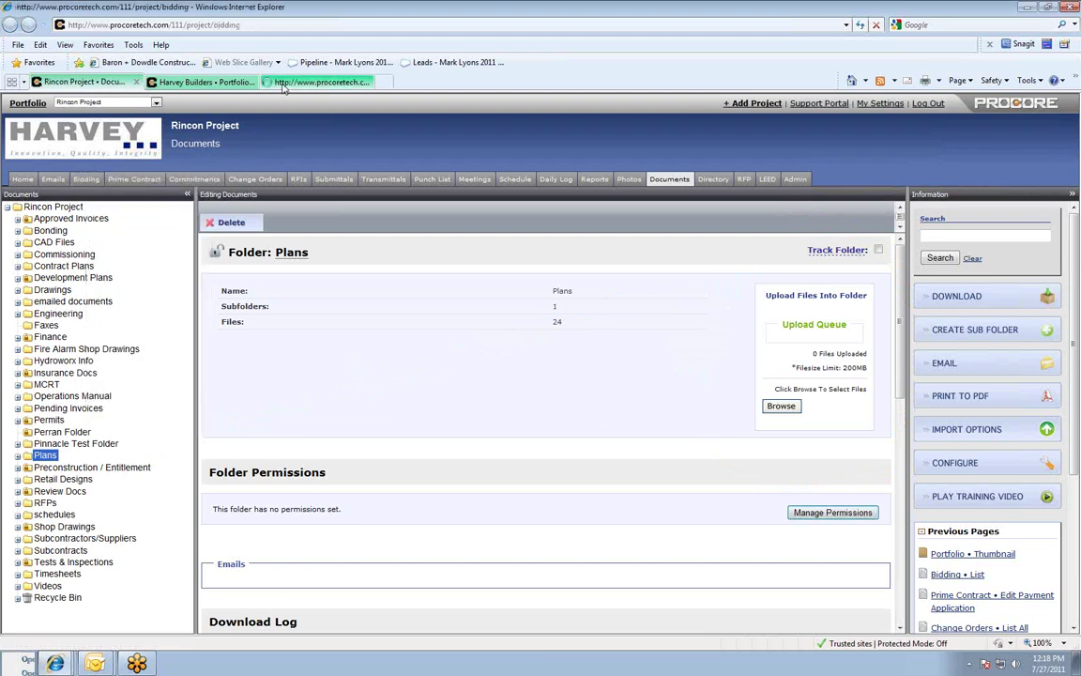
{"action": "left_click", "coordinate": [269, 82]}
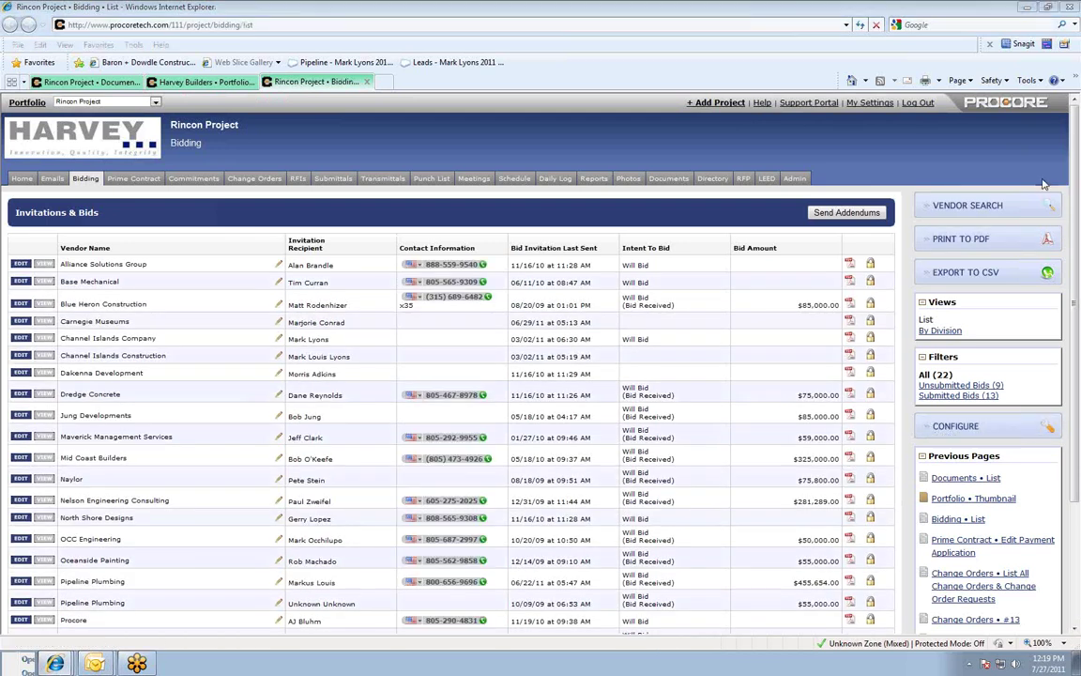
{"action": "mouse_move", "coordinate": [920, 399]}
{"action": "left_mouse_down"}
{"action": "mouse_move", "coordinate": [1032, 402]}
{"action": "mouse_move", "coordinate": [1077, 443]}
{"action": "mouse_move", "coordinate": [1065, 409]}
{"action": "left_mouse_up"}
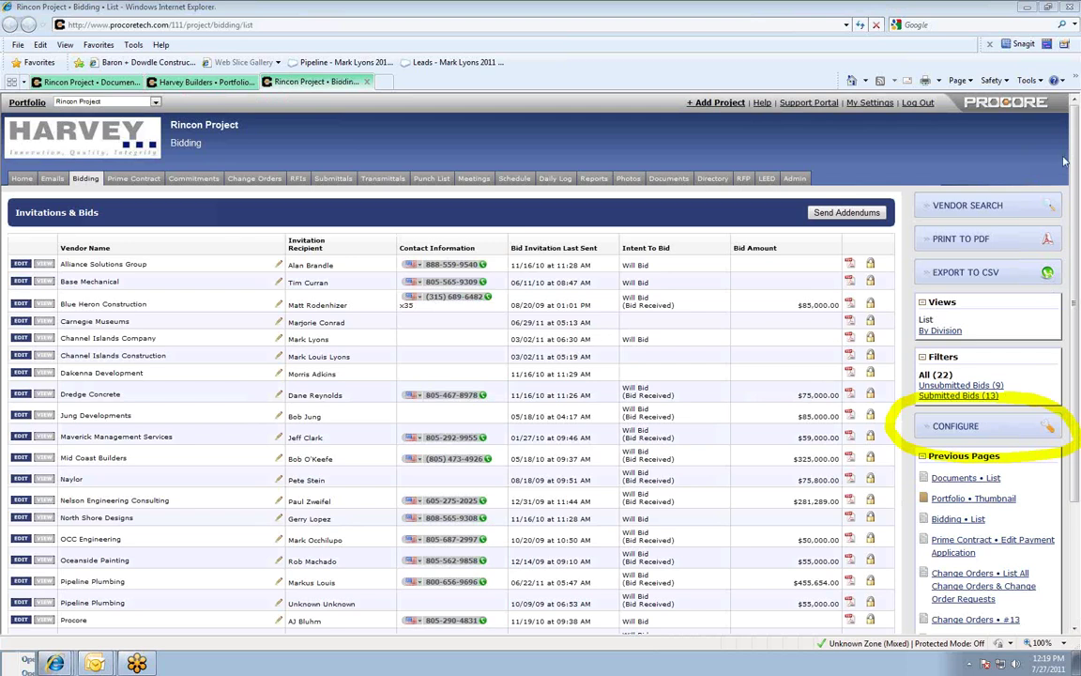
{"action": "left_click", "coordinate": [958, 427]}
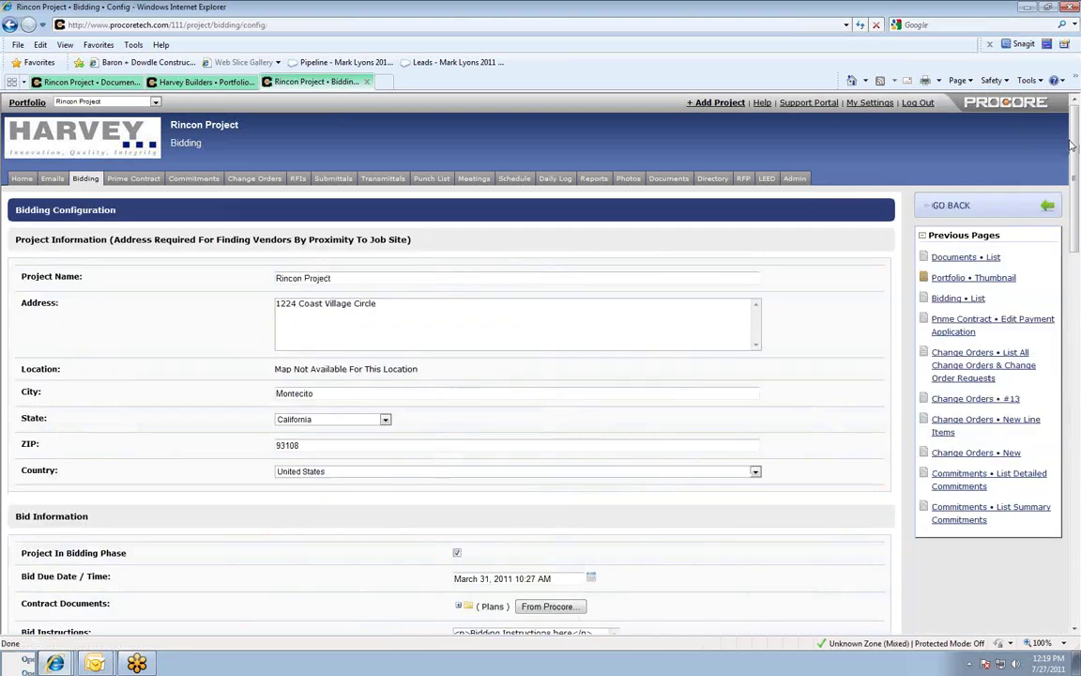
{"action": "key", "text": "ctrl+2"}
{"action": "mouse_move", "coordinate": [762, 252]}
{"action": "left_mouse_down"}
{"action": "mouse_move", "coordinate": [437, 252]}
{"action": "mouse_move", "coordinate": [688, 526]}
{"action": "mouse_move", "coordinate": [584, 236]}
{"action": "left_mouse_up"}
{"action": "key", "text": "Escape"}
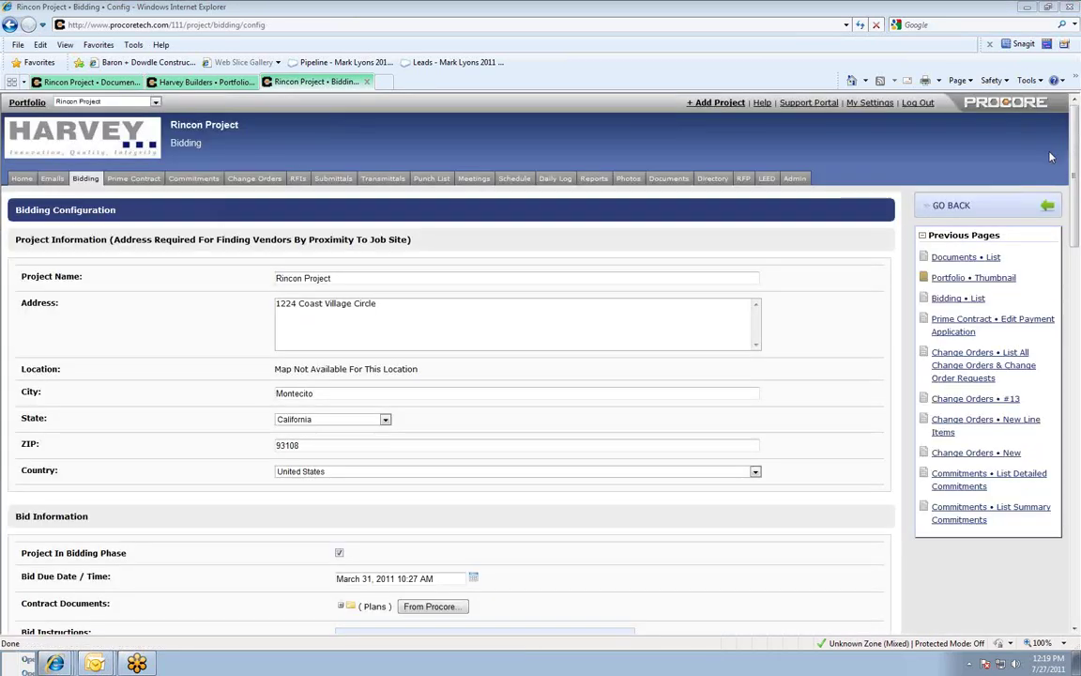
Step: Review the Bid Information section, pointing out the bid due date, the contract documents and the Bid Instructions text
{"action": "scroll", "coordinate": [864, 375], "scroll_direction": "down", "scroll_amount": 3}
{"action": "scroll", "coordinate": [865, 375], "scroll_direction": "down", "scroll_amount": 5}
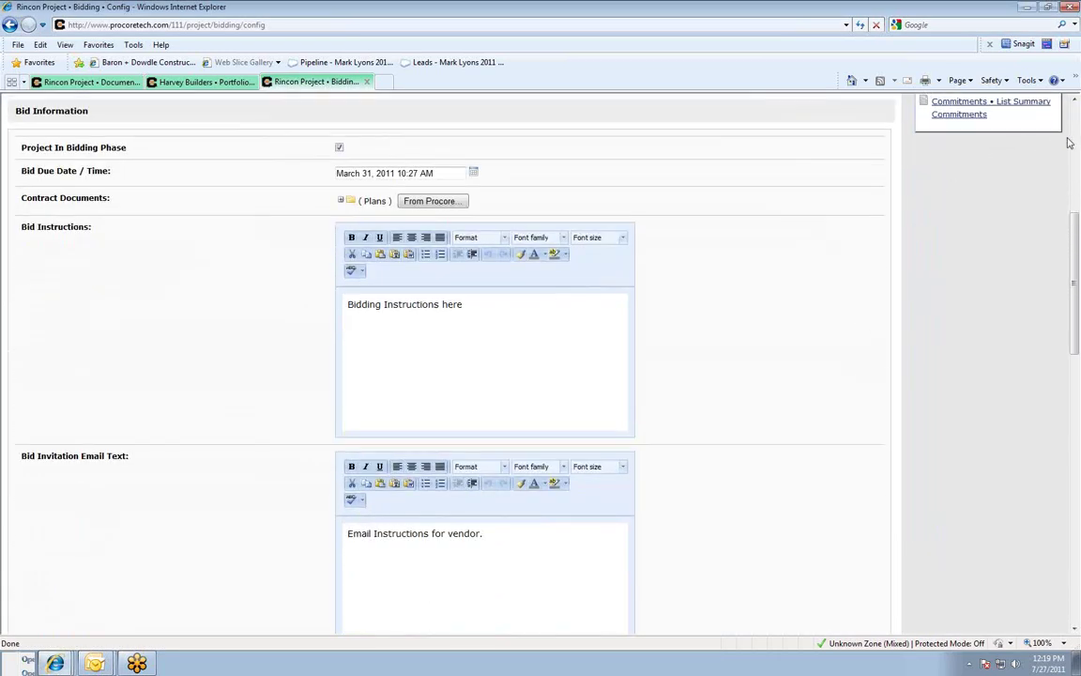
{"action": "key", "text": "ctrl+shift+d"}
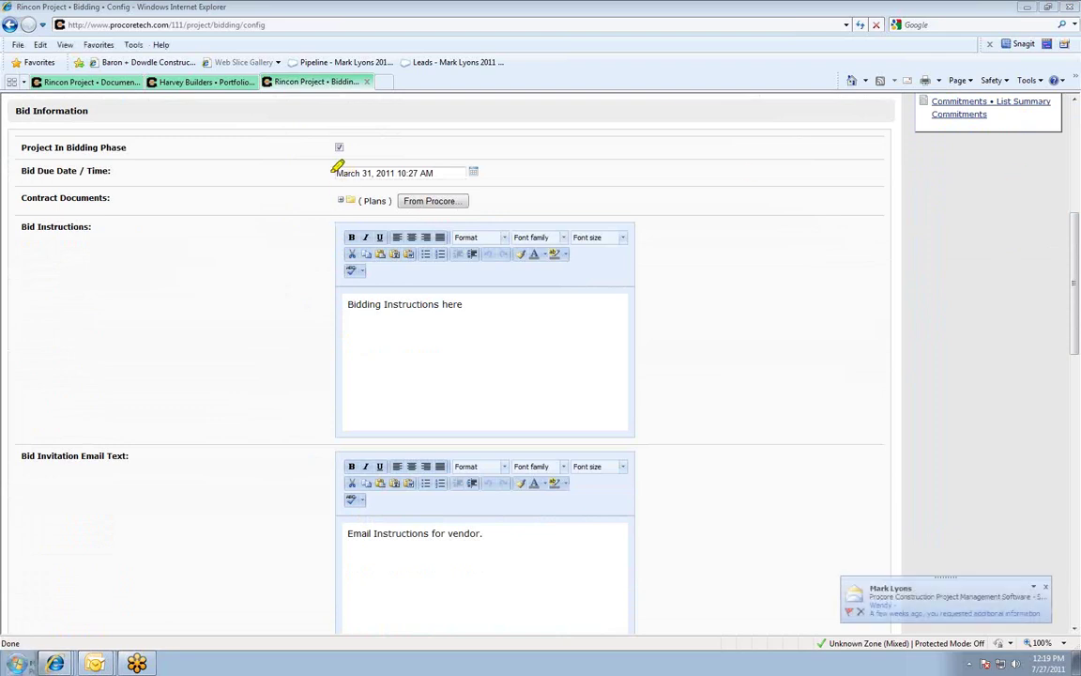
{"action": "left_click_drag", "start_coordinate": [327, 174], "coordinate": [508, 174]}
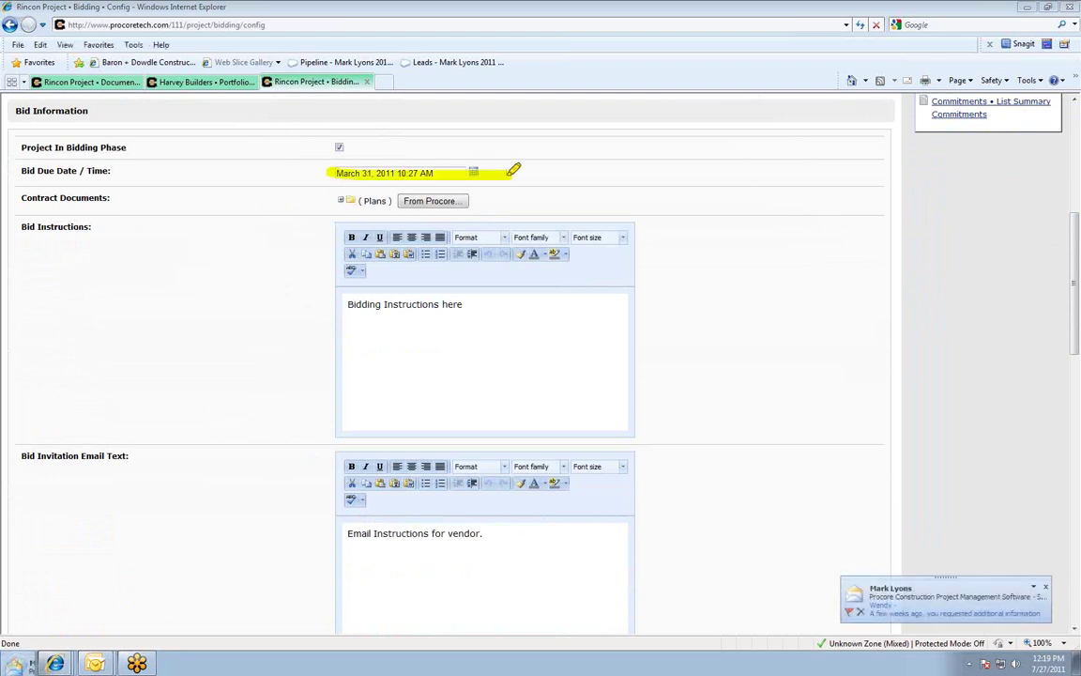
{"action": "mouse_move", "coordinate": [540, 175]}
{"action": "left_mouse_down"}
{"action": "mouse_move", "coordinate": [507, 195]}
{"action": "mouse_move", "coordinate": [540, 211]}
{"action": "mouse_move", "coordinate": [669, 183]}
{"action": "mouse_move", "coordinate": [836, 184]}
{"action": "left_mouse_up"}
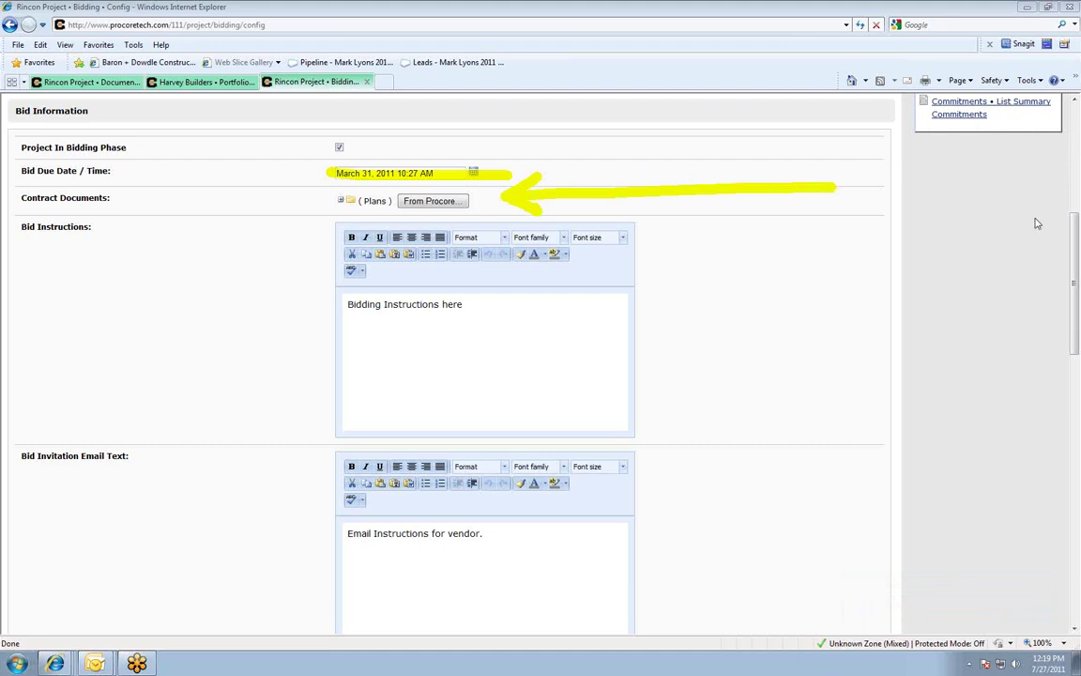
{"action": "mouse_move", "coordinate": [318, 291]}
{"action": "left_mouse_down"}
{"action": "mouse_move", "coordinate": [587, 291]}
{"action": "mouse_move", "coordinate": [624, 339]}
{"action": "mouse_move", "coordinate": [629, 430]}
{"action": "mouse_move", "coordinate": [410, 423]}
{"action": "left_mouse_up"}
{"action": "left_click_drag", "start_coordinate": [342, 421], "coordinate": [331, 286]}
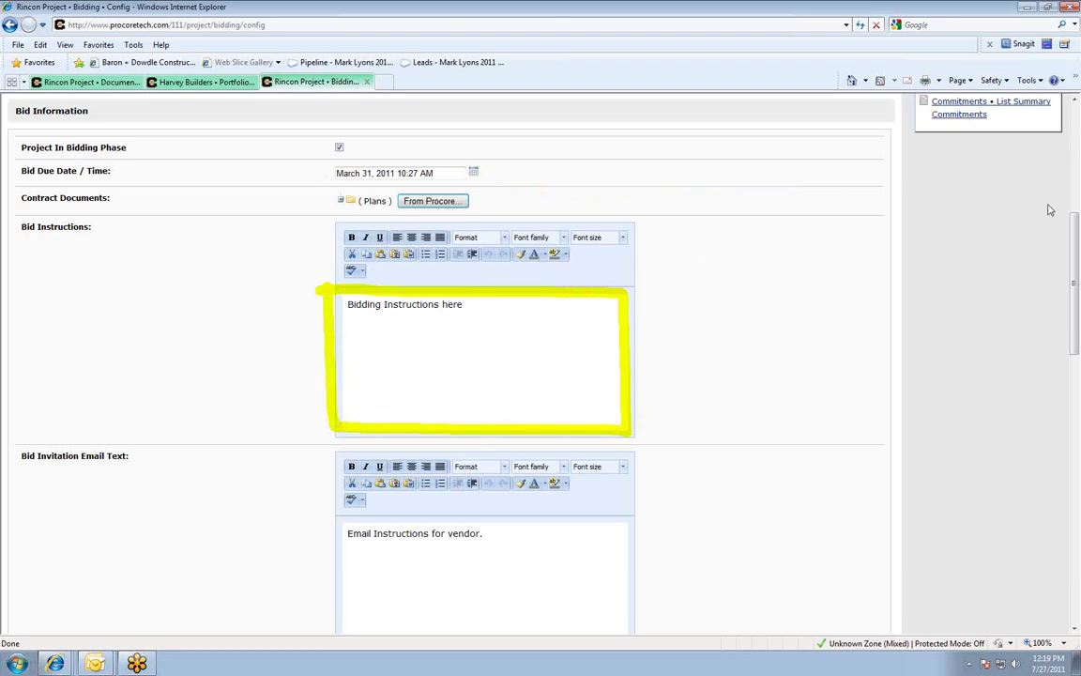
Step: Point out the Bid Invitation Email Text and the Update option that saves the bidding configuration
{"action": "scroll", "coordinate": [1052, 188], "scroll_direction": "down", "scroll_amount": 5}
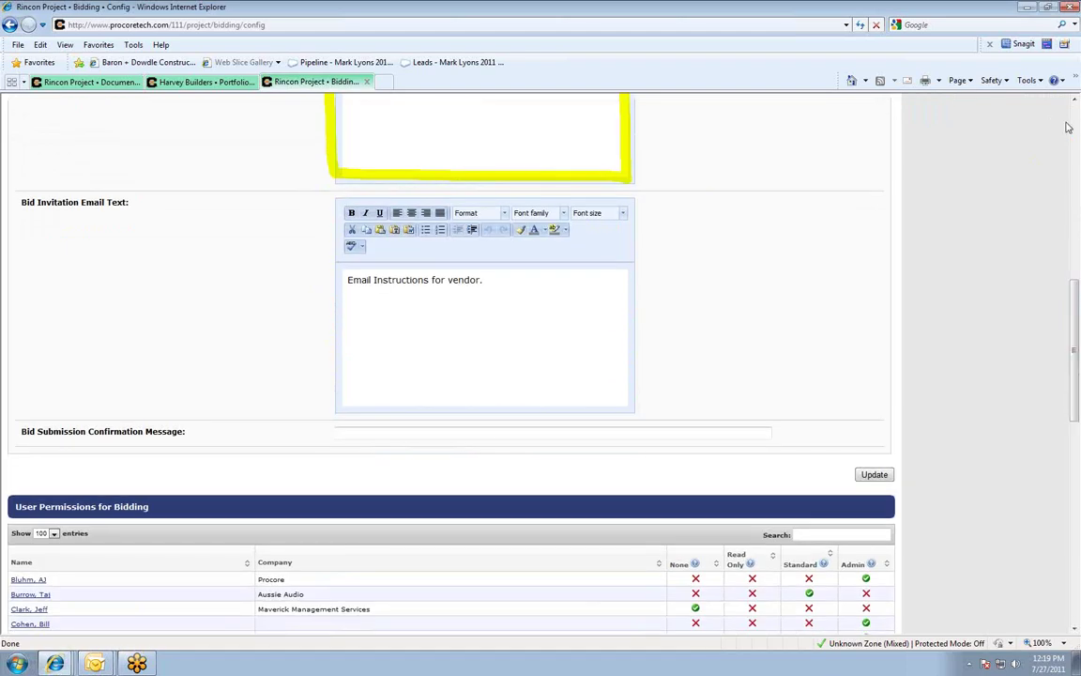
{"action": "left_click_drag", "start_coordinate": [15, 202], "coordinate": [128, 202]}
{"action": "mouse_move", "coordinate": [324, 270]}
{"action": "left_mouse_down"}
{"action": "mouse_move", "coordinate": [557, 270]}
{"action": "mouse_move", "coordinate": [637, 307]}
{"action": "mouse_move", "coordinate": [639, 393]}
{"action": "mouse_move", "coordinate": [336, 408]}
{"action": "mouse_move", "coordinate": [332, 272]}
{"action": "left_mouse_up"}
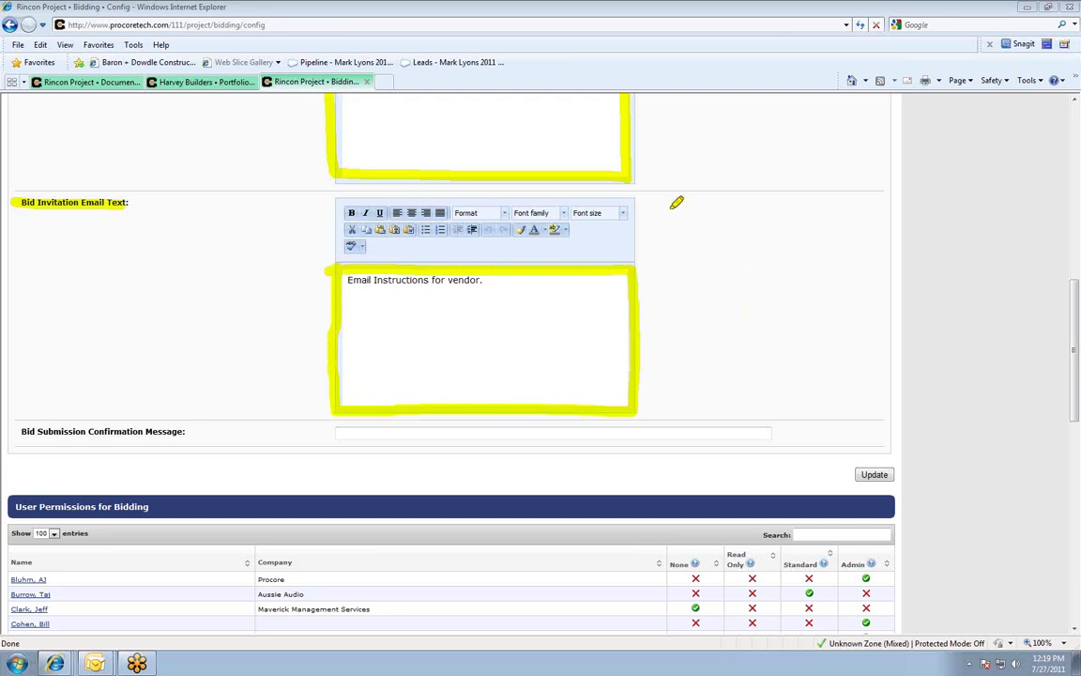
{"action": "mouse_move", "coordinate": [887, 430]}
{"action": "left_mouse_down"}
{"action": "mouse_move", "coordinate": [917, 449]}
{"action": "mouse_move", "coordinate": [903, 432]}
{"action": "left_mouse_up"}
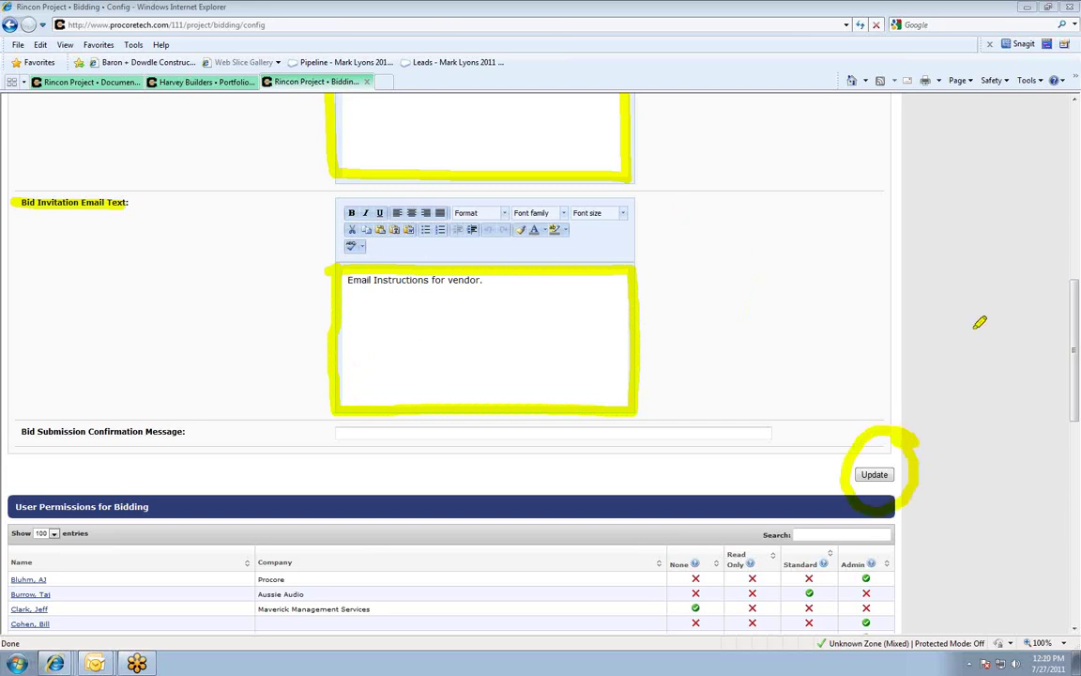
{"action": "left_click_drag", "start_coordinate": [980, 258], "coordinate": [892, 428]}
{"action": "left_click_drag", "start_coordinate": [871, 385], "coordinate": [897, 427]}
{"action": "left_click_drag", "start_coordinate": [896, 427], "coordinate": [927, 409]}
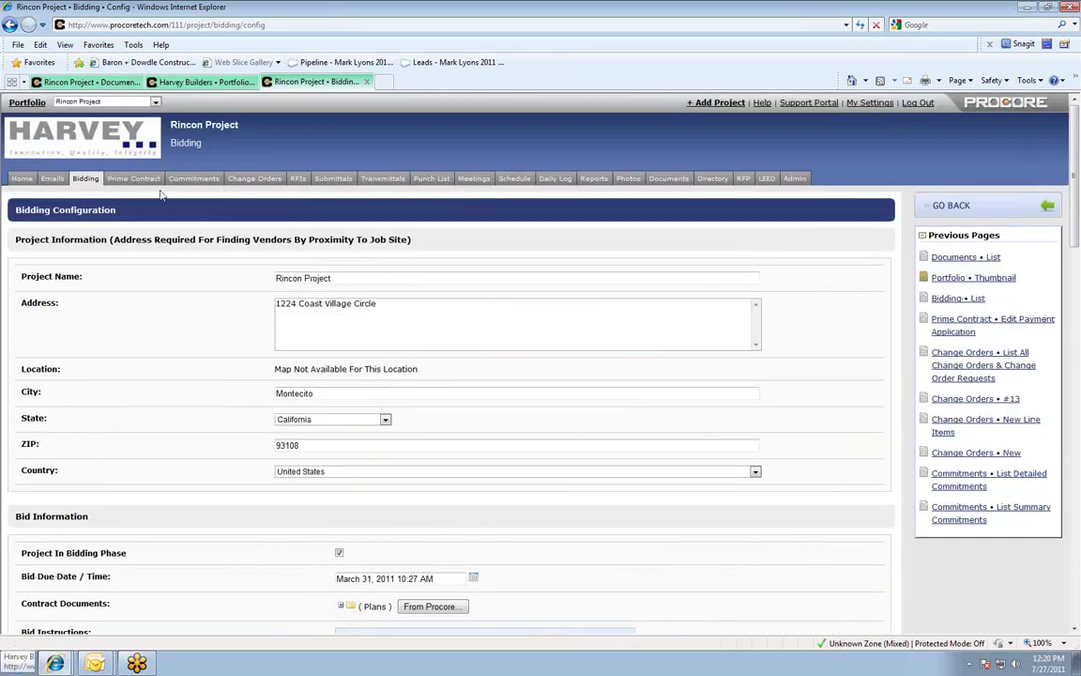
Step: From the bidding list, open the By Division view in a new tab and bring up the Vendor Search criteria
{"action": "left_click", "coordinate": [85, 177]}
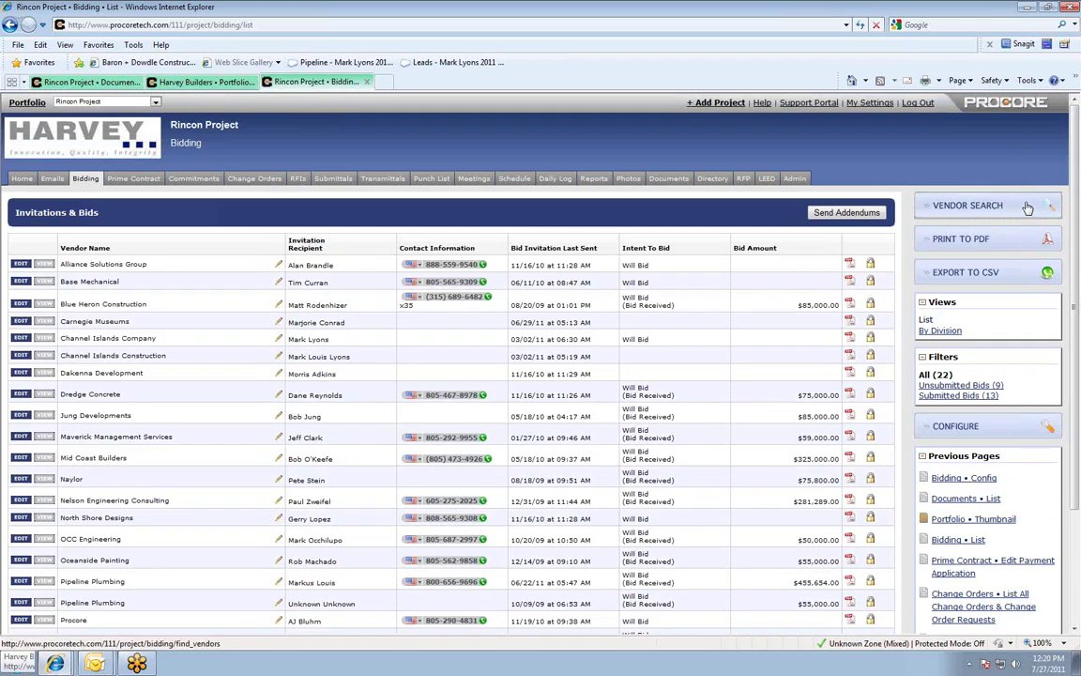
{"action": "right_click", "coordinate": [958, 332]}
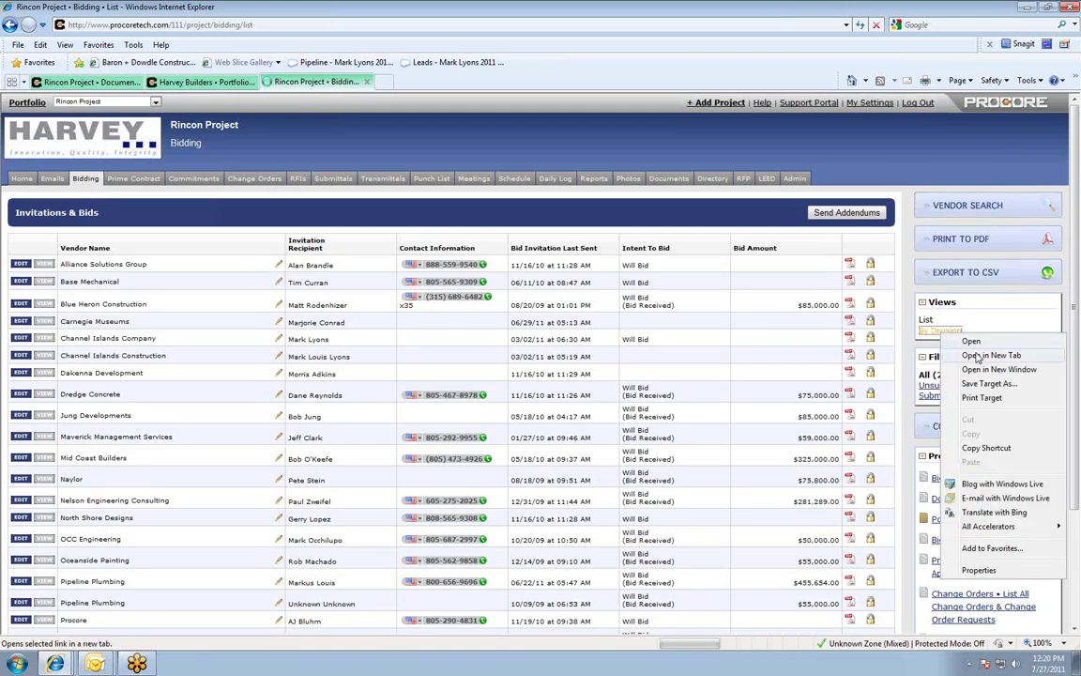
{"action": "left_click", "coordinate": [970, 341]}
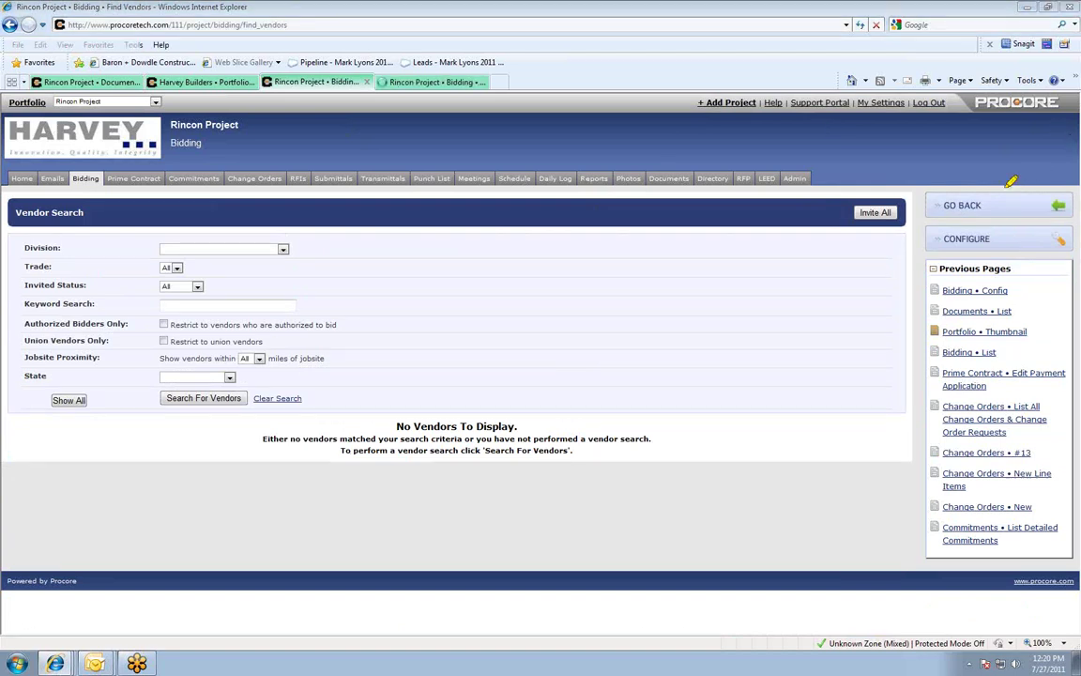
{"action": "mouse_move", "coordinate": [341, 233]}
{"action": "left_mouse_down"}
{"action": "mouse_move", "coordinate": [17, 234]}
{"action": "mouse_move", "coordinate": [11, 385]}
{"action": "mouse_move", "coordinate": [134, 422]}
{"action": "mouse_move", "coordinate": [366, 418]}
{"action": "mouse_move", "coordinate": [406, 300]}
{"action": "mouse_move", "coordinate": [342, 230]}
{"action": "left_mouse_up"}
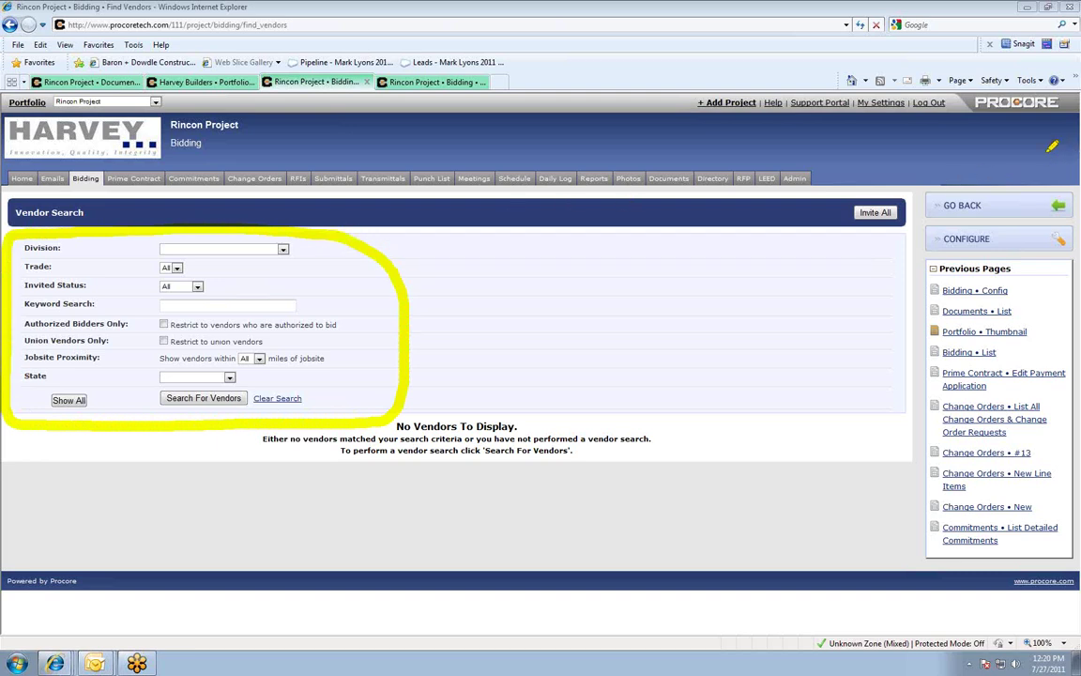
{"action": "key", "text": "Escape"}
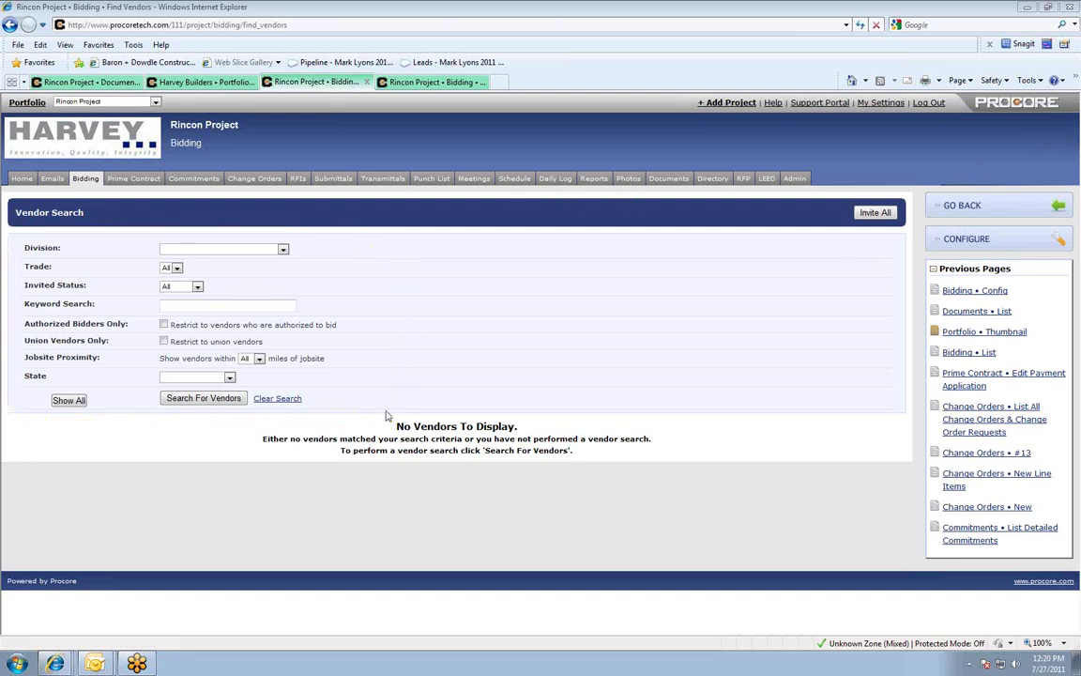
Step: Set the vendor search division to 15 - Mechanical and point out the Division and Trade criteria
{"action": "left_click", "coordinate": [283, 251]}
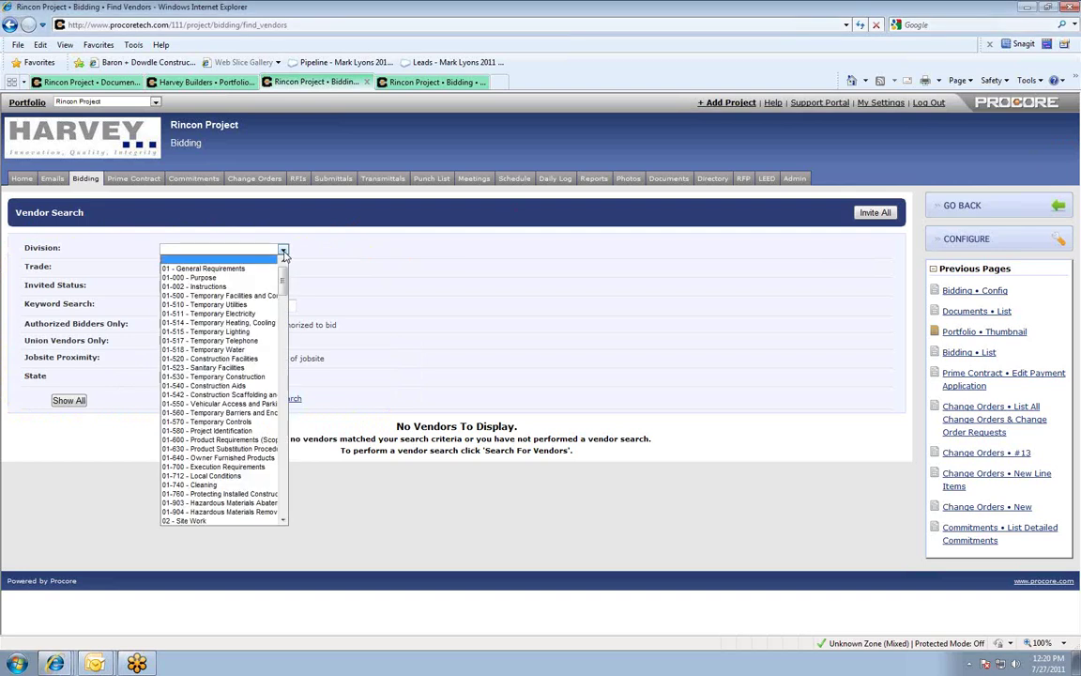
{"action": "left_click_drag", "start_coordinate": [282, 279], "coordinate": [288, 513]}
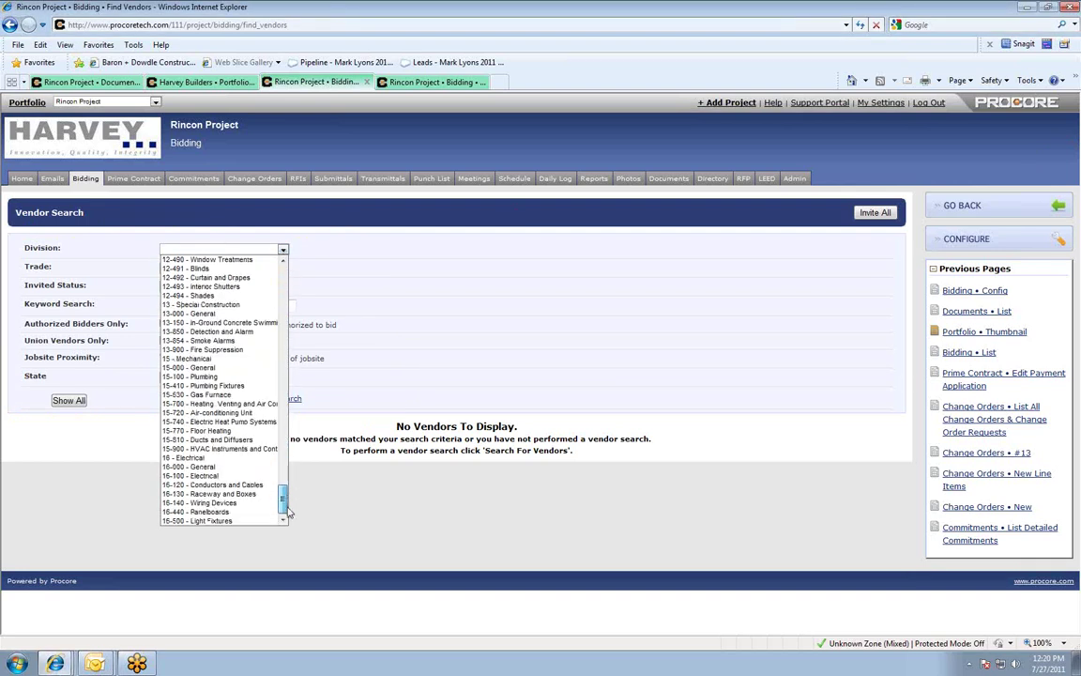
{"action": "left_click", "coordinate": [209, 359]}
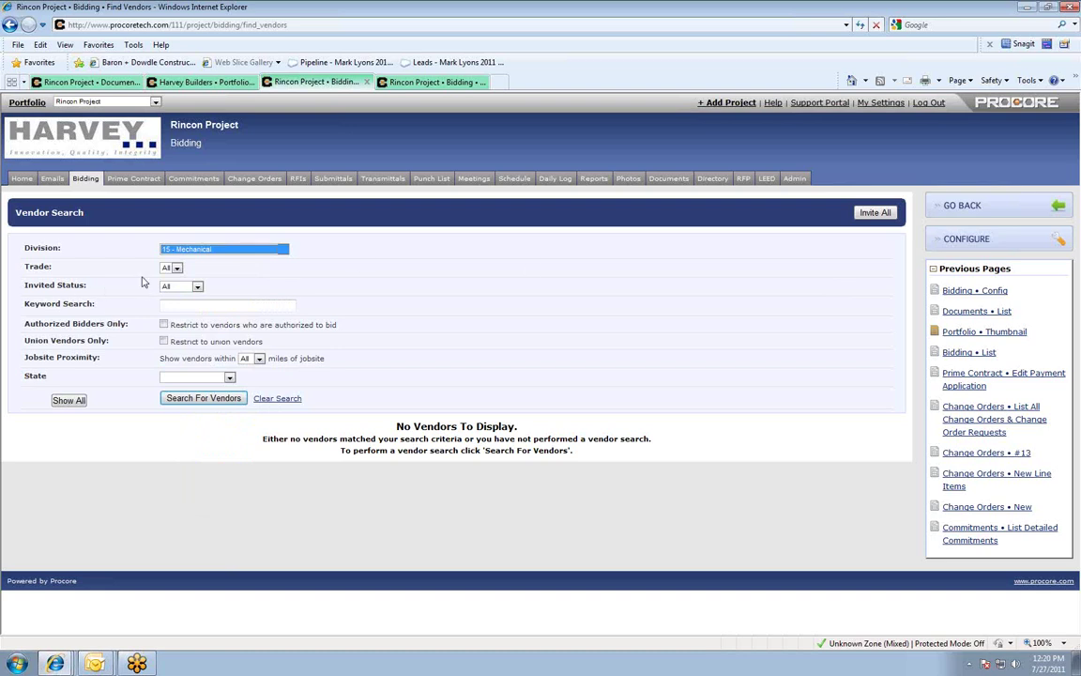
{"action": "left_click", "coordinate": [28, 265]}
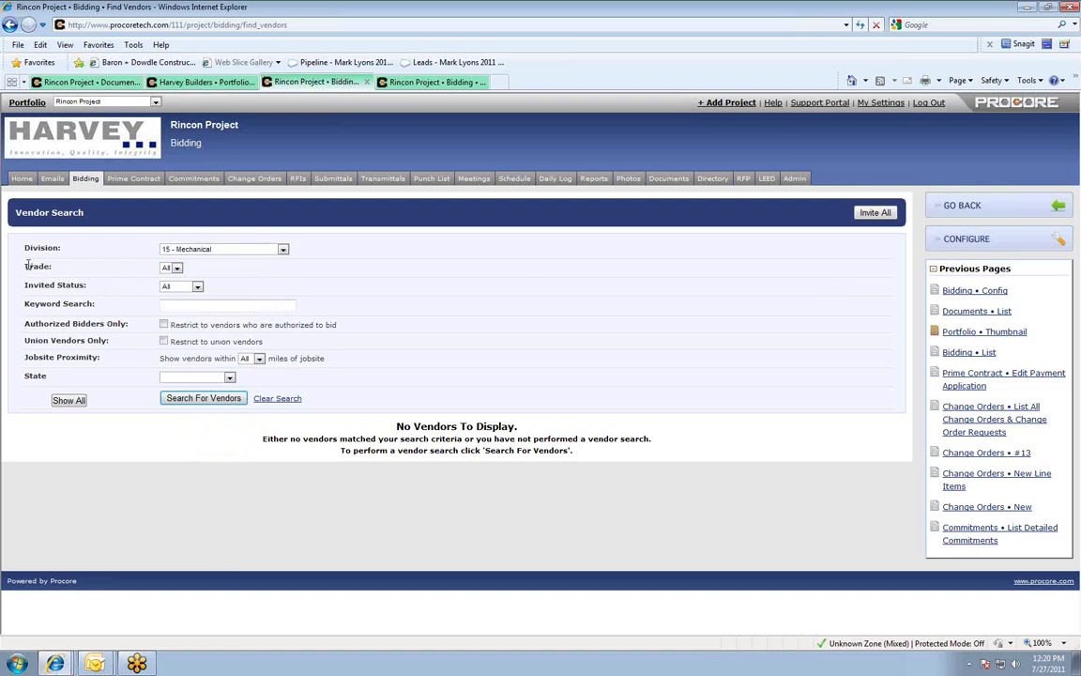
{"action": "left_click_drag", "start_coordinate": [26, 269], "coordinate": [256, 274]}
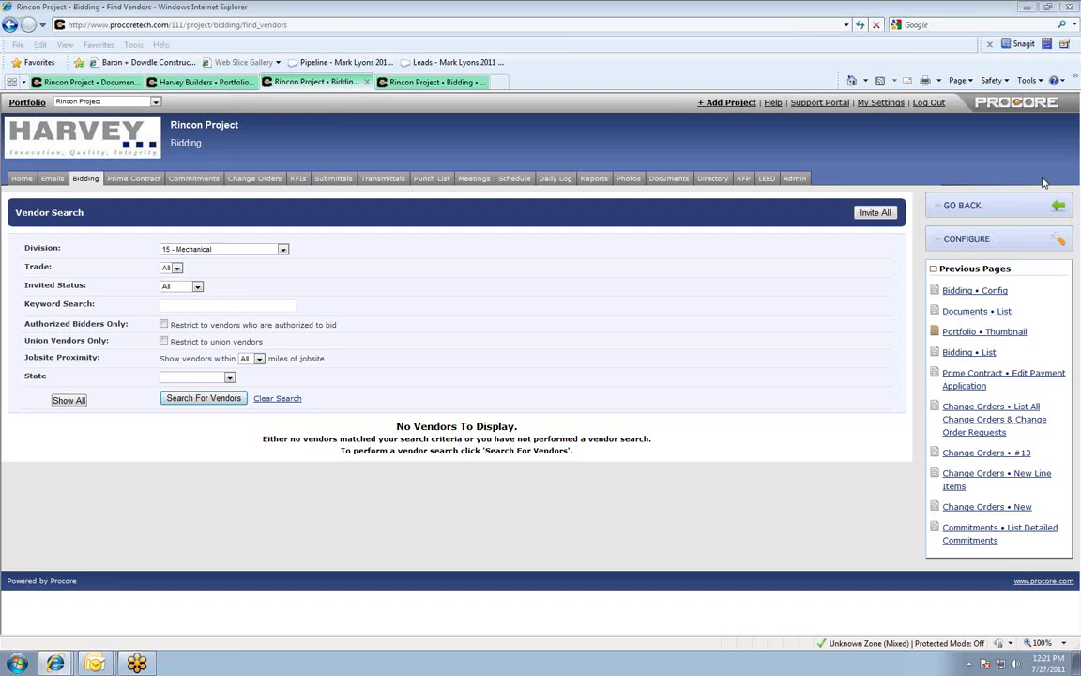
{"action": "mouse_move", "coordinate": [330, 236]}
{"action": "left_mouse_down"}
{"action": "mouse_move", "coordinate": [146, 240]}
{"action": "mouse_move", "coordinate": [146, 282]}
{"action": "mouse_move", "coordinate": [304, 277]}
{"action": "mouse_move", "coordinate": [328, 240]}
{"action": "left_mouse_up"}
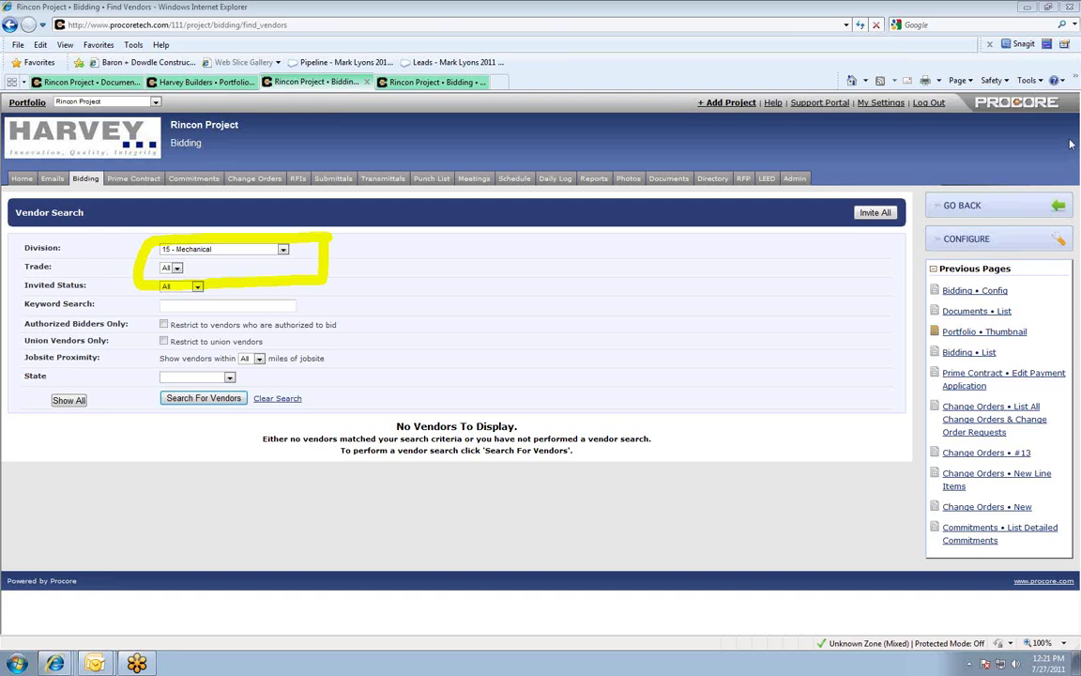
{"action": "key", "text": "Escape"}
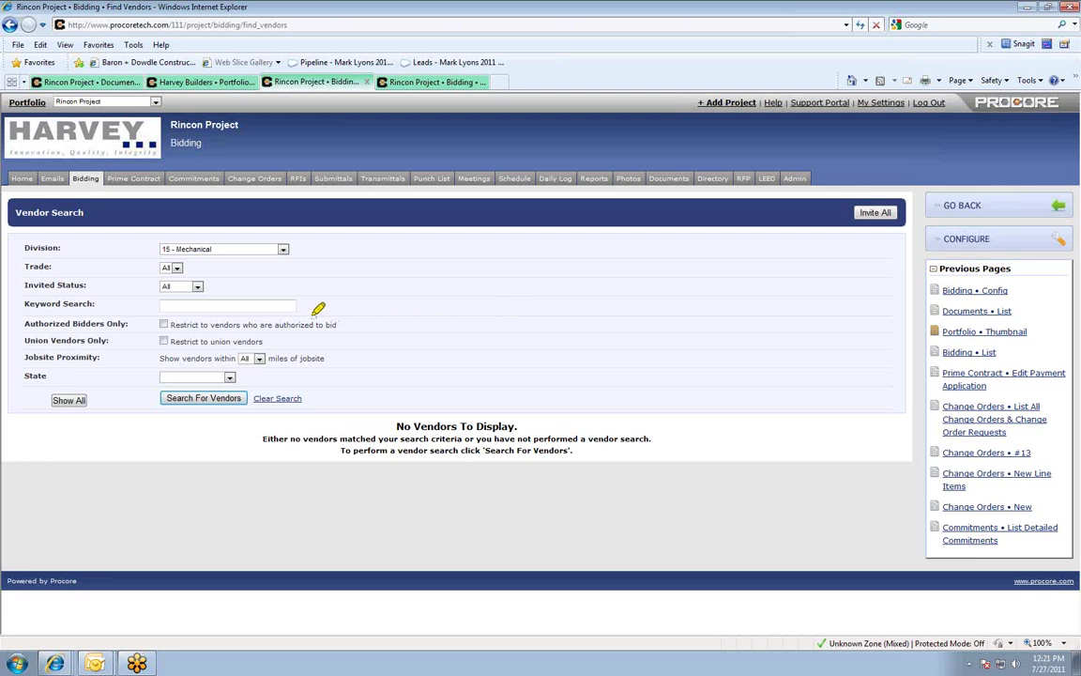
Step: Point out the Authorized Bidders Only criterion and search for mechanical vendors within 100 miles of the jobsite
{"action": "left_click_drag", "start_coordinate": [21, 323], "coordinate": [338, 323]}
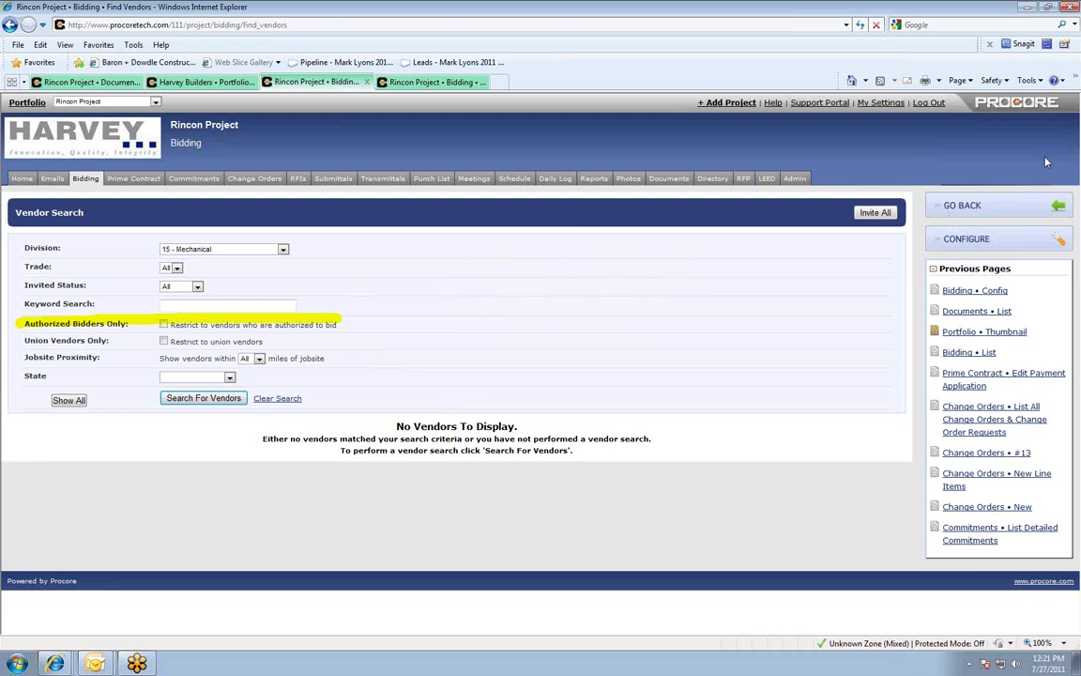
{"action": "key", "text": "Escape"}
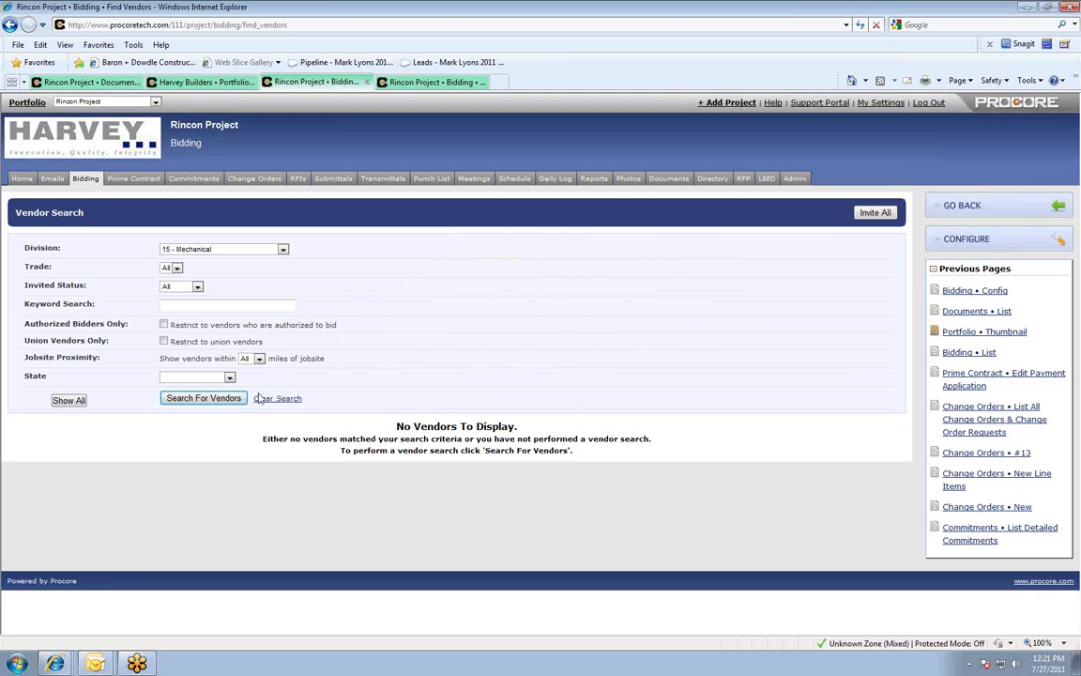
{"action": "left_click", "coordinate": [259, 361]}
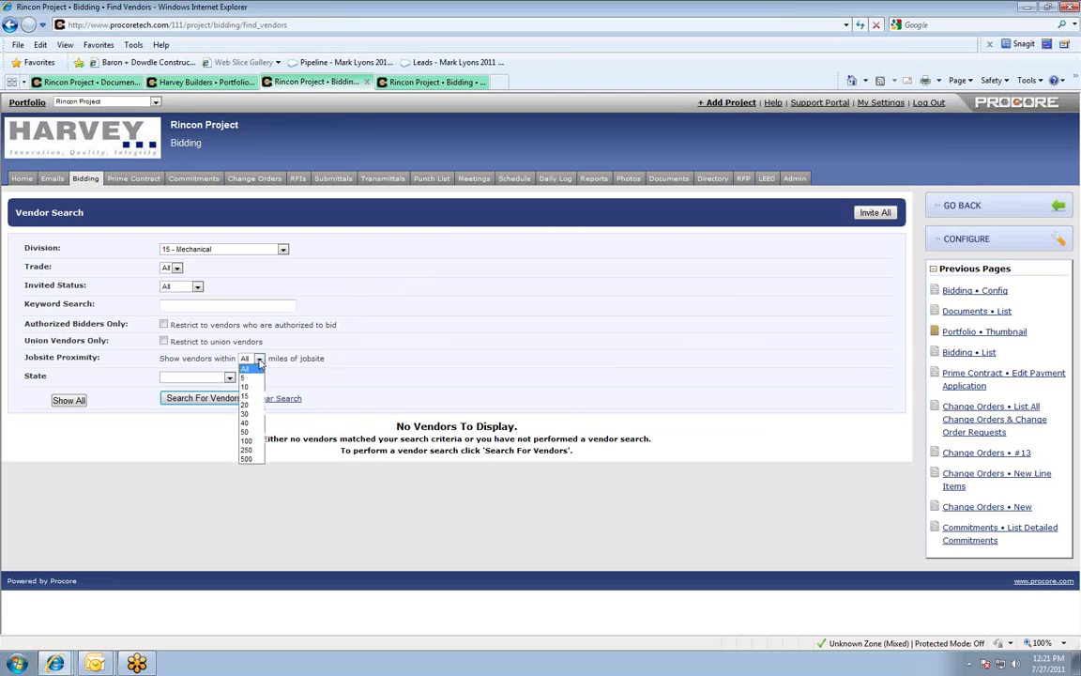
{"action": "left_click", "coordinate": [253, 441]}
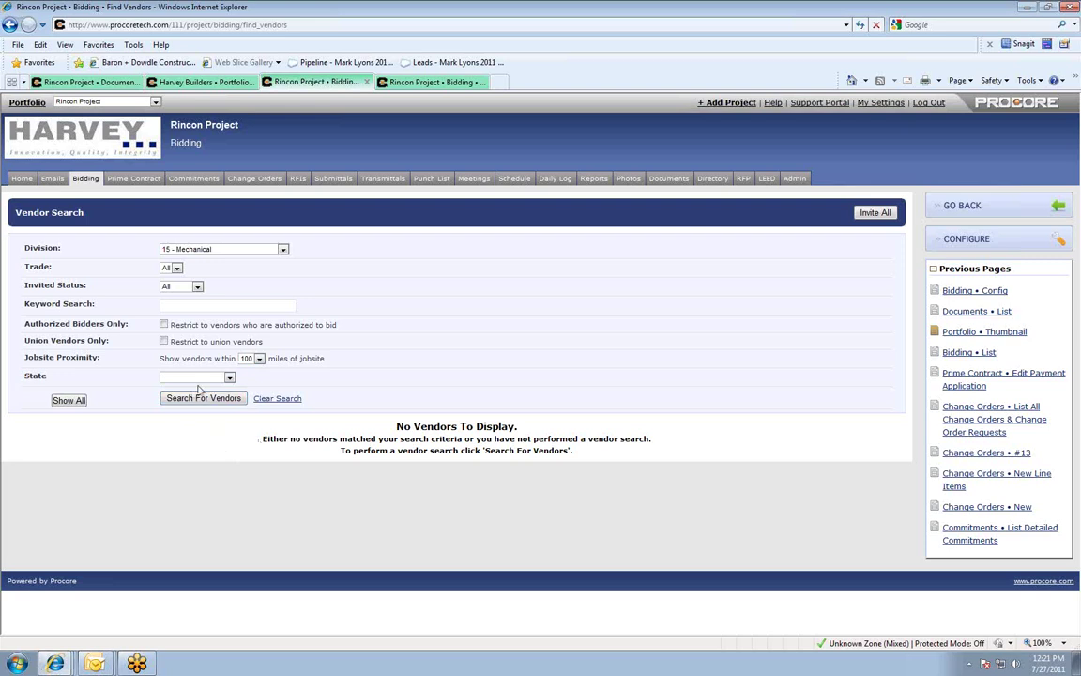
{"action": "left_click", "coordinate": [199, 378]}
{"action": "left_click", "coordinate": [197, 378]}
{"action": "left_click", "coordinate": [210, 402]}
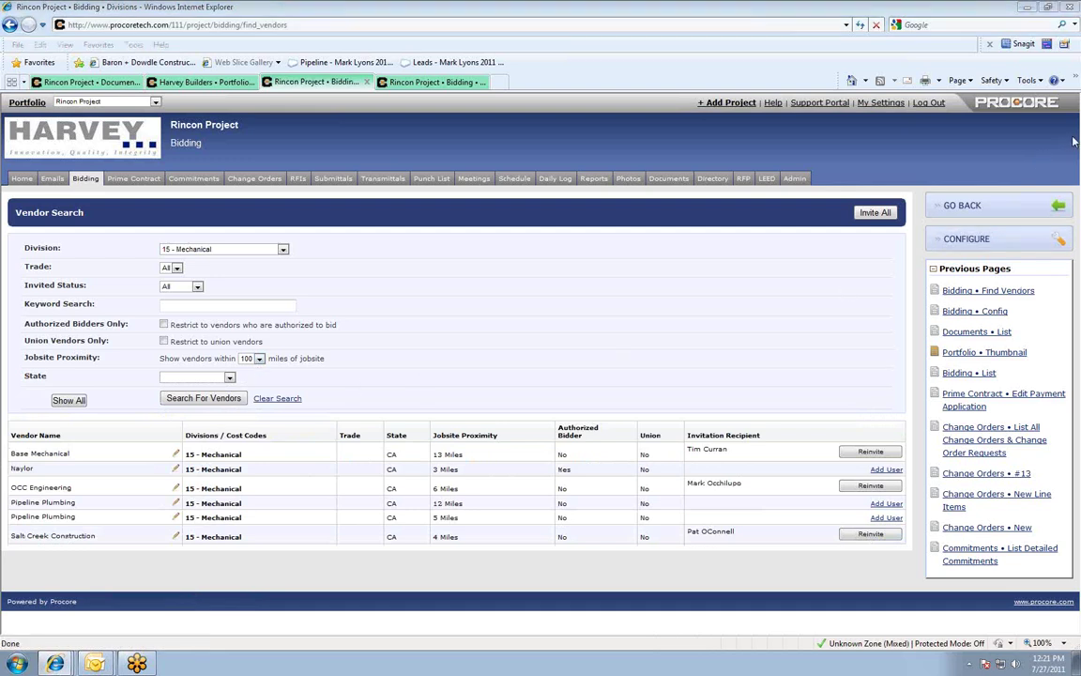
Step: Highlight the list of matching vendors and point out the Invite All and individual Reinvite options
{"action": "mouse_move", "coordinate": [284, 435]}
{"action": "left_mouse_down"}
{"action": "mouse_move", "coordinate": [44, 435]}
{"action": "mouse_move", "coordinate": [8, 460]}
{"action": "mouse_move", "coordinate": [66, 556]}
{"action": "mouse_move", "coordinate": [751, 561]}
{"action": "mouse_move", "coordinate": [939, 491]}
{"action": "mouse_move", "coordinate": [514, 434]}
{"action": "left_mouse_up"}
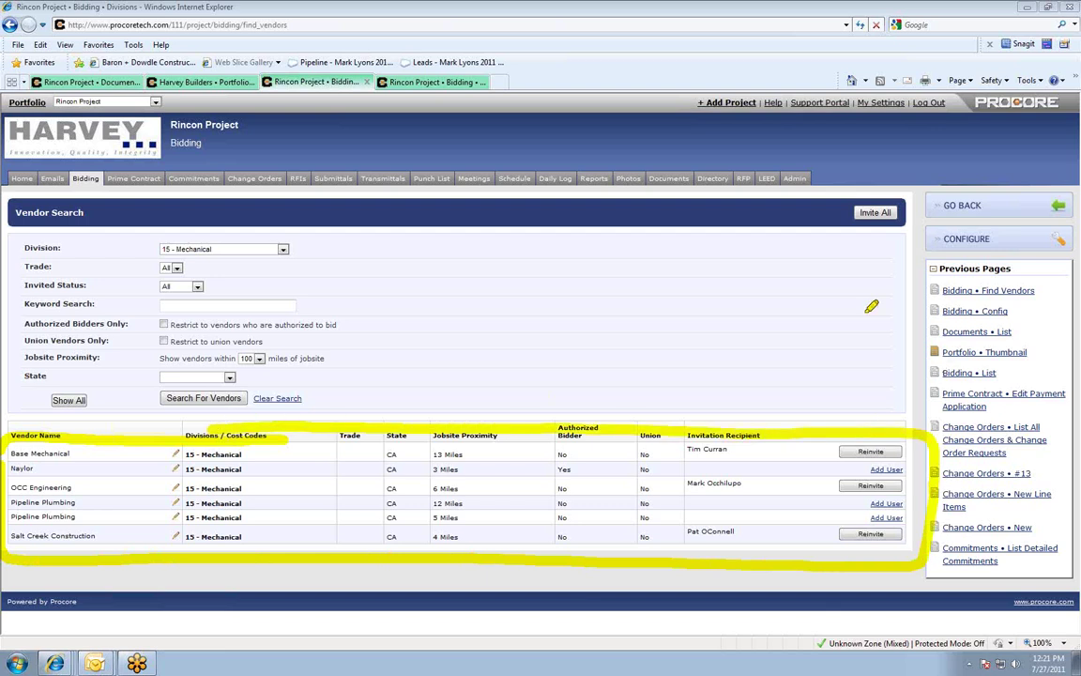
{"action": "mouse_move", "coordinate": [878, 257]}
{"action": "left_mouse_down"}
{"action": "mouse_move", "coordinate": [877, 375]}
{"action": "mouse_move", "coordinate": [859, 369]}
{"action": "mouse_move", "coordinate": [888, 367]}
{"action": "left_mouse_up"}
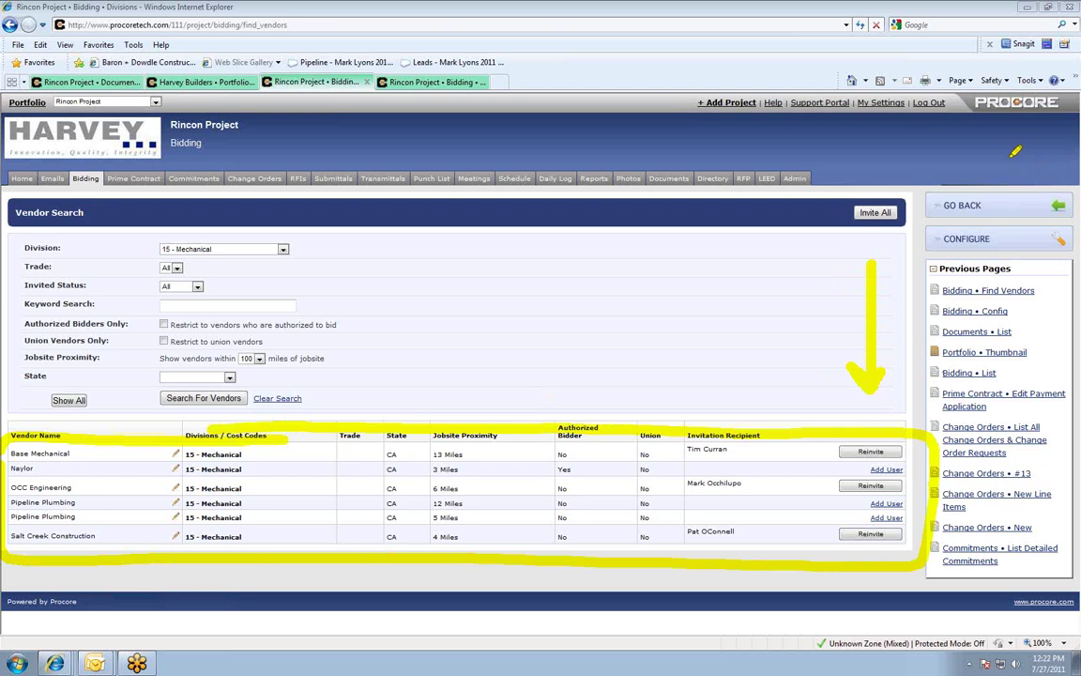
{"action": "key", "text": "Escape"}
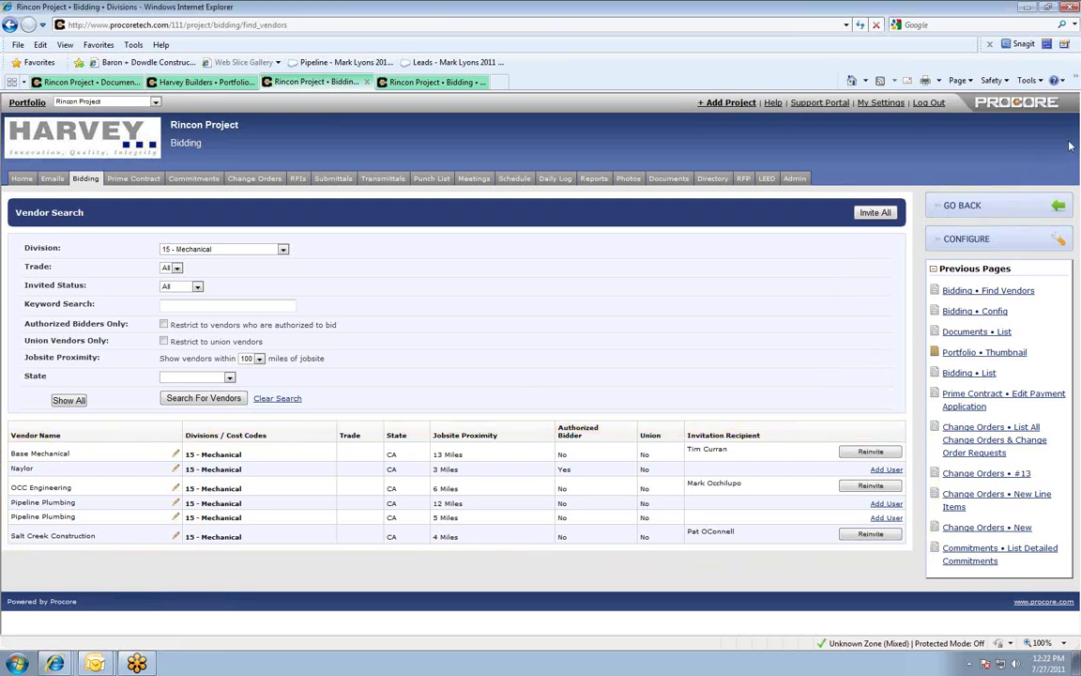
{"action": "mouse_move", "coordinate": [906, 185]}
{"action": "left_mouse_down"}
{"action": "mouse_move", "coordinate": [877, 271]}
{"action": "mouse_move", "coordinate": [908, 188]}
{"action": "left_mouse_up"}
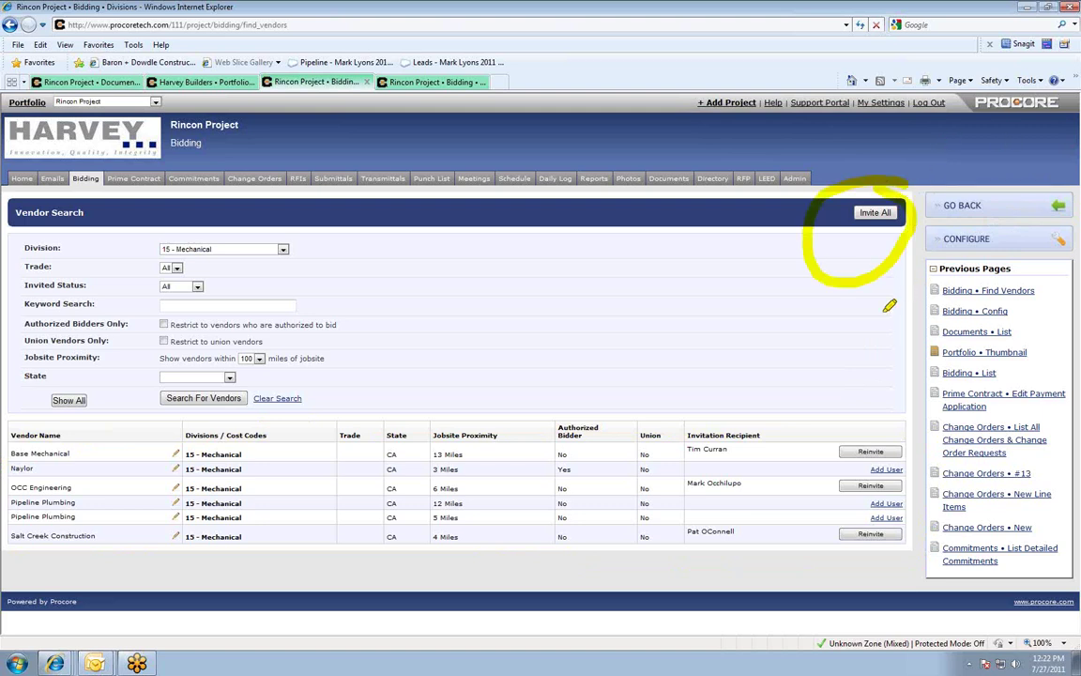
{"action": "mouse_move", "coordinate": [902, 451]}
{"action": "left_mouse_down"}
{"action": "mouse_move", "coordinate": [841, 453]}
{"action": "mouse_move", "coordinate": [902, 485]}
{"action": "left_mouse_up"}
{"action": "left_click_drag", "start_coordinate": [841, 533], "coordinate": [901, 533]}
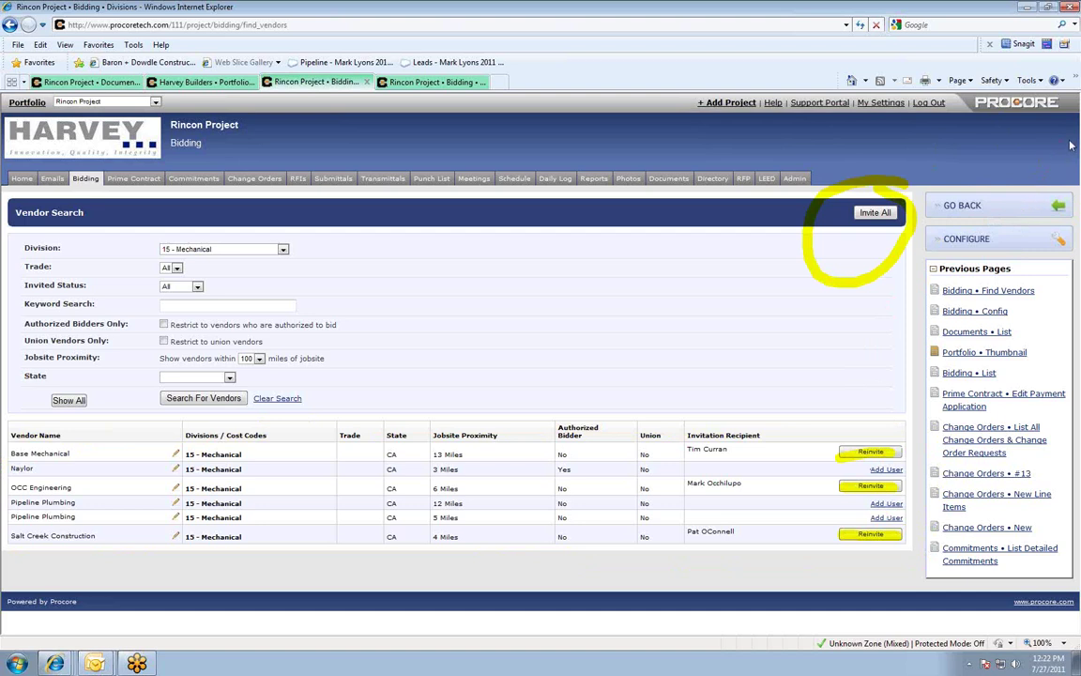
{"action": "key", "text": "Escape"}
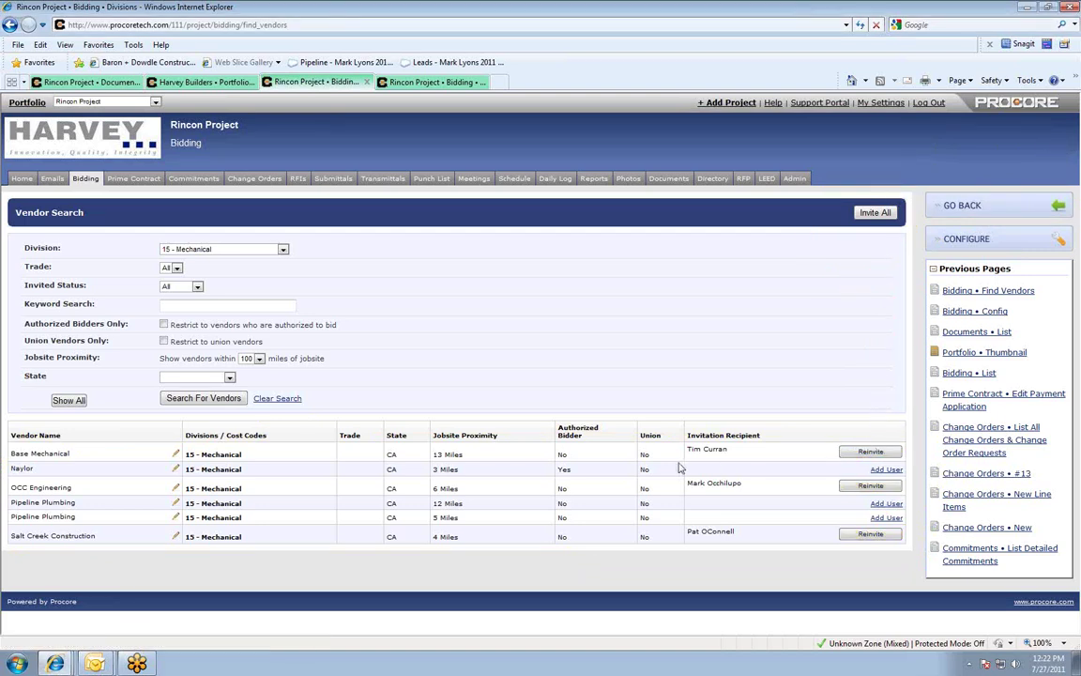
Step: Resend the invitation to bid to Base Mechanical's contact for the Electrical and Mechanical divisions
{"action": "left_click", "coordinate": [887, 484]}
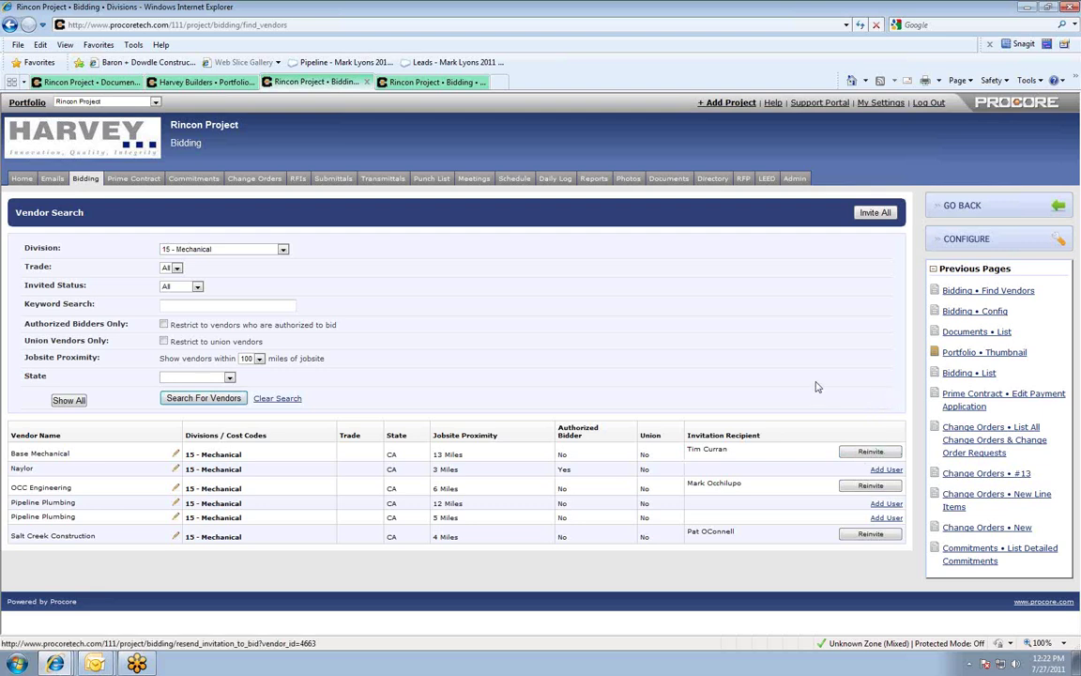
{"action": "left_click", "coordinate": [869, 452]}
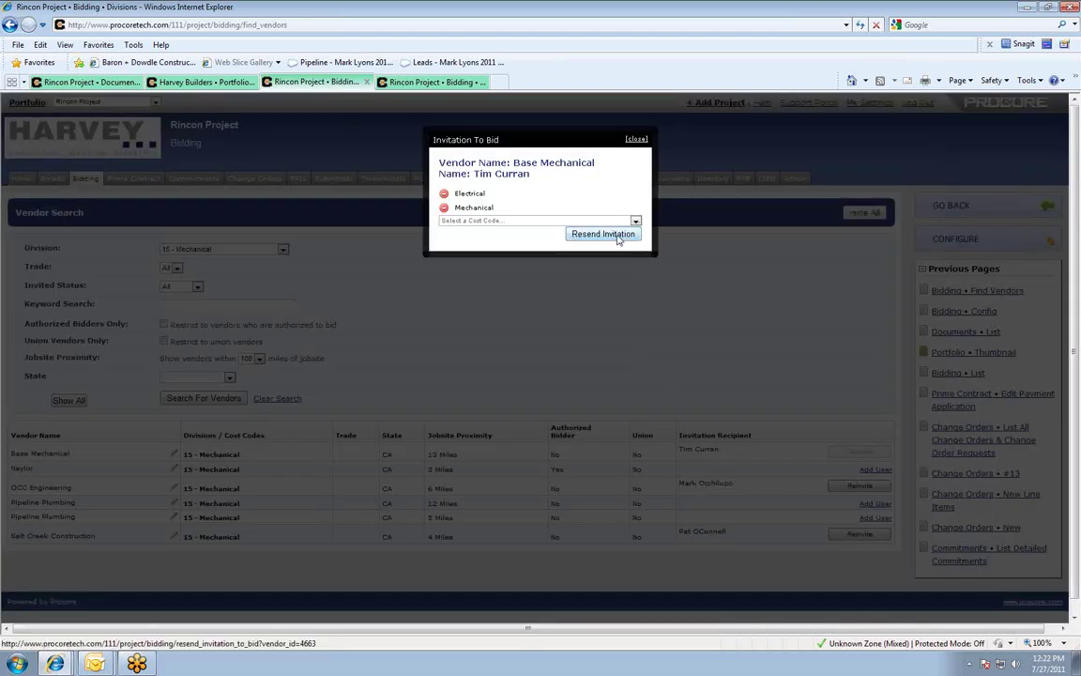
{"action": "left_click", "coordinate": [617, 237]}
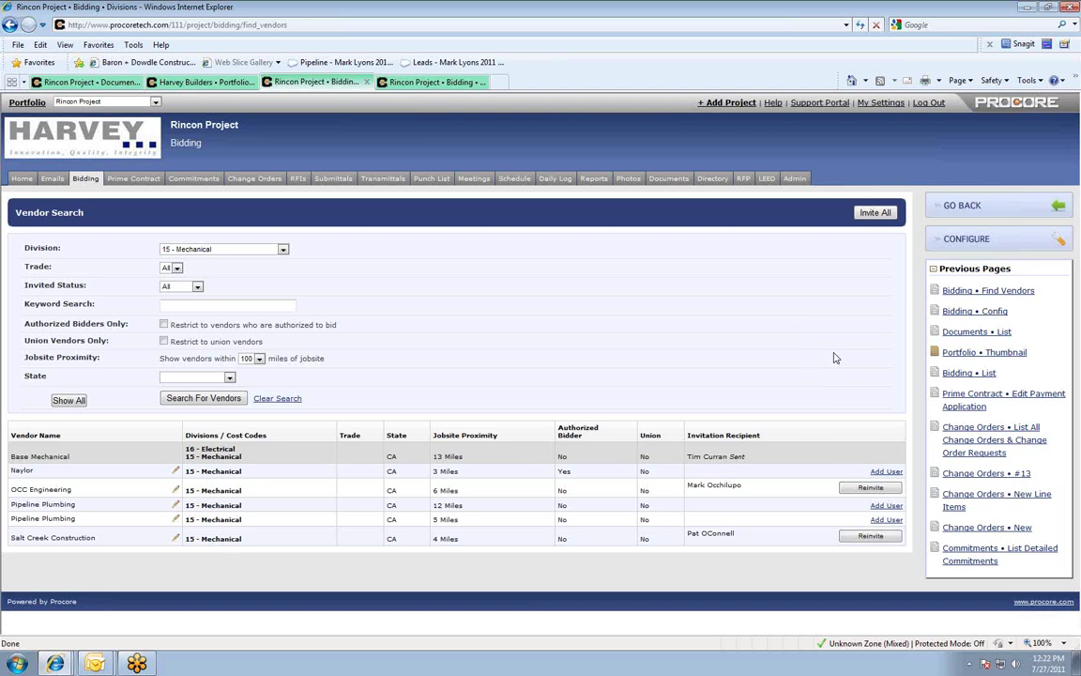
Step: From the By Division bidding view, open Channel Islands Company's bid sheet and bring up its Bidding Documents section
{"action": "left_click", "coordinate": [410, 84]}
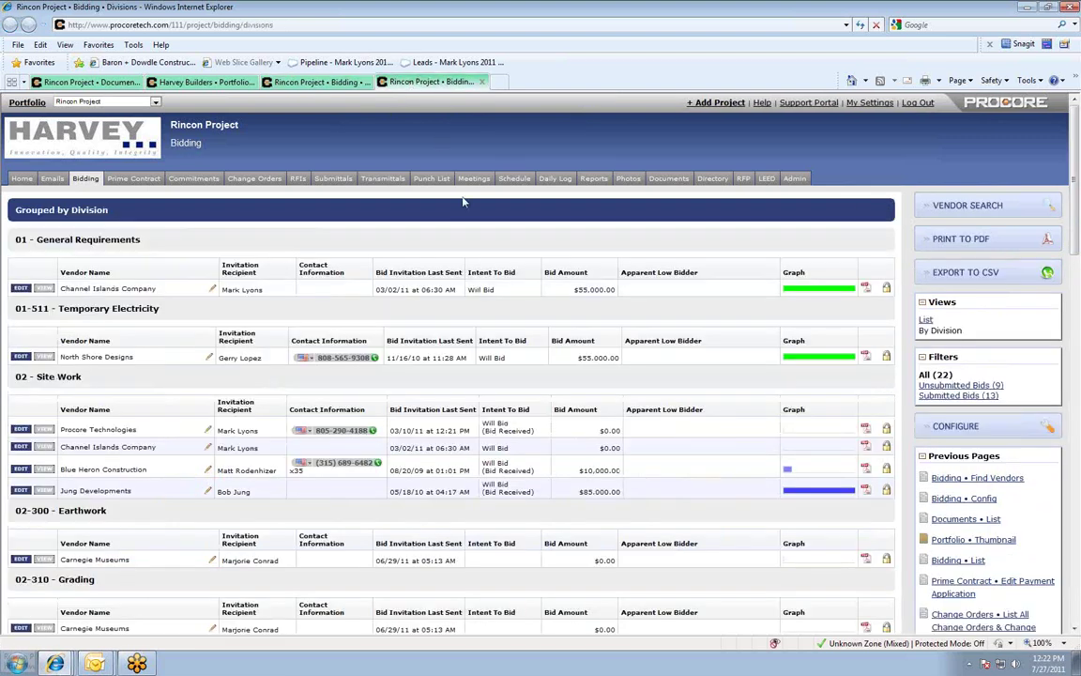
{"action": "left_click", "coordinate": [70, 288]}
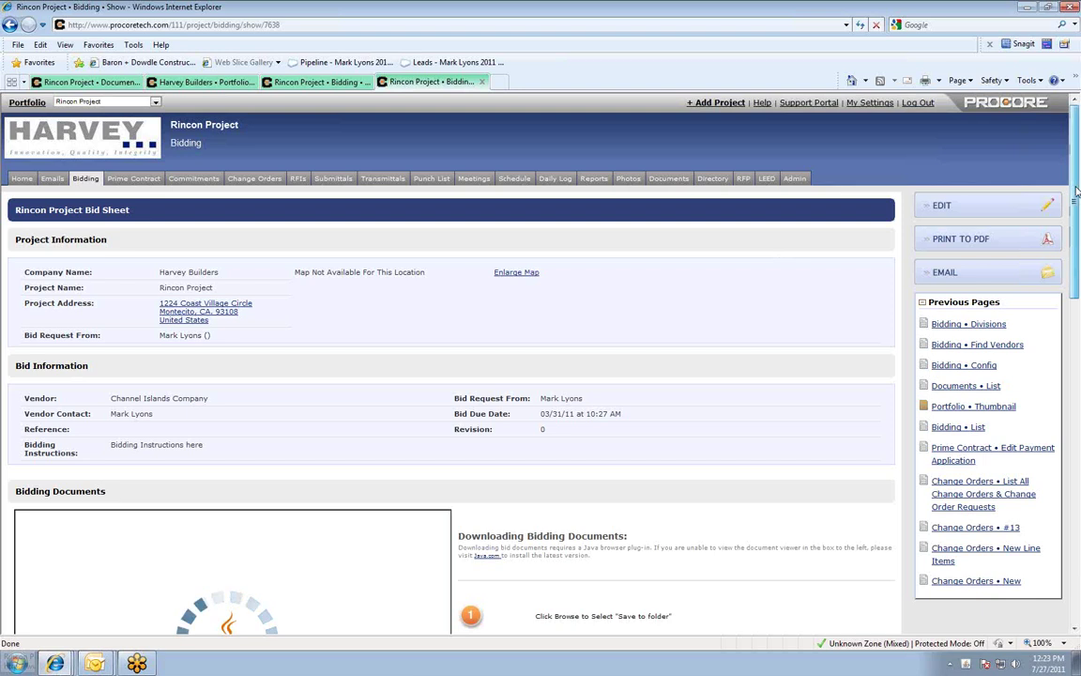
{"action": "scroll", "coordinate": [1077, 191], "scroll_direction": "down", "scroll_amount": 2}
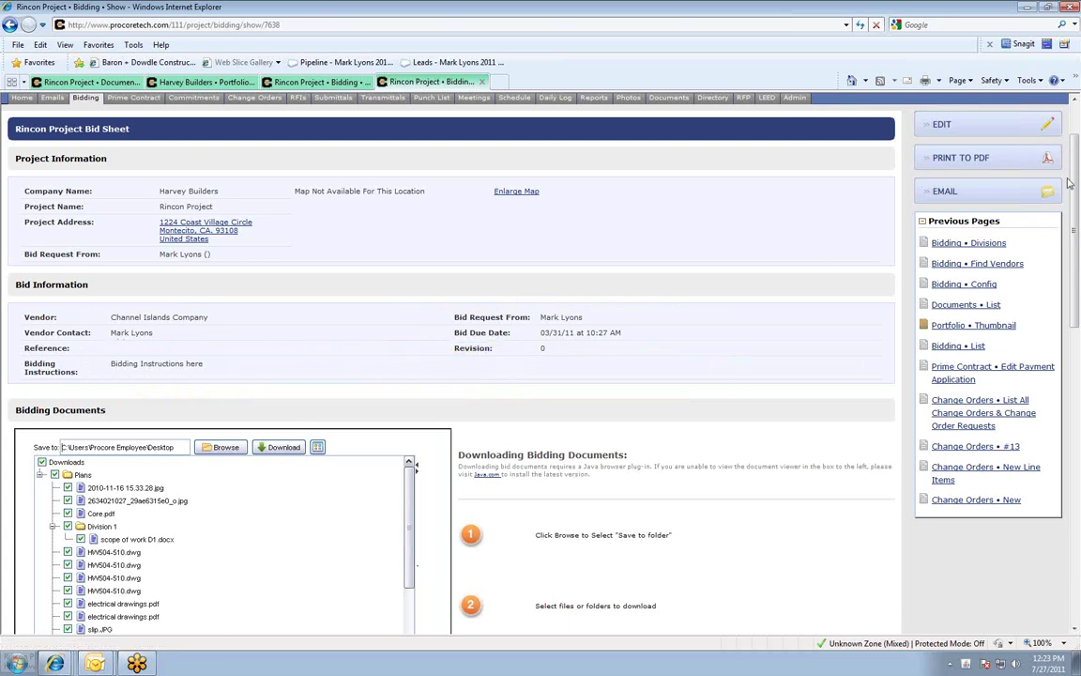
{"action": "left_click_drag", "start_coordinate": [1077, 192], "coordinate": [1076, 204]}
{"action": "scroll", "coordinate": [1070, 201], "scroll_direction": "down", "scroll_amount": 3}
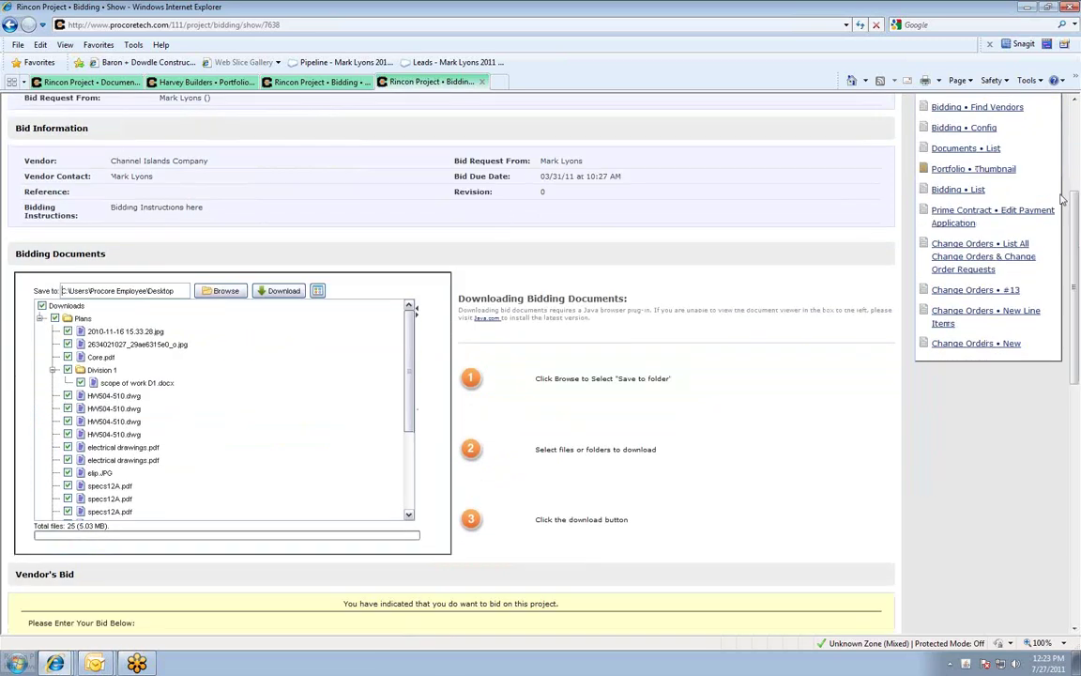
Step: Point out the bidding document list, its file selection, and the Browse and Download options for saving files
{"action": "mouse_move", "coordinate": [436, 249]}
{"action": "left_mouse_down"}
{"action": "mouse_move", "coordinate": [222, 245]}
{"action": "mouse_move", "coordinate": [169, 305]}
{"action": "left_mouse_up"}
{"action": "mouse_move", "coordinate": [413, 317]}
{"action": "left_mouse_down"}
{"action": "mouse_move", "coordinate": [458, 251]}
{"action": "mouse_move", "coordinate": [421, 233]}
{"action": "left_mouse_up"}
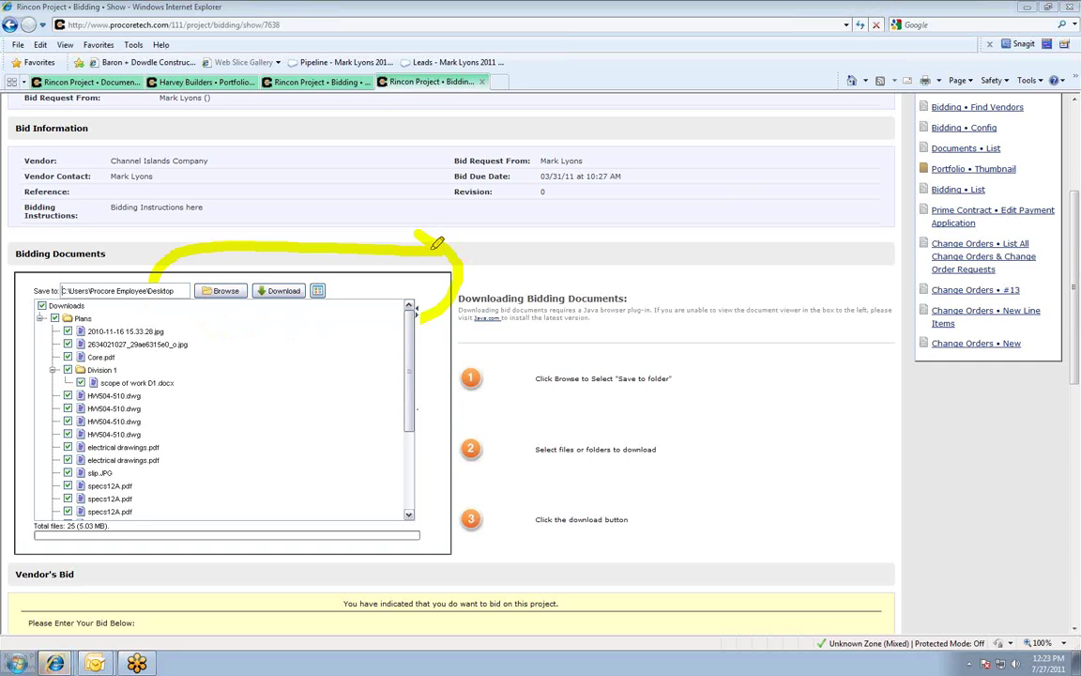
{"action": "mouse_move", "coordinate": [160, 516]}
{"action": "left_mouse_down"}
{"action": "mouse_move", "coordinate": [59, 516]}
{"action": "mouse_move", "coordinate": [47, 310]}
{"action": "left_mouse_up"}
{"action": "left_click_drag", "start_coordinate": [51, 334], "coordinate": [154, 333]}
{"action": "mouse_move", "coordinate": [179, 394]}
{"action": "left_mouse_down"}
{"action": "mouse_move", "coordinate": [180, 496]}
{"action": "mouse_move", "coordinate": [45, 498]}
{"action": "left_mouse_up"}
{"action": "mouse_move", "coordinate": [277, 234]}
{"action": "left_mouse_down"}
{"action": "mouse_move", "coordinate": [246, 270]}
{"action": "mouse_move", "coordinate": [308, 266]}
{"action": "mouse_move", "coordinate": [310, 313]}
{"action": "left_mouse_up"}
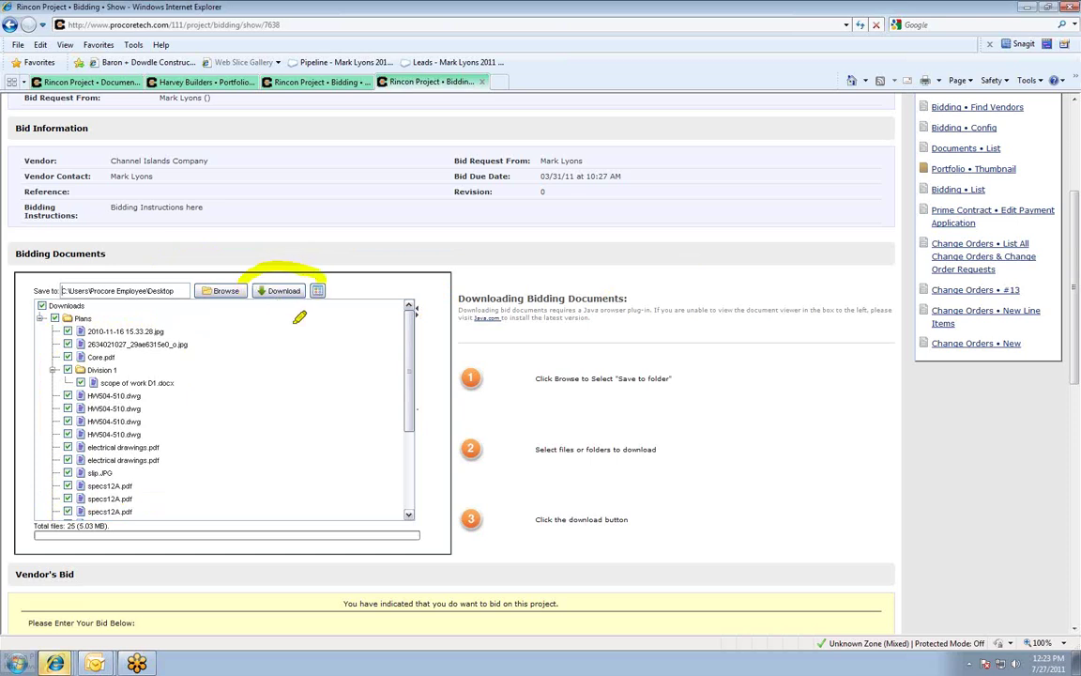
{"action": "mouse_move", "coordinate": [216, 267]}
{"action": "left_mouse_down"}
{"action": "mouse_move", "coordinate": [272, 209]}
{"action": "mouse_move", "coordinate": [816, 272]}
{"action": "mouse_move", "coordinate": [939, 450]}
{"action": "mouse_move", "coordinate": [950, 488]}
{"action": "left_mouse_up"}
{"action": "left_click_drag", "start_coordinate": [911, 452], "coordinate": [950, 486]}
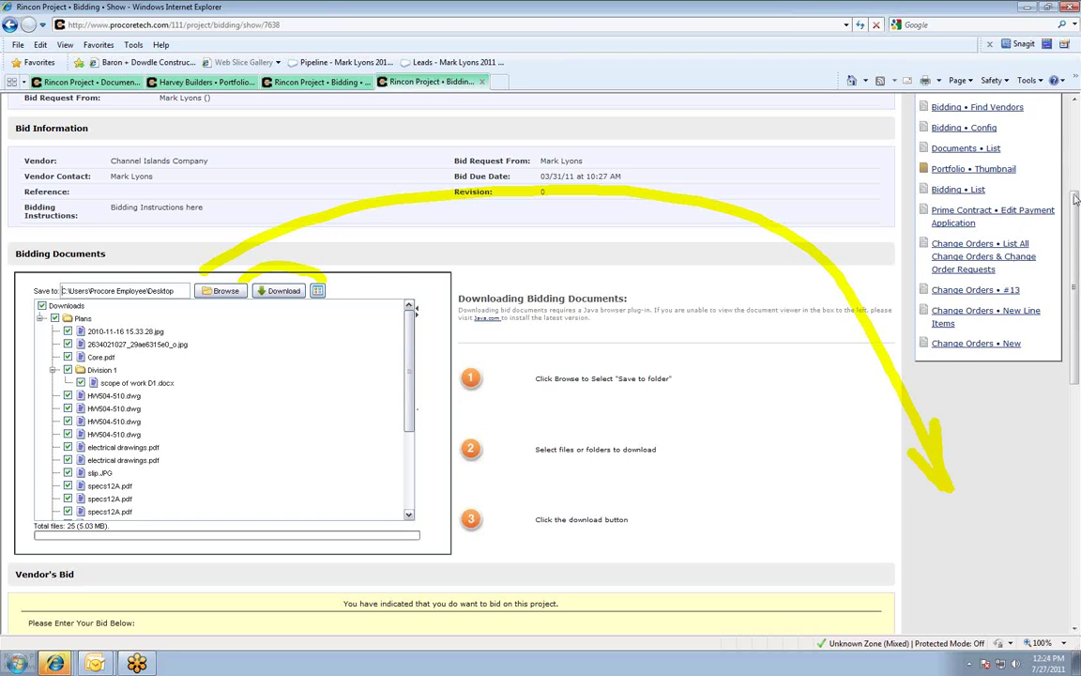
Step: Mark the Will Not Bid and Undecided options in the Vendor's Bid section and sketch a third choice between them leading to the bid form
{"action": "left_click_drag", "start_coordinate": [1076, 199], "coordinate": [1079, 223]}
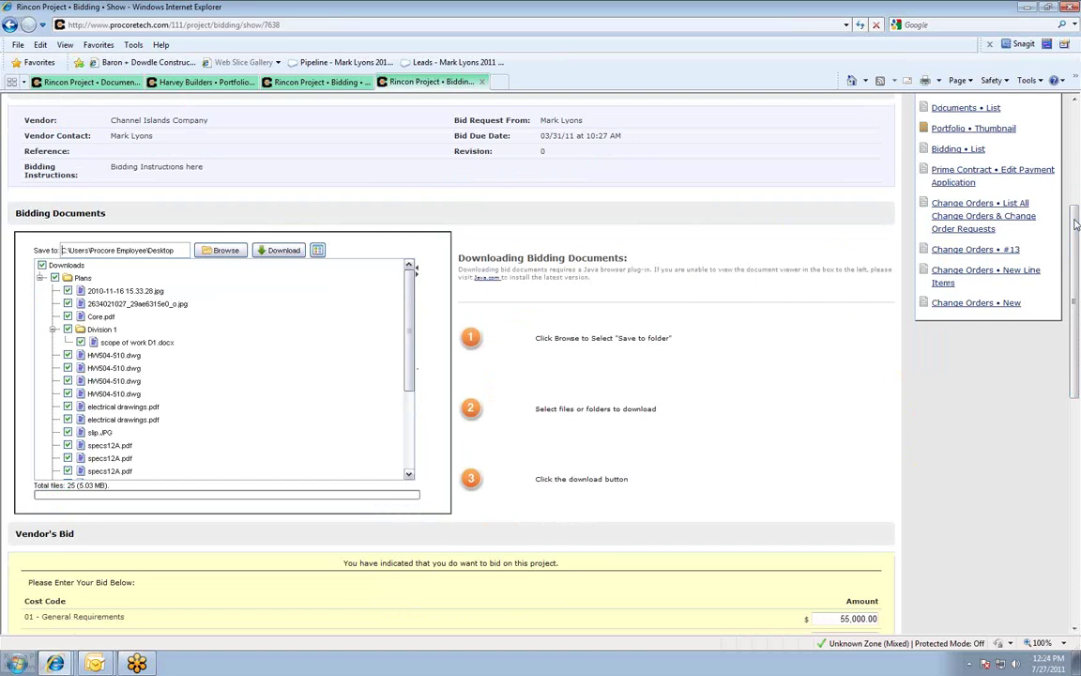
{"action": "left_click_drag", "start_coordinate": [1076, 223], "coordinate": [1075, 418]}
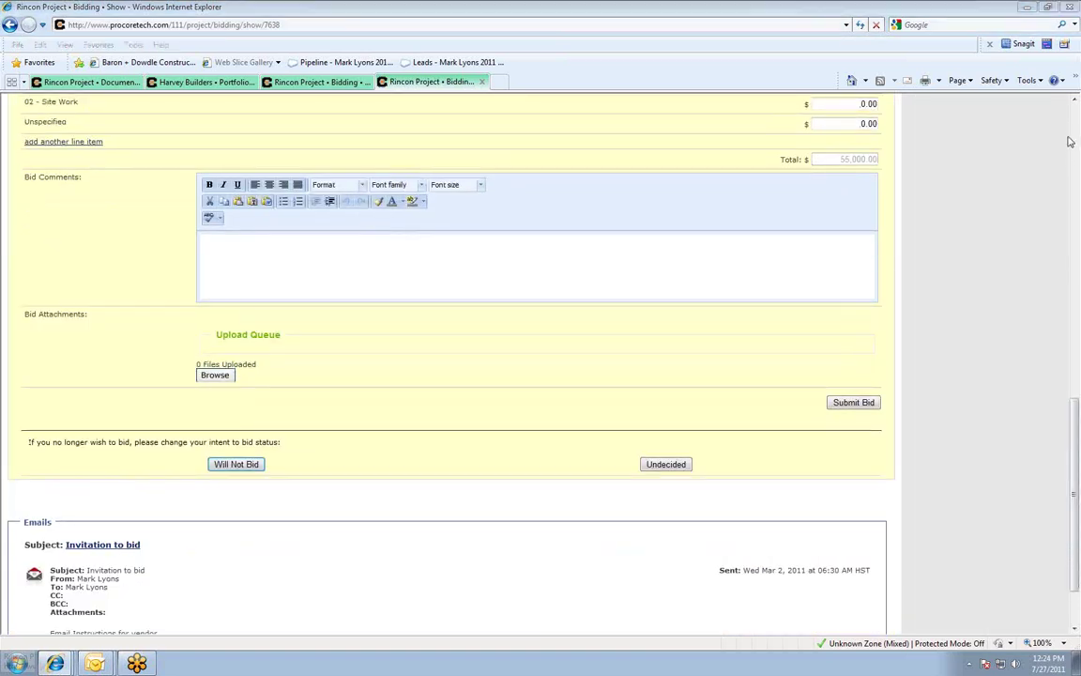
{"action": "mouse_move", "coordinate": [284, 434]}
{"action": "left_mouse_down"}
{"action": "mouse_move", "coordinate": [193, 490]}
{"action": "mouse_move", "coordinate": [291, 449]}
{"action": "left_mouse_up"}
{"action": "left_click_drag", "start_coordinate": [681, 439], "coordinate": [707, 475]}
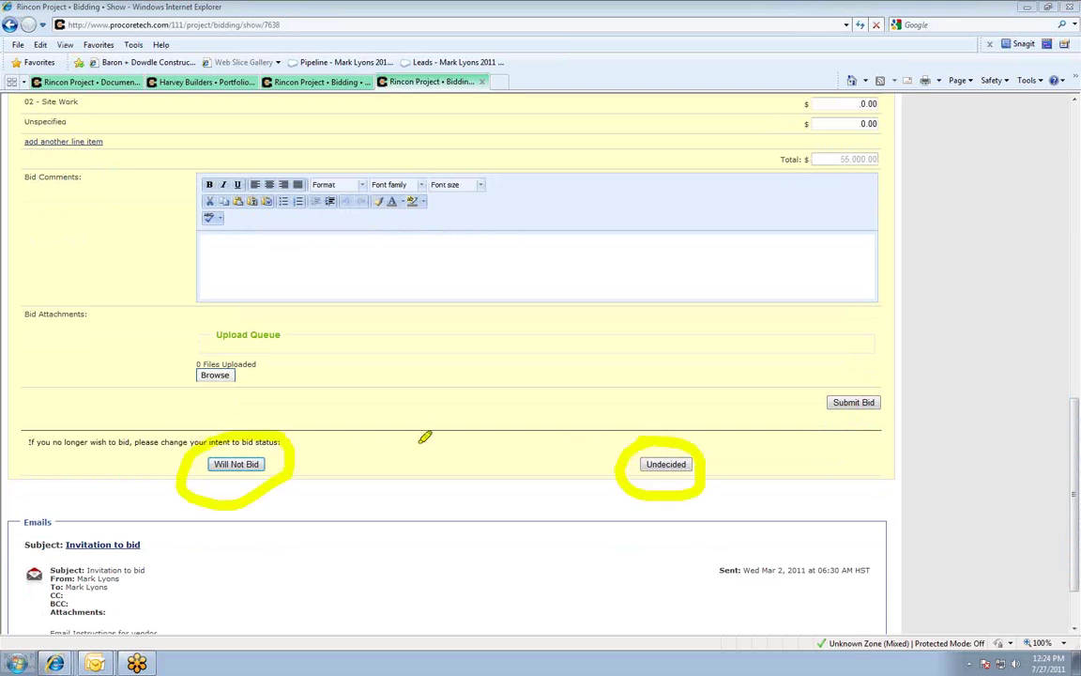
{"action": "mouse_move", "coordinate": [494, 438]}
{"action": "left_mouse_down"}
{"action": "mouse_move", "coordinate": [415, 440]}
{"action": "mouse_move", "coordinate": [369, 482]}
{"action": "mouse_move", "coordinate": [504, 487]}
{"action": "mouse_move", "coordinate": [507, 445]}
{"action": "left_mouse_up"}
{"action": "mouse_move", "coordinate": [408, 458]}
{"action": "left_mouse_down"}
{"action": "mouse_move", "coordinate": [454, 484]}
{"action": "mouse_move", "coordinate": [413, 484]}
{"action": "left_mouse_up"}
{"action": "mouse_move", "coordinate": [560, 499]}
{"action": "left_mouse_down"}
{"action": "mouse_move", "coordinate": [647, 519]}
{"action": "mouse_move", "coordinate": [993, 386]}
{"action": "mouse_move", "coordinate": [924, 324]}
{"action": "mouse_move", "coordinate": [951, 314]}
{"action": "left_mouse_up"}
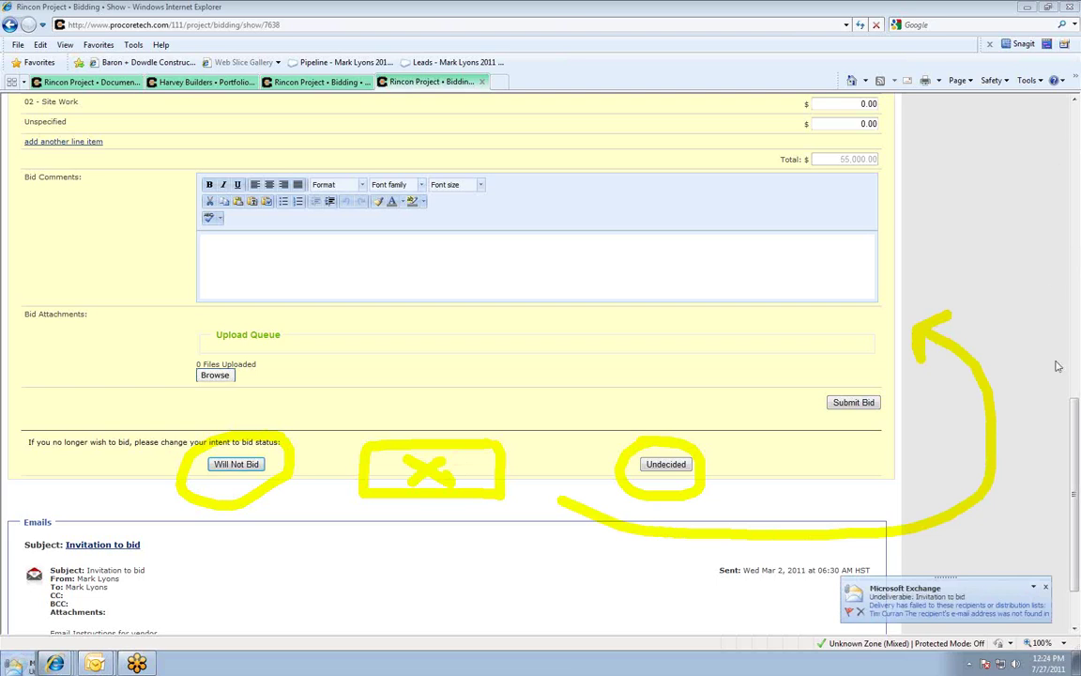
Step: Point out the bid amounts, Bid Comments, Bid Attachments and Submit Bid option in the Vendor's Bid form
{"action": "left_click_drag", "start_coordinate": [1077, 413], "coordinate": [1076, 340]}
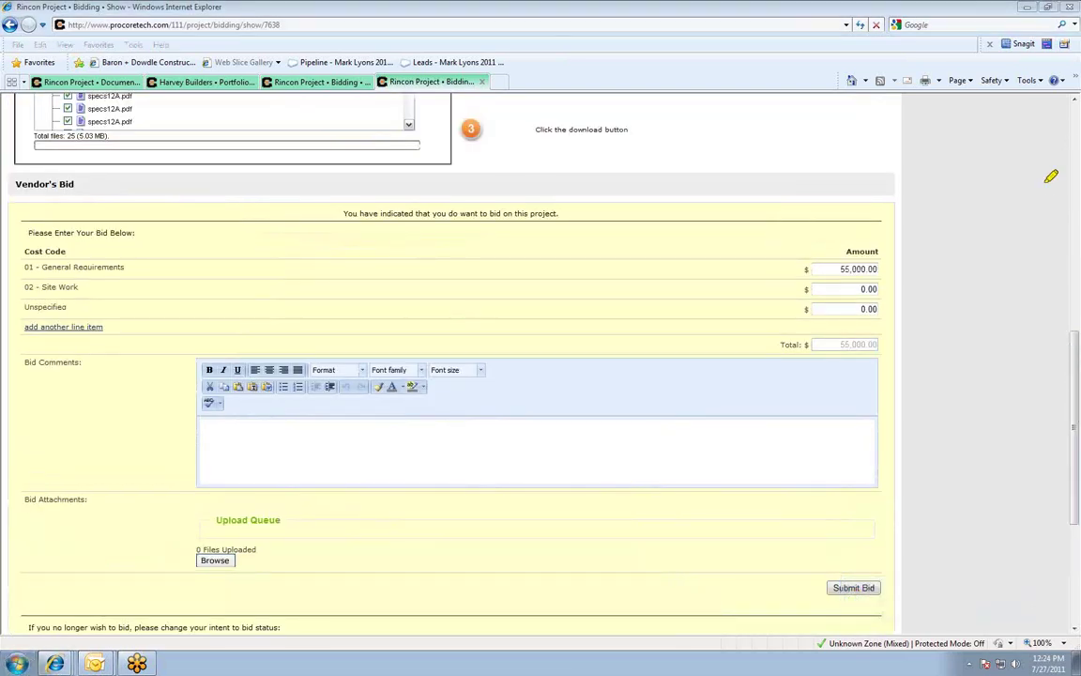
{"action": "mouse_move", "coordinate": [916, 248]}
{"action": "left_mouse_down"}
{"action": "mouse_move", "coordinate": [798, 265]}
{"action": "mouse_move", "coordinate": [844, 337]}
{"action": "mouse_move", "coordinate": [939, 274]}
{"action": "mouse_move", "coordinate": [918, 236]}
{"action": "left_mouse_up"}
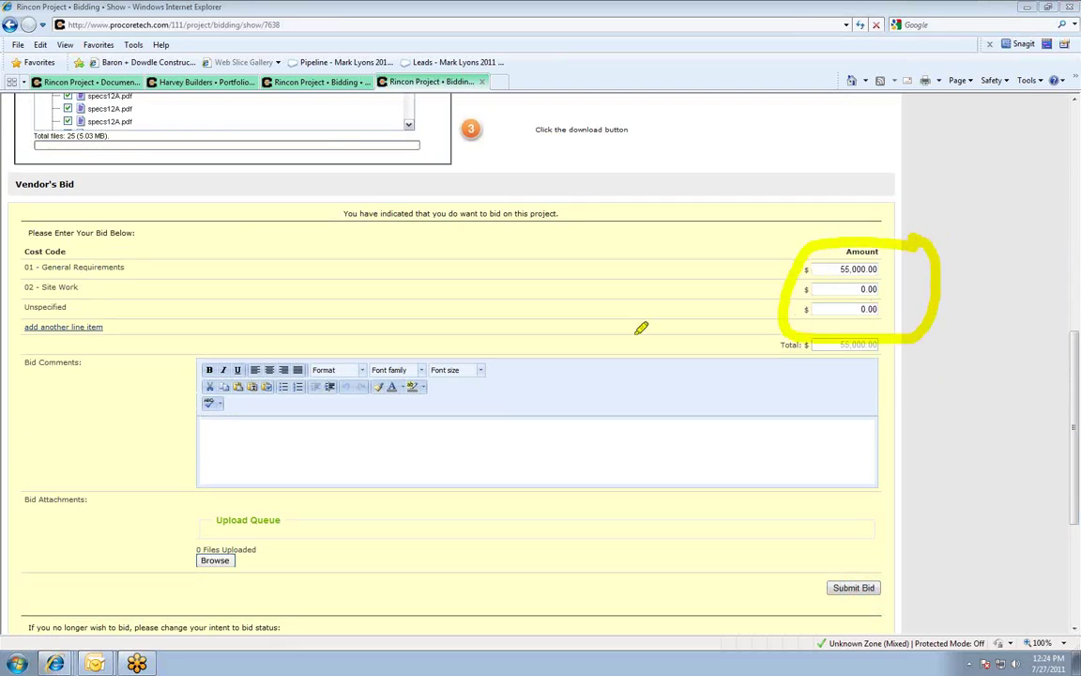
{"action": "mouse_move", "coordinate": [197, 419]}
{"action": "left_mouse_down"}
{"action": "mouse_move", "coordinate": [528, 418]}
{"action": "mouse_move", "coordinate": [529, 478]}
{"action": "mouse_move", "coordinate": [218, 483]}
{"action": "mouse_move", "coordinate": [205, 427]}
{"action": "left_mouse_up"}
{"action": "mouse_move", "coordinate": [307, 517]}
{"action": "left_mouse_down"}
{"action": "mouse_move", "coordinate": [268, 507]}
{"action": "mouse_move", "coordinate": [158, 539]}
{"action": "mouse_move", "coordinate": [306, 591]}
{"action": "mouse_move", "coordinate": [310, 514]}
{"action": "left_mouse_up"}
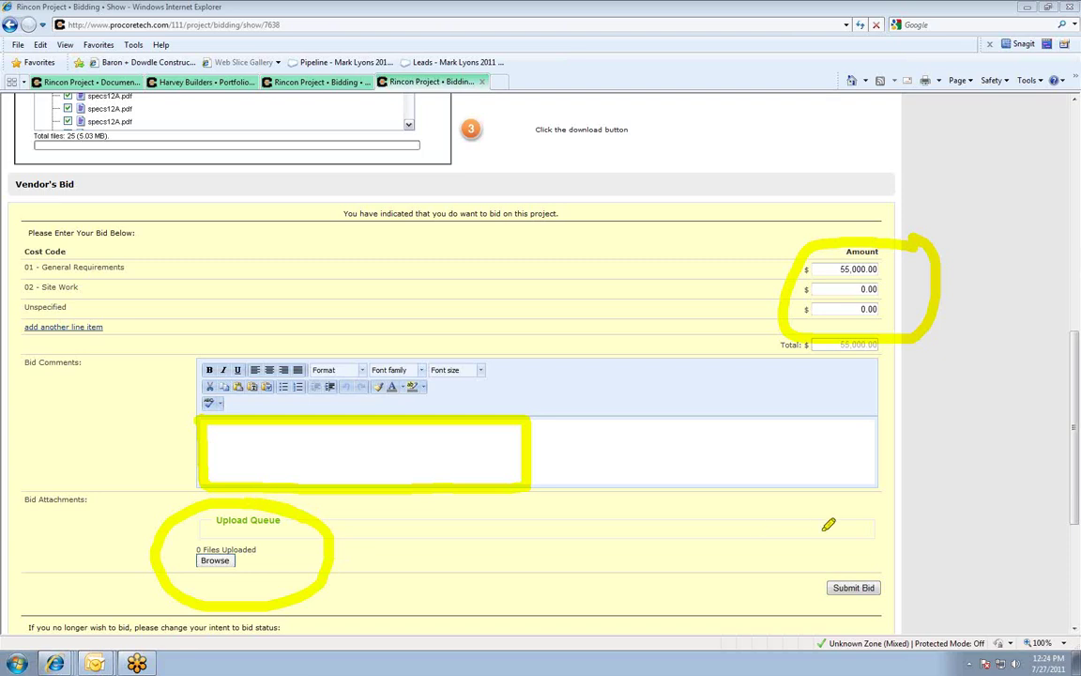
{"action": "mouse_move", "coordinate": [904, 551]}
{"action": "left_mouse_down"}
{"action": "mouse_move", "coordinate": [808, 587]}
{"action": "mouse_move", "coordinate": [918, 619]}
{"action": "mouse_move", "coordinate": [899, 550]}
{"action": "left_mouse_up"}
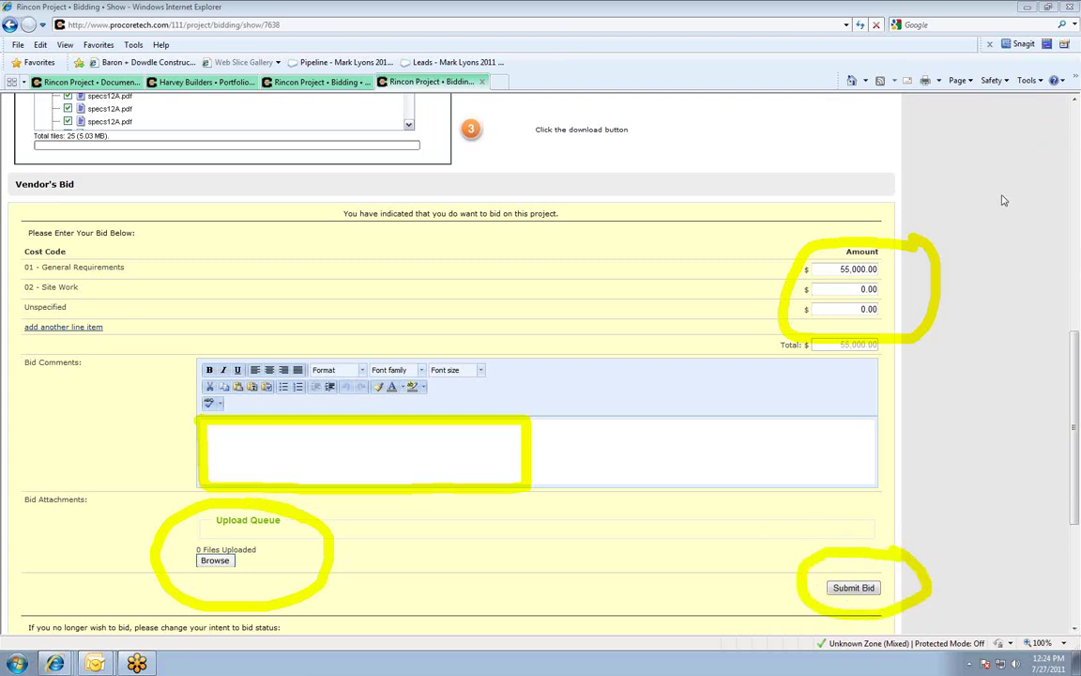
Step: Leave the vendor search and display the project's bidding list grouped by division
{"action": "left_click", "coordinate": [315, 82]}
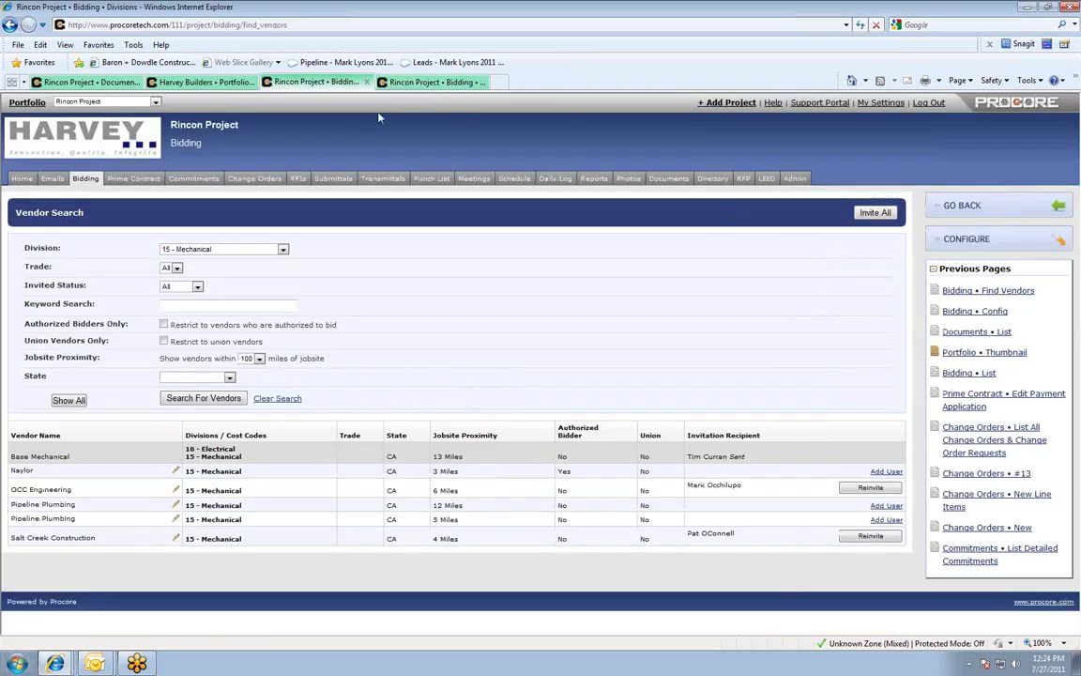
{"action": "left_click", "coordinate": [86, 178]}
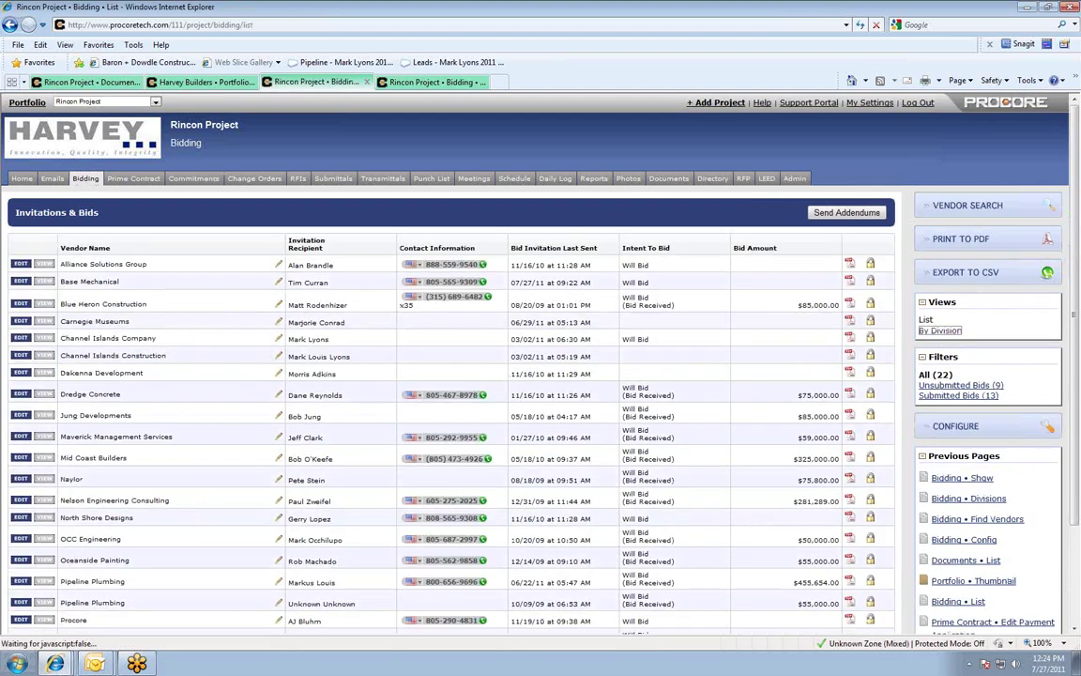
{"action": "left_click", "coordinate": [941, 330]}
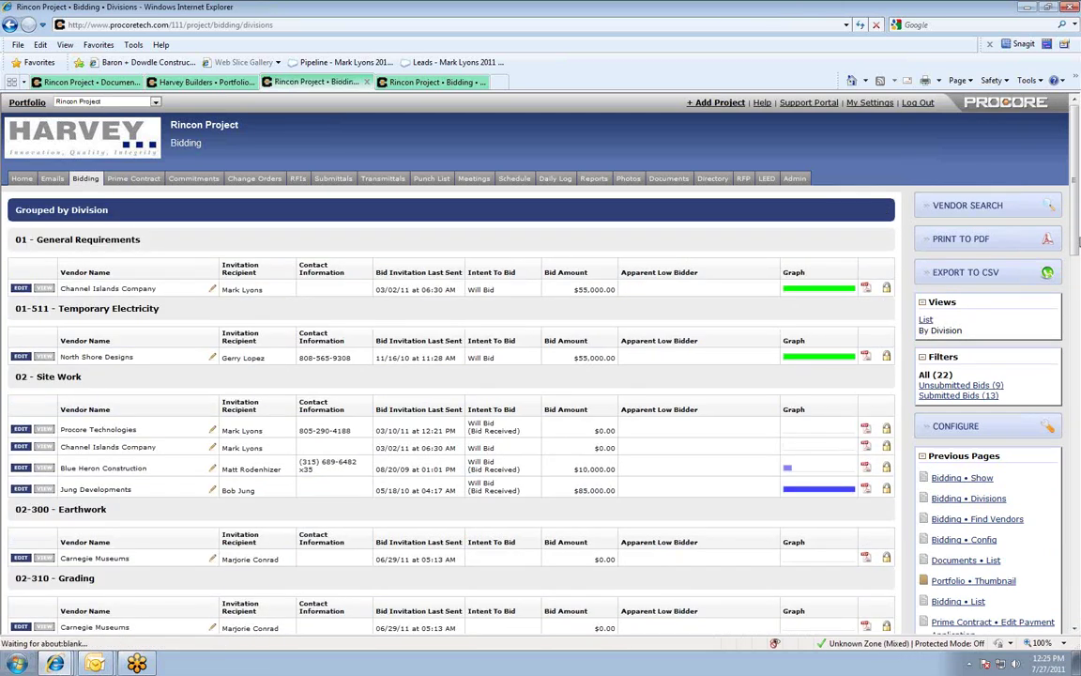
{"action": "scroll", "coordinate": [1077, 241], "scroll_direction": "down", "scroll_amount": 1}
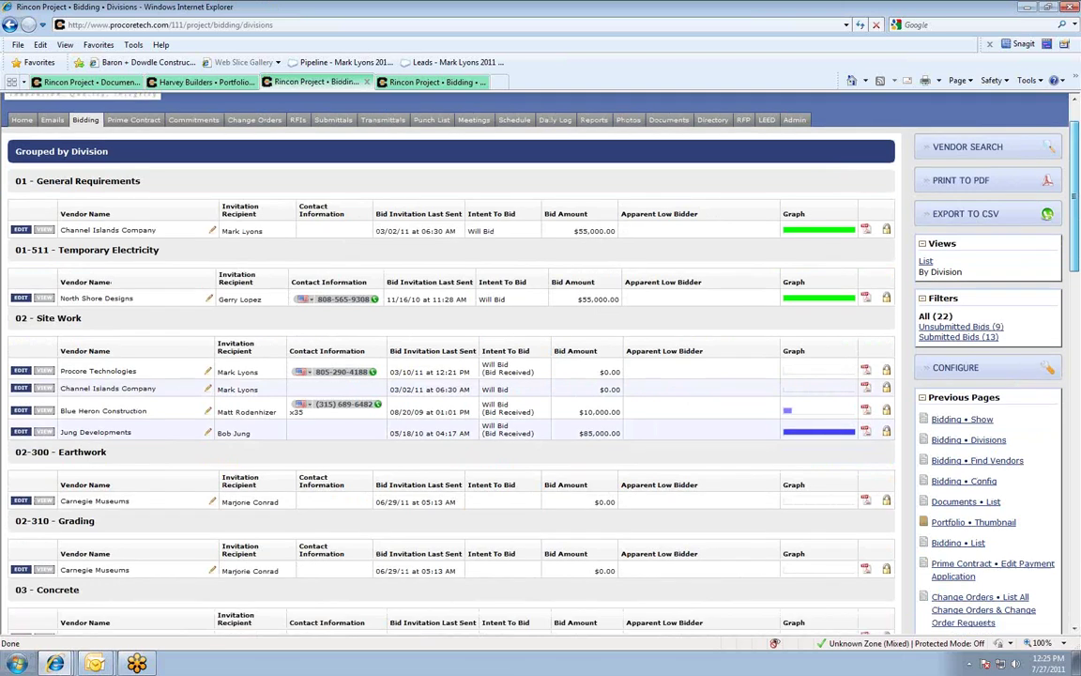
Step: Highlight the division headings General Requirements, Temporary Electricity and Site Work in the grouped bid list
{"action": "left_click", "coordinate": [961, 180]}
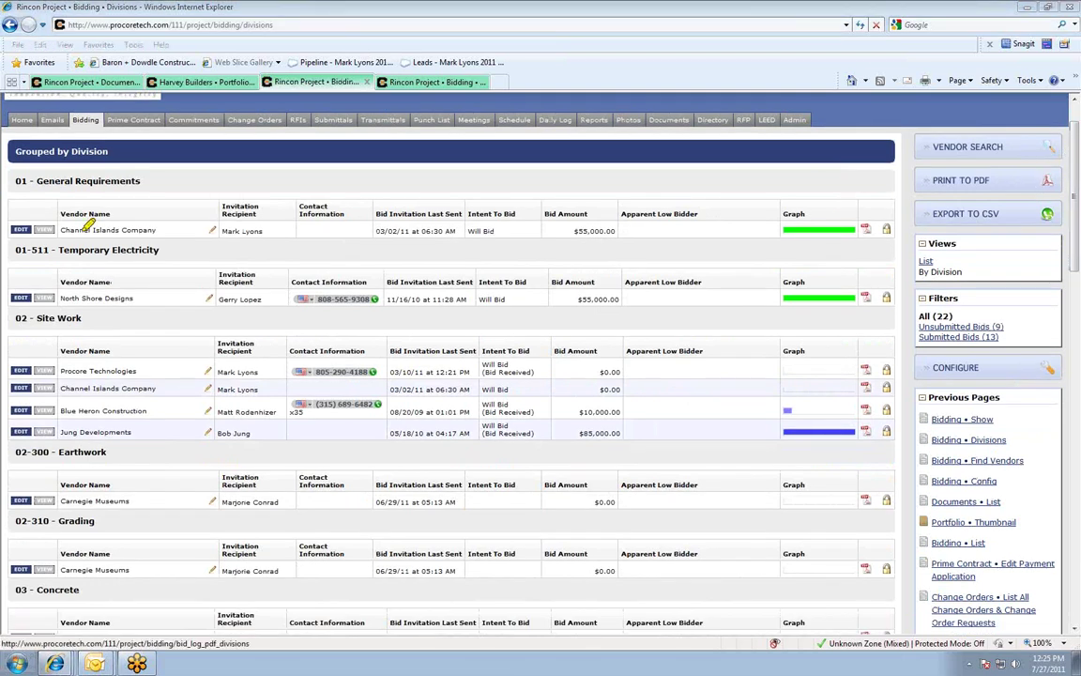
{"action": "left_click_drag", "start_coordinate": [10, 181], "coordinate": [201, 181]}
{"action": "left_click_drag", "start_coordinate": [11, 250], "coordinate": [159, 250]}
{"action": "left_click_drag", "start_coordinate": [11, 319], "coordinate": [83, 318]}
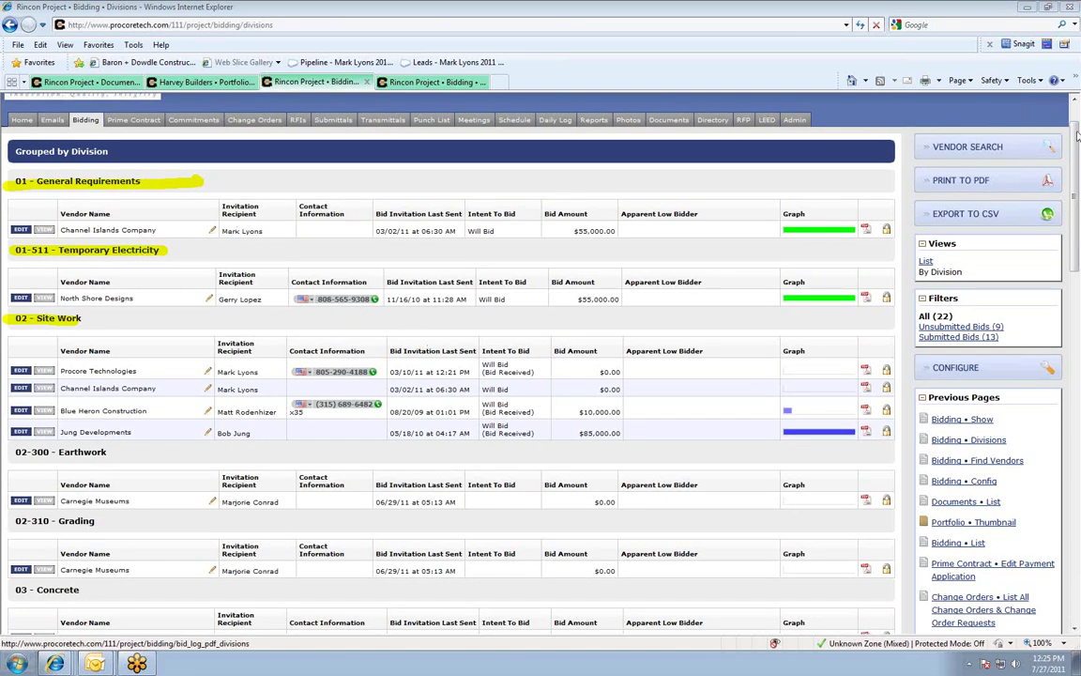
Step: Highlight Channel Islands Company's entry under General Requirements, including its invitation date and intent to bid, and circle its bid amount
{"action": "key", "text": "ctrl+shift+d"}
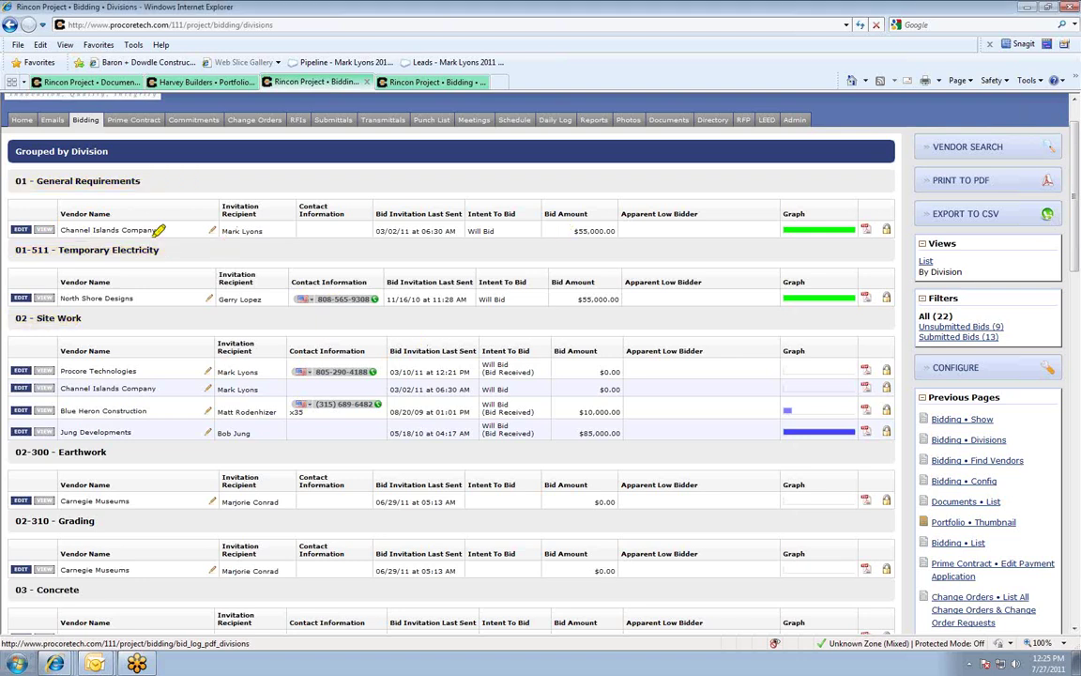
{"action": "left_click_drag", "start_coordinate": [62, 230], "coordinate": [268, 231]}
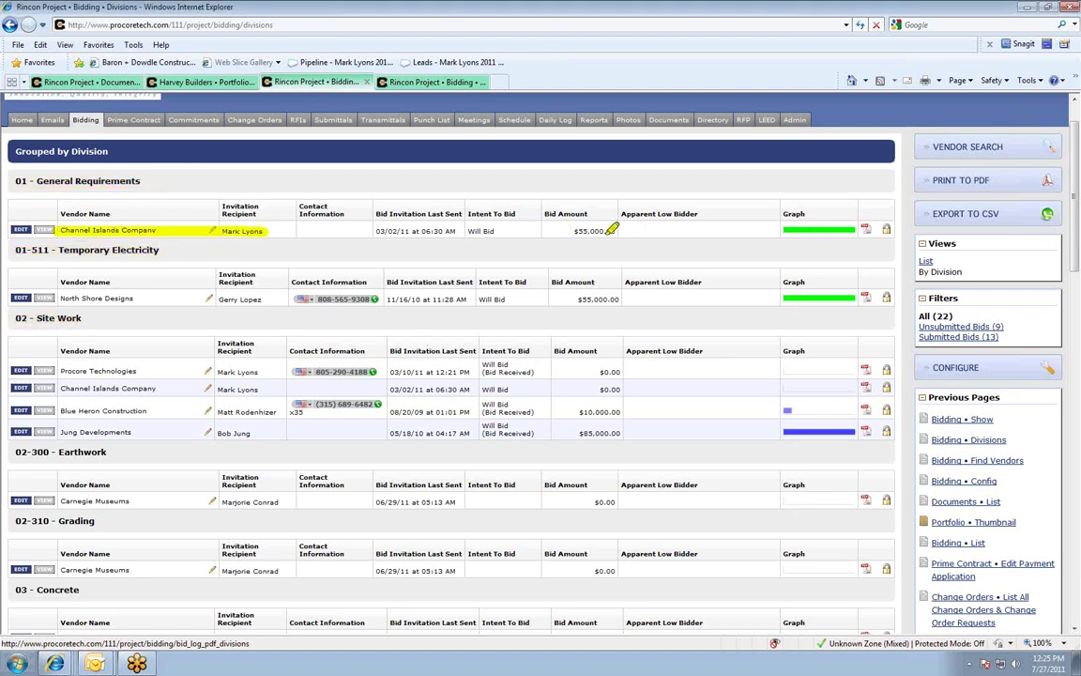
{"action": "left_click_drag", "start_coordinate": [373, 232], "coordinate": [522, 231]}
{"action": "mouse_move", "coordinate": [622, 213]}
{"action": "left_mouse_down"}
{"action": "mouse_move", "coordinate": [553, 211]}
{"action": "mouse_move", "coordinate": [601, 261]}
{"action": "mouse_move", "coordinate": [624, 199]}
{"action": "left_mouse_up"}
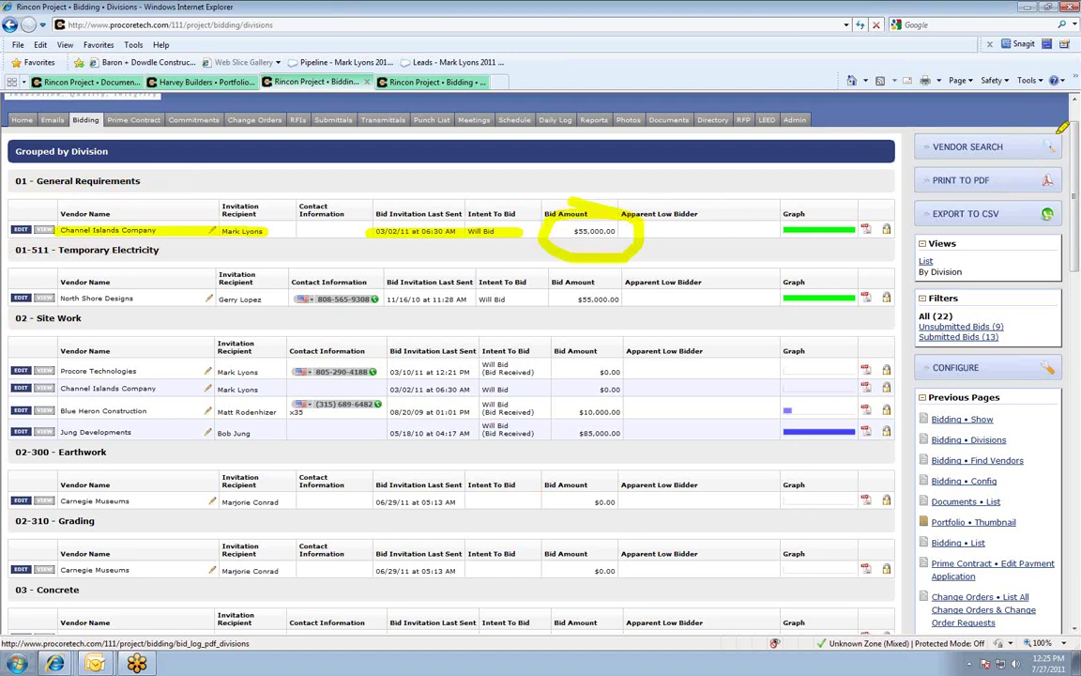
{"action": "key", "text": "Escape"}
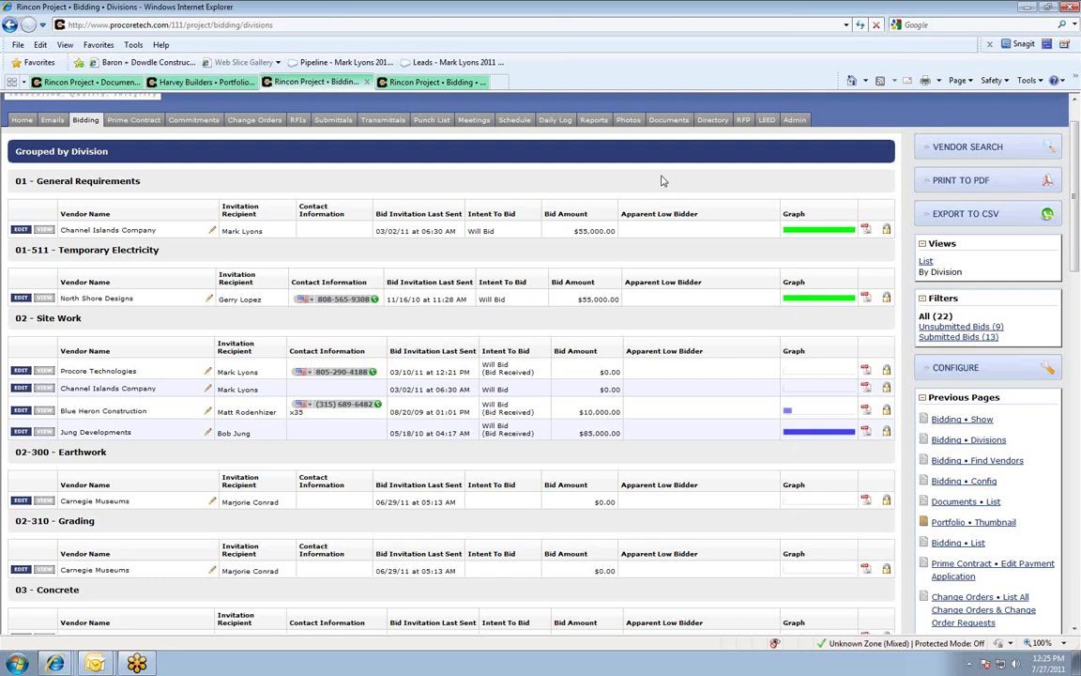
Step: Open Channel Islands Company's bid sheet and mark the Emails section containing the Invitation to bid with a circle and an arrow
{"action": "left_click", "coordinate": [44, 230]}
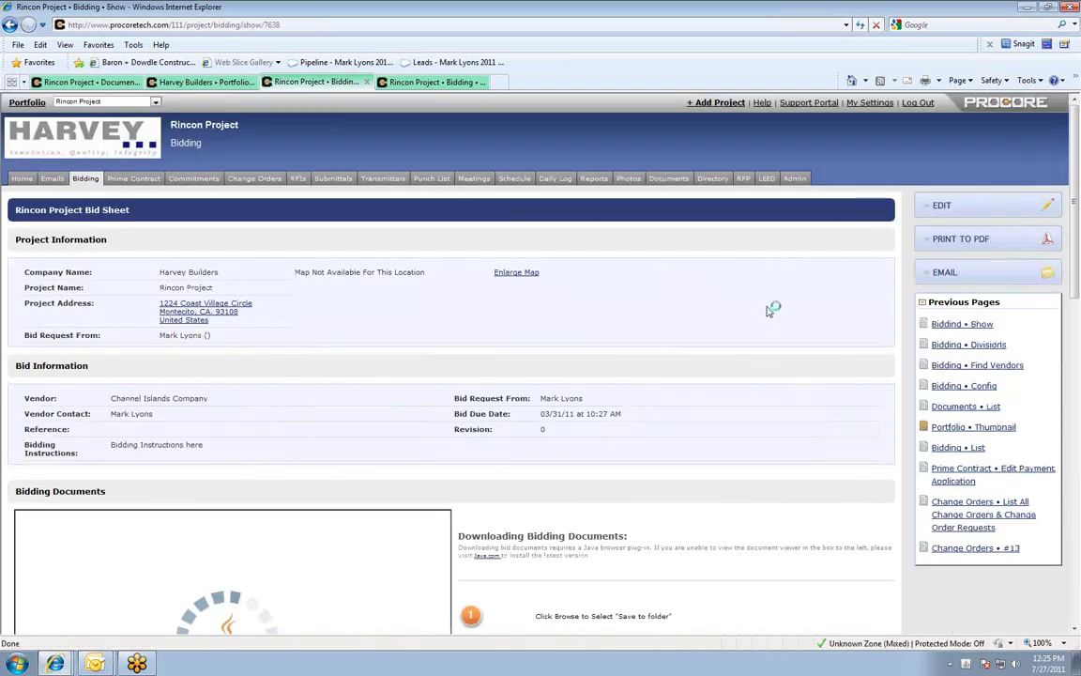
{"action": "scroll", "coordinate": [567, 323], "scroll_direction": "down", "scroll_amount": 1}
{"action": "scroll", "coordinate": [567, 323], "scroll_direction": "down", "scroll_amount": 10}
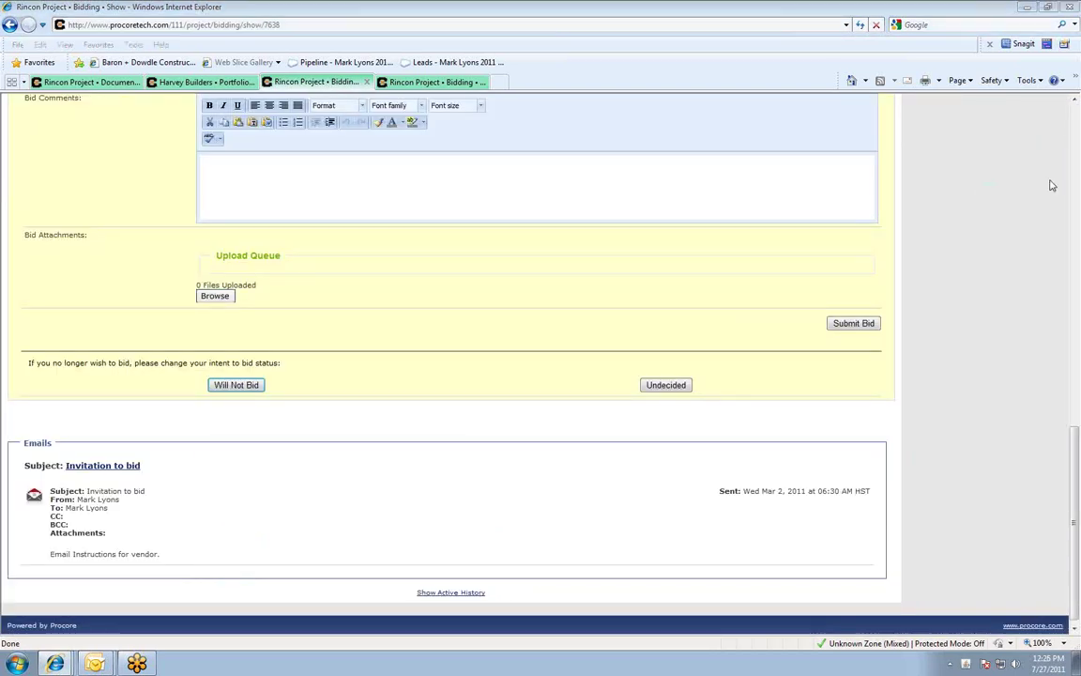
{"action": "mouse_move", "coordinate": [205, 430]}
{"action": "left_mouse_down"}
{"action": "mouse_move", "coordinate": [121, 589]}
{"action": "mouse_move", "coordinate": [103, 430]}
{"action": "left_mouse_up"}
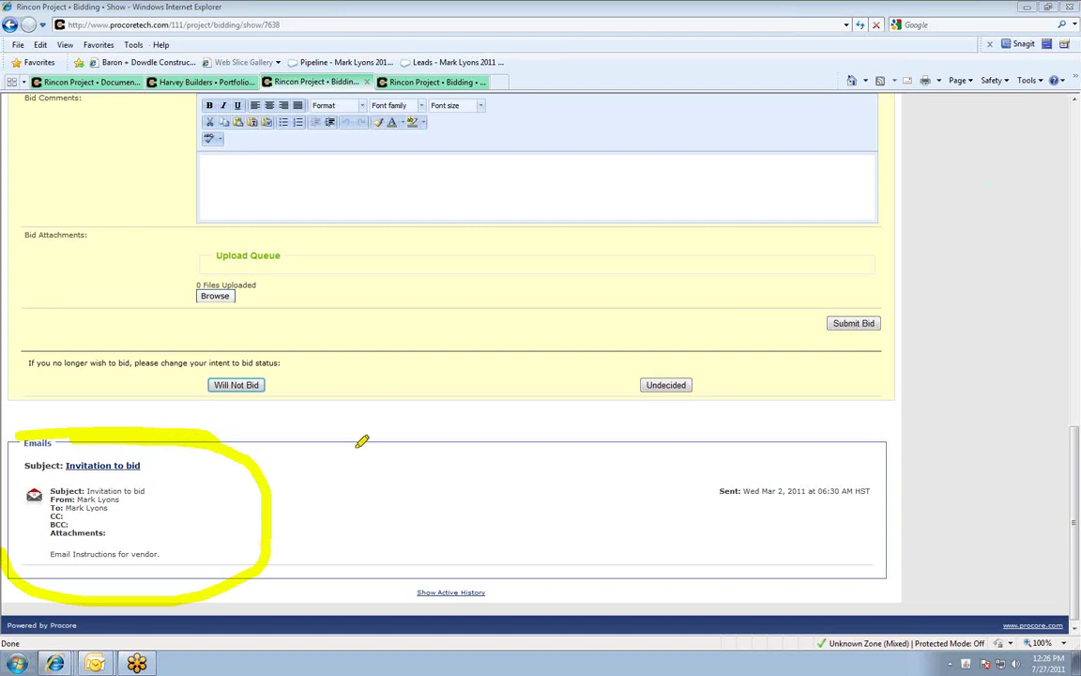
{"action": "mouse_move", "coordinate": [554, 491]}
{"action": "left_mouse_down"}
{"action": "mouse_move", "coordinate": [295, 491]}
{"action": "mouse_move", "coordinate": [319, 507]}
{"action": "left_mouse_up"}
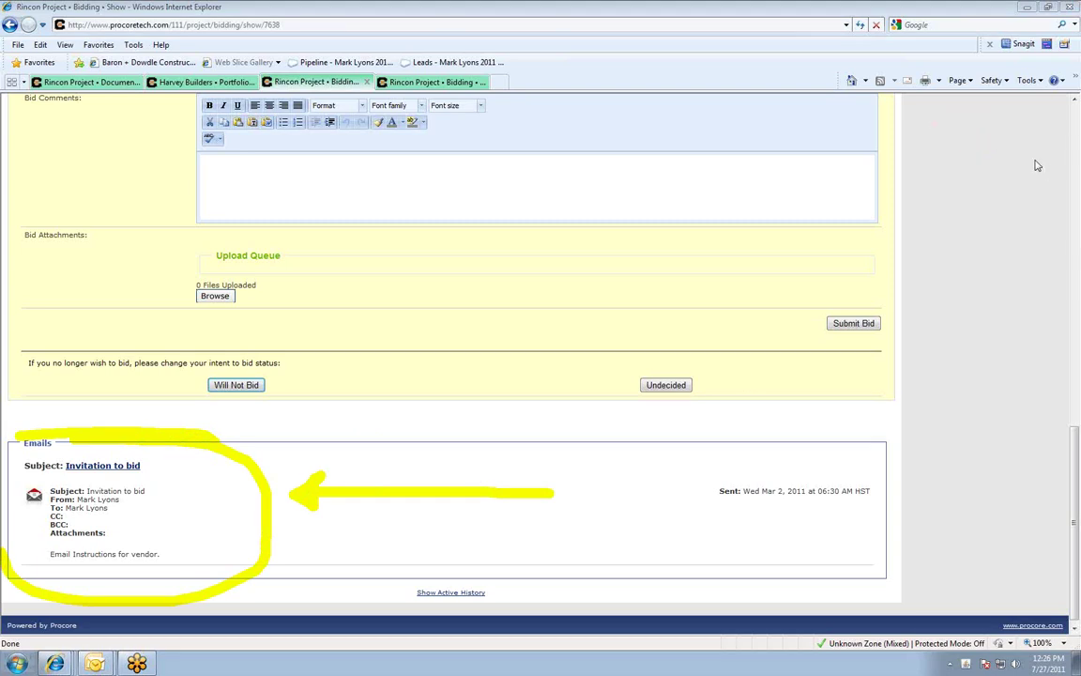
{"action": "key", "text": "Escape"}
Step: Leave the bid sheet, open the project's Vendor Search and circle its search criteria
{"action": "key", "text": "F5"}
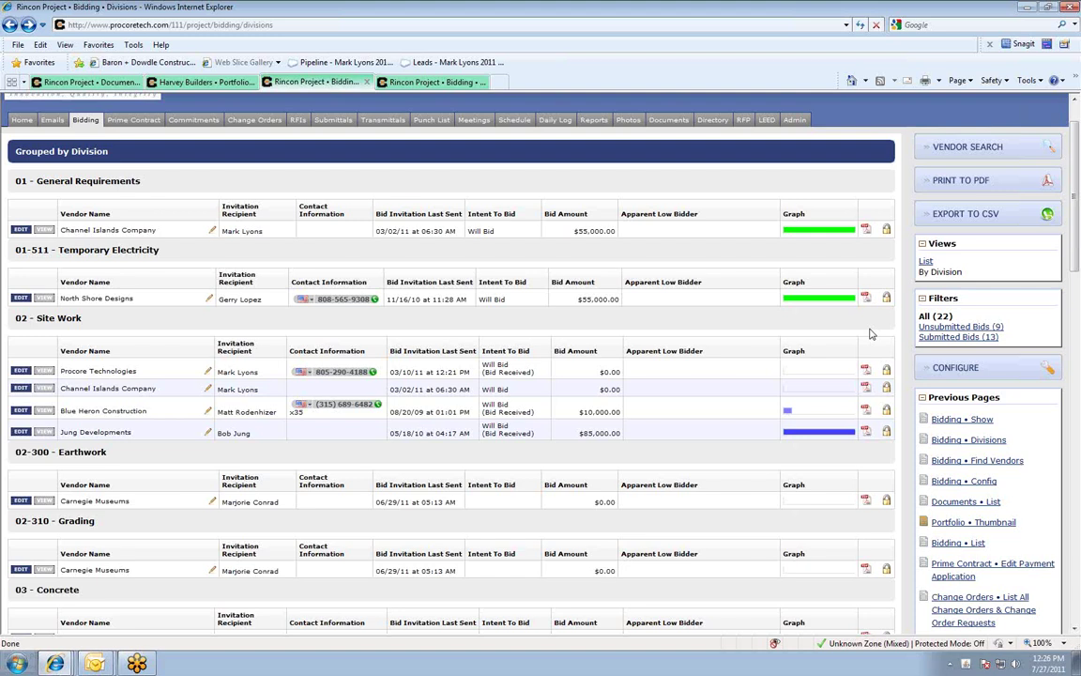
{"action": "key", "text": "ctrl+Tab"}
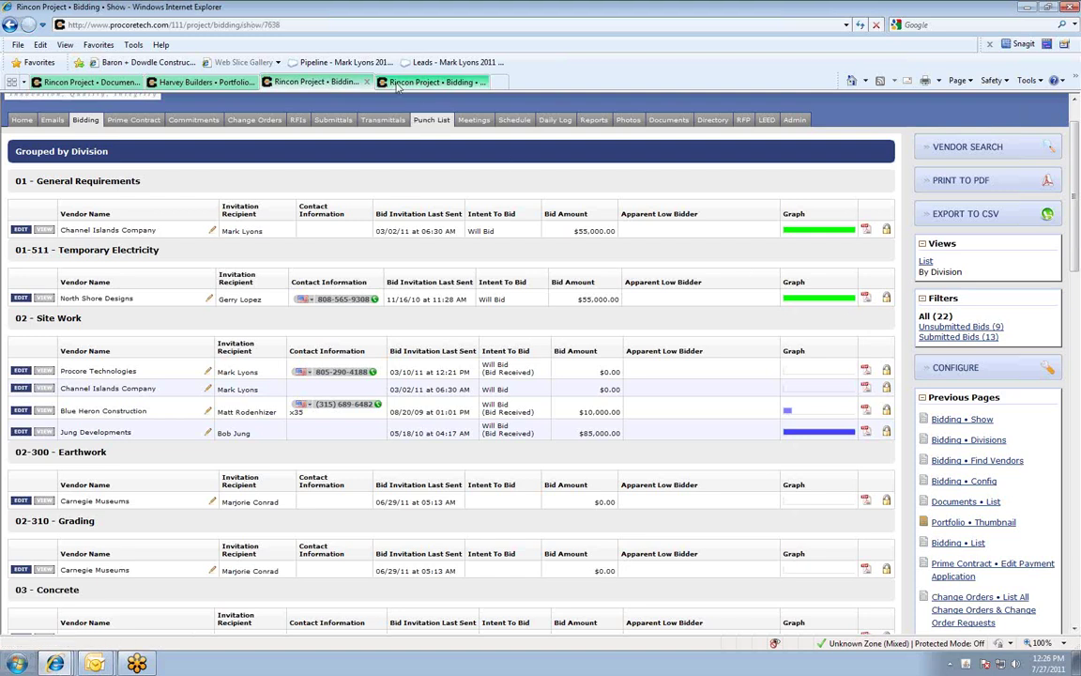
{"action": "scroll", "coordinate": [948, 253], "scroll_direction": "up", "scroll_amount": 7}
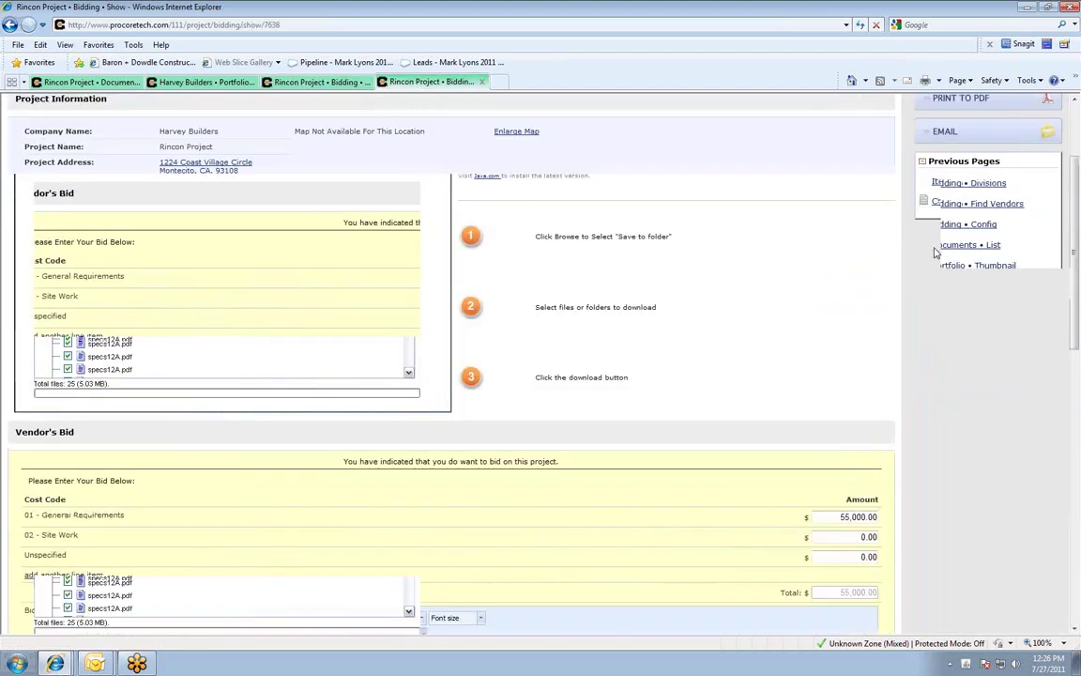
{"action": "left_click", "coordinate": [85, 180]}
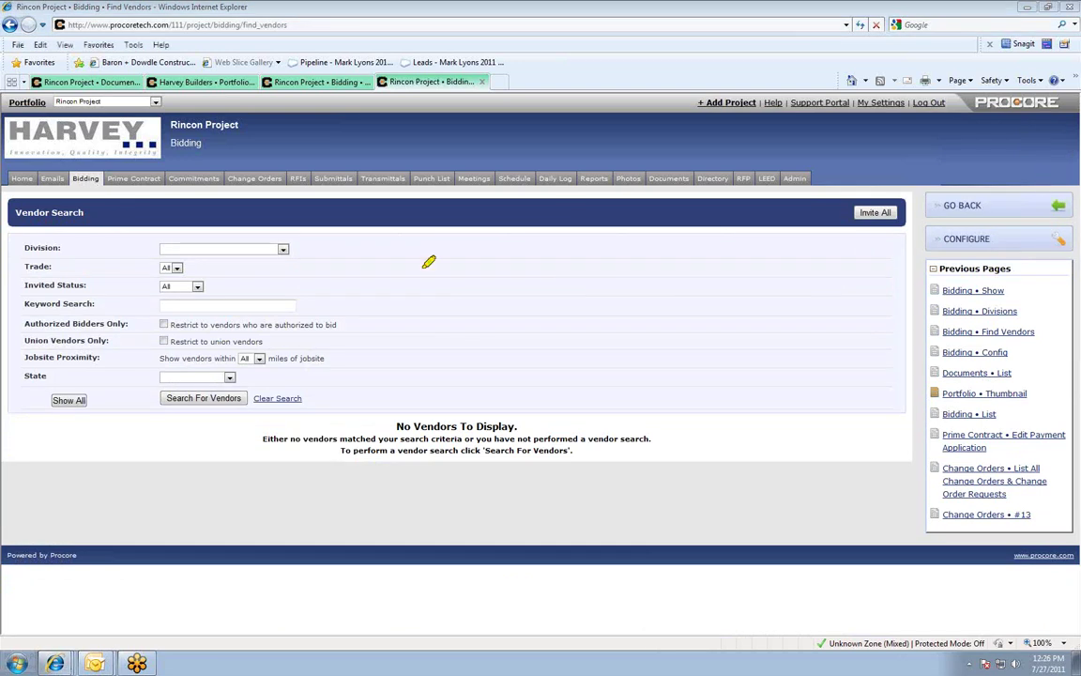
{"action": "mouse_move", "coordinate": [327, 224]}
{"action": "left_mouse_down"}
{"action": "mouse_move", "coordinate": [106, 224]}
{"action": "mouse_move", "coordinate": [66, 371]}
{"action": "mouse_move", "coordinate": [402, 280]}
{"action": "mouse_move", "coordinate": [328, 225]}
{"action": "left_mouse_up"}
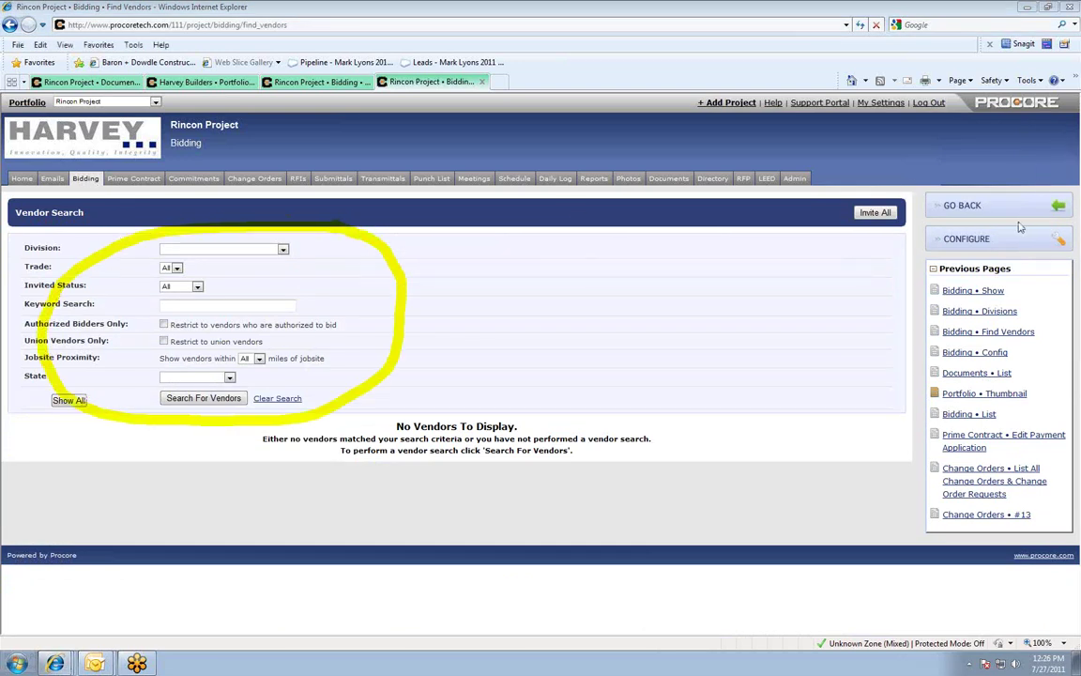
{"action": "key", "text": "Escape"}
Step: Highlight the Keyword Search criterion and circle the entire vendor search form
{"action": "left_click_drag", "start_coordinate": [3, 303], "coordinate": [313, 303]}
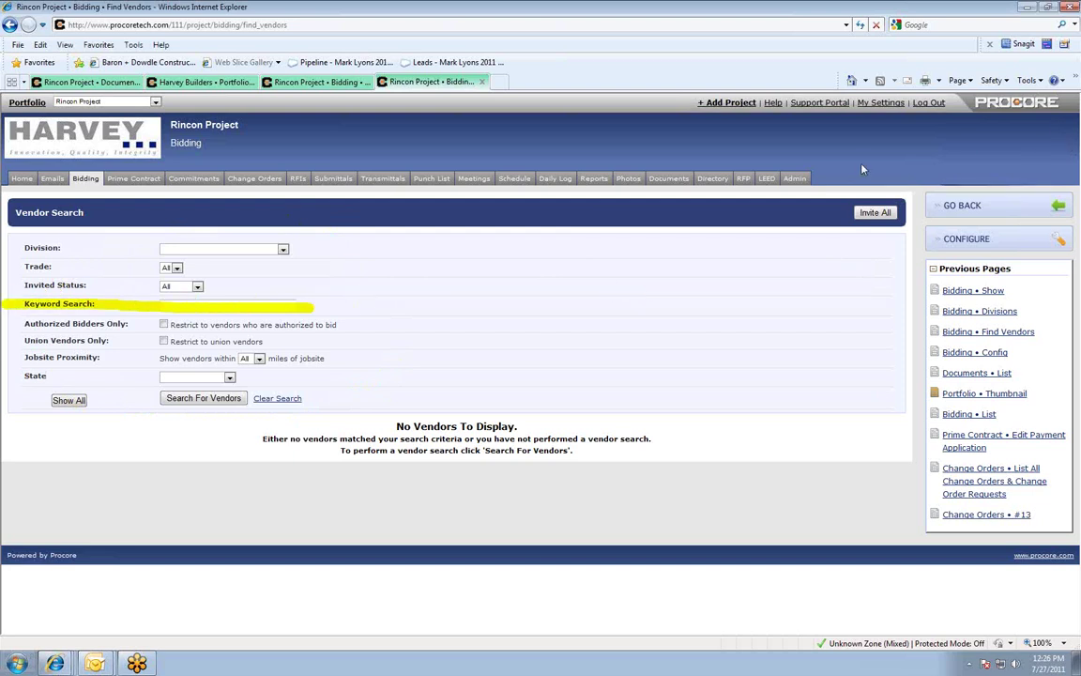
{"action": "key", "text": "Escape"}
{"action": "left_click", "coordinate": [198, 305]}
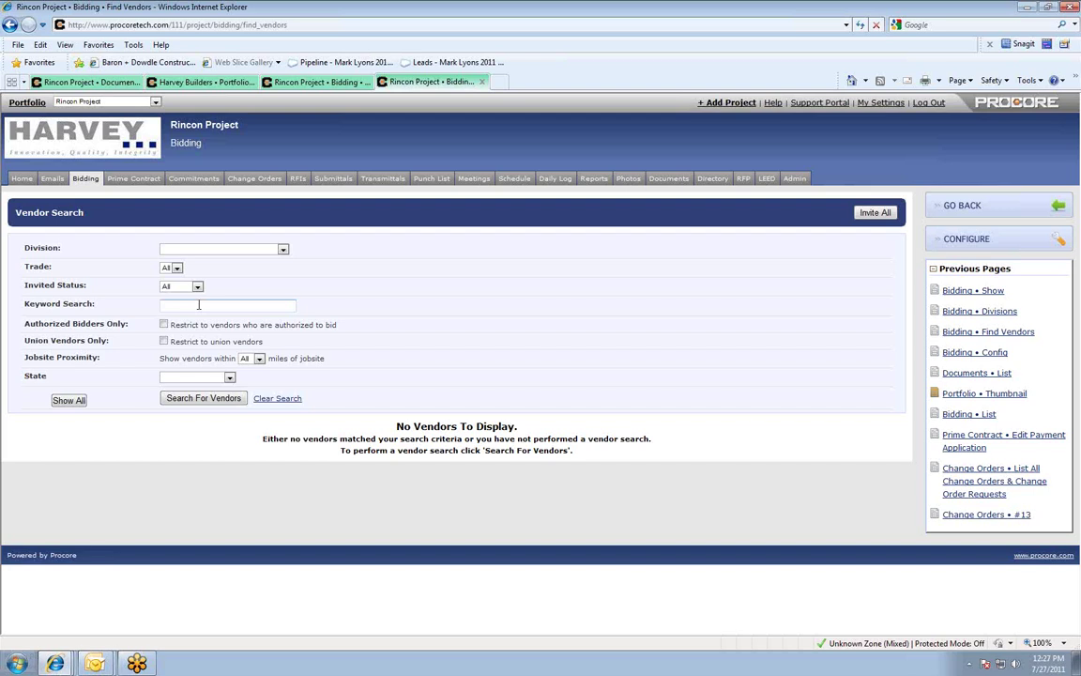
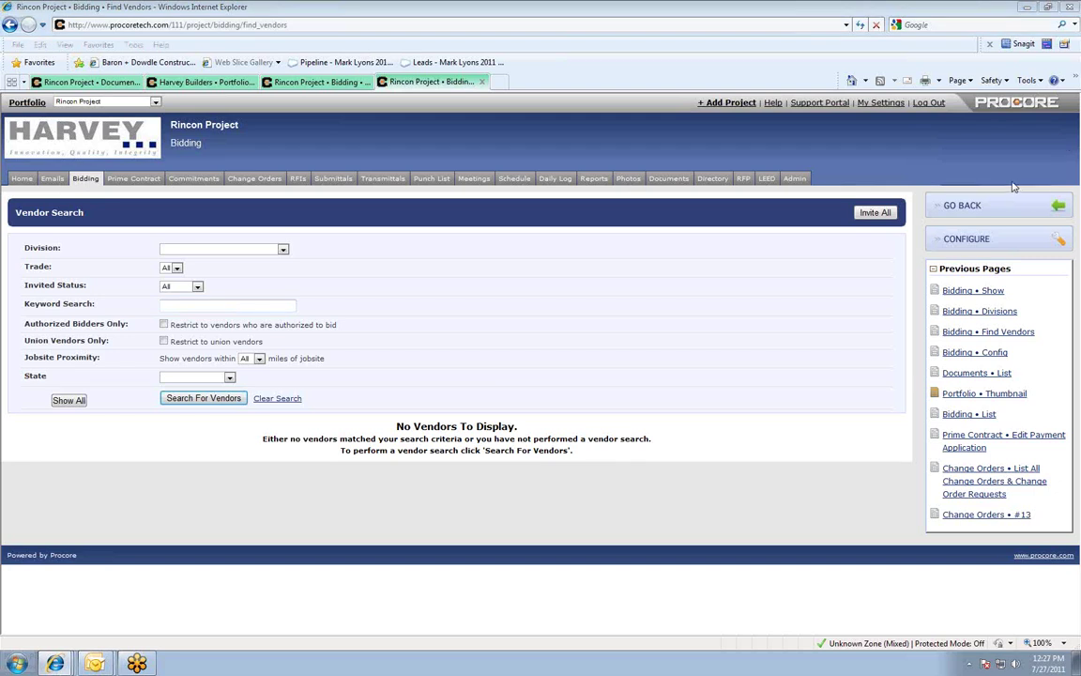
{"action": "mouse_move", "coordinate": [410, 224]}
{"action": "left_mouse_down"}
{"action": "mouse_move", "coordinate": [262, 222]}
{"action": "mouse_move", "coordinate": [58, 407]}
{"action": "mouse_move", "coordinate": [502, 300]}
{"action": "mouse_move", "coordinate": [263, 202]}
{"action": "left_mouse_up"}
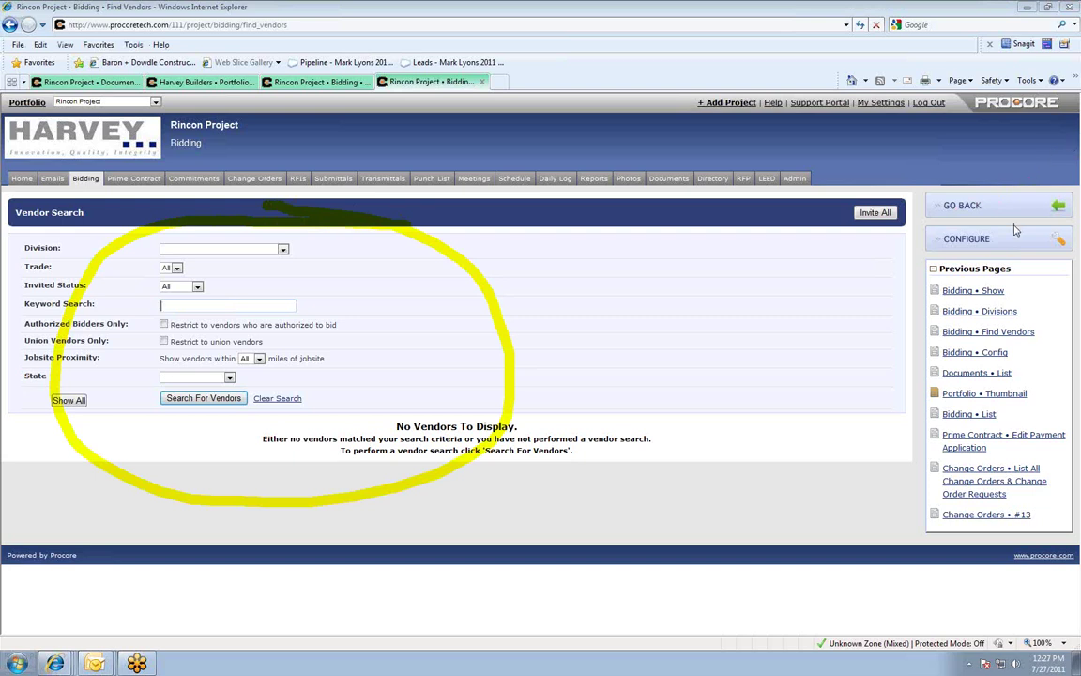
{"action": "key", "text": "Escape"}
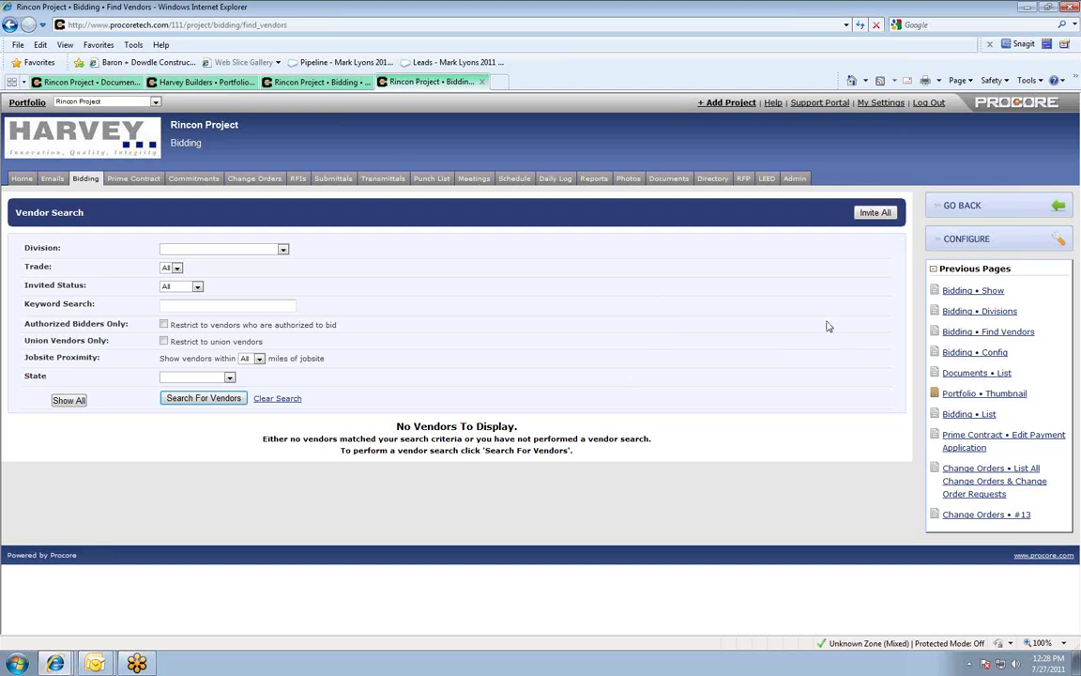
Step: Circle the vendor search filters, draw an arrow from them up toward the project's Directory tool and circle Directory
{"action": "key", "text": "ctrl+shift+d"}
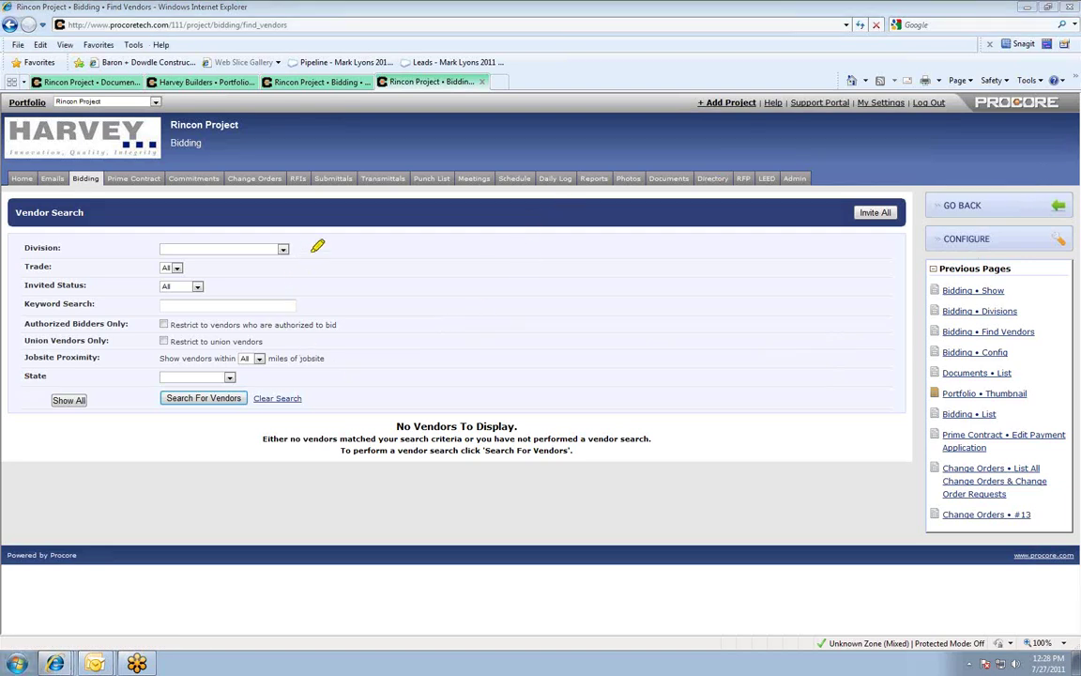
{"action": "mouse_move", "coordinate": [351, 246]}
{"action": "left_mouse_down"}
{"action": "mouse_move", "coordinate": [214, 232]}
{"action": "mouse_move", "coordinate": [148, 366]}
{"action": "mouse_move", "coordinate": [358, 249]}
{"action": "mouse_move", "coordinate": [310, 225]}
{"action": "left_mouse_up"}
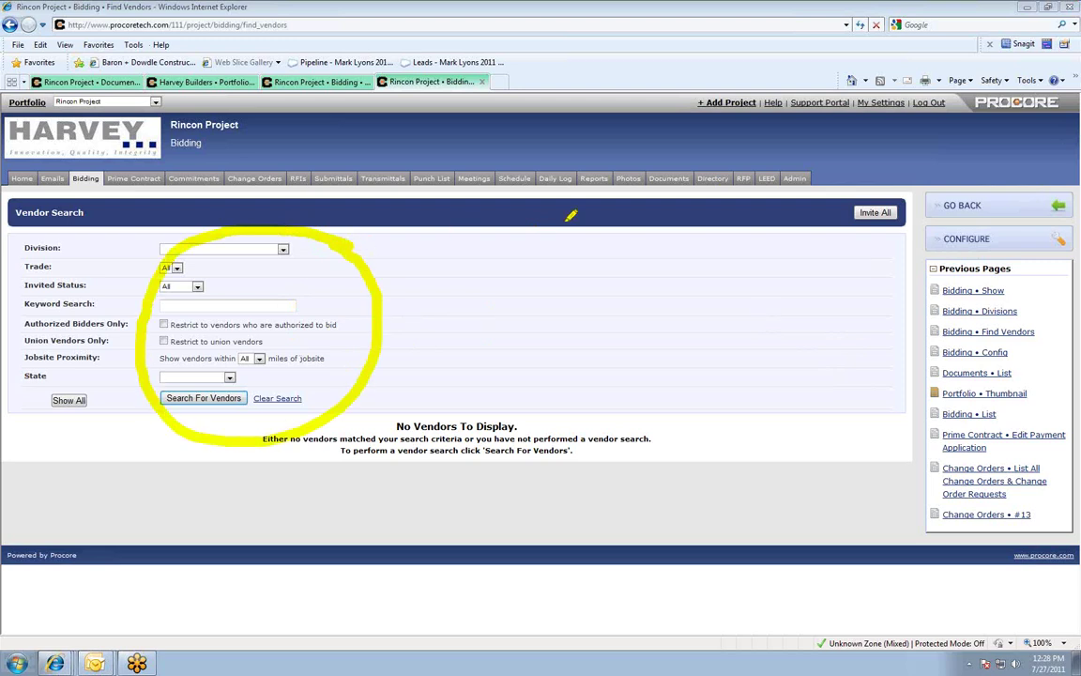
{"action": "mouse_move", "coordinate": [471, 340]}
{"action": "left_mouse_down"}
{"action": "mouse_move", "coordinate": [690, 248]}
{"action": "mouse_move", "coordinate": [706, 272]}
{"action": "left_mouse_up"}
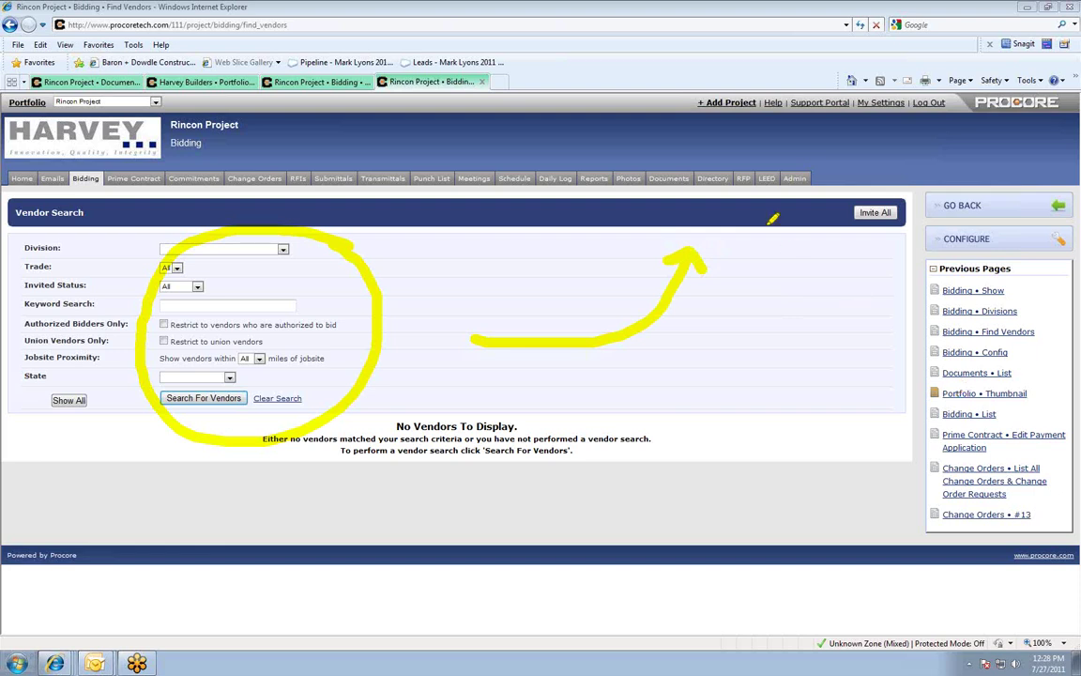
{"action": "mouse_move", "coordinate": [672, 193]}
{"action": "left_mouse_down"}
{"action": "mouse_move", "coordinate": [755, 164]}
{"action": "mouse_move", "coordinate": [670, 175]}
{"action": "left_mouse_up"}
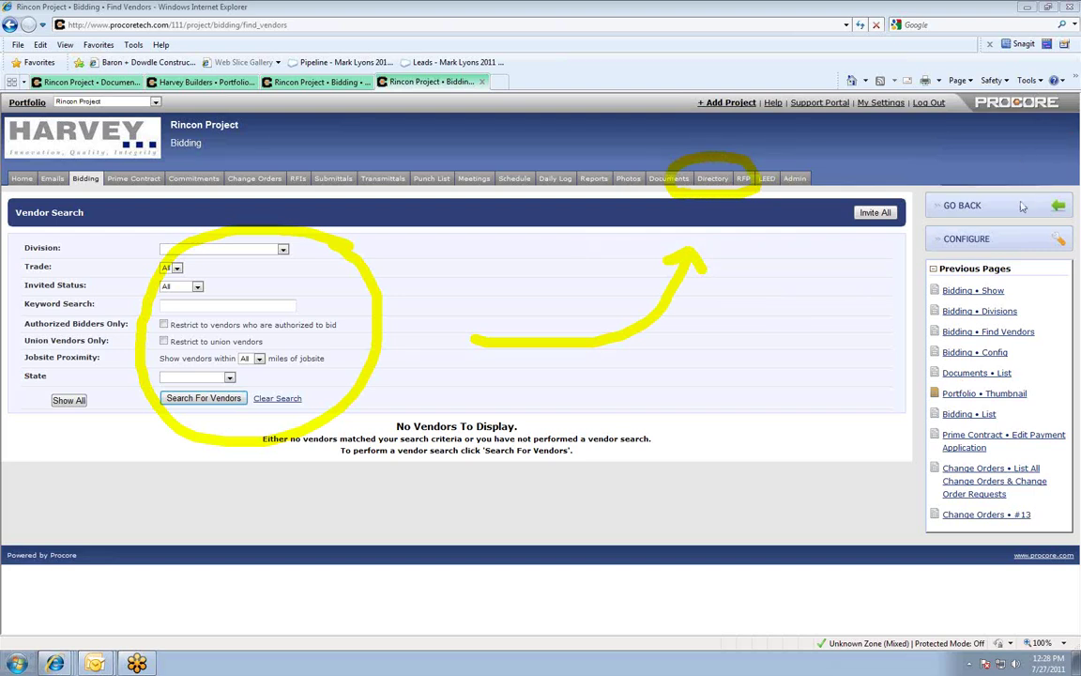
{"action": "key", "text": "Escape"}
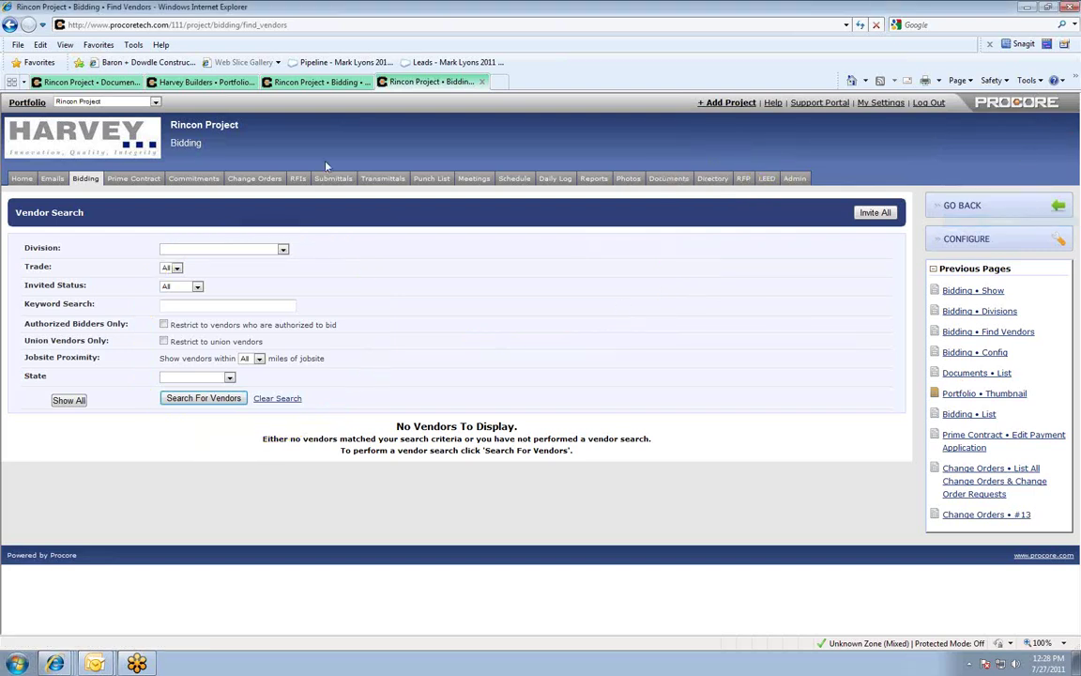
Step: Return to the Rincon Project Bid Sheet and circle the project tools from Prime Contract to Admin and the bid sheet's contents
{"action": "left_click", "coordinate": [331, 85]}
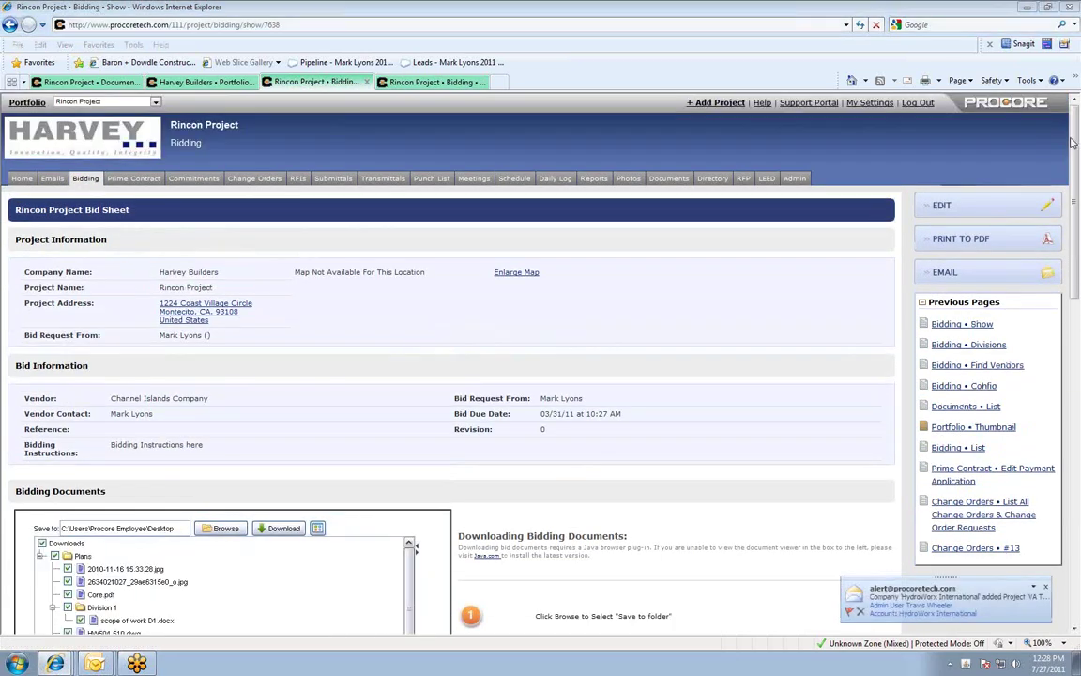
{"action": "mouse_move", "coordinate": [103, 185]}
{"action": "left_mouse_down"}
{"action": "mouse_move", "coordinate": [819, 173]}
{"action": "mouse_move", "coordinate": [648, 136]}
{"action": "mouse_move", "coordinate": [134, 139]}
{"action": "mouse_move", "coordinate": [101, 173]}
{"action": "left_mouse_up"}
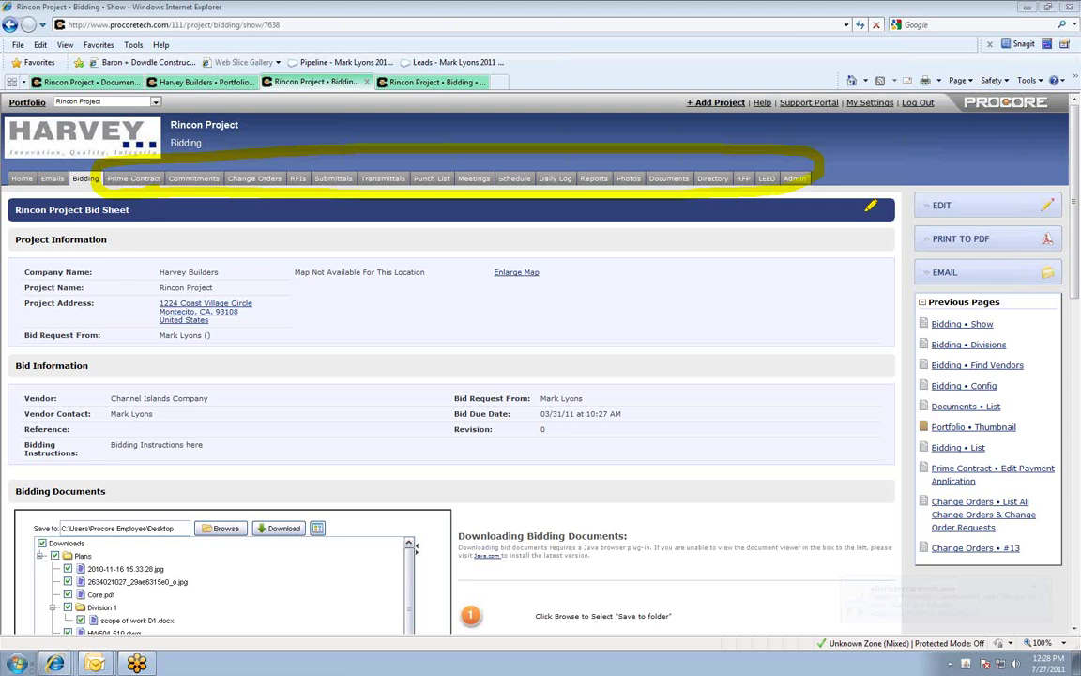
{"action": "mouse_move", "coordinate": [601, 235]}
{"action": "left_mouse_down"}
{"action": "mouse_move", "coordinate": [356, 256]}
{"action": "mouse_move", "coordinate": [214, 600]}
{"action": "mouse_move", "coordinate": [711, 240]}
{"action": "left_mouse_up"}
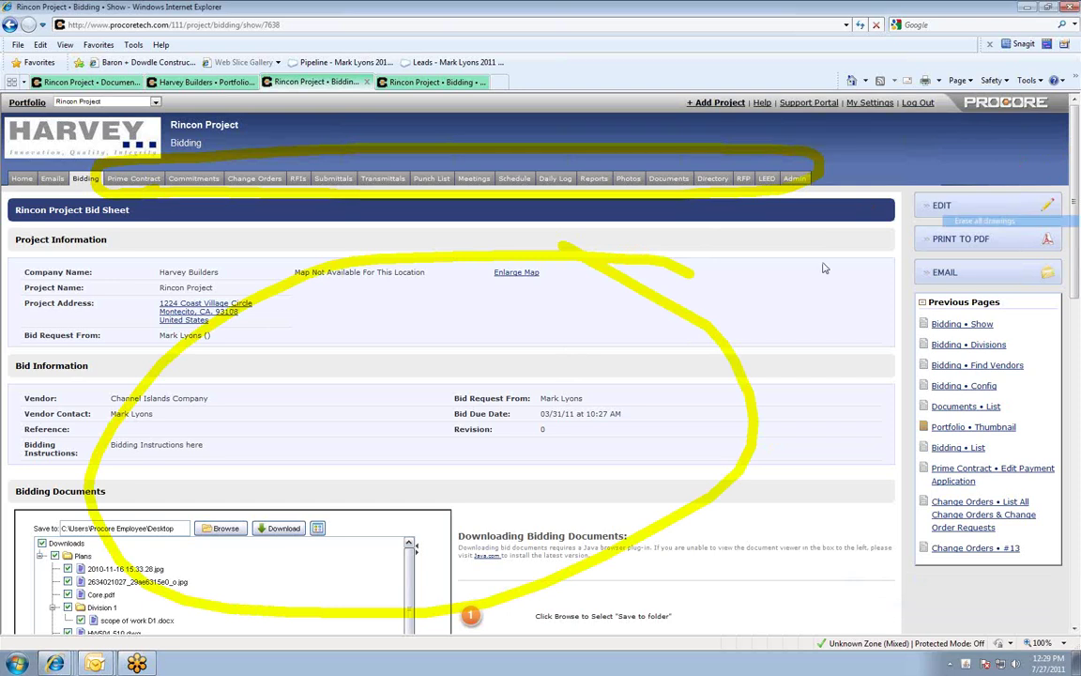
{"action": "key", "text": "Escape"}
{"action": "scroll", "coordinate": [741, 351], "scroll_direction": "down", "scroll_amount": 1}
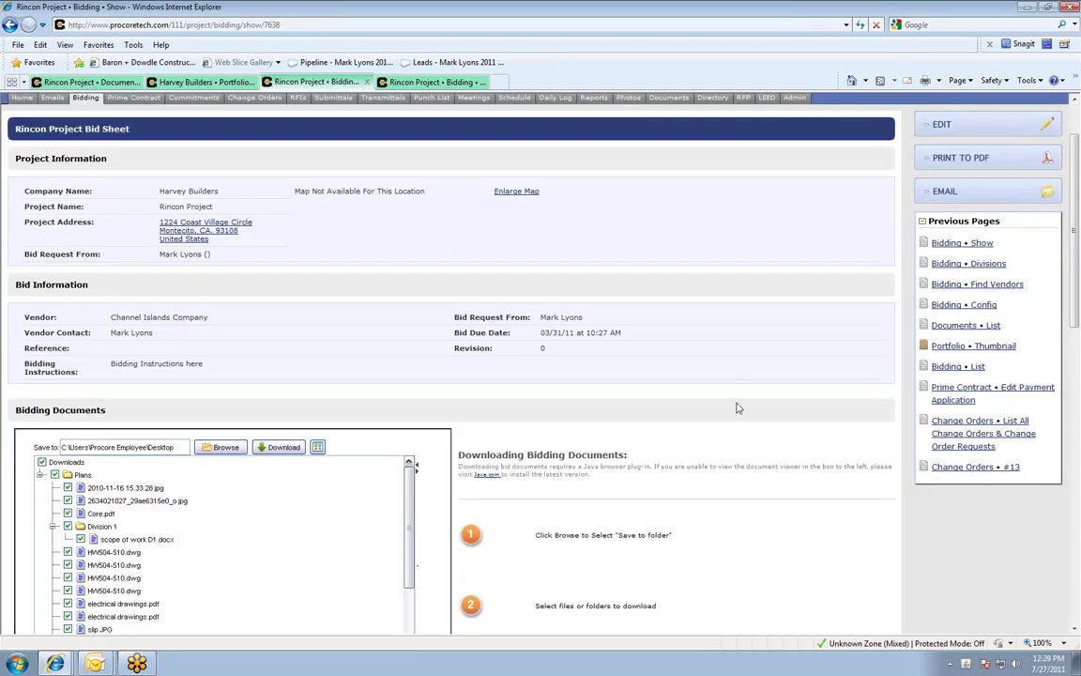
{"action": "scroll", "coordinate": [657, 380], "scroll_direction": "up", "scroll_amount": 1}
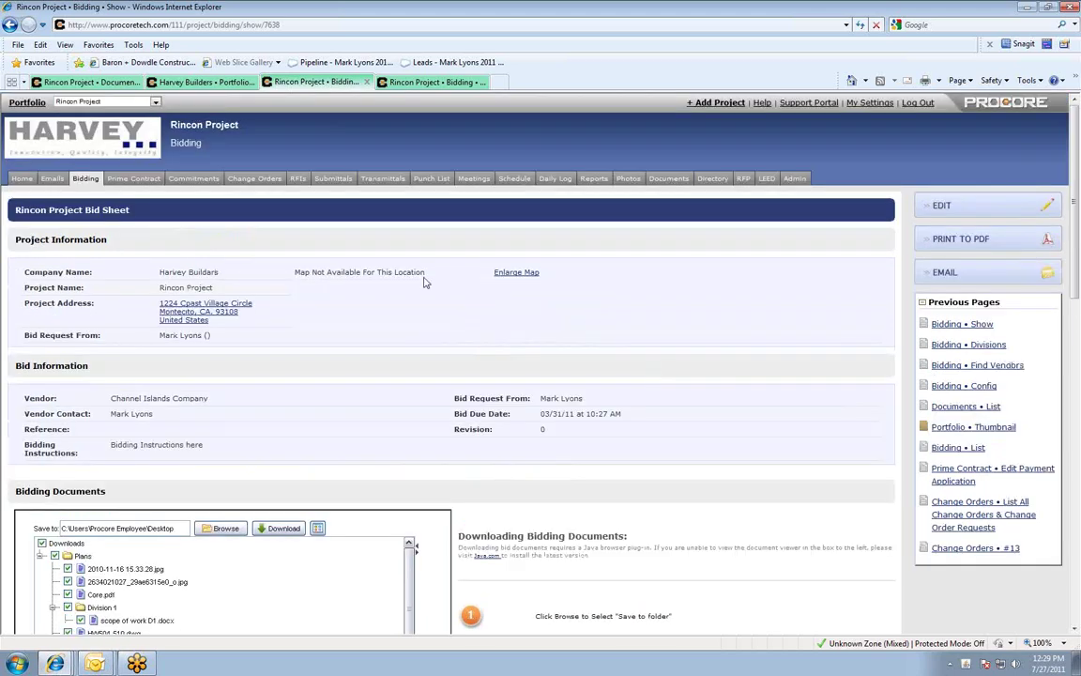
Step: Open Channel Islands Company's bid sheet from the bidding list grouped by division and circle the project's Directory tool
{"action": "left_click", "coordinate": [222, 83]}
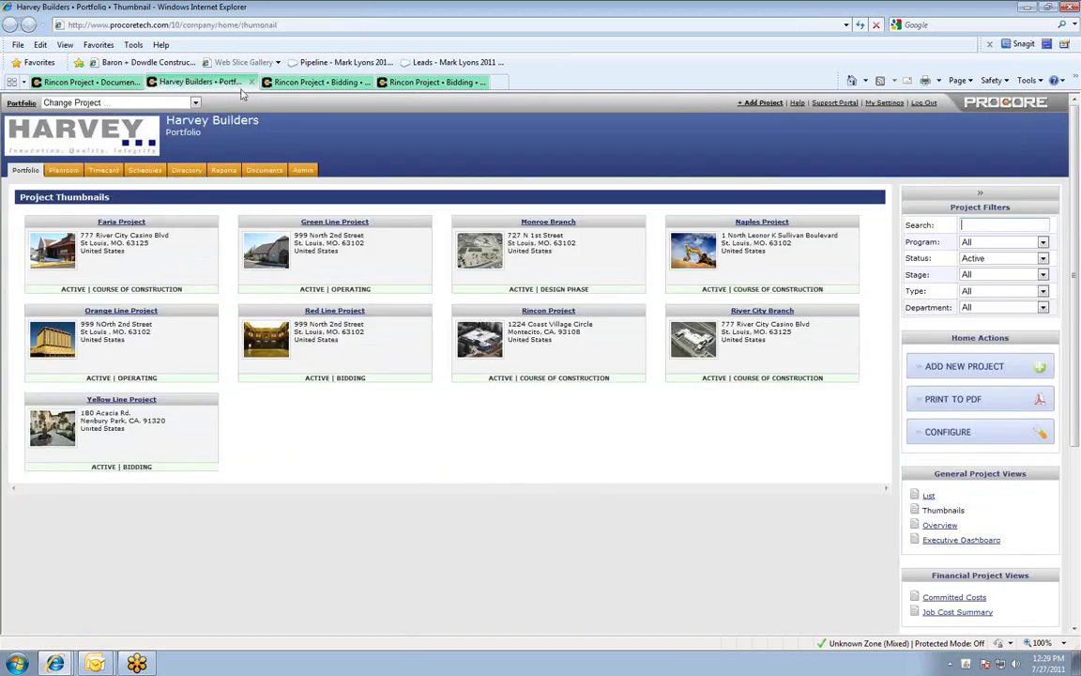
{"action": "left_click", "coordinate": [385, 82]}
{"action": "left_click", "coordinate": [85, 177]}
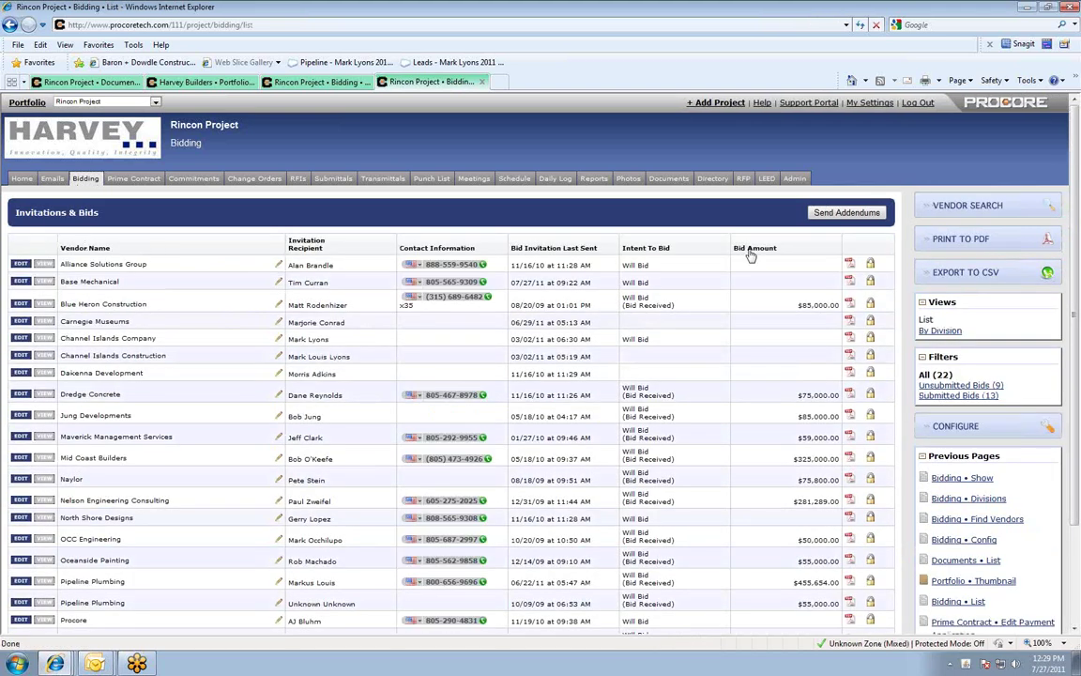
{"action": "left_click", "coordinate": [941, 330]}
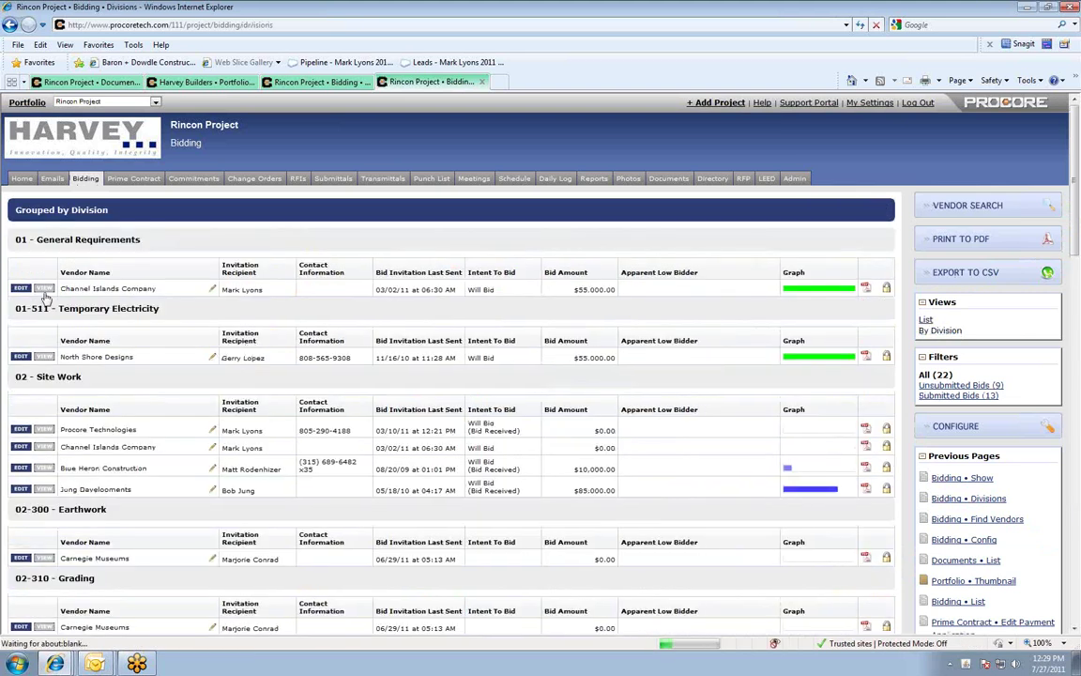
{"action": "left_click", "coordinate": [44, 289]}
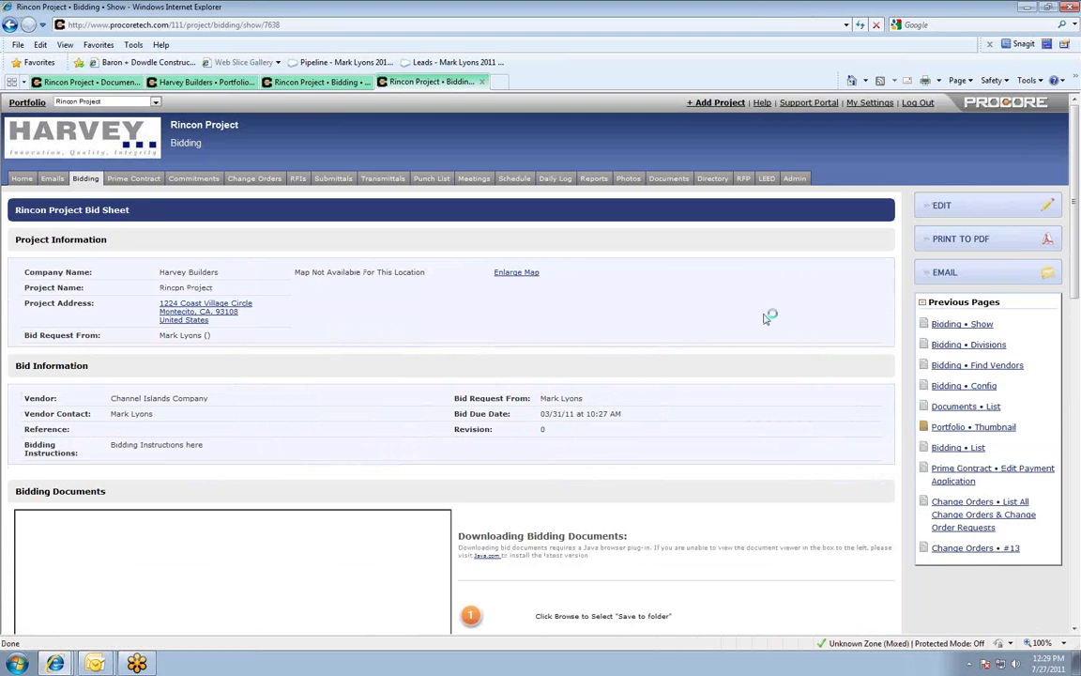
{"action": "scroll", "coordinate": [282, 282], "scroll_direction": "down", "scroll_amount": 2}
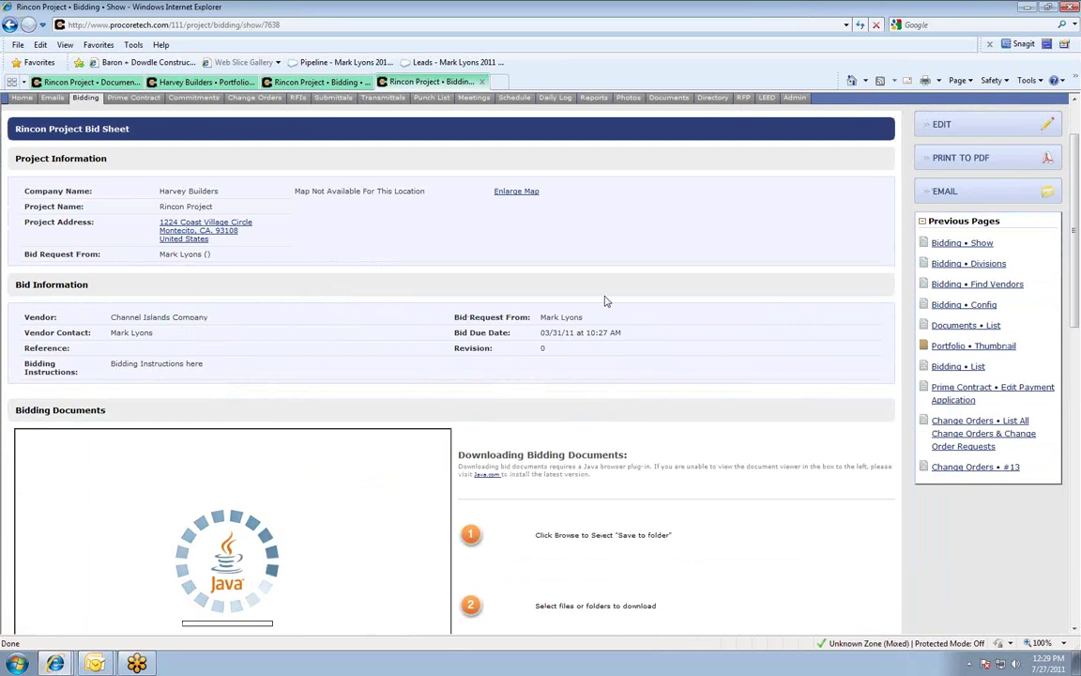
{"action": "scroll", "coordinate": [751, 287], "scroll_direction": "up", "scroll_amount": 2}
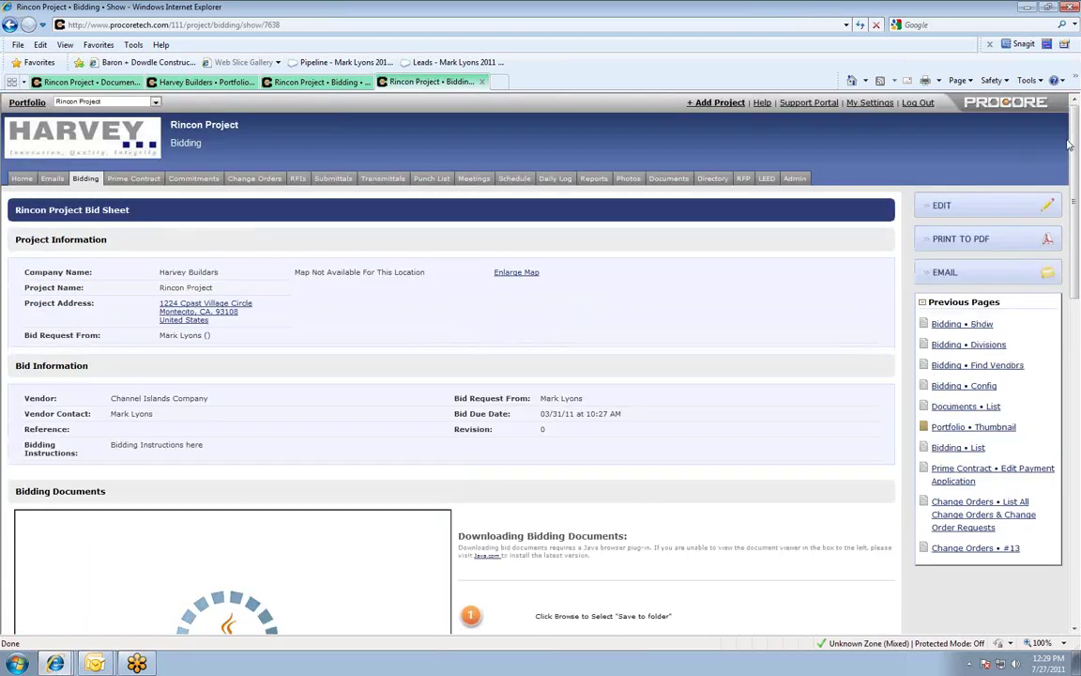
{"action": "mouse_move", "coordinate": [681, 188]}
{"action": "left_mouse_down"}
{"action": "mouse_move", "coordinate": [755, 178]}
{"action": "mouse_move", "coordinate": [678, 167]}
{"action": "mouse_move", "coordinate": [730, 191]}
{"action": "left_mouse_up"}
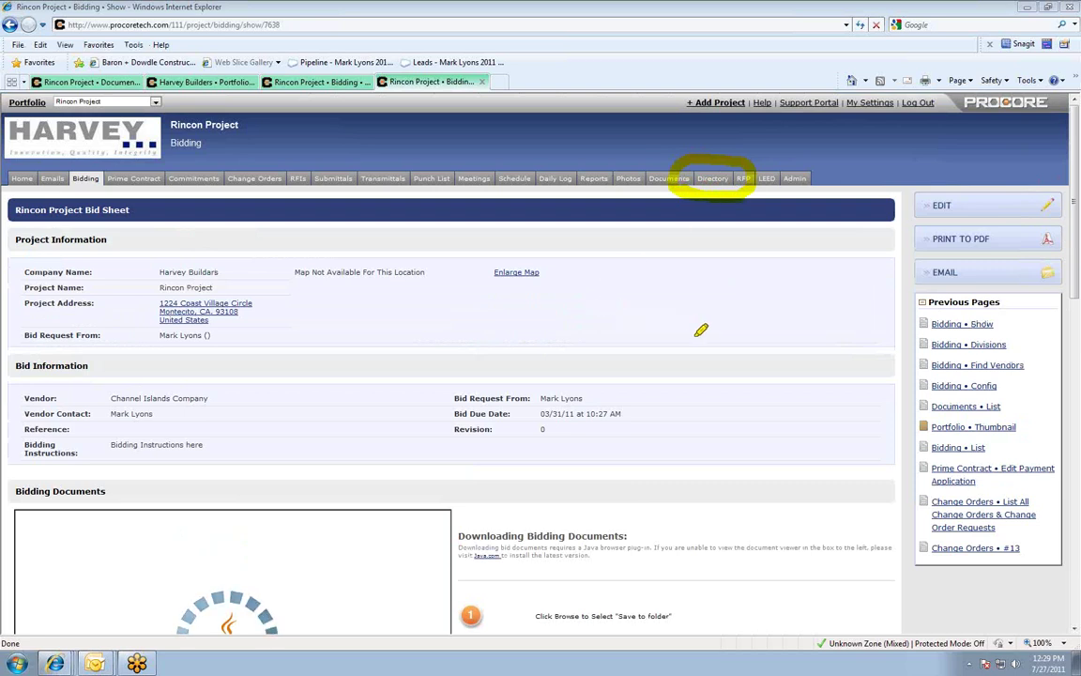
Step: Circle the project tools from Prime Contract to Documents and clear the markings
{"action": "left_click_drag", "start_coordinate": [98, 188], "coordinate": [582, 190]}
{"action": "mouse_move", "coordinate": [610, 150]}
{"action": "left_mouse_down"}
{"action": "mouse_move", "coordinate": [274, 137]}
{"action": "mouse_move", "coordinate": [111, 152]}
{"action": "mouse_move", "coordinate": [94, 178]}
{"action": "left_mouse_up"}
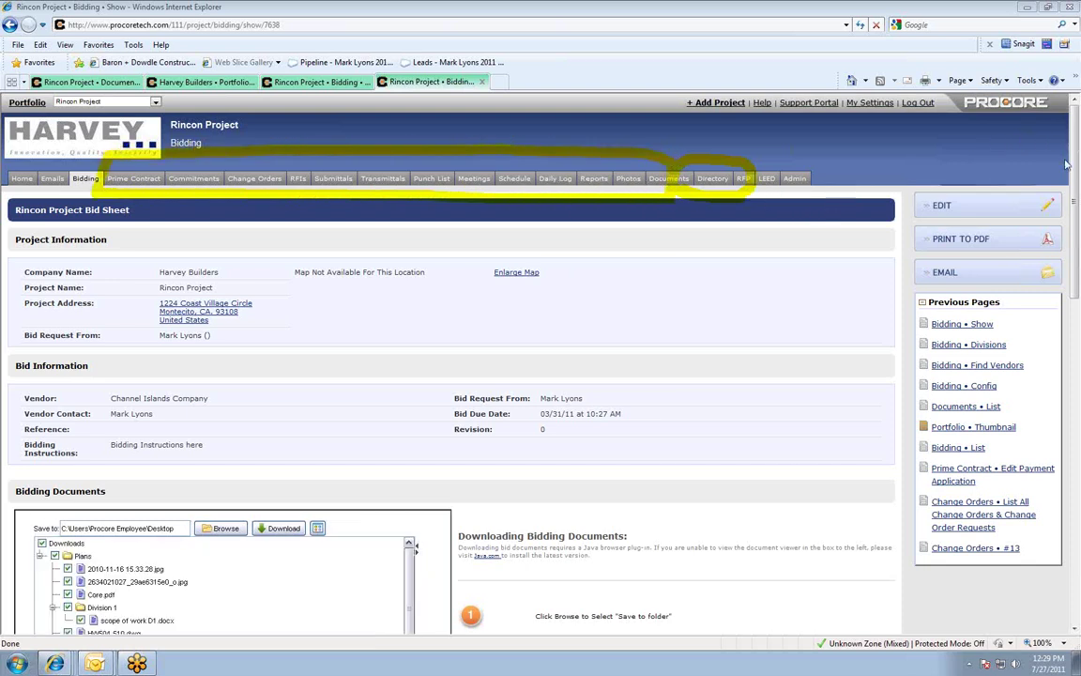
{"action": "key", "text": "ctrl+z"}
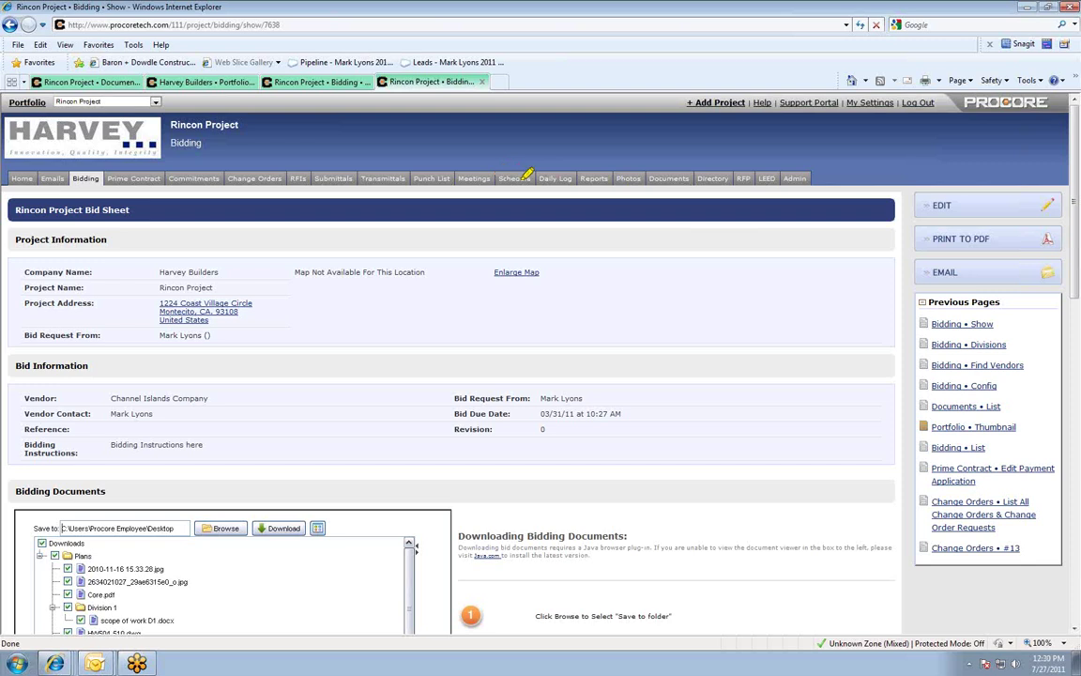
Step: Highlight Schedule, Punch List, RFIs, Change Orders and Commitments, circle Prime Contract, Daily Log and Photos, and clear the markings
{"action": "left_click_drag", "start_coordinate": [533, 178], "coordinate": [413, 178]}
{"action": "left_click_drag", "start_coordinate": [309, 178], "coordinate": [171, 179]}
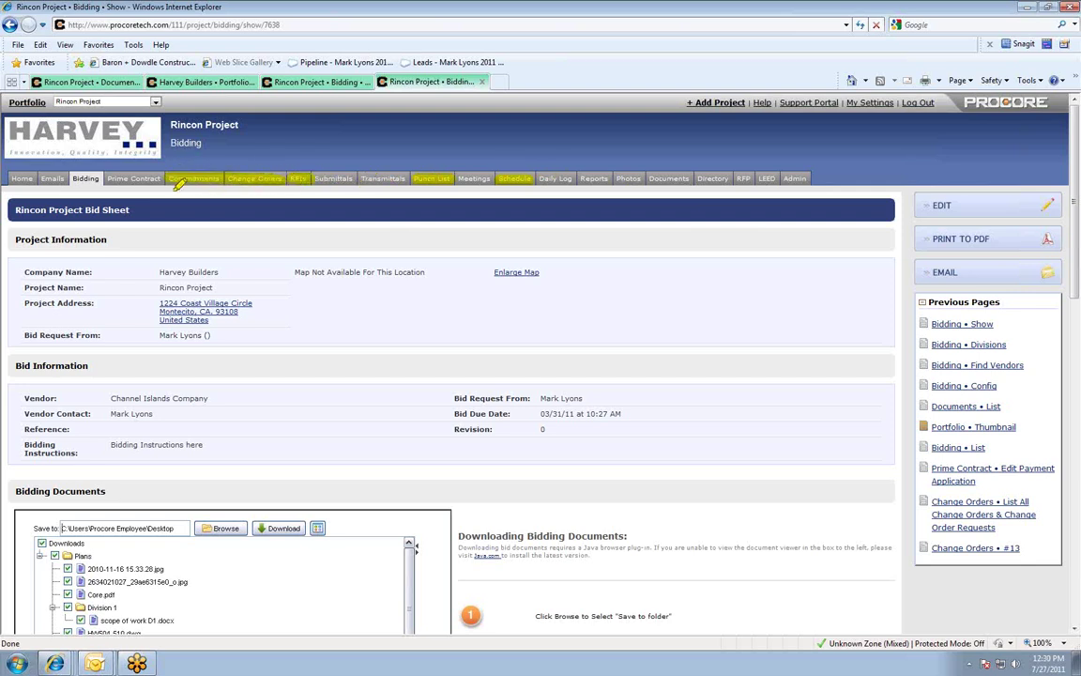
{"action": "mouse_move", "coordinate": [143, 169]}
{"action": "left_mouse_down"}
{"action": "mouse_move", "coordinate": [130, 187]}
{"action": "mouse_move", "coordinate": [152, 169]}
{"action": "left_mouse_up"}
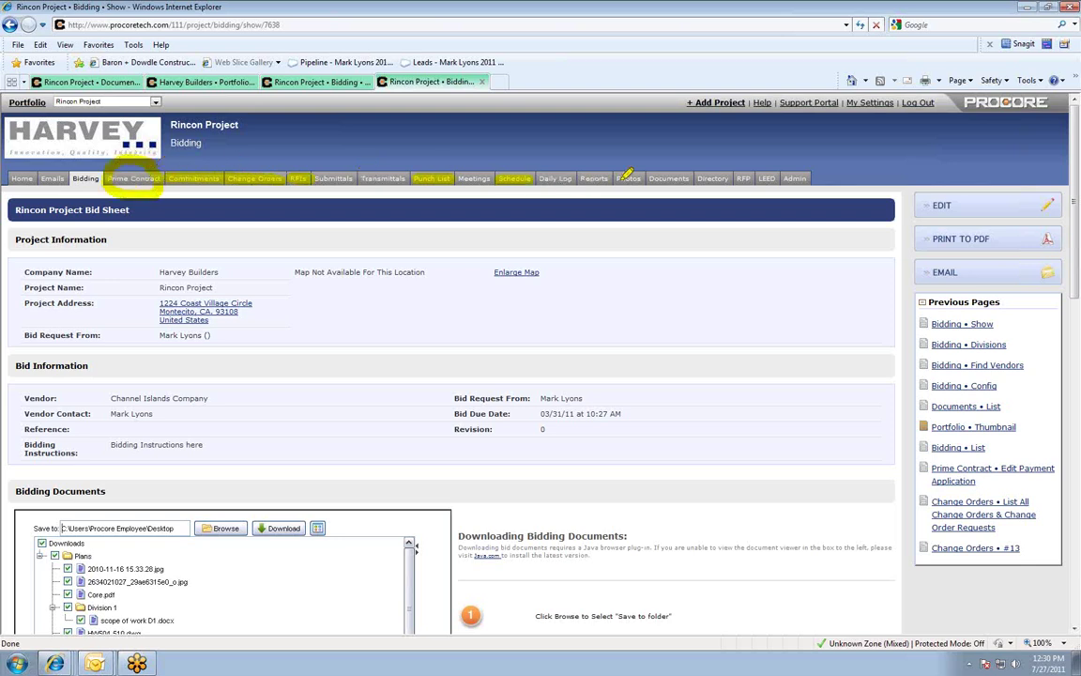
{"action": "mouse_move", "coordinate": [563, 159]}
{"action": "left_mouse_down"}
{"action": "mouse_move", "coordinate": [542, 191]}
{"action": "mouse_move", "coordinate": [580, 158]}
{"action": "left_mouse_up"}
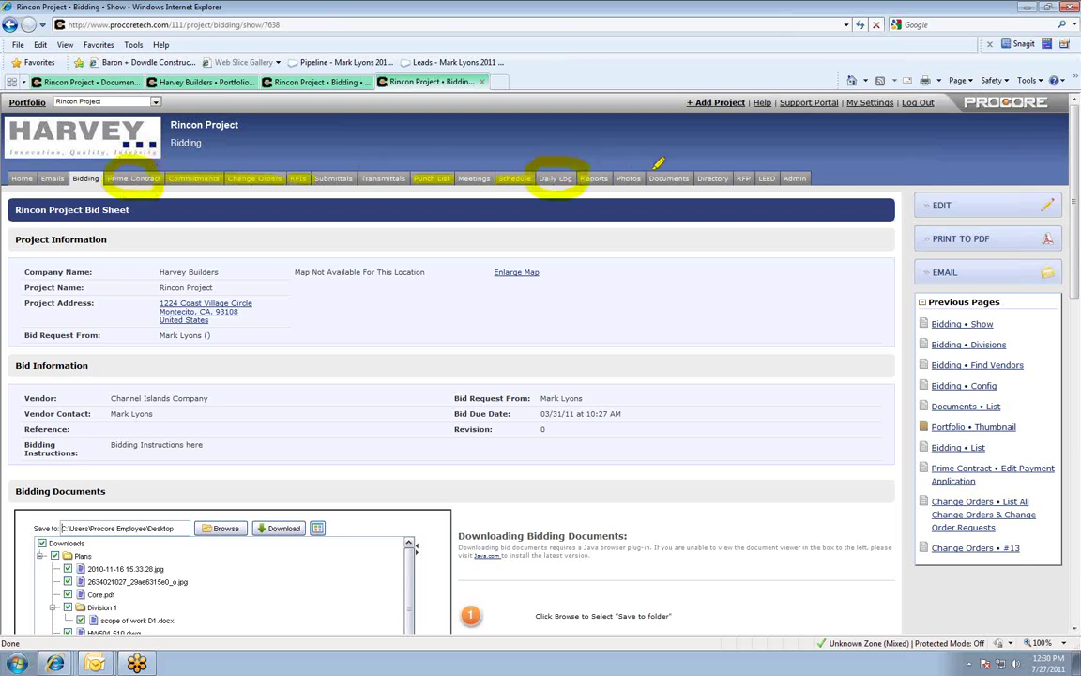
{"action": "mouse_move", "coordinate": [647, 169]}
{"action": "left_mouse_down"}
{"action": "mouse_move", "coordinate": [606, 193]}
{"action": "mouse_move", "coordinate": [651, 171]}
{"action": "left_mouse_up"}
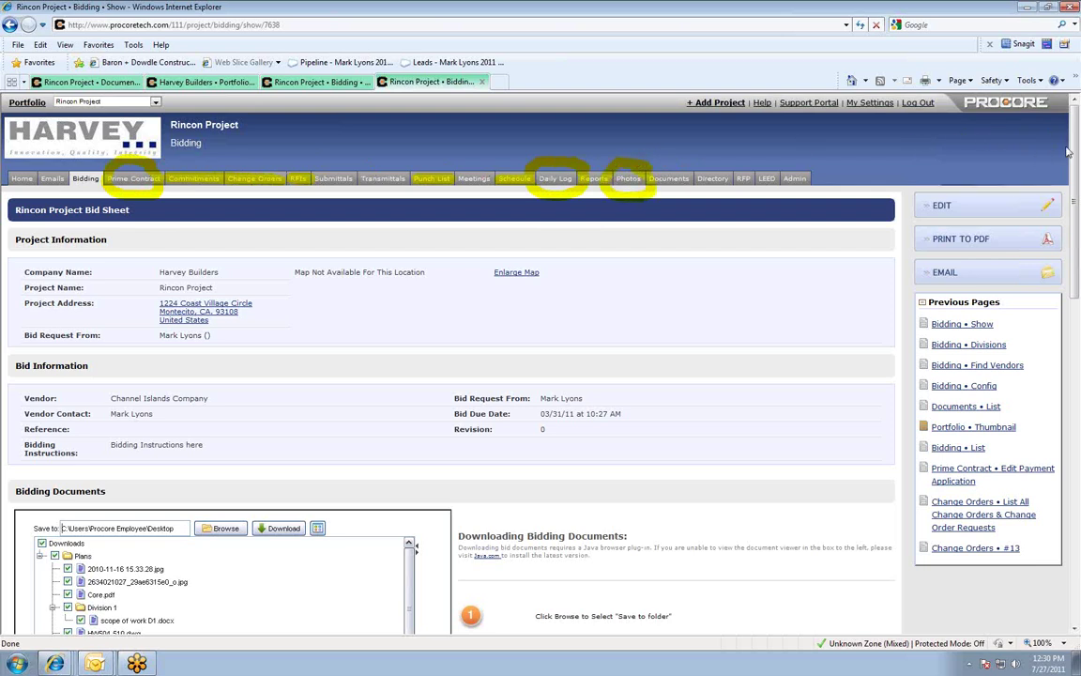
{"action": "left_click", "coordinate": [920, 200]}
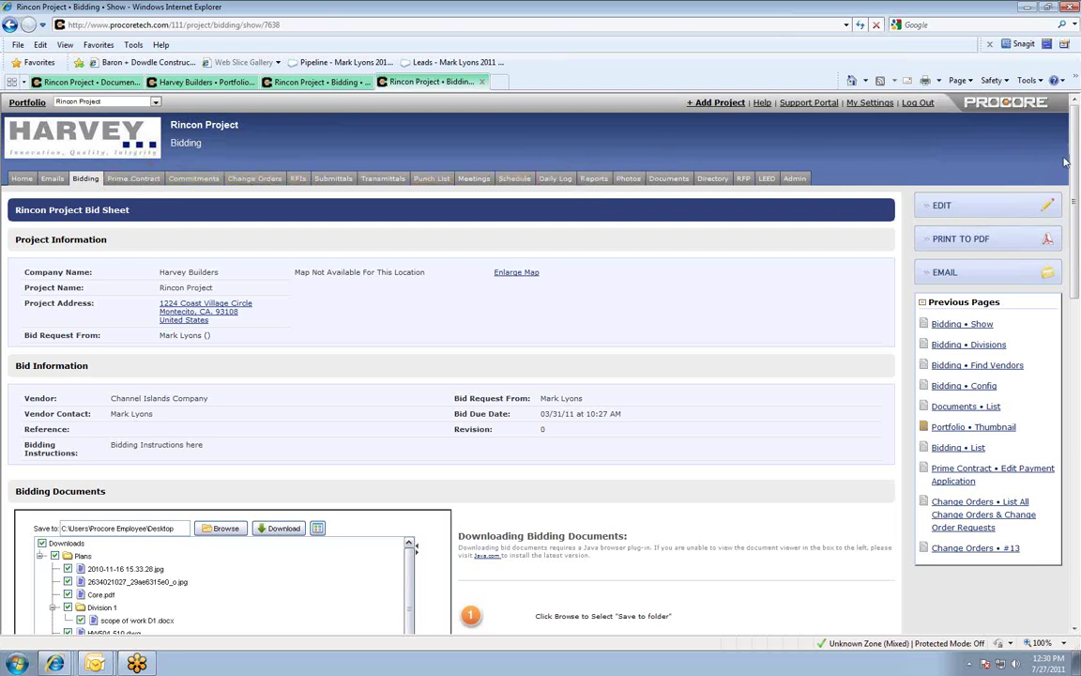
Step: Circle the Directory tool, and highlight the bid sheet's vendor company and vendor contact
{"action": "mouse_move", "coordinate": [718, 158]}
{"action": "left_mouse_down"}
{"action": "mouse_move", "coordinate": [744, 175]}
{"action": "mouse_move", "coordinate": [695, 183]}
{"action": "mouse_move", "coordinate": [699, 148]}
{"action": "mouse_move", "coordinate": [742, 188]}
{"action": "mouse_move", "coordinate": [680, 167]}
{"action": "mouse_move", "coordinate": [718, 156]}
{"action": "left_mouse_up"}
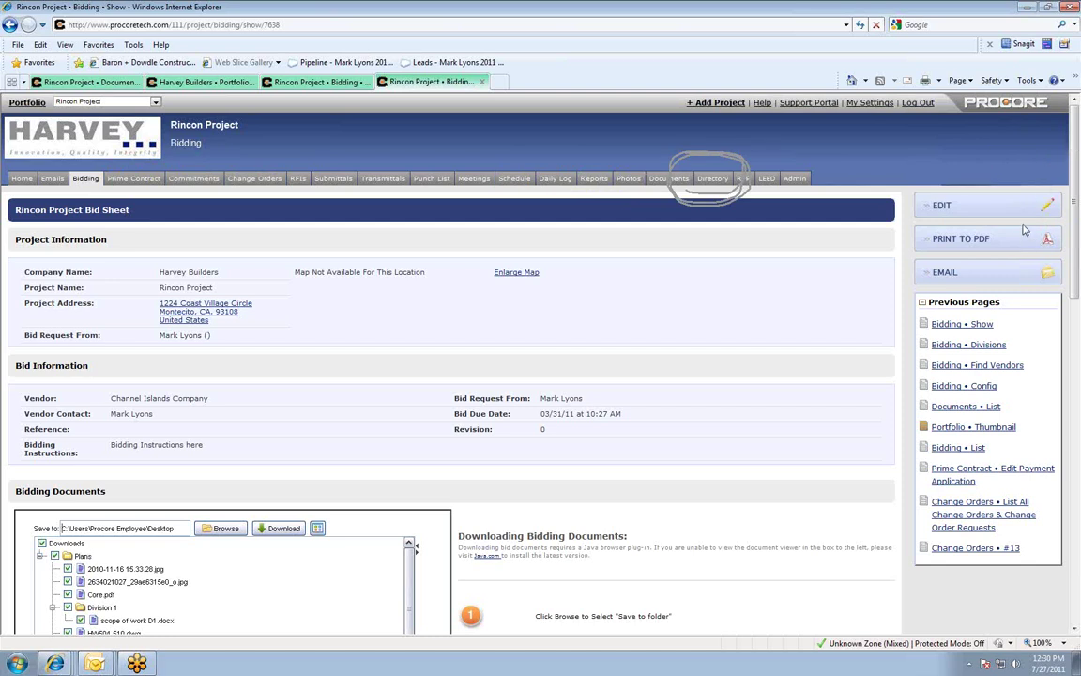
{"action": "key", "text": "Escape"}
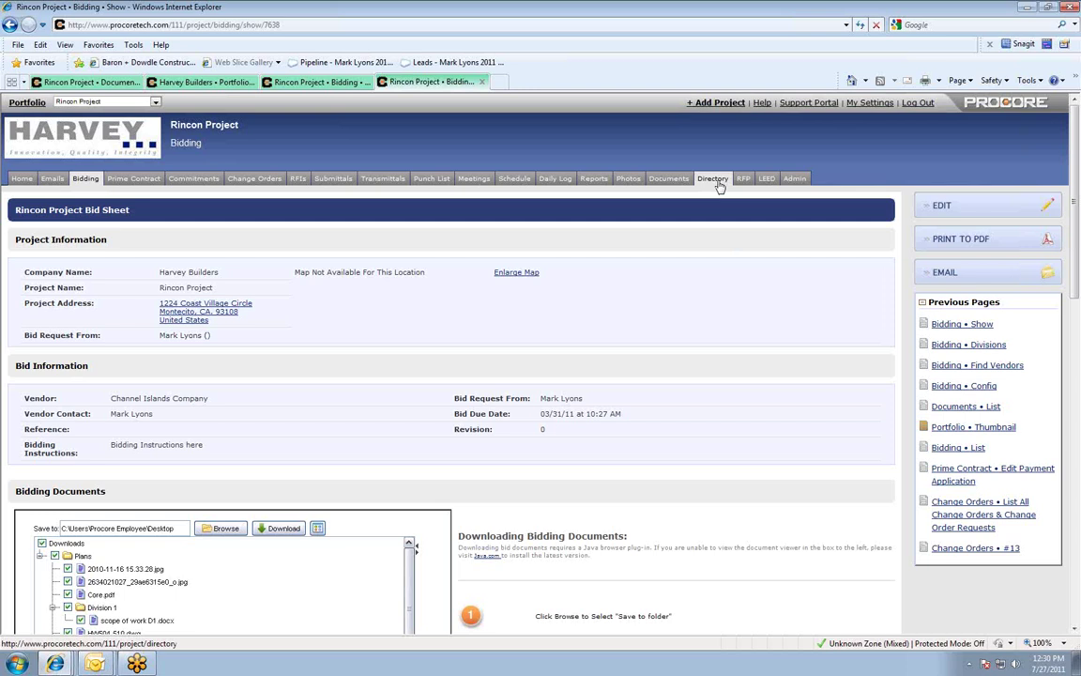
{"action": "scroll", "coordinate": [344, 335], "scroll_direction": "down", "scroll_amount": 2}
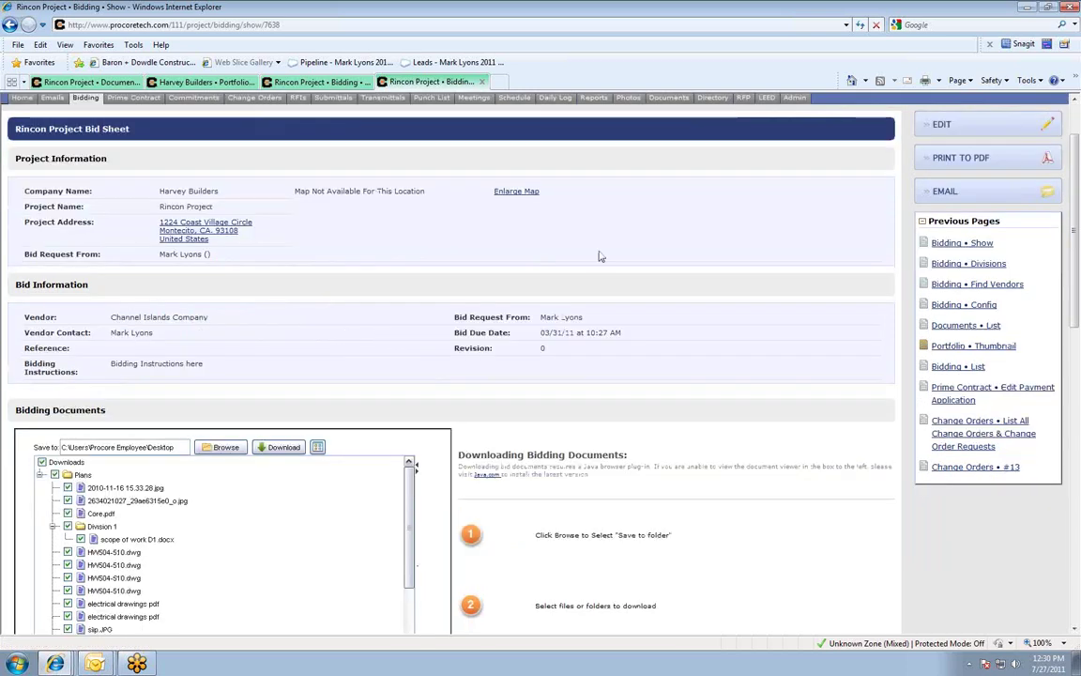
{"action": "left_click", "coordinate": [1042, 189]}
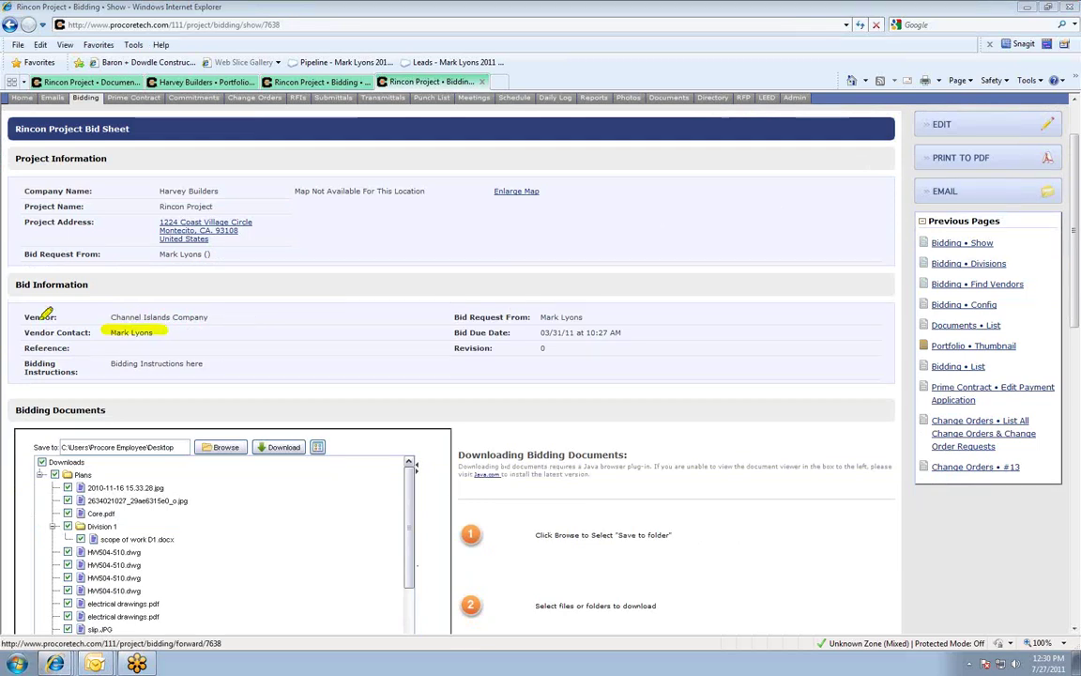
{"action": "left_click_drag", "start_coordinate": [91, 318], "coordinate": [210, 316]}
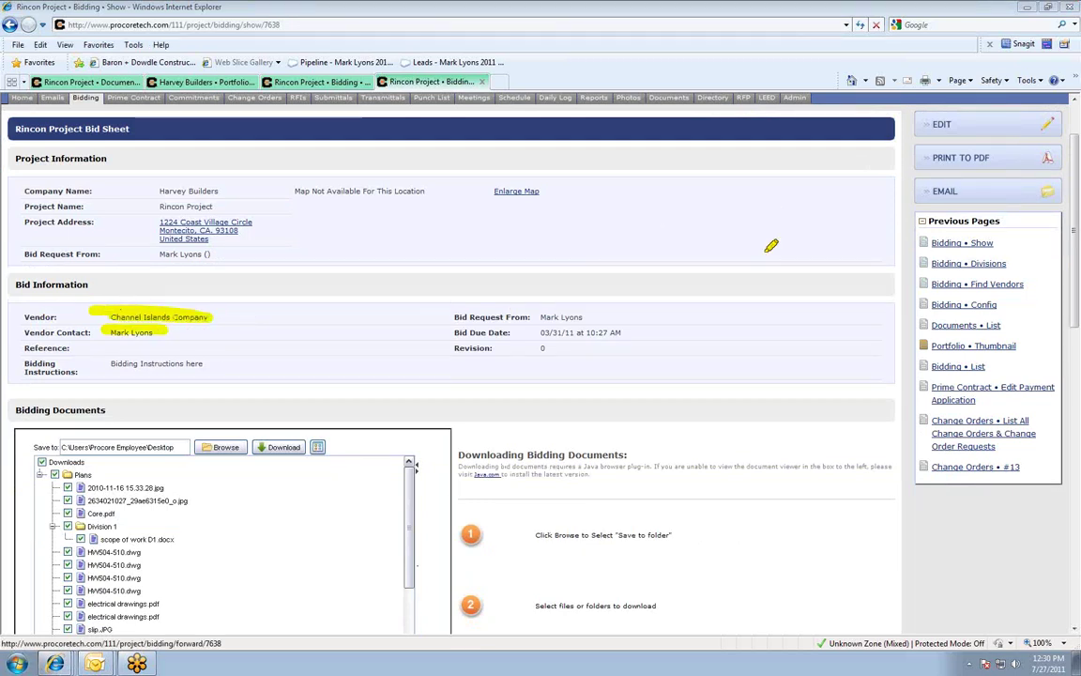
{"action": "key", "text": "Escape"}
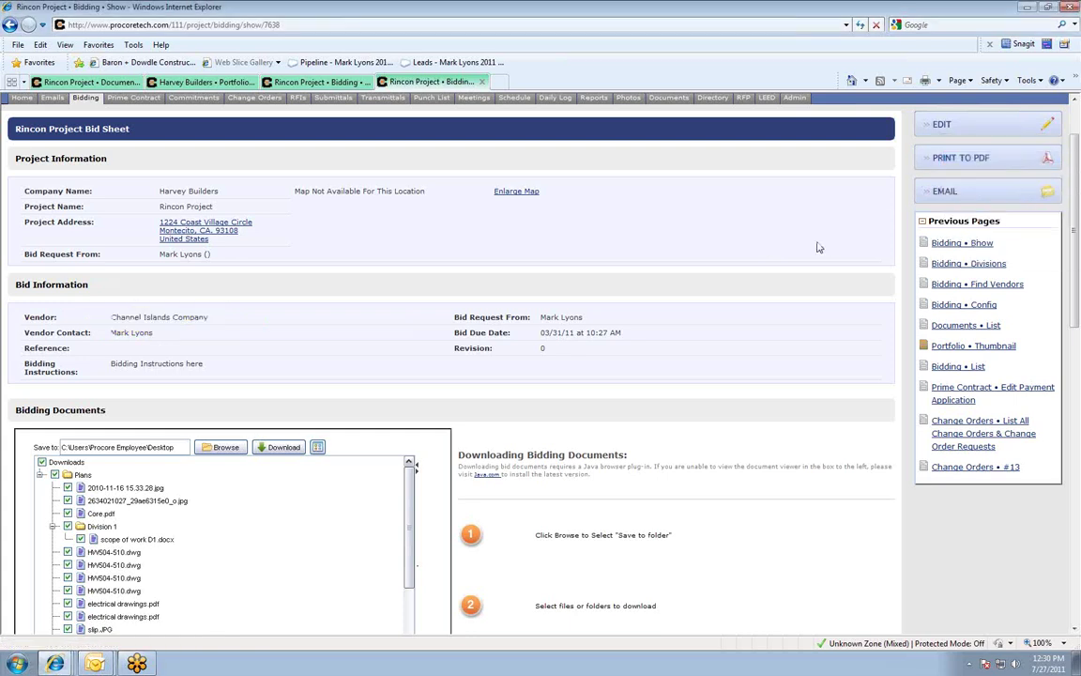
Step: Close the extra bid sheet page and review the Rincon Project bids grouped by division
{"action": "scroll", "coordinate": [818, 247], "scroll_direction": "up", "scroll_amount": 1}
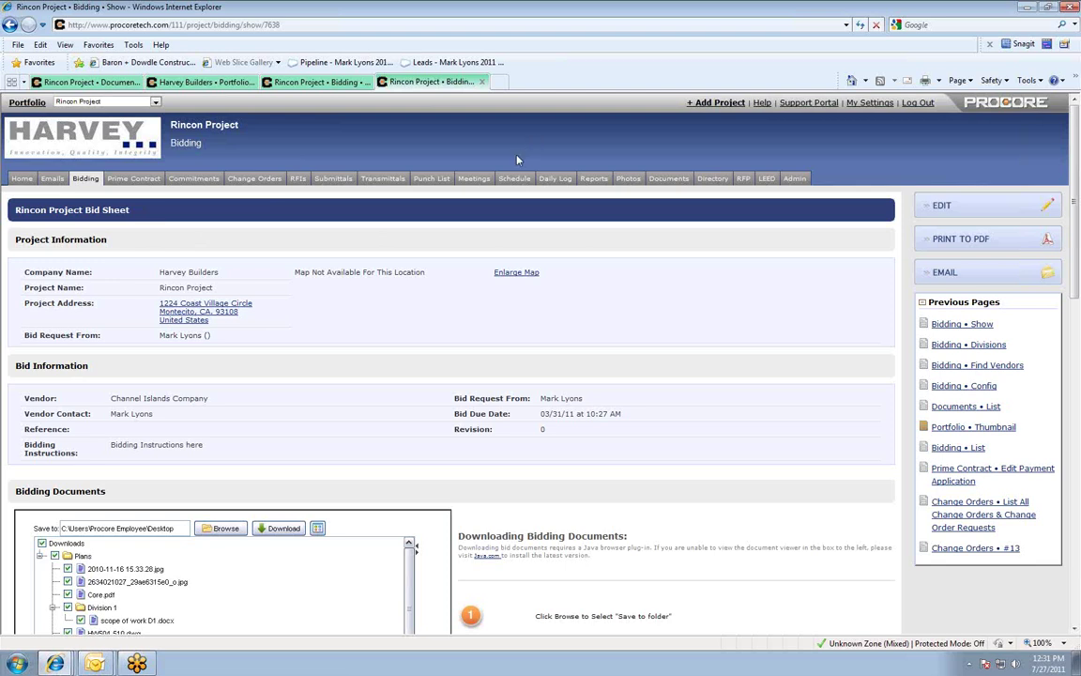
{"action": "left_click", "coordinate": [277, 81]}
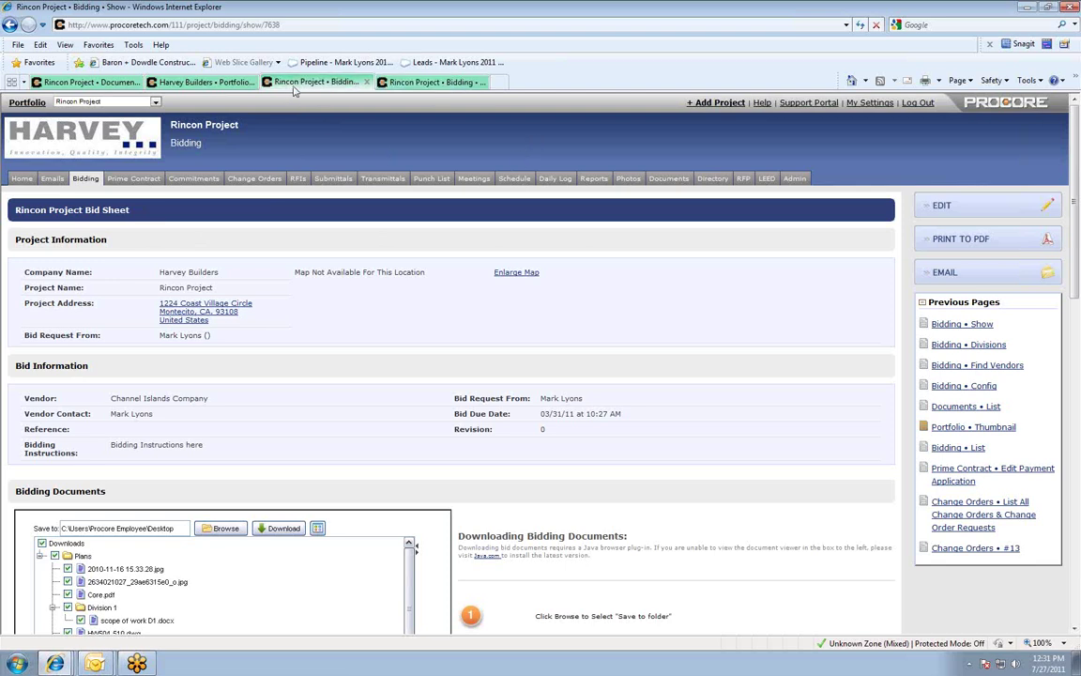
{"action": "left_click", "coordinate": [430, 82]}
{"action": "key", "text": "ctrl+w"}
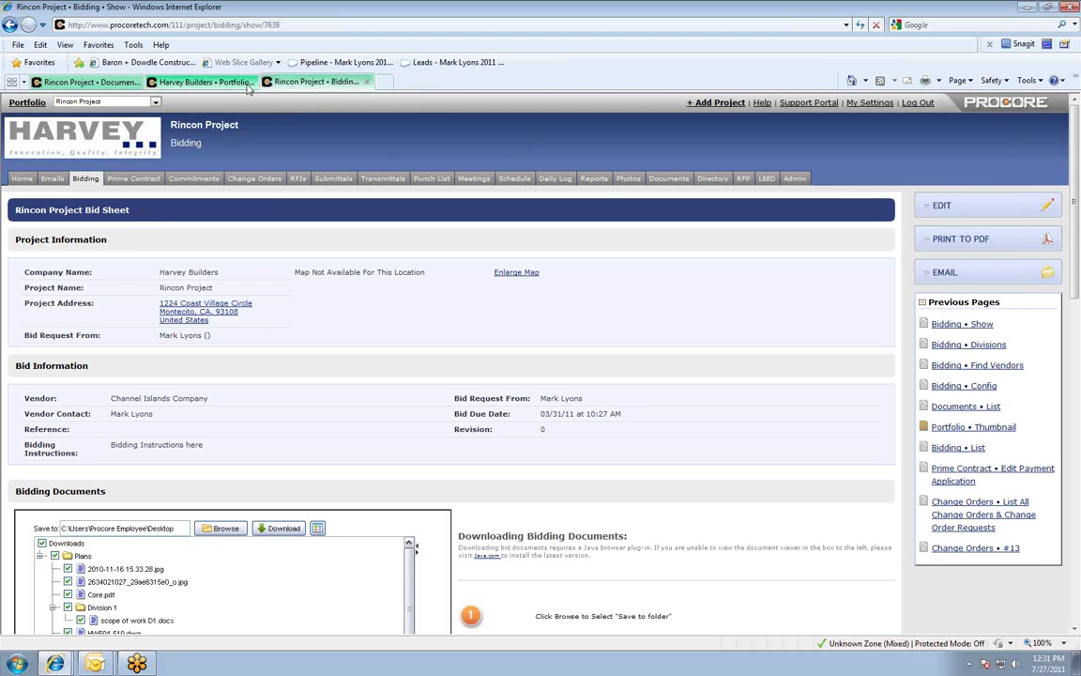
{"action": "left_click", "coordinate": [84, 179]}
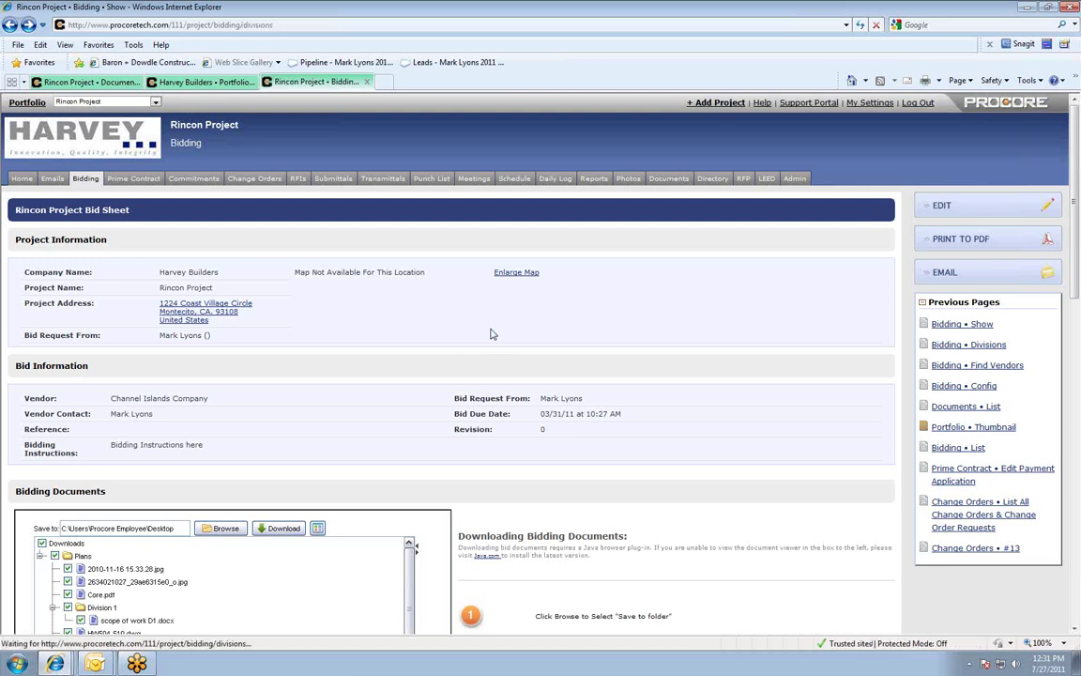
{"action": "scroll", "coordinate": [490, 333], "scroll_direction": "down", "scroll_amount": 1}
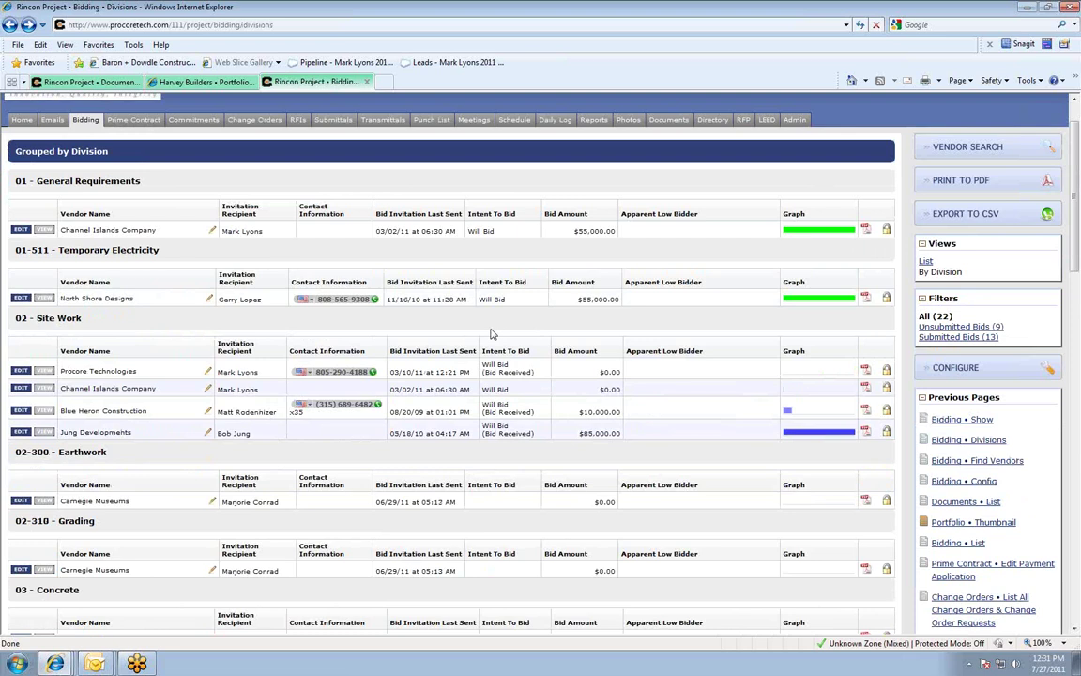
{"action": "scroll", "coordinate": [805, 284], "scroll_direction": "down", "scroll_amount": 1}
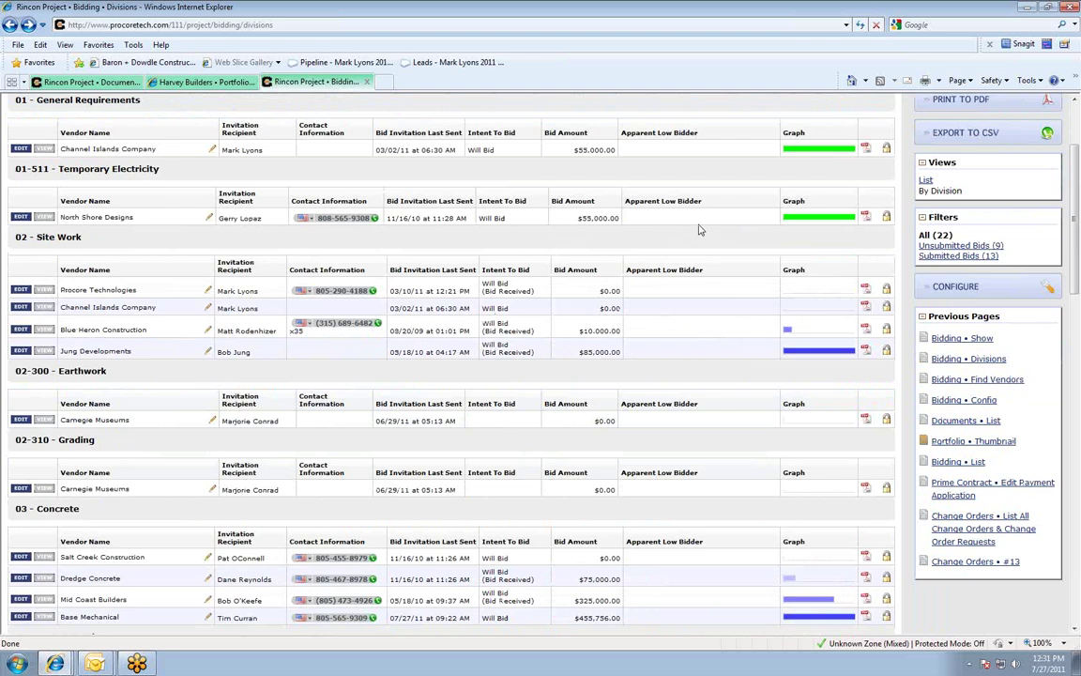
{"action": "scroll", "coordinate": [695, 244], "scroll_direction": "up", "scroll_amount": 3}
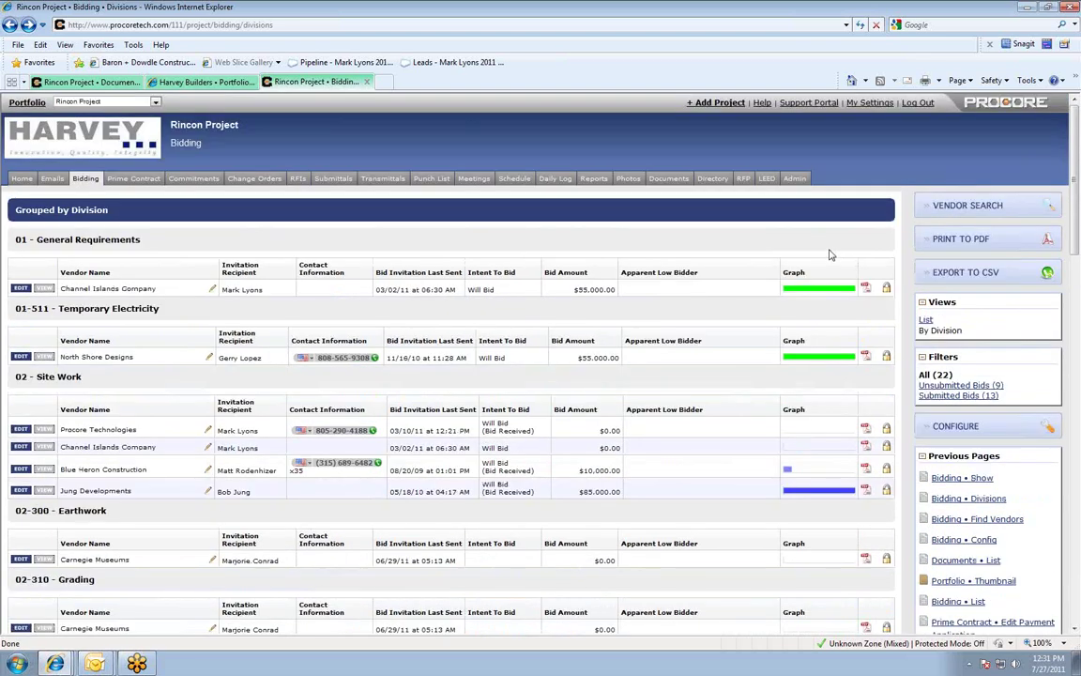
Step: Circle the Export to CSV option on the bids grouped by division and leave drawing mode
{"action": "right_click", "coordinate": [1075, 145]}
{"action": "left_click", "coordinate": [986, 171]}
{"action": "mouse_move", "coordinate": [1049, 250]}
{"action": "left_mouse_down"}
{"action": "mouse_move", "coordinate": [900, 245]}
{"action": "mouse_move", "coordinate": [1049, 274]}
{"action": "left_mouse_up"}
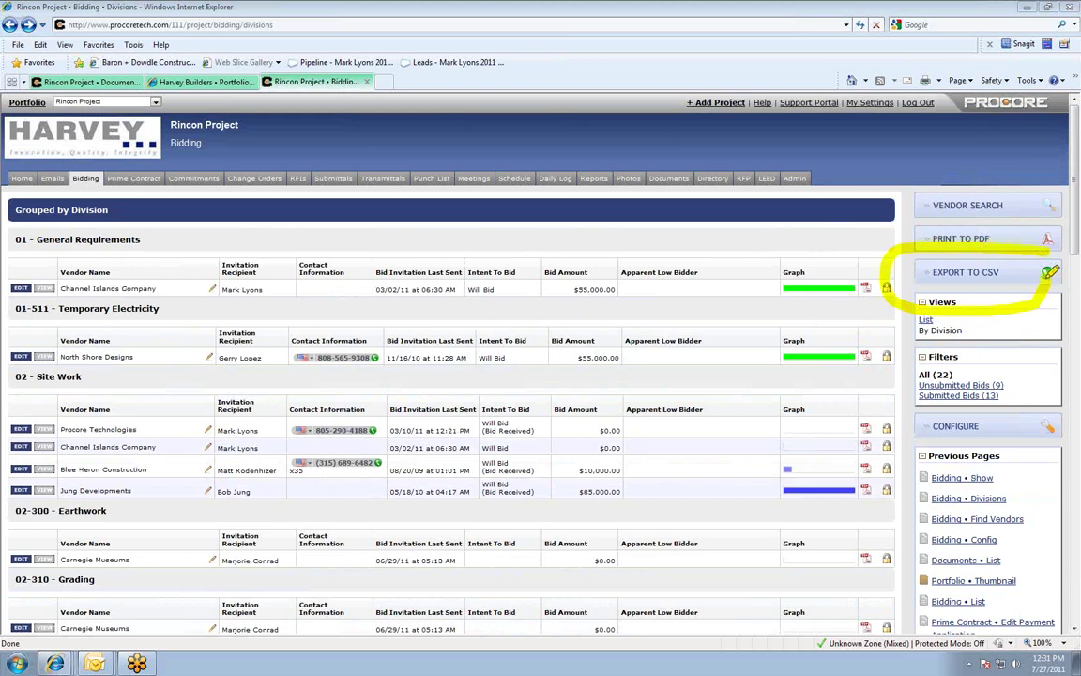
{"action": "right_click", "coordinate": [1065, 141]}
{"action": "left_click", "coordinate": [1021, 159]}
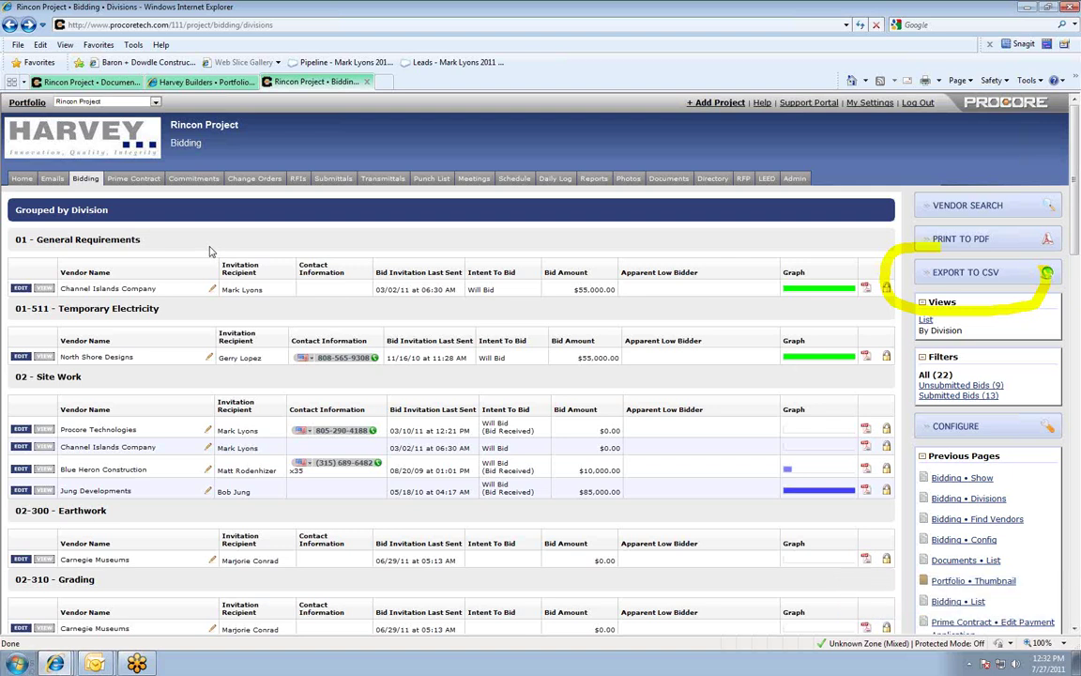
Step: Clear the Export to CSV marking and open the project's RFIs list
{"action": "left_click", "coordinate": [1077, 141]}
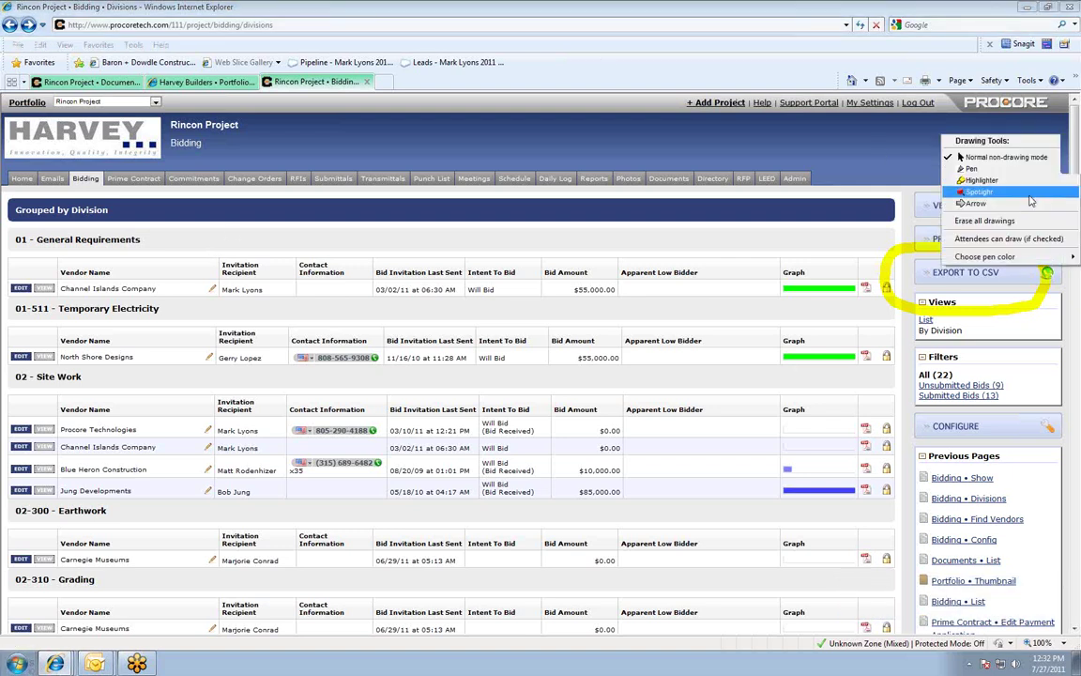
{"action": "left_click", "coordinate": [925, 174]}
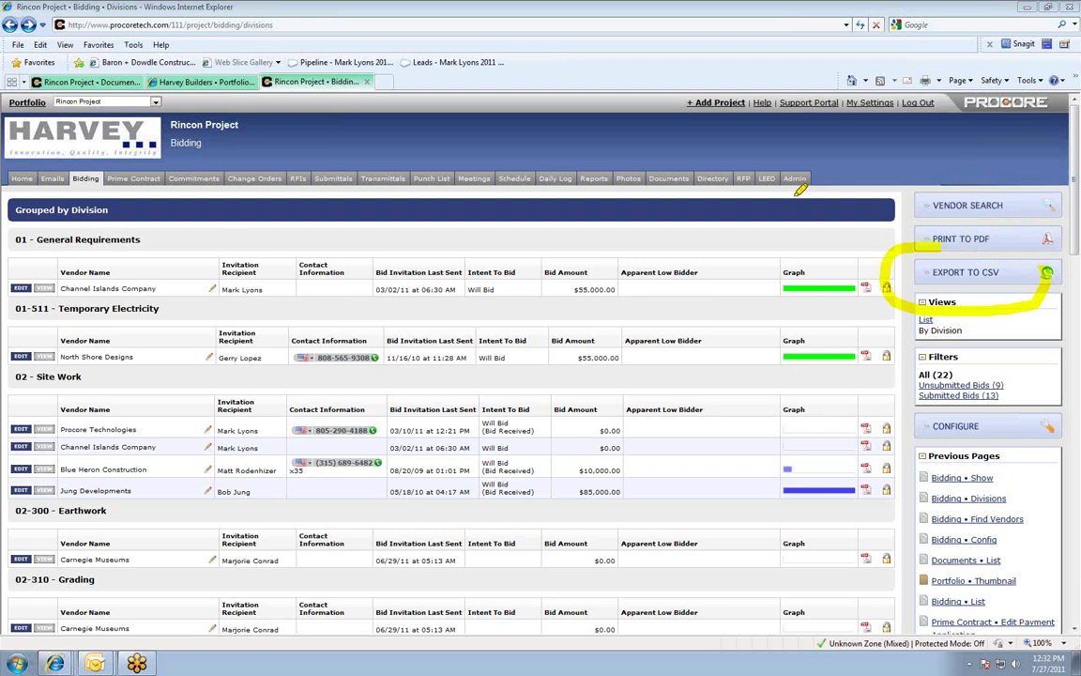
{"action": "left_click", "coordinate": [964, 133]}
{"action": "left_click", "coordinate": [939, 150]}
{"action": "left_click", "coordinate": [334, 180]}
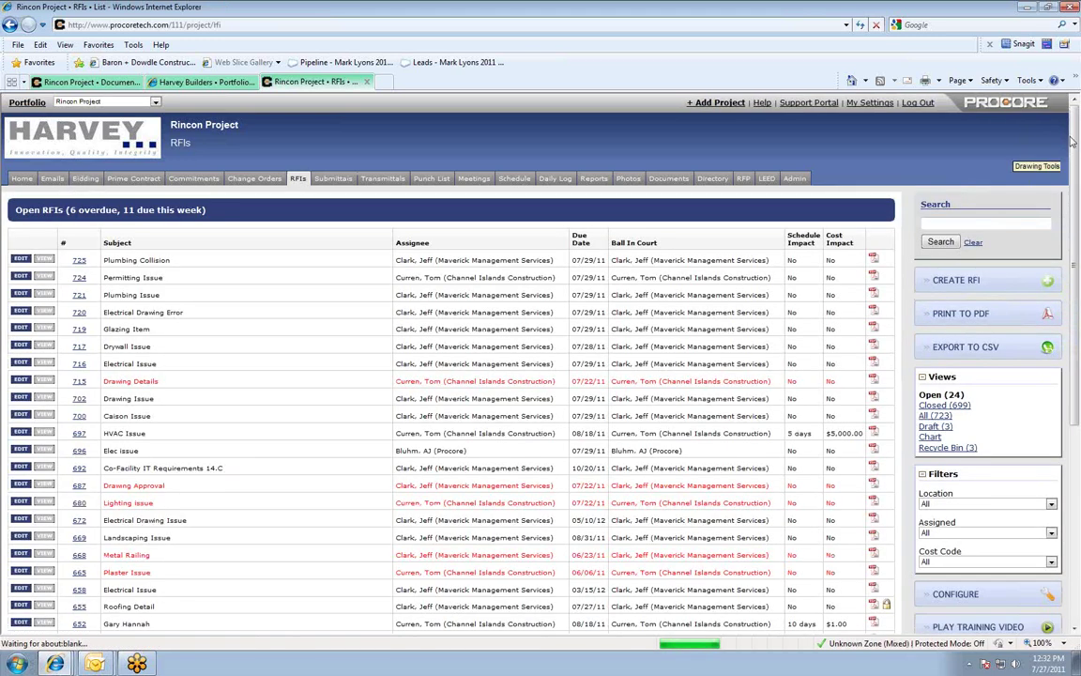
Step: Circle the RFI list's Views options and highlight the Closed view
{"action": "left_click", "coordinate": [1037, 166]}
{"action": "left_click", "coordinate": [976, 182]}
{"action": "mouse_move", "coordinate": [999, 383]}
{"action": "left_mouse_down"}
{"action": "mouse_move", "coordinate": [909, 386]}
{"action": "mouse_move", "coordinate": [929, 458]}
{"action": "mouse_move", "coordinate": [1016, 417]}
{"action": "mouse_move", "coordinate": [920, 381]}
{"action": "left_mouse_up"}
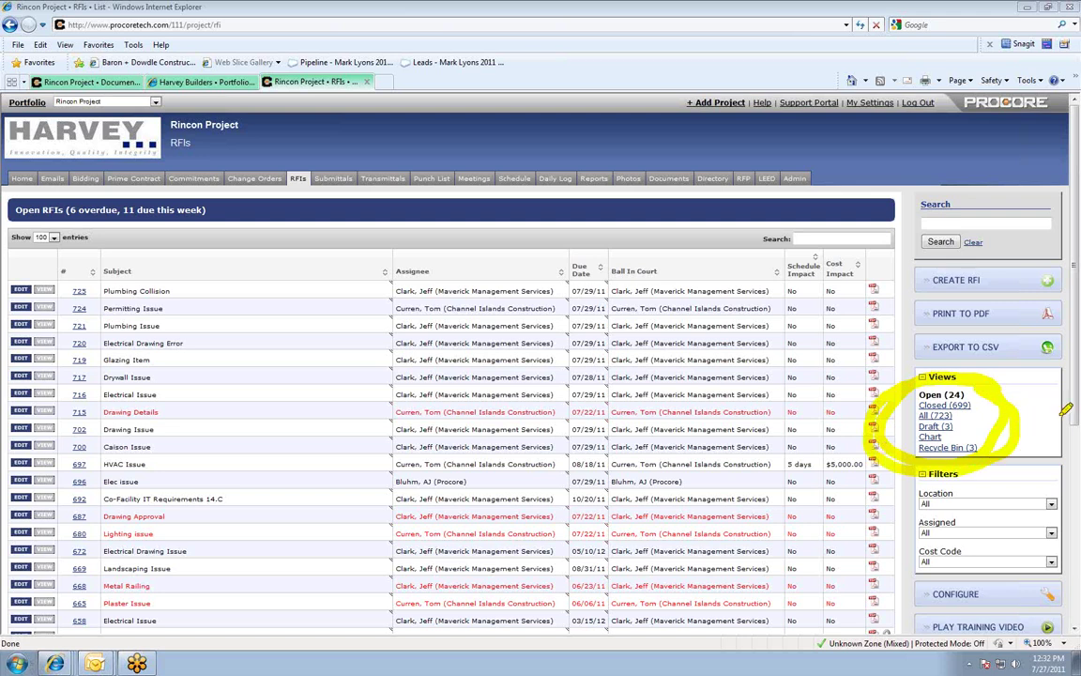
{"action": "left_click_drag", "start_coordinate": [987, 404], "coordinate": [916, 404]}
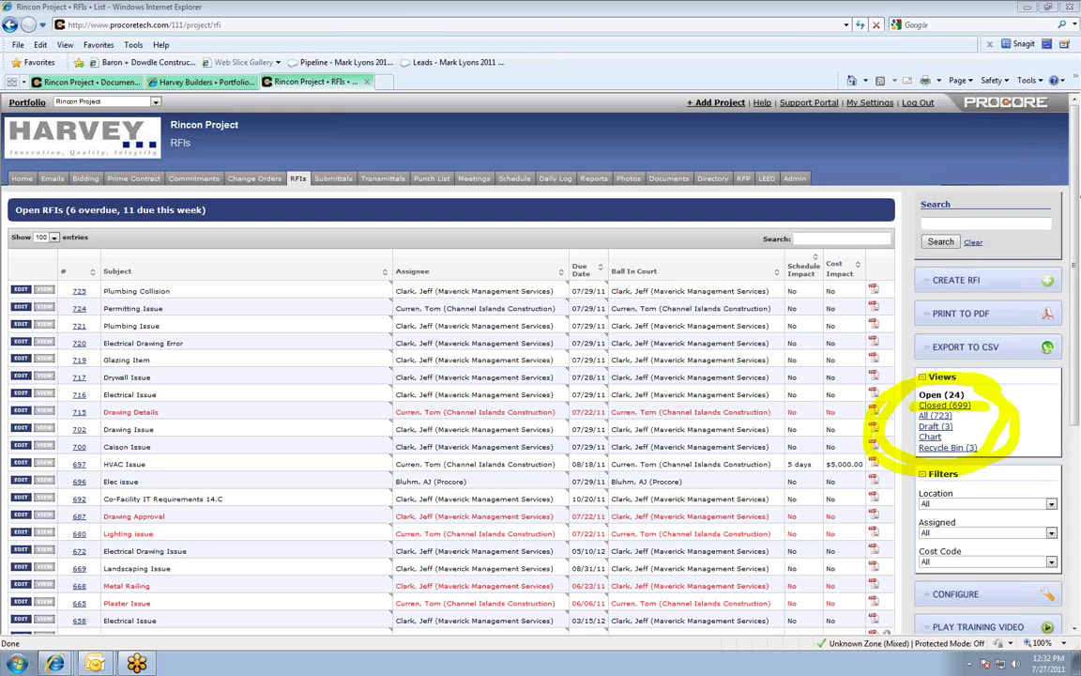
Step: Circle the Create RFI option and open the form for a new RFI
{"action": "left_click", "coordinate": [1070, 141]}
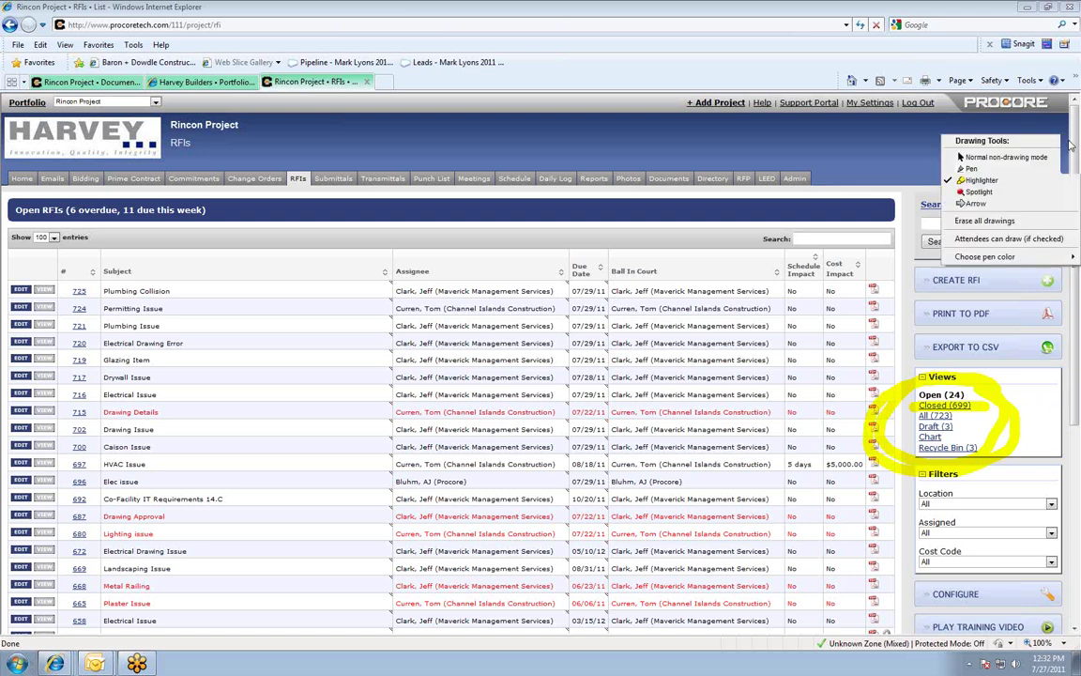
{"action": "left_click", "coordinate": [938, 201]}
{"action": "mouse_move", "coordinate": [948, 294]}
{"action": "left_mouse_down"}
{"action": "mouse_move", "coordinate": [1037, 259]}
{"action": "mouse_move", "coordinate": [925, 274]}
{"action": "left_mouse_up"}
{"action": "left_click", "coordinate": [1072, 141]}
{"action": "left_click", "coordinate": [939, 201]}
{"action": "left_click", "coordinate": [1010, 286]}
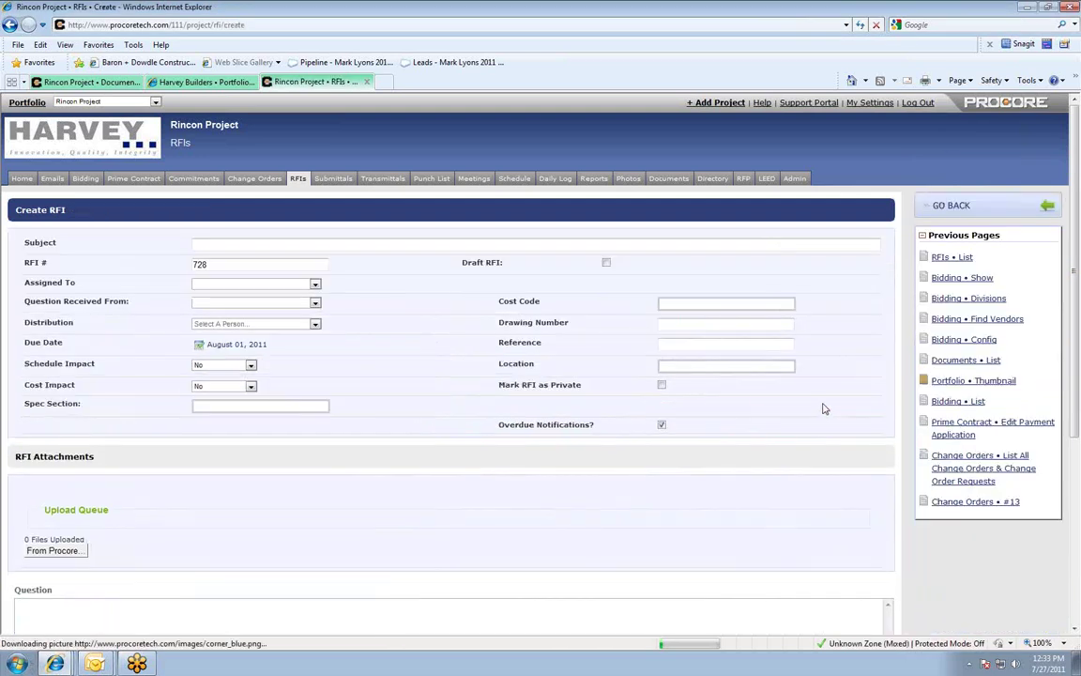
Step: Check the RFI's Assigned To choices and circle the RFI Attachments upload area
{"action": "left_click", "coordinate": [315, 284]}
{"action": "left_click", "coordinate": [315, 285]}
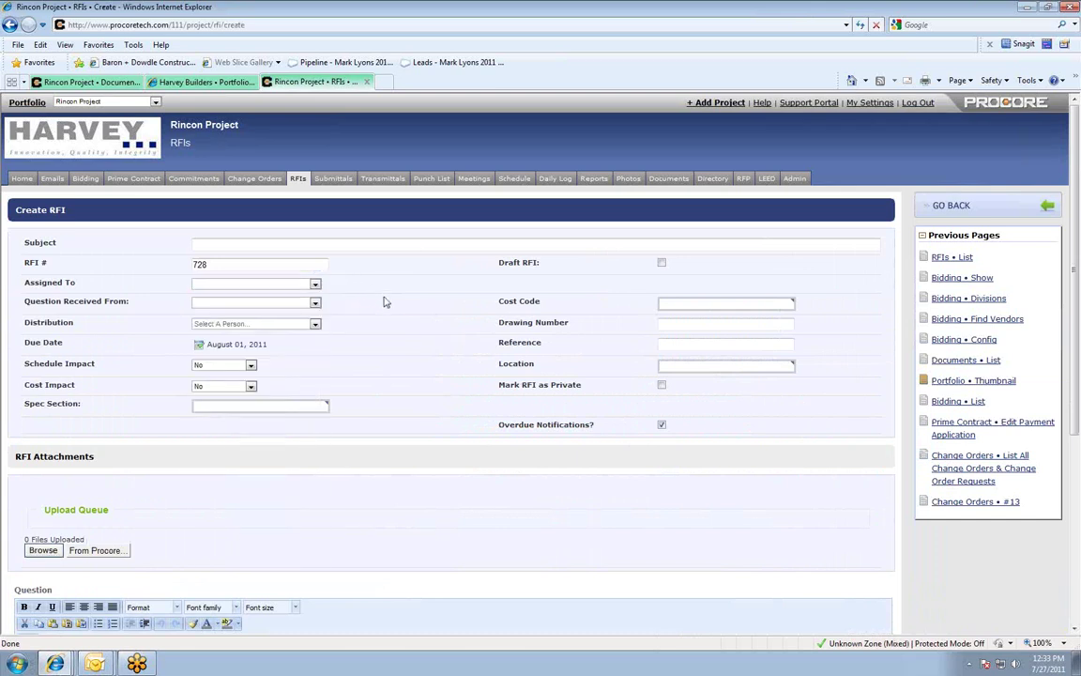
{"action": "scroll", "coordinate": [966, 391], "scroll_direction": "down", "scroll_amount": 2}
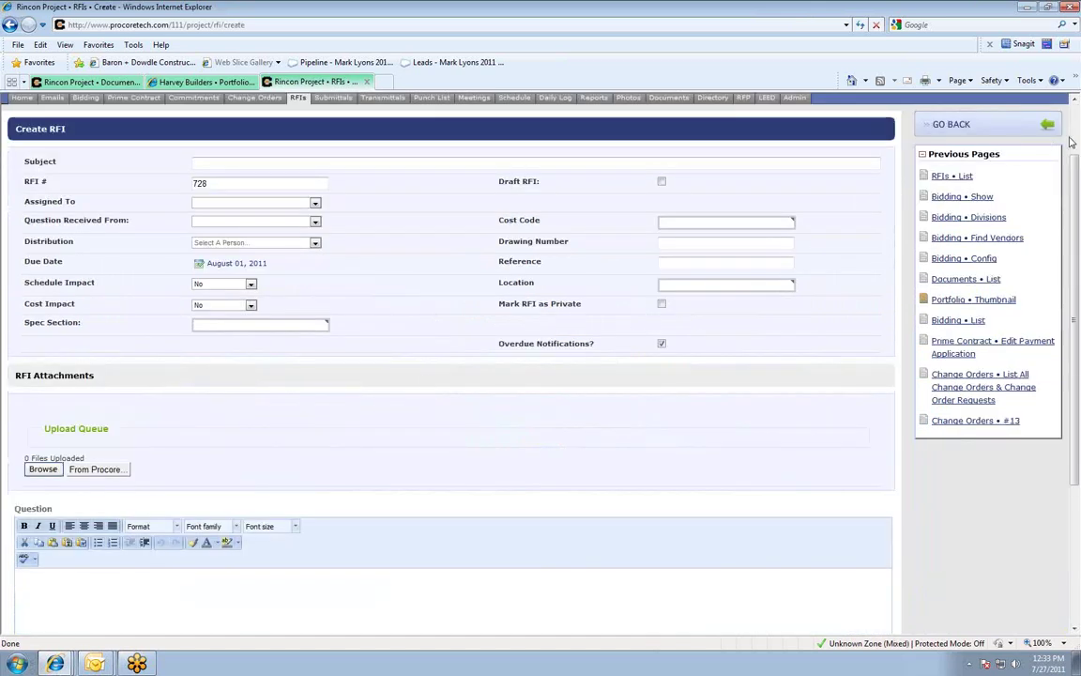
{"action": "mouse_move", "coordinate": [181, 435]}
{"action": "left_mouse_down"}
{"action": "mouse_move", "coordinate": [213, 441]}
{"action": "mouse_move", "coordinate": [141, 410]}
{"action": "left_mouse_up"}
{"action": "key", "text": "Escape"}
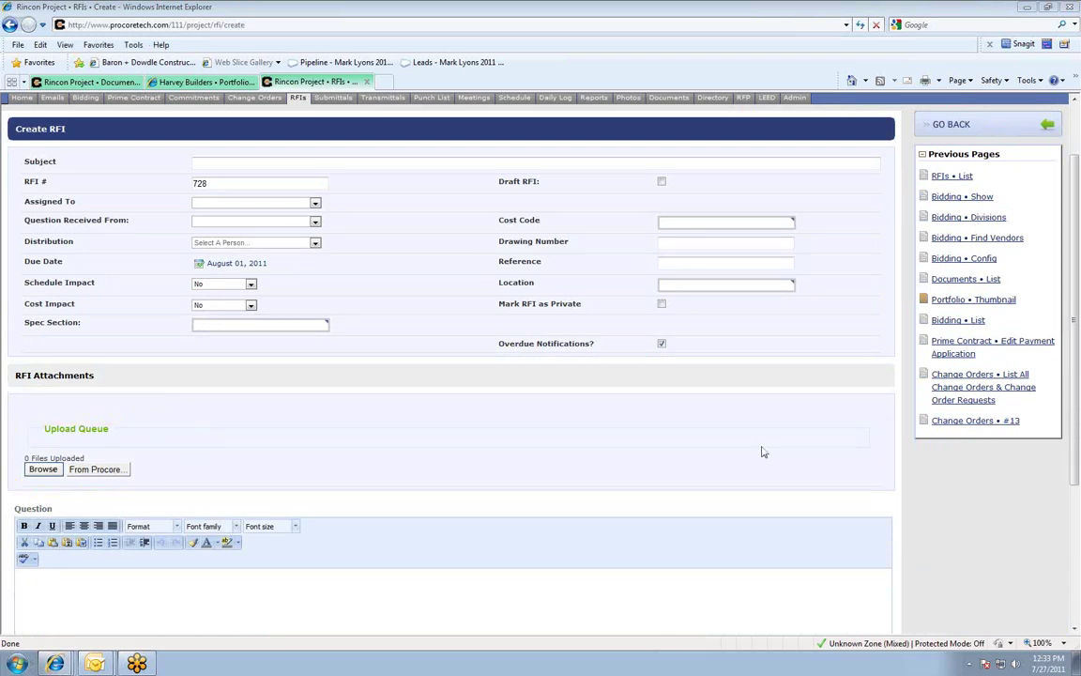
Step: Enter the placeholder text "bgfdbgfbds btrs brt brt brtb r gtb rtb" as the RFI question
{"action": "scroll", "coordinate": [655, 434], "scroll_direction": "down", "scroll_amount": 3}
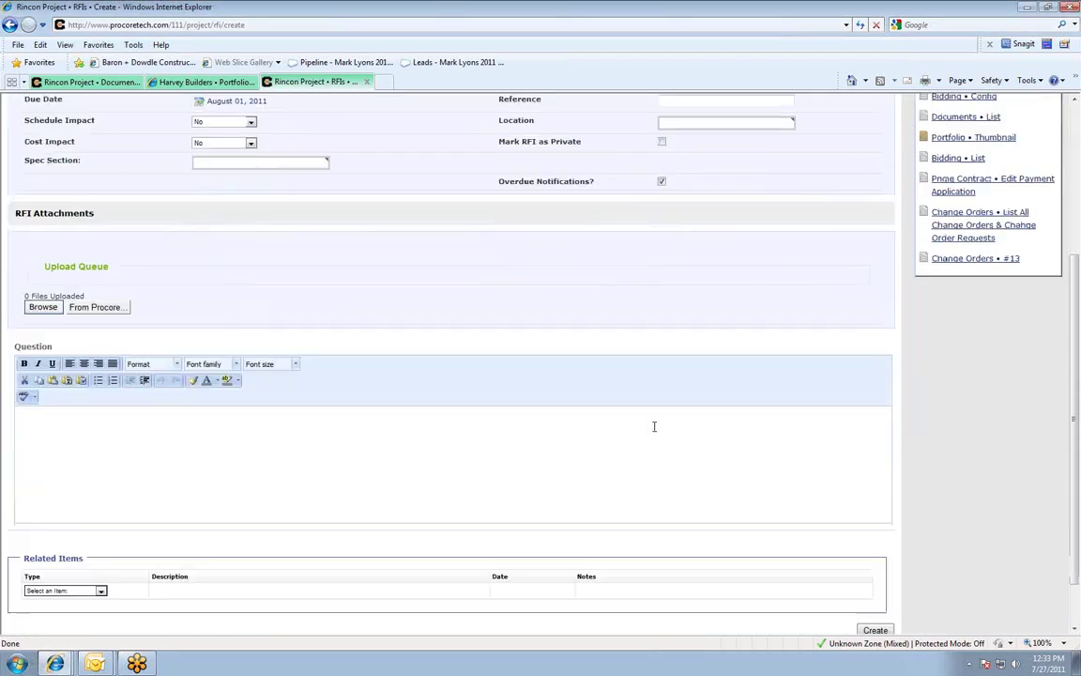
{"action": "left_click", "coordinate": [175, 408]}
{"action": "type", "text": "bgfdbgf"}
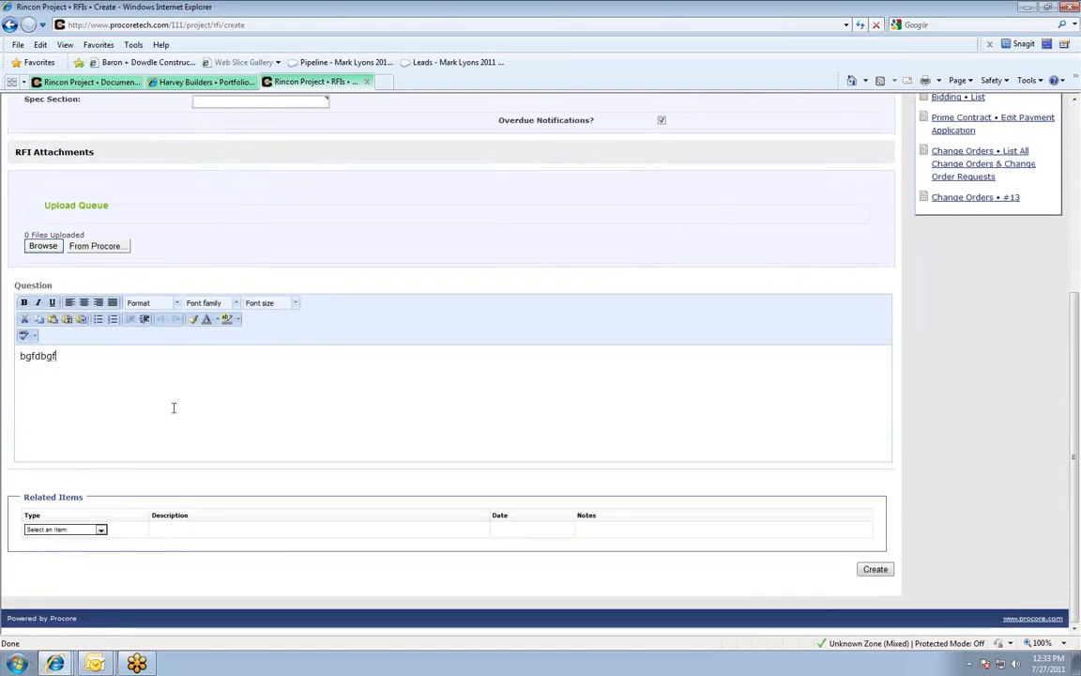
{"action": "type", "text": "bds btrs brt brt brtb r gtb rtb"}
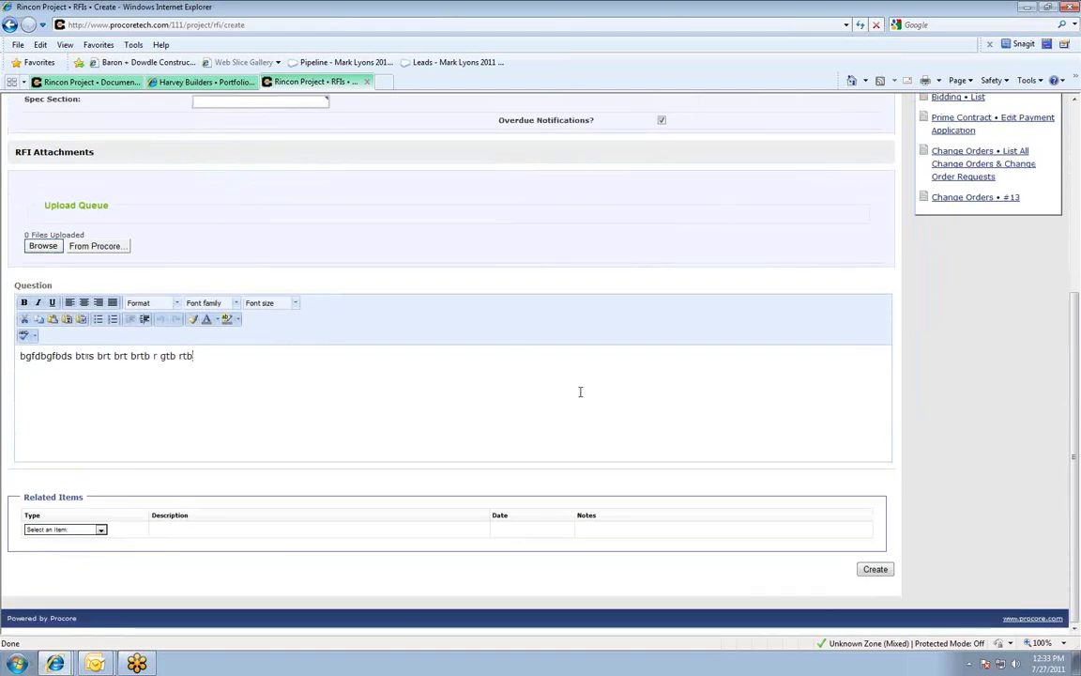
Step: Circle the new RFI form's Create option and its attachments and question area, and clear the markings
{"action": "key", "text": "ctrl+2"}
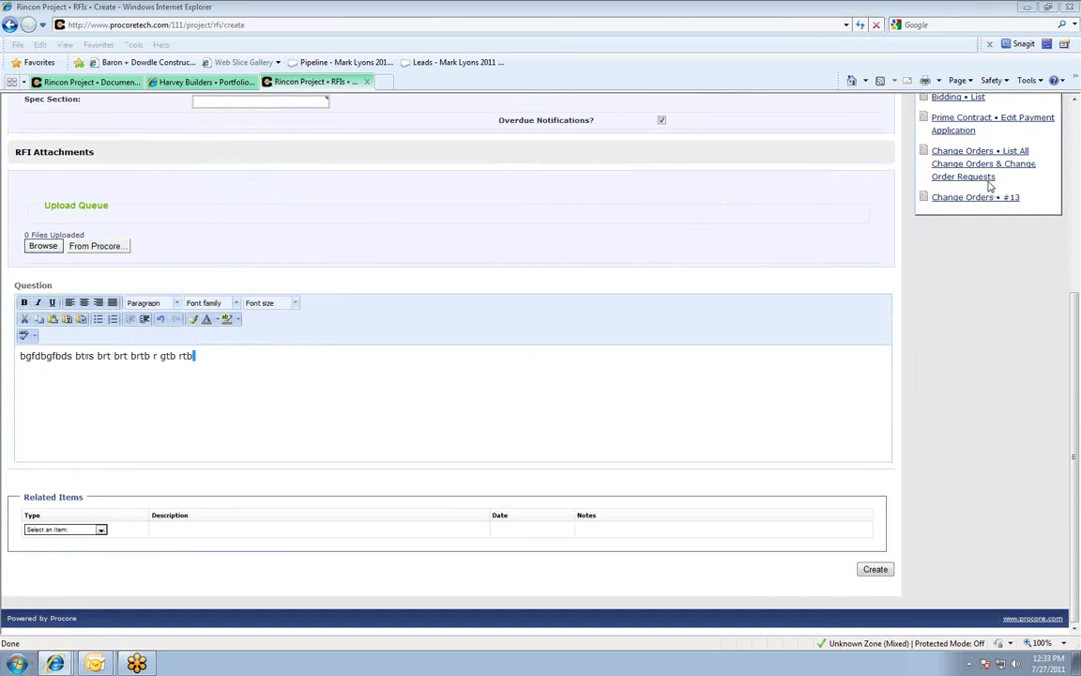
{"action": "mouse_move", "coordinate": [946, 545]}
{"action": "left_mouse_down"}
{"action": "mouse_move", "coordinate": [955, 532]}
{"action": "mouse_move", "coordinate": [899, 519]}
{"action": "left_mouse_up"}
{"action": "left_click_drag", "start_coordinate": [760, 164], "coordinate": [450, 155]}
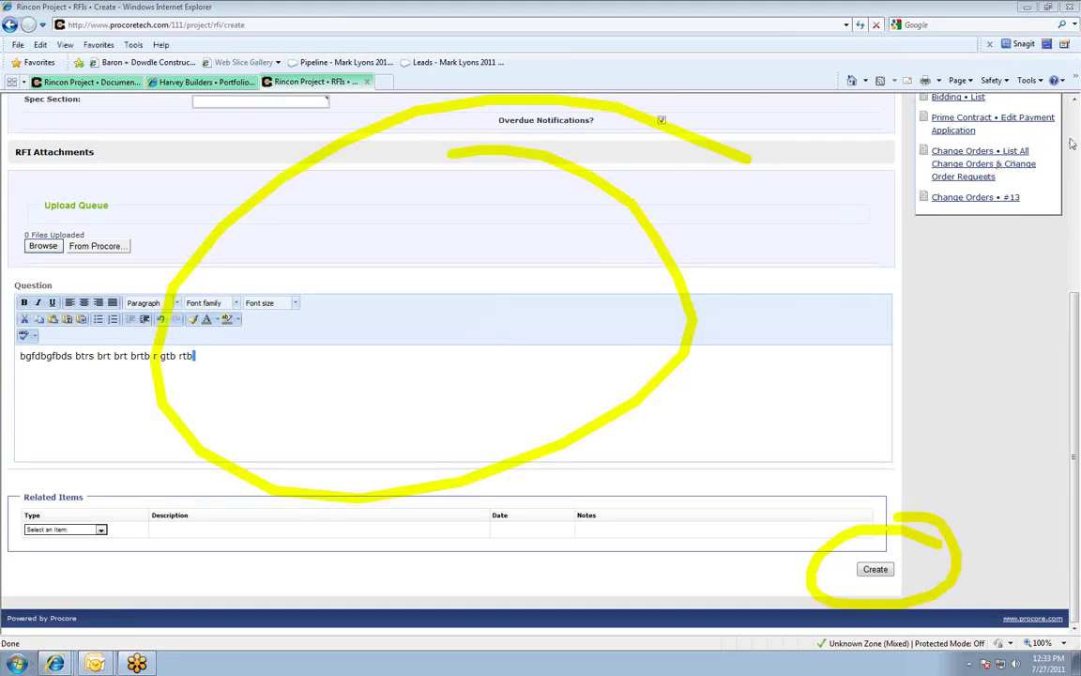
{"action": "key", "text": "Escape"}
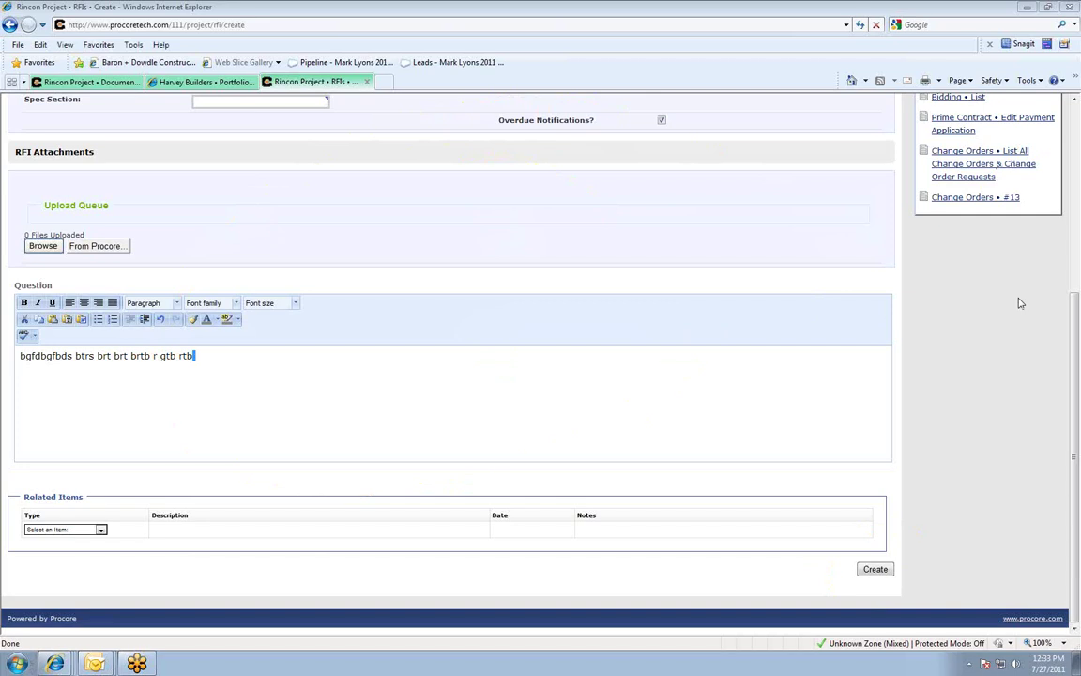
Step: Open the Rincon Project's Admin settings and mark the Edit Spec Sections, Edit Locations and Active Tabs options
{"action": "scroll", "coordinate": [1019, 303], "scroll_direction": "up", "scroll_amount": 3}
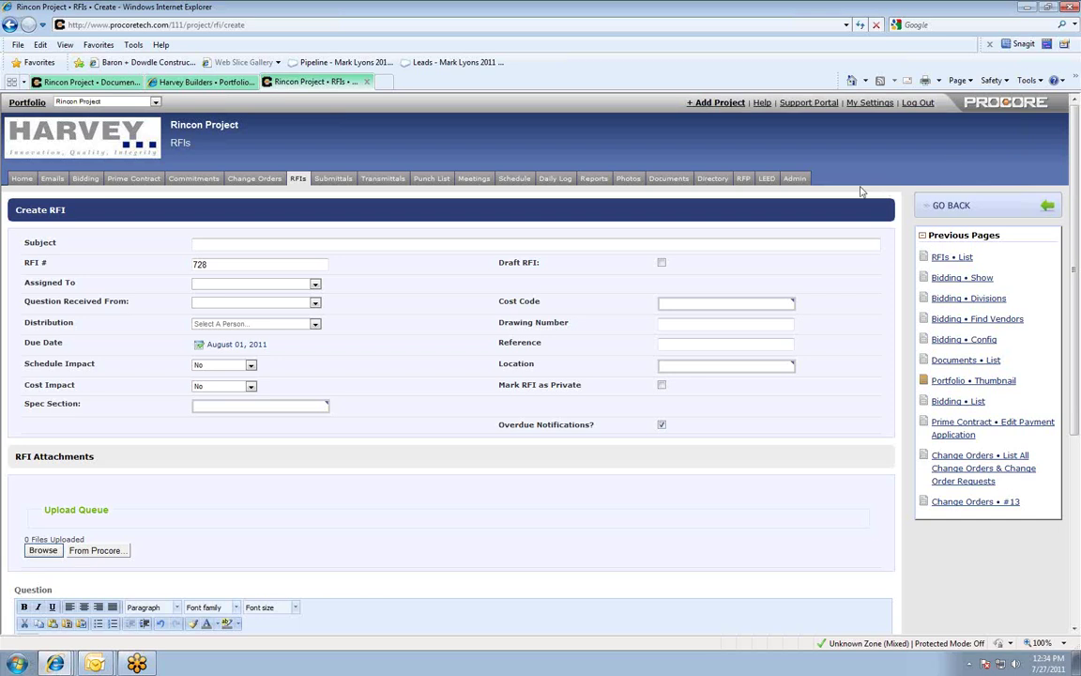
{"action": "left_click", "coordinate": [794, 180]}
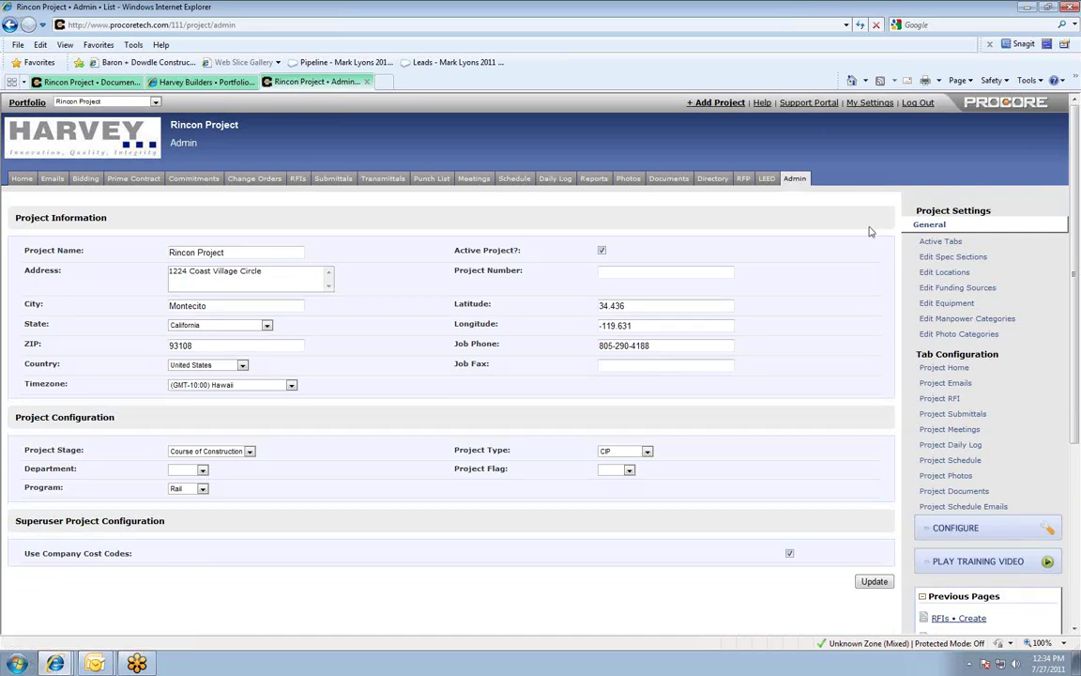
{"action": "scroll", "coordinate": [806, 317], "scroll_direction": "down", "scroll_amount": 2}
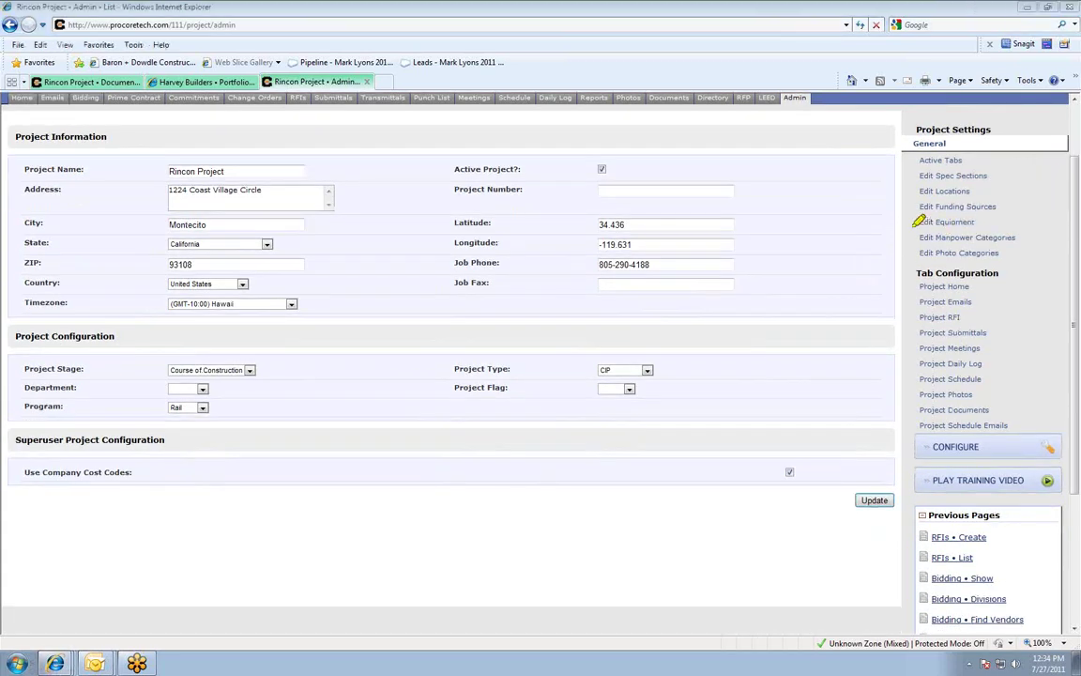
{"action": "mouse_move", "coordinate": [917, 175]}
{"action": "left_mouse_down"}
{"action": "mouse_move", "coordinate": [993, 175]}
{"action": "mouse_move", "coordinate": [970, 191]}
{"action": "left_mouse_up"}
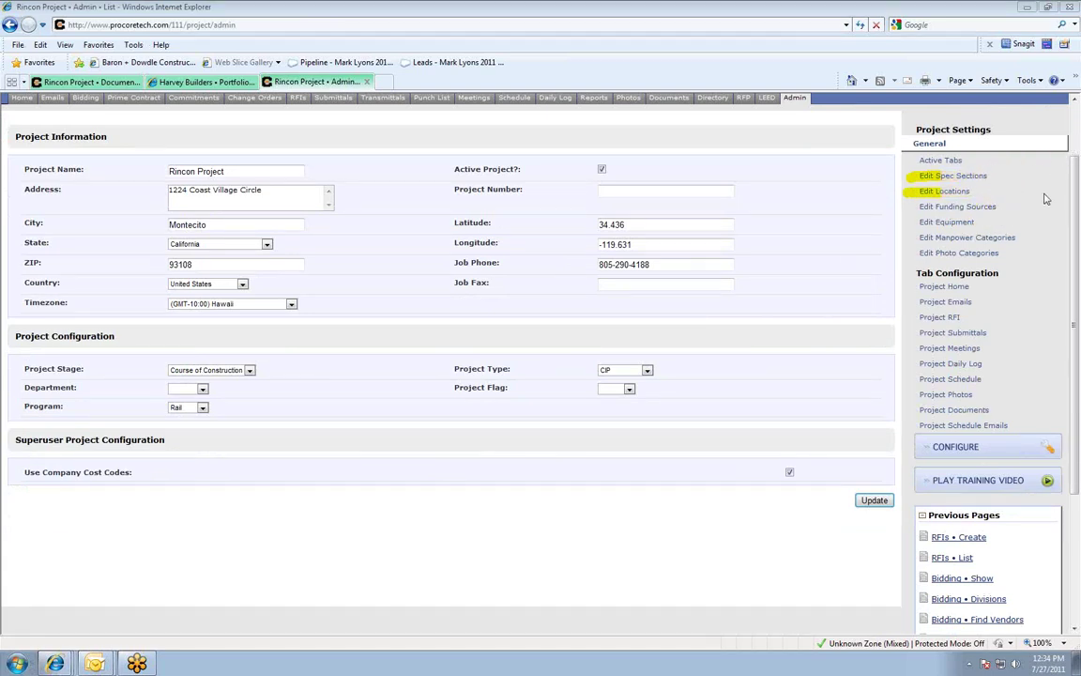
{"action": "mouse_move", "coordinate": [901, 150]}
{"action": "left_mouse_down"}
{"action": "mouse_move", "coordinate": [894, 174]}
{"action": "mouse_move", "coordinate": [983, 171]}
{"action": "mouse_move", "coordinate": [905, 158]}
{"action": "left_mouse_up"}
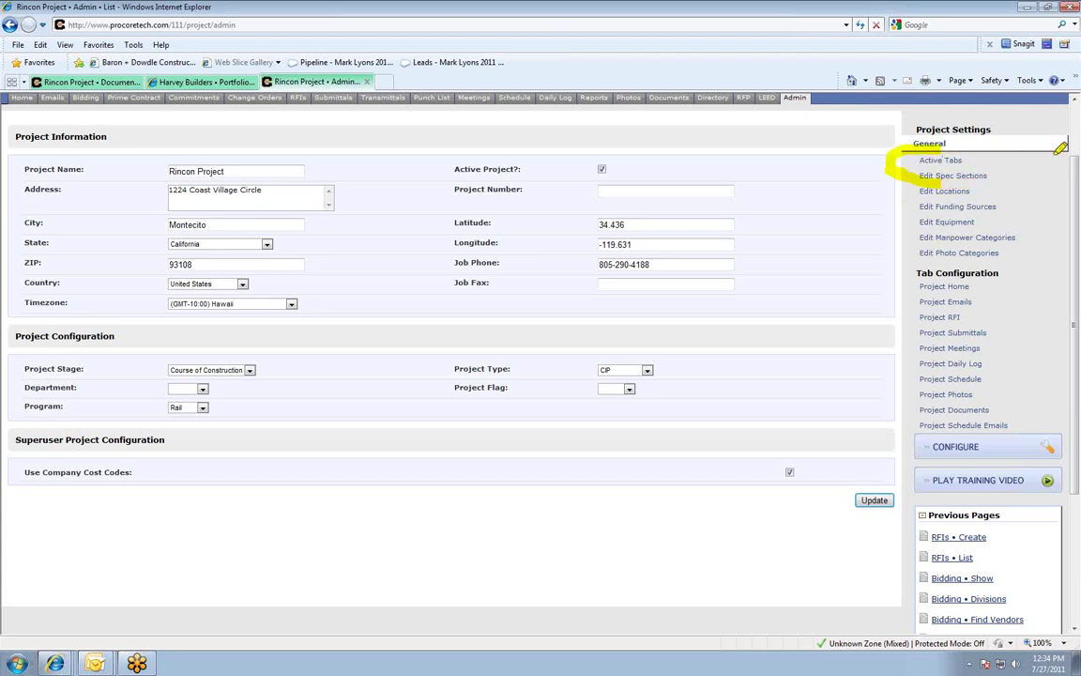
Step: Open the Active Tabs settings, circle the column of tab checkboxes, and draw an arrow across the Meetings row to its checkbox
{"action": "left_click", "coordinate": [948, 162]}
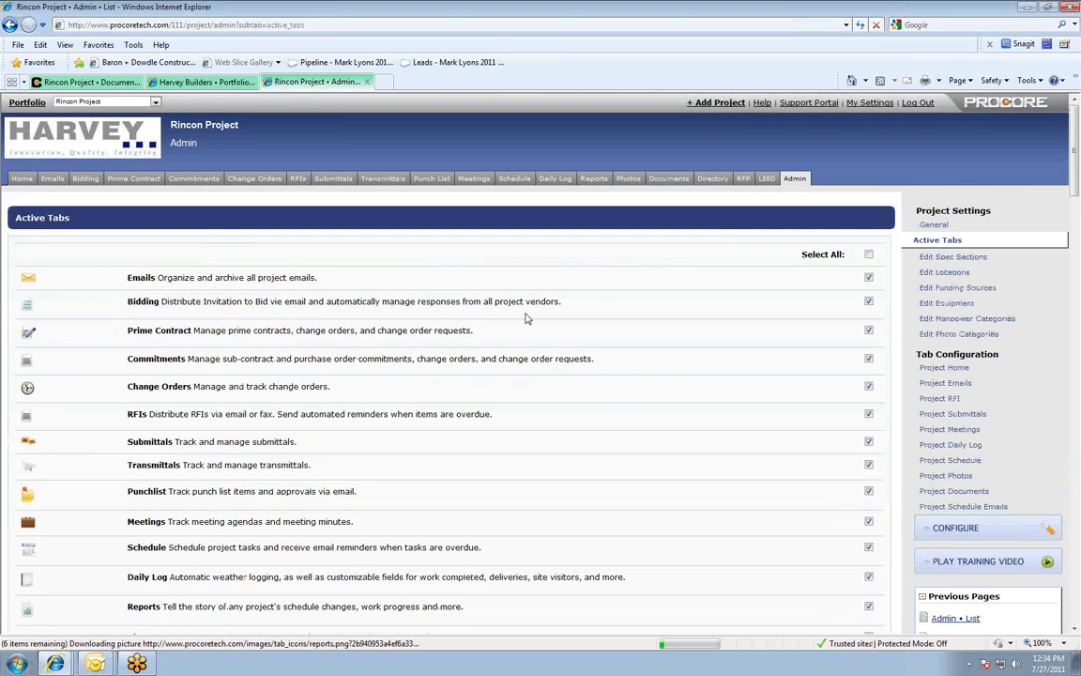
{"action": "scroll", "coordinate": [525, 319], "scroll_direction": "down", "scroll_amount": 1}
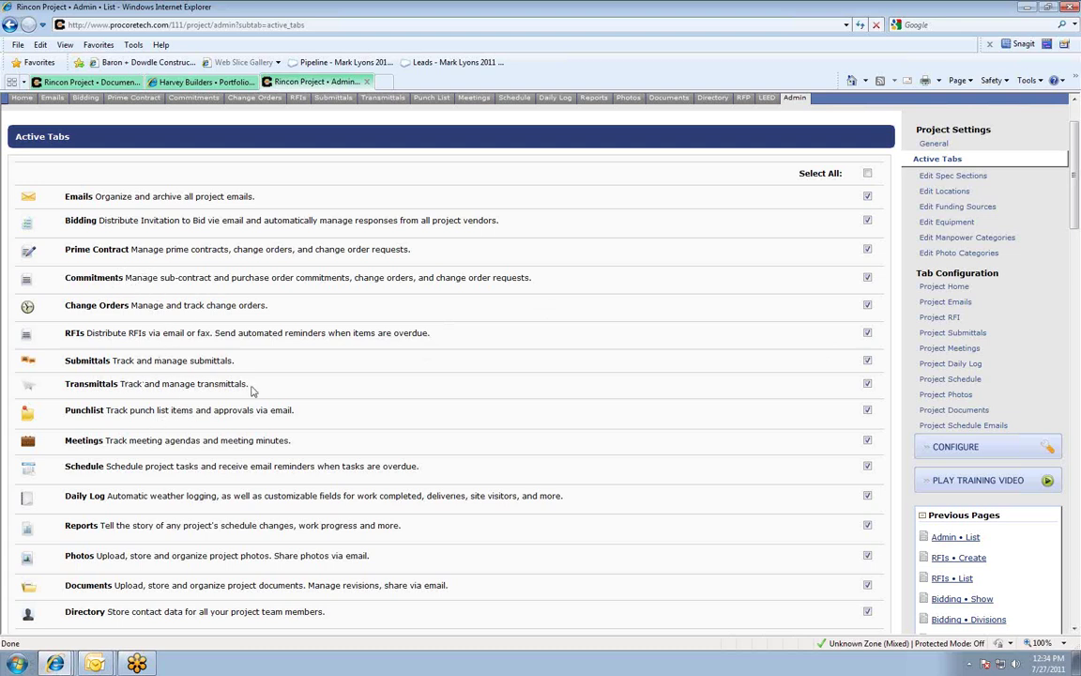
{"action": "mouse_move", "coordinate": [899, 221]}
{"action": "left_mouse_down"}
{"action": "mouse_move", "coordinate": [887, 155]}
{"action": "mouse_move", "coordinate": [828, 556]}
{"action": "mouse_move", "coordinate": [888, 469]}
{"action": "mouse_move", "coordinate": [897, 216]}
{"action": "left_mouse_up"}
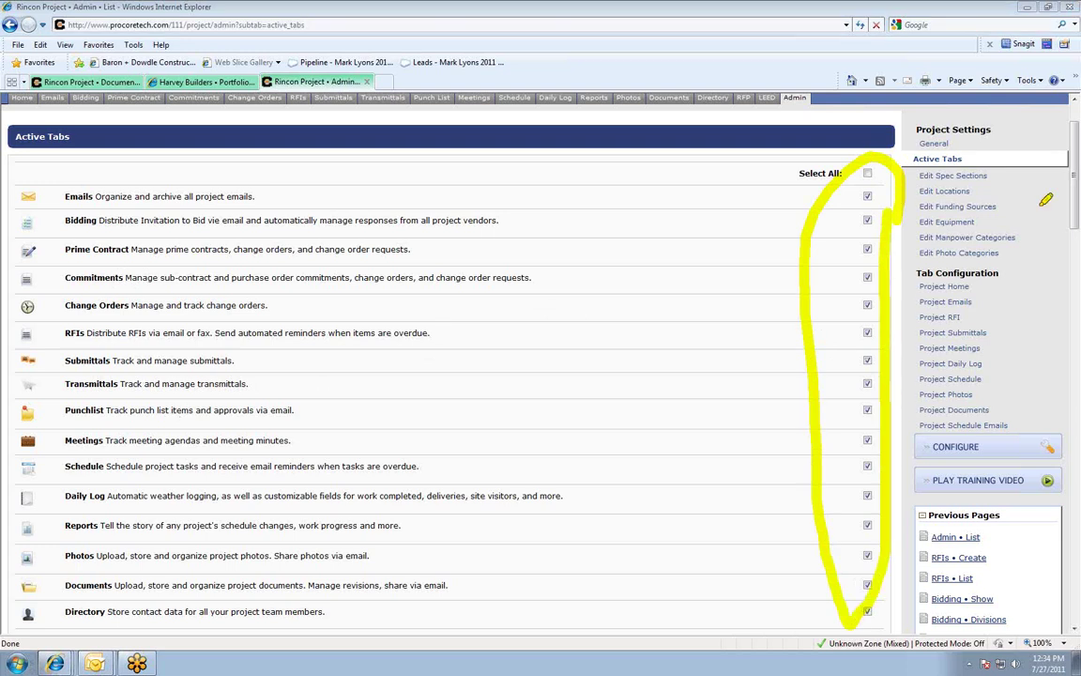
{"action": "key", "text": "e"}
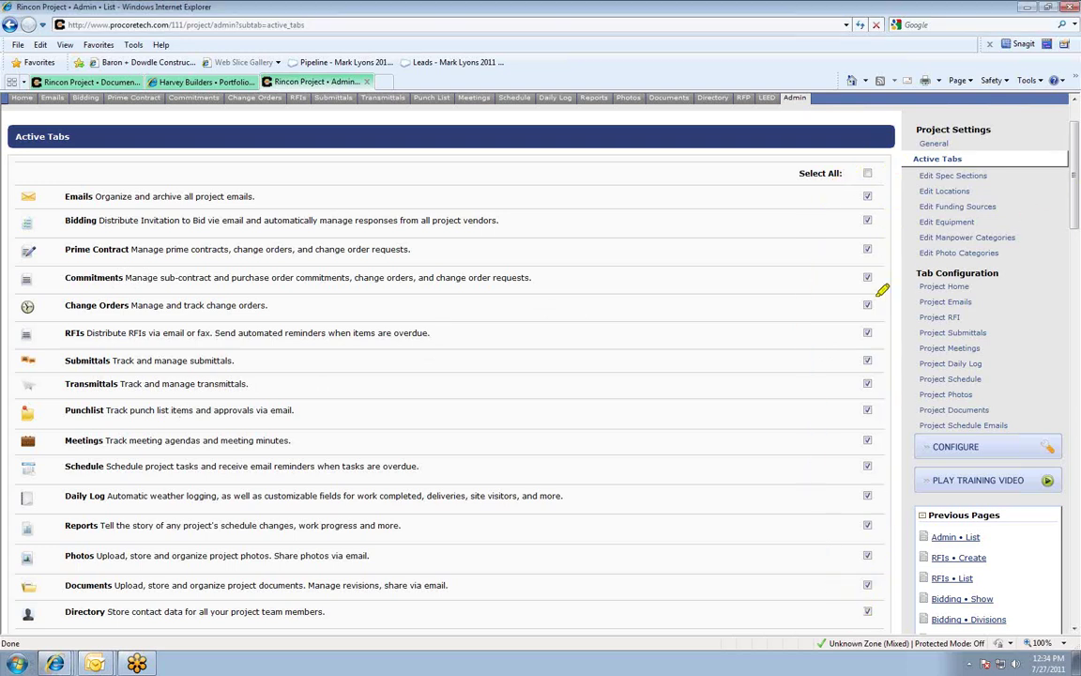
{"action": "mouse_move", "coordinate": [7, 441]}
{"action": "left_mouse_down"}
{"action": "mouse_move", "coordinate": [824, 438]}
{"action": "mouse_move", "coordinate": [791, 416]}
{"action": "mouse_move", "coordinate": [803, 465]}
{"action": "mouse_move", "coordinate": [788, 479]}
{"action": "left_mouse_up"}
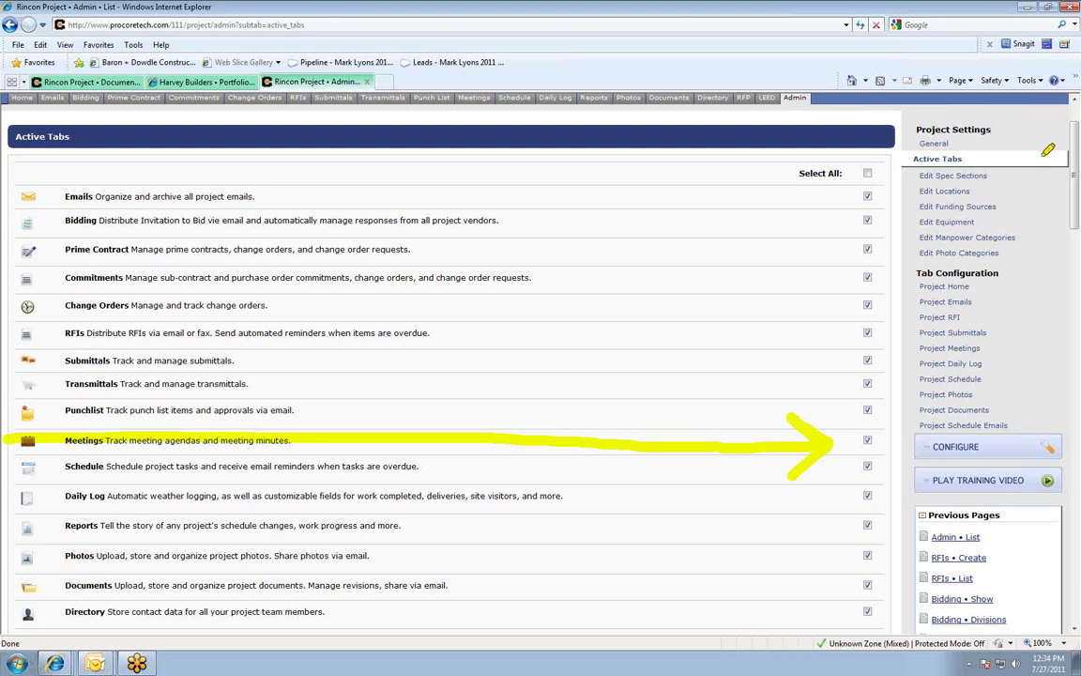
Step: Outline the New Custom Tab row, add a custom tab named "Harvey Items" available to all projects, and save the project settings
{"action": "left_click_drag", "start_coordinate": [1074, 149], "coordinate": [1066, 617]}
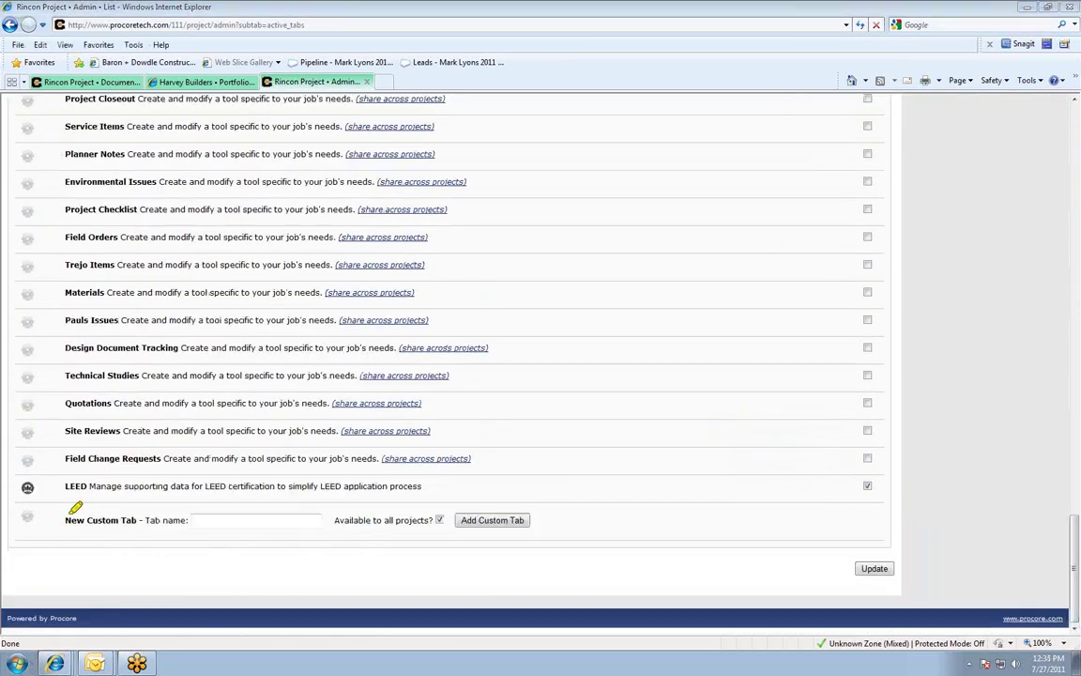
{"action": "mouse_move", "coordinate": [425, 489]}
{"action": "left_mouse_down"}
{"action": "mouse_move", "coordinate": [20, 494]}
{"action": "mouse_move", "coordinate": [154, 556]}
{"action": "mouse_move", "coordinate": [615, 554]}
{"action": "mouse_move", "coordinate": [468, 486]}
{"action": "left_mouse_up"}
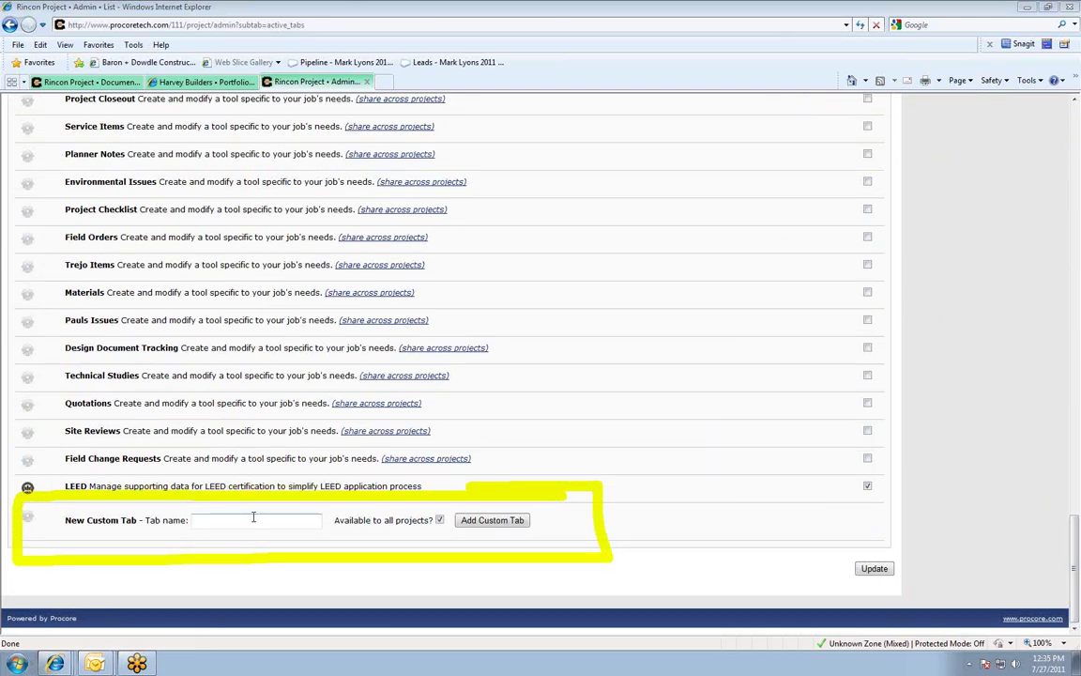
{"action": "left_click", "coordinate": [254, 520]}
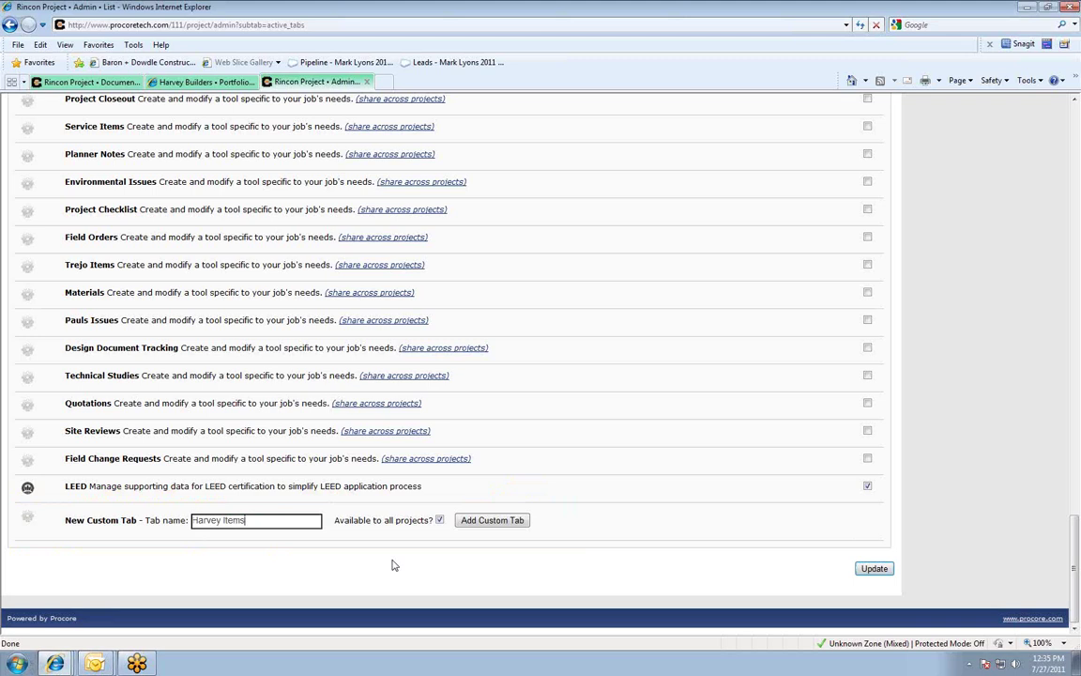
{"action": "left_click", "coordinate": [492, 520]}
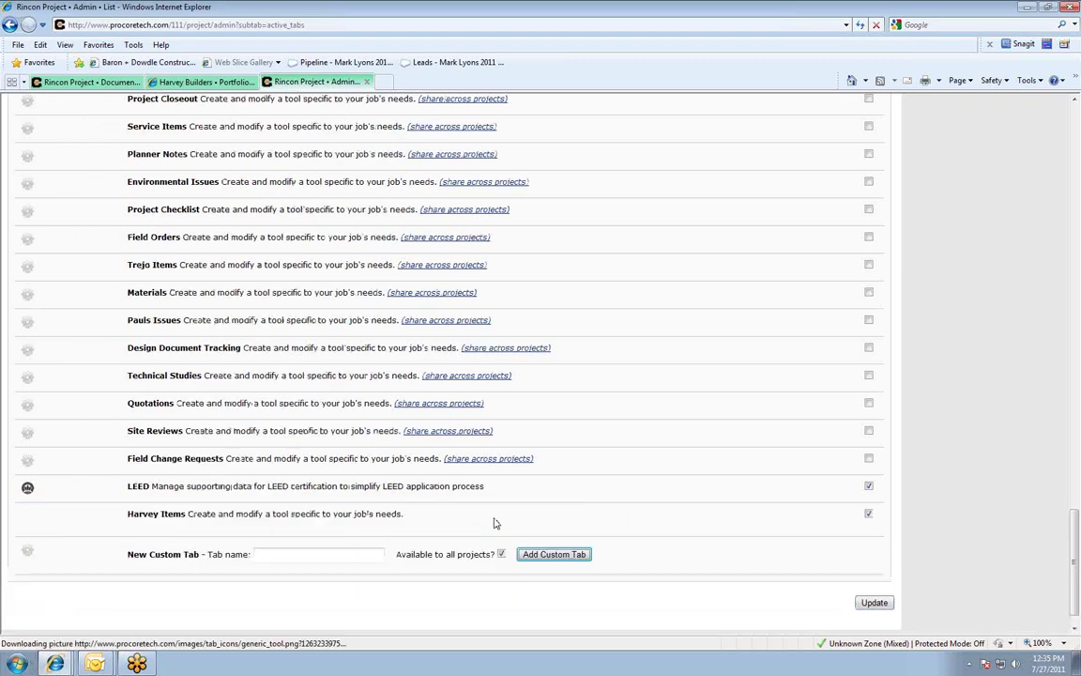
{"action": "left_click", "coordinate": [873, 601]}
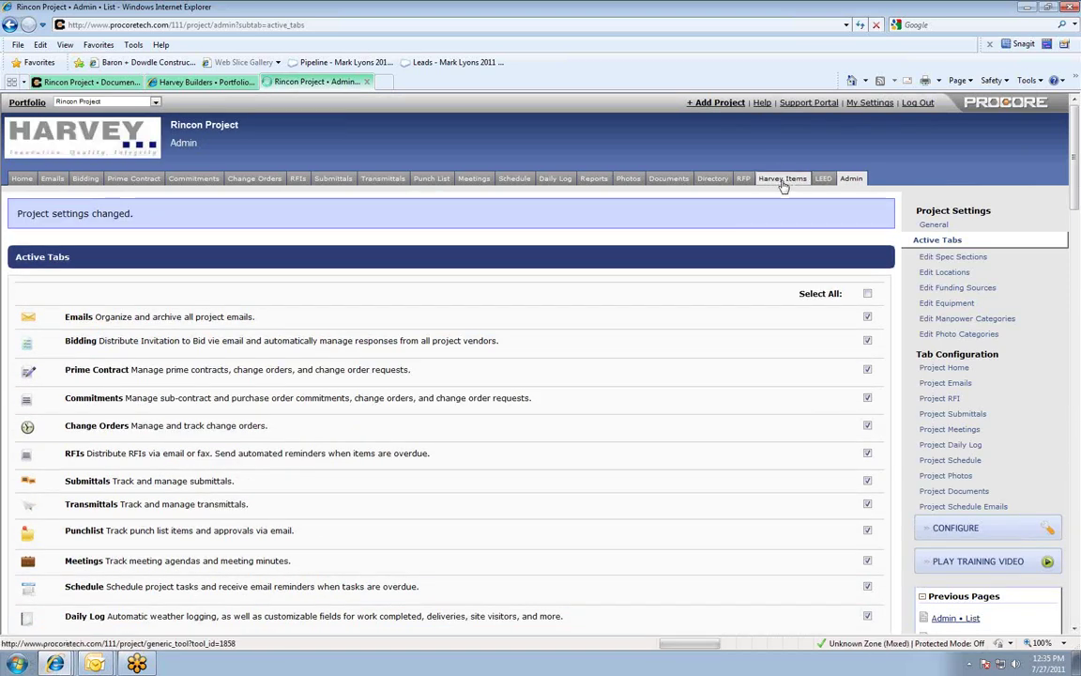
Step: Open Harvey Items, circle its Status Filter, draw an arrow to the Print to PDF option, and clear the markings
{"action": "left_click", "coordinate": [782, 179]}
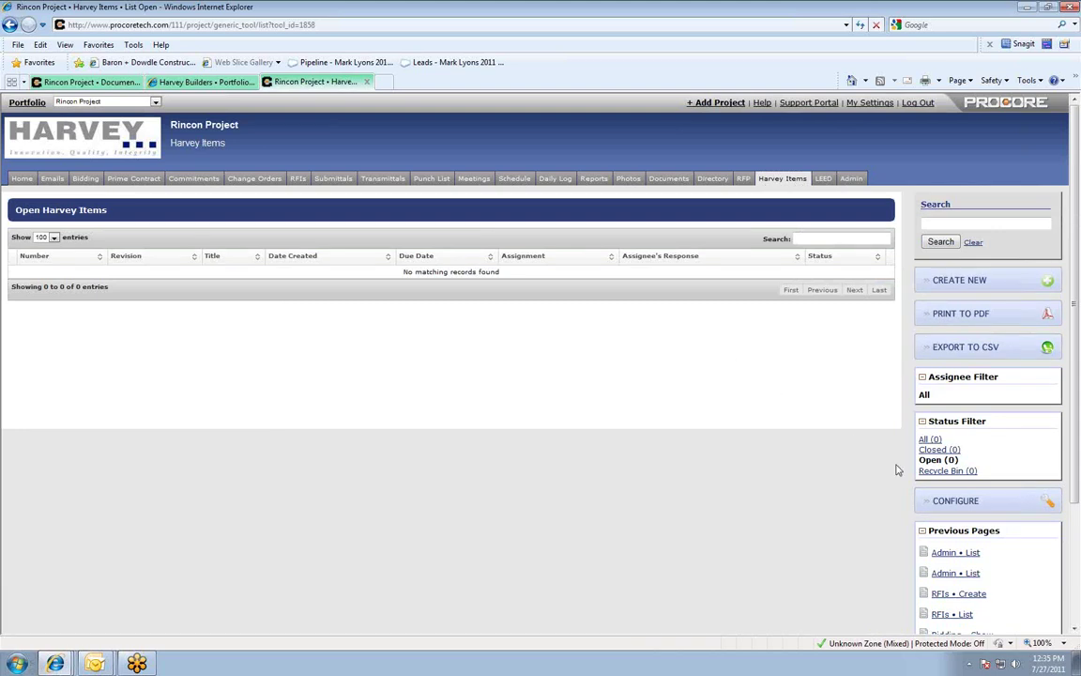
{"action": "mouse_move", "coordinate": [1012, 409]}
{"action": "left_mouse_down"}
{"action": "mouse_move", "coordinate": [1014, 417]}
{"action": "mouse_move", "coordinate": [868, 450]}
{"action": "mouse_move", "coordinate": [953, 414]}
{"action": "left_mouse_up"}
{"action": "mouse_move", "coordinate": [596, 458]}
{"action": "left_mouse_down"}
{"action": "mouse_move", "coordinate": [869, 333]}
{"action": "mouse_move", "coordinate": [906, 305]}
{"action": "mouse_move", "coordinate": [873, 311]}
{"action": "left_mouse_up"}
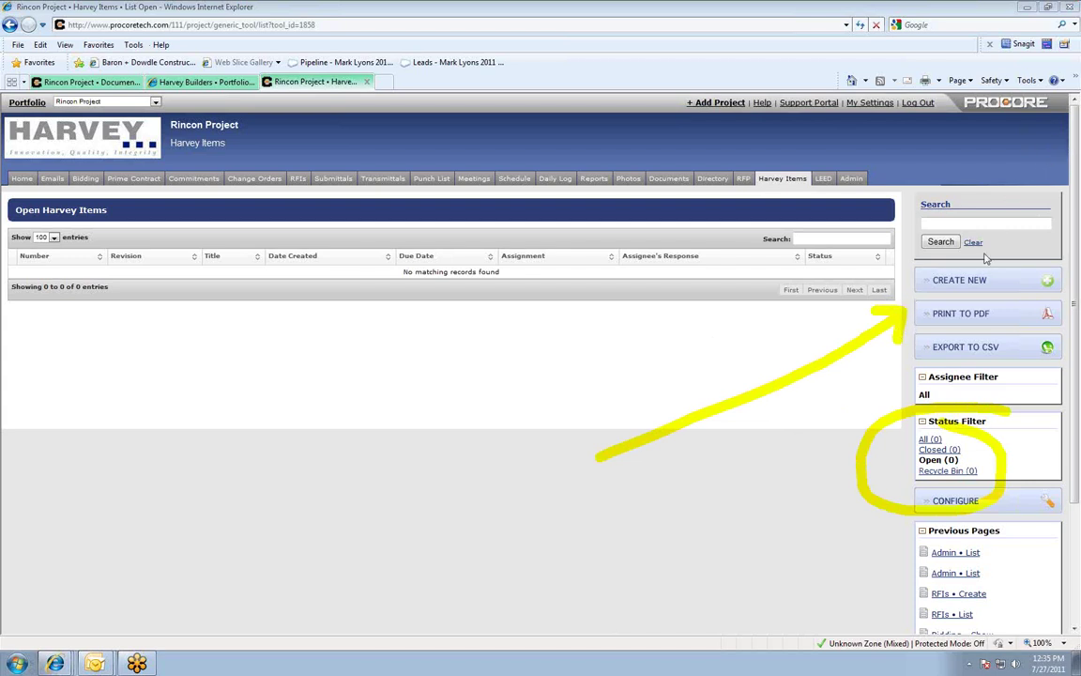
{"action": "key", "text": "Escape"}
Step: Open the form for a new Harvey item, highlight Schedule Impact and Cost Impact, outline the whole form, and clear the markings
{"action": "left_click", "coordinate": [943, 285]}
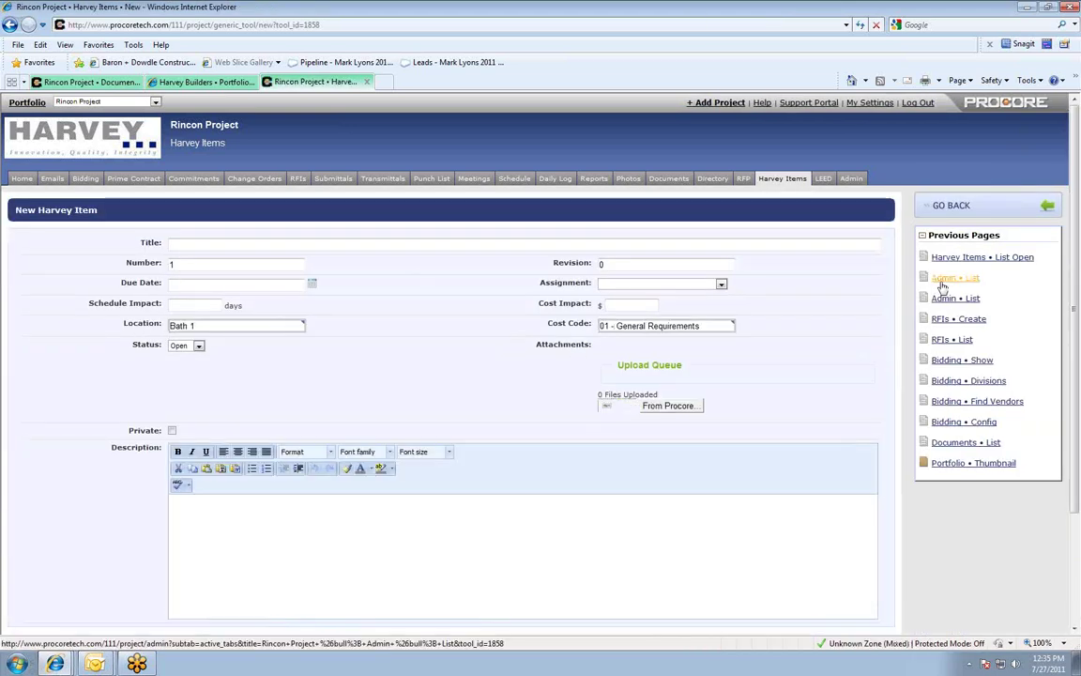
{"action": "left_click_drag", "start_coordinate": [1075, 263], "coordinate": [1077, 306]}
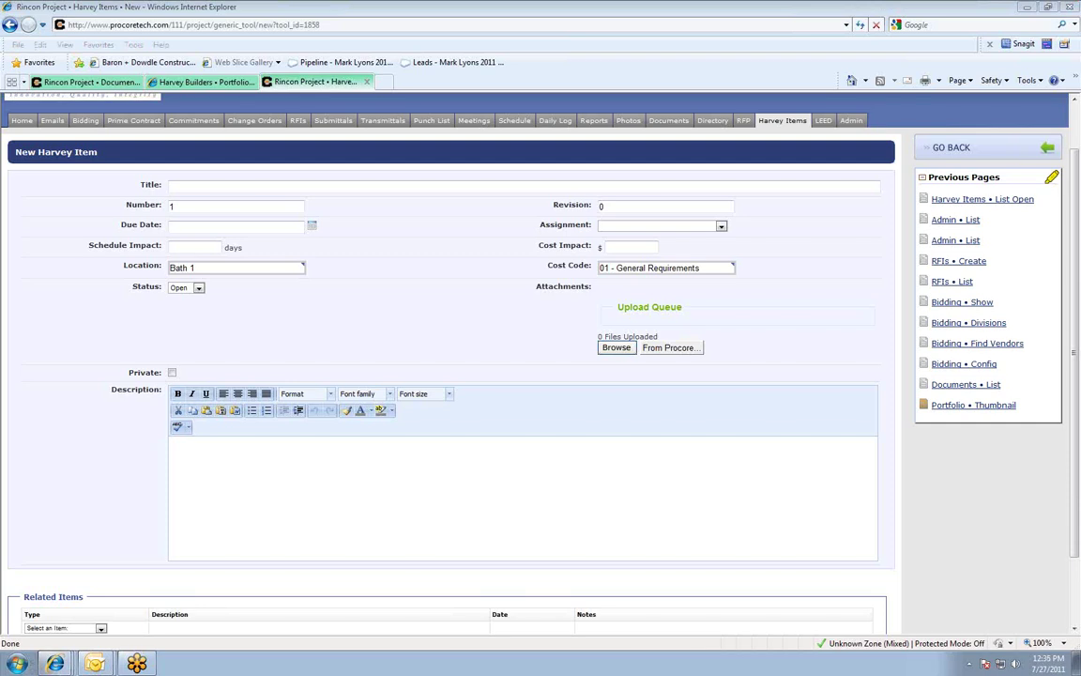
{"action": "left_click_drag", "start_coordinate": [89, 245], "coordinate": [214, 245]}
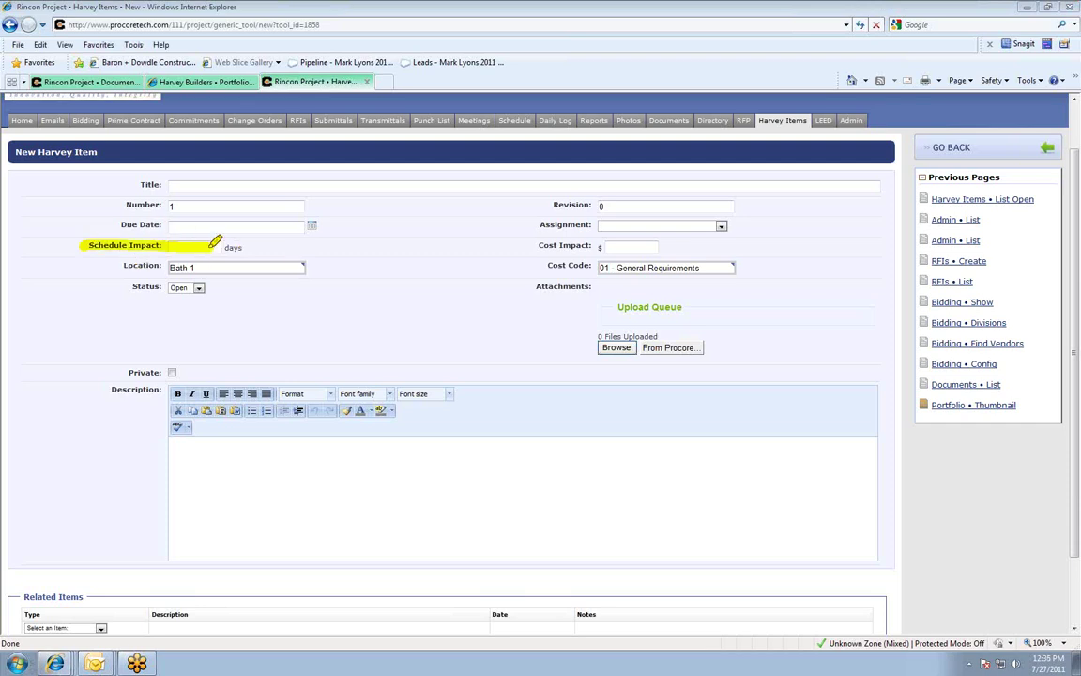
{"action": "left_click_drag", "start_coordinate": [524, 245], "coordinate": [702, 244]}
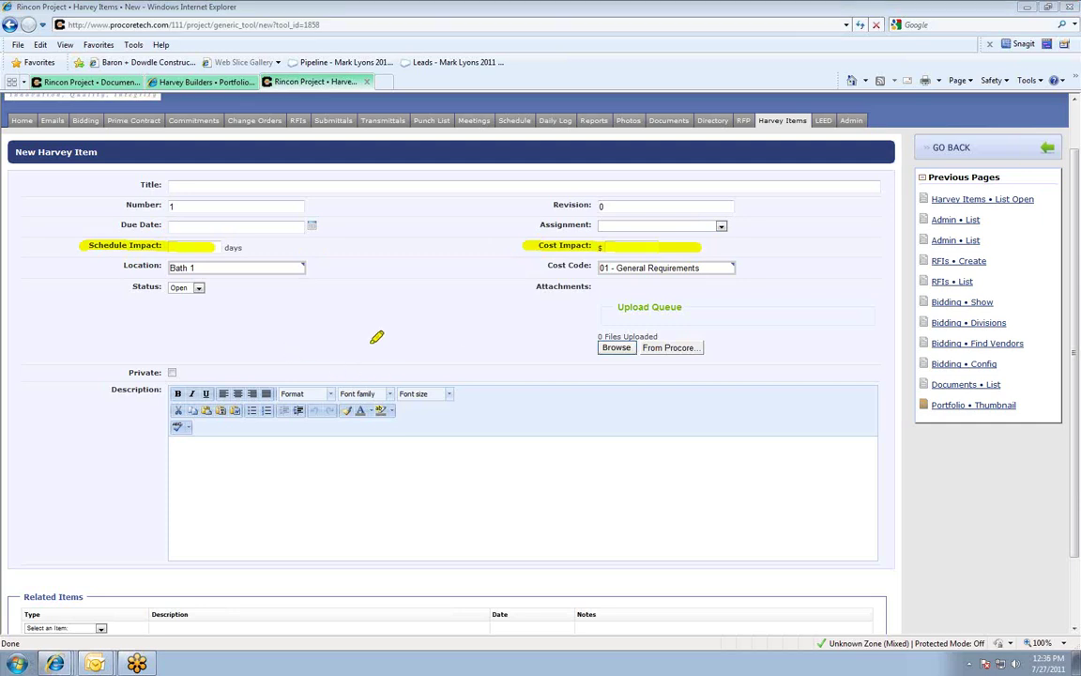
{"action": "mouse_move", "coordinate": [876, 174]}
{"action": "left_mouse_down"}
{"action": "mouse_move", "coordinate": [831, 157]}
{"action": "mouse_move", "coordinate": [148, 165]}
{"action": "mouse_move", "coordinate": [121, 300]}
{"action": "mouse_move", "coordinate": [270, 571]}
{"action": "mouse_move", "coordinate": [934, 566]}
{"action": "mouse_move", "coordinate": [890, 169]}
{"action": "left_mouse_up"}
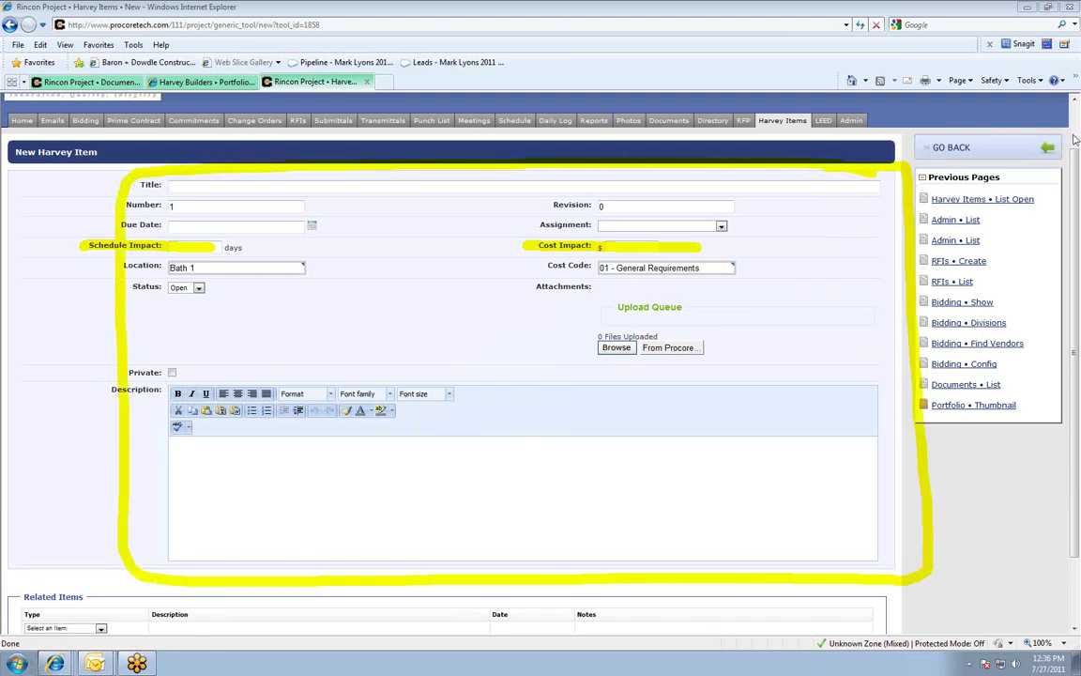
{"action": "key", "text": "Escape"}
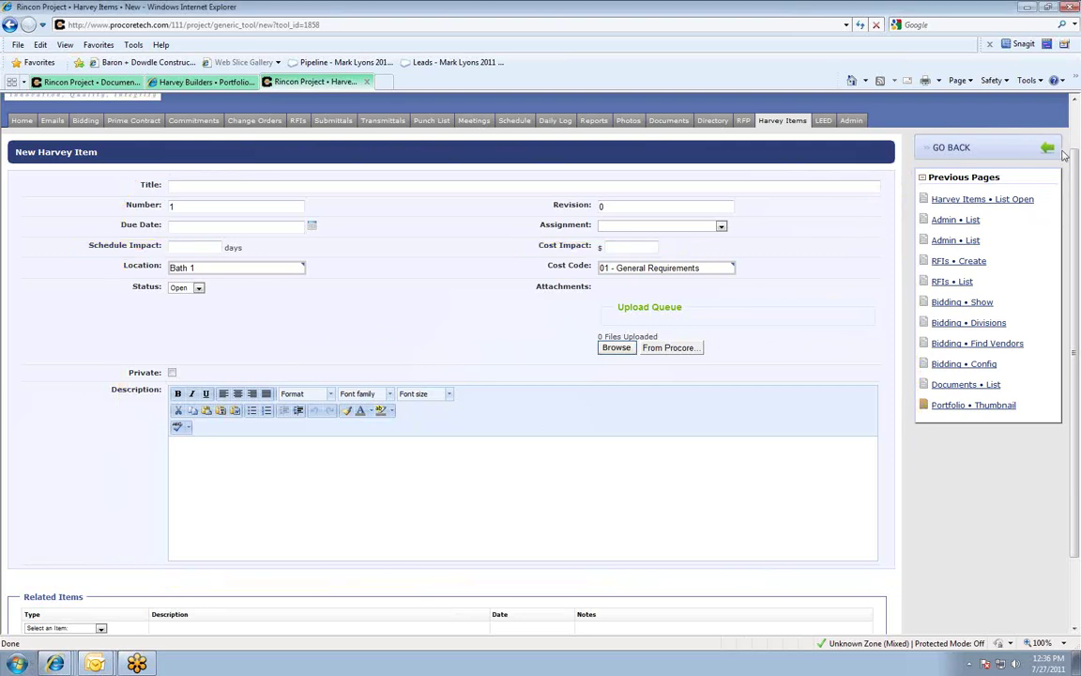
Step: Draw arrows to the Save And Forward Via Email and Save But Do Not Send Emails options, and clear them
{"action": "scroll", "coordinate": [1069, 192], "scroll_direction": "down", "scroll_amount": 2}
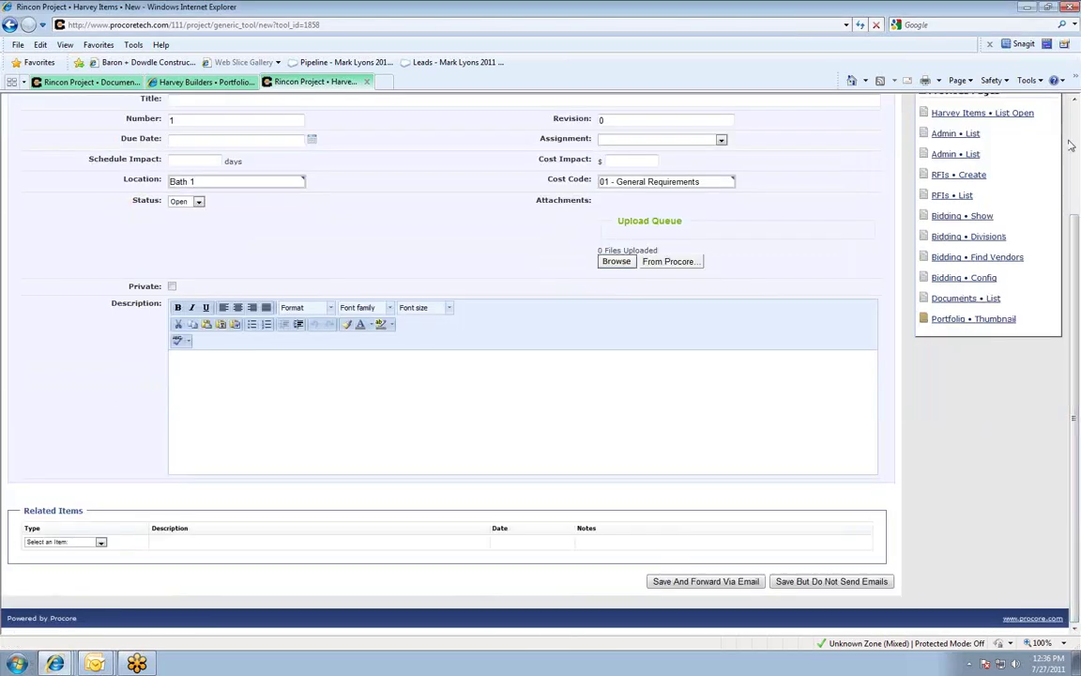
{"action": "mouse_move", "coordinate": [691, 393]}
{"action": "left_mouse_down"}
{"action": "mouse_move", "coordinate": [695, 540]}
{"action": "mouse_move", "coordinate": [680, 533]}
{"action": "left_mouse_up"}
{"action": "left_click_drag", "start_coordinate": [692, 549], "coordinate": [715, 526]}
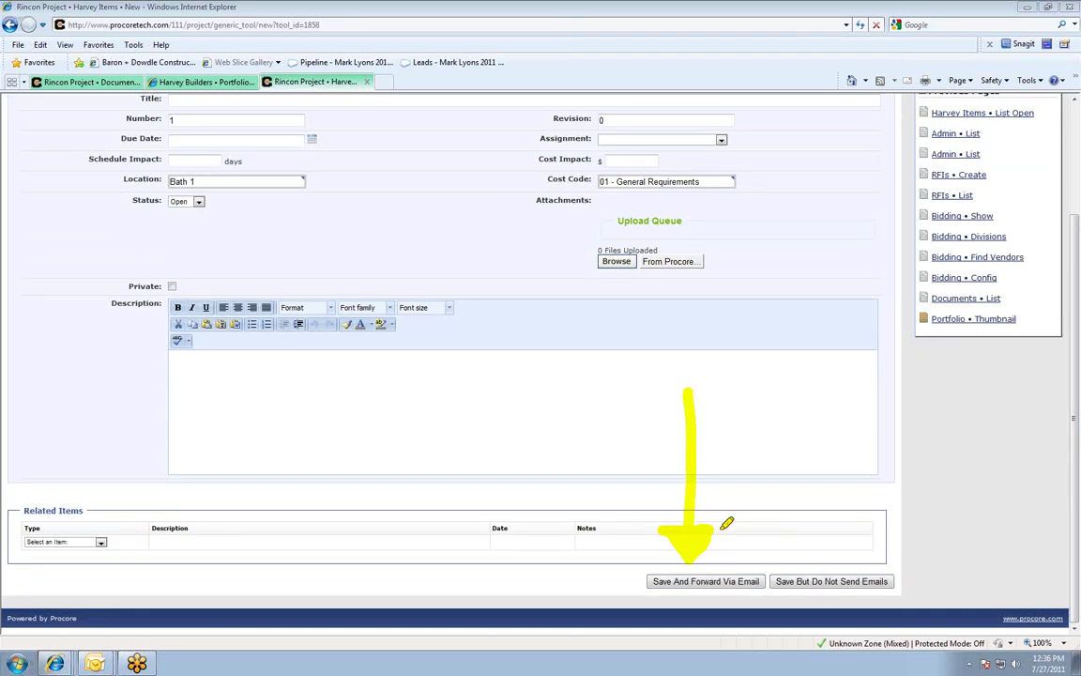
{"action": "mouse_move", "coordinate": [833, 360]}
{"action": "left_mouse_down"}
{"action": "mouse_move", "coordinate": [840, 562]}
{"action": "mouse_move", "coordinate": [833, 553]}
{"action": "mouse_move", "coordinate": [855, 530]}
{"action": "mouse_move", "coordinate": [844, 545]}
{"action": "left_mouse_up"}
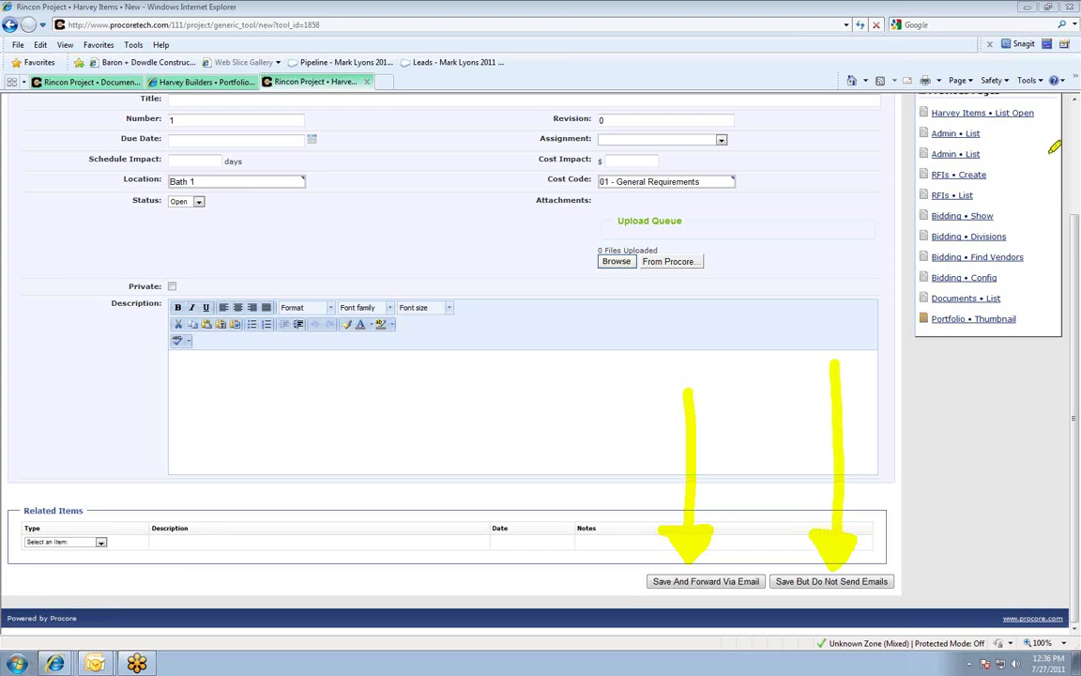
{"action": "key", "text": "Escape"}
Step: Return to the list of open Harvey Items and dismiss the incoming e-mail notification
{"action": "scroll", "coordinate": [786, 237], "scroll_direction": "up", "scroll_amount": 3}
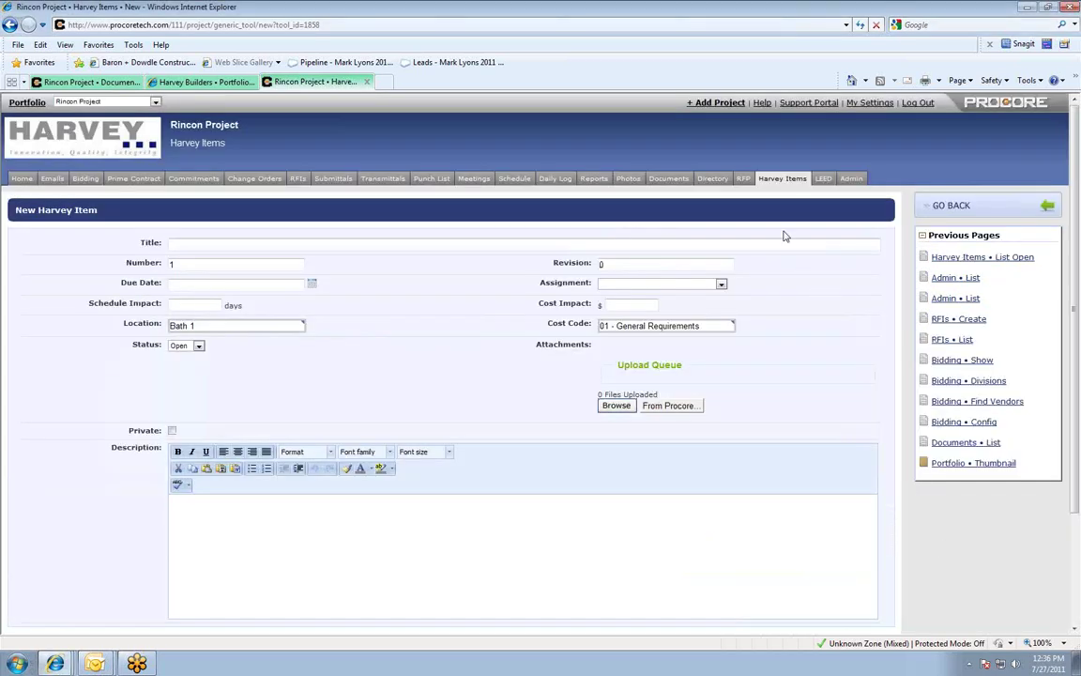
{"action": "left_click", "coordinate": [787, 180]}
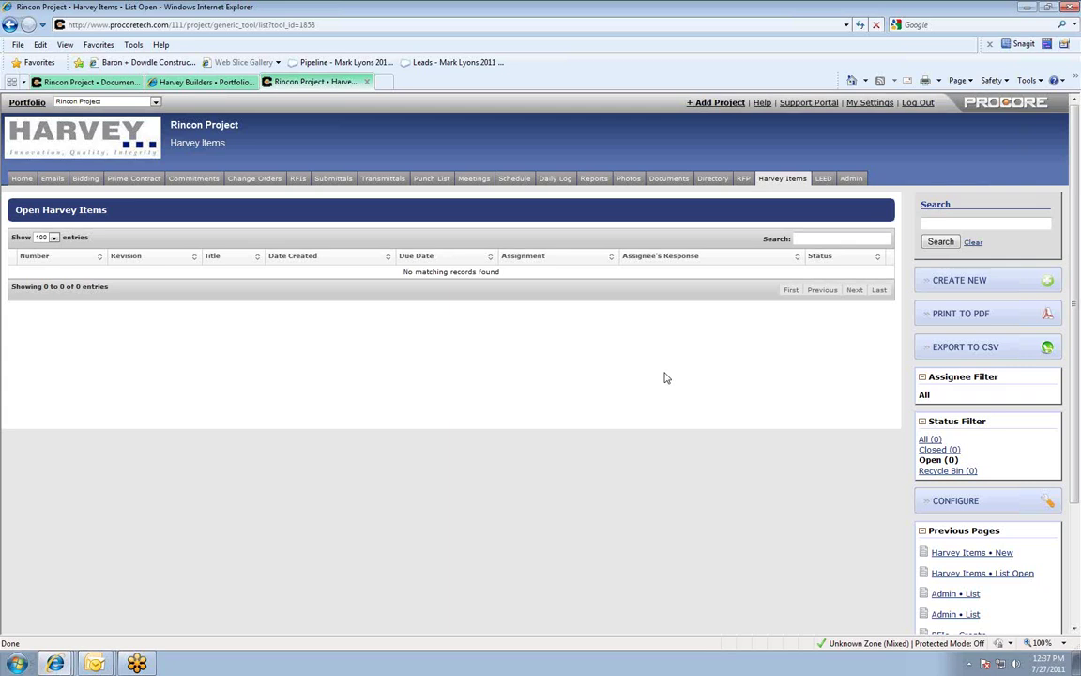
{"action": "left_click", "coordinate": [965, 346]}
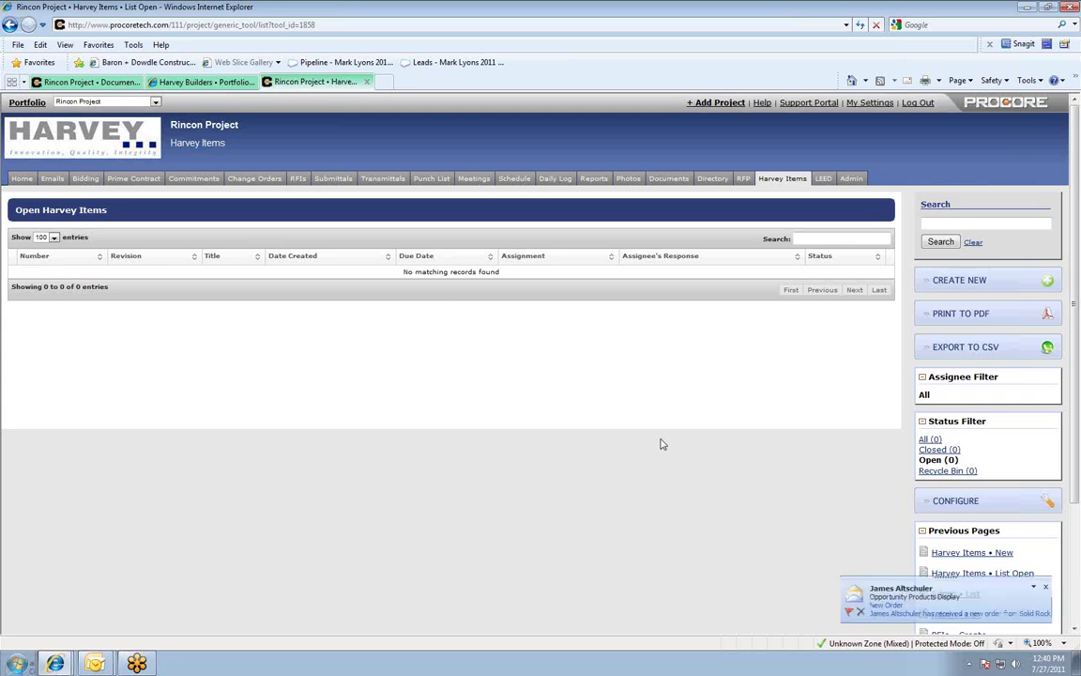
{"action": "left_click", "coordinate": [1046, 588]}
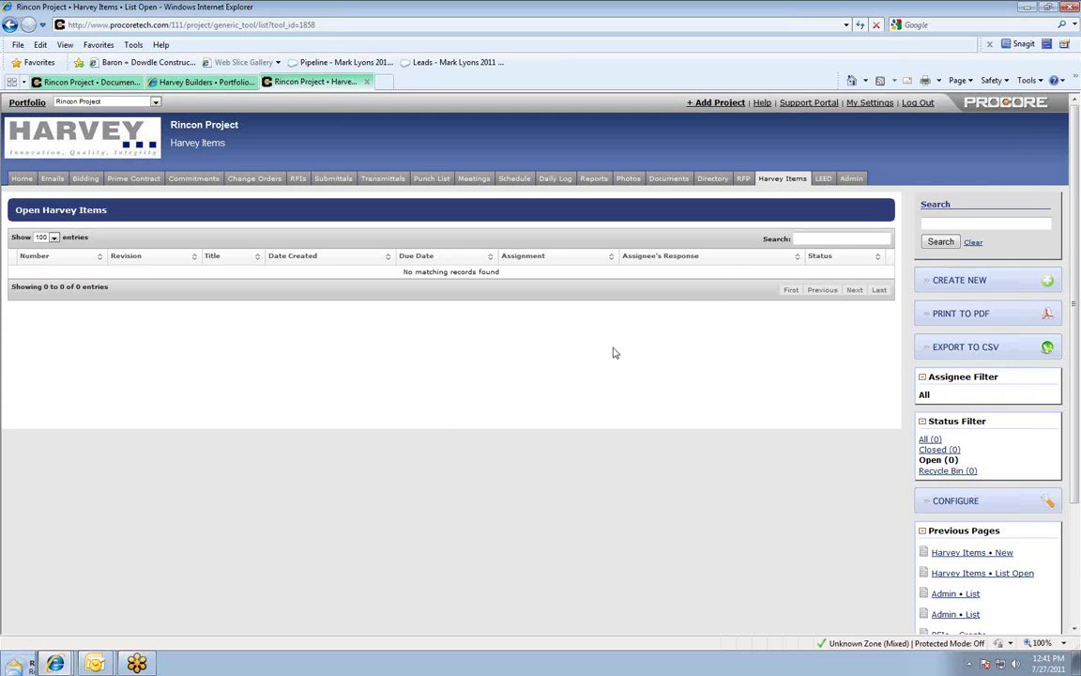
Step: Open the project Directory and filter it to People only, excluding Companies and Distribution Groups
{"action": "left_click", "coordinate": [711, 182]}
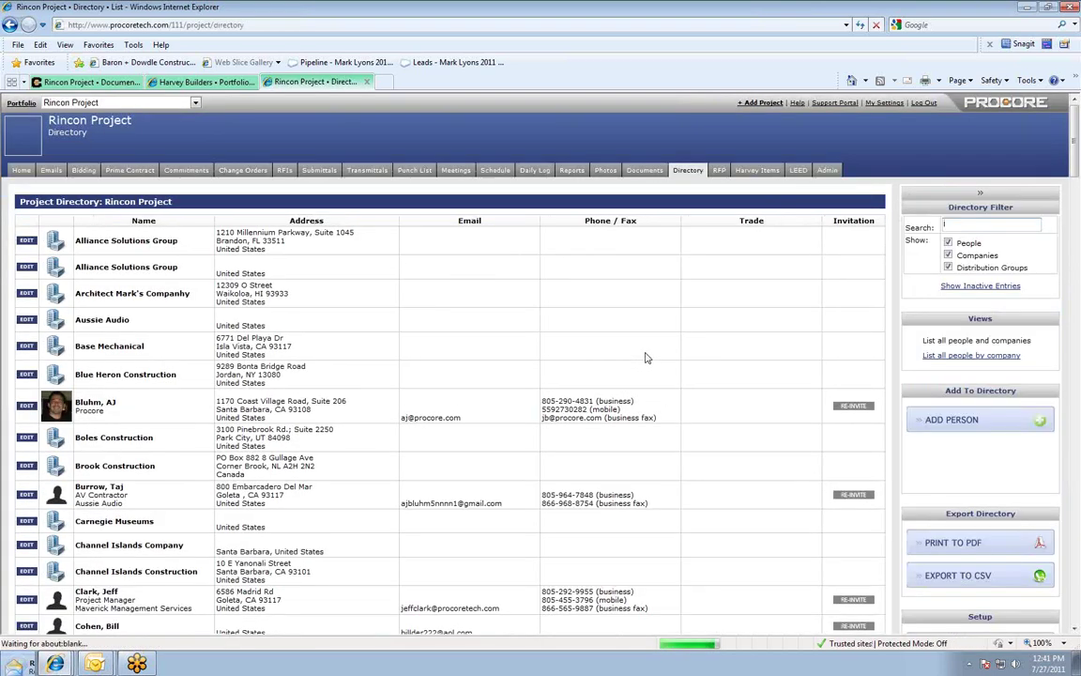
{"action": "left_click", "coordinate": [948, 255]}
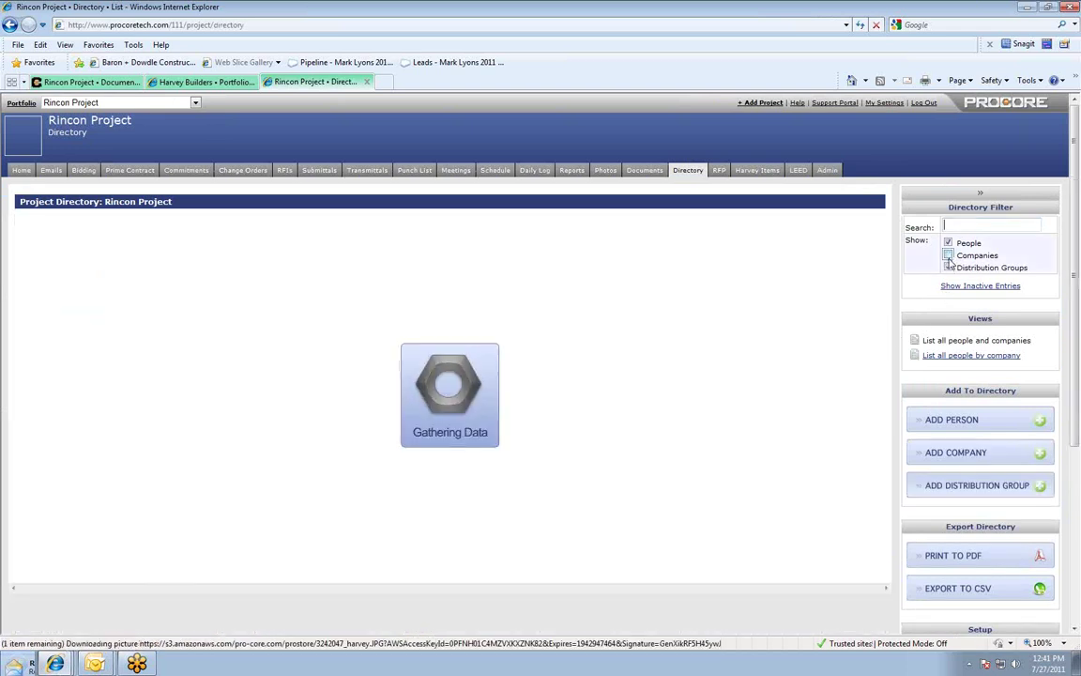
{"action": "left_click", "coordinate": [948, 268]}
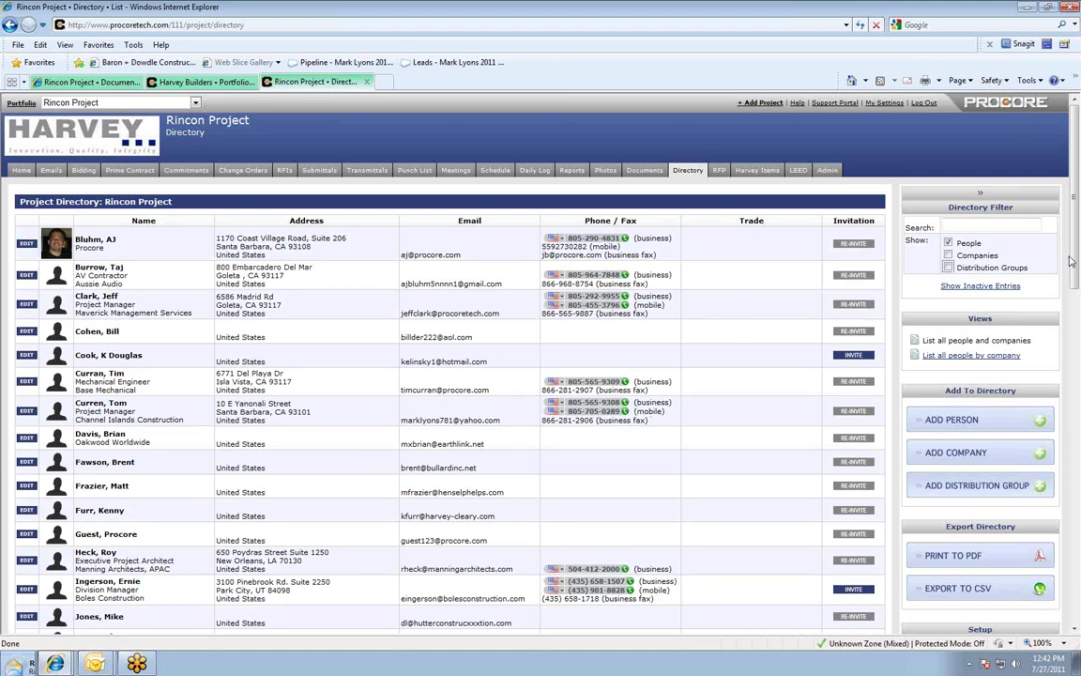
{"action": "left_click_drag", "start_coordinate": [1076, 263], "coordinate": [1075, 291]}
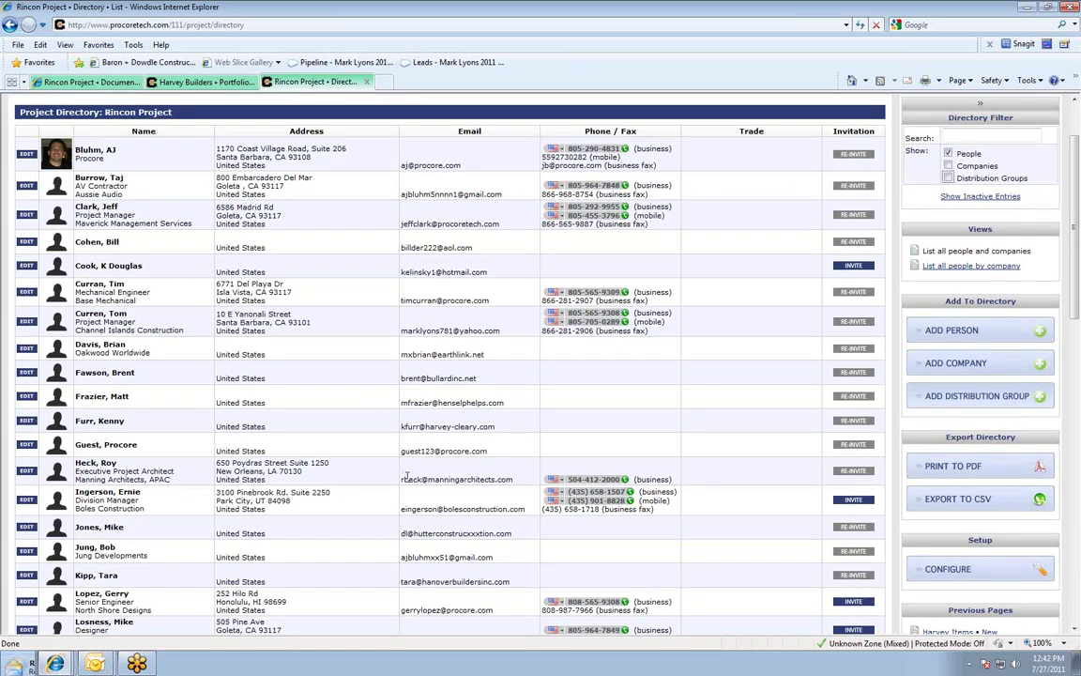
{"action": "scroll", "coordinate": [407, 476], "scroll_direction": "up", "scroll_amount": 1}
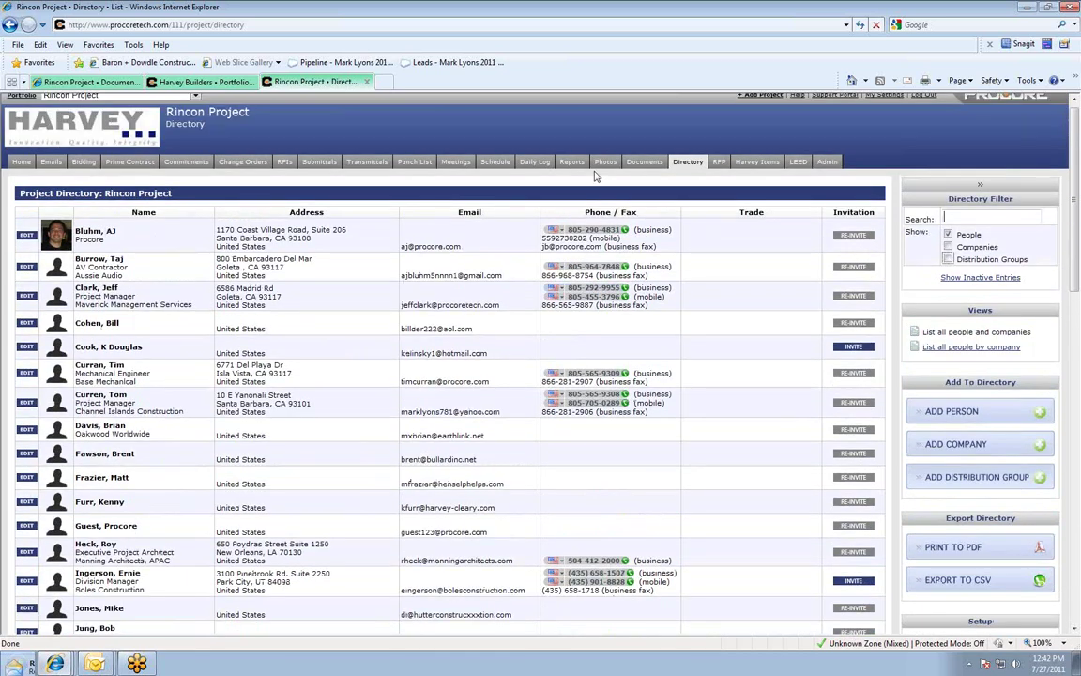
Step: View the project Photos, and open mechanical drawings.pdf from the CAD Files folder in Documents
{"action": "left_click", "coordinate": [604, 167]}
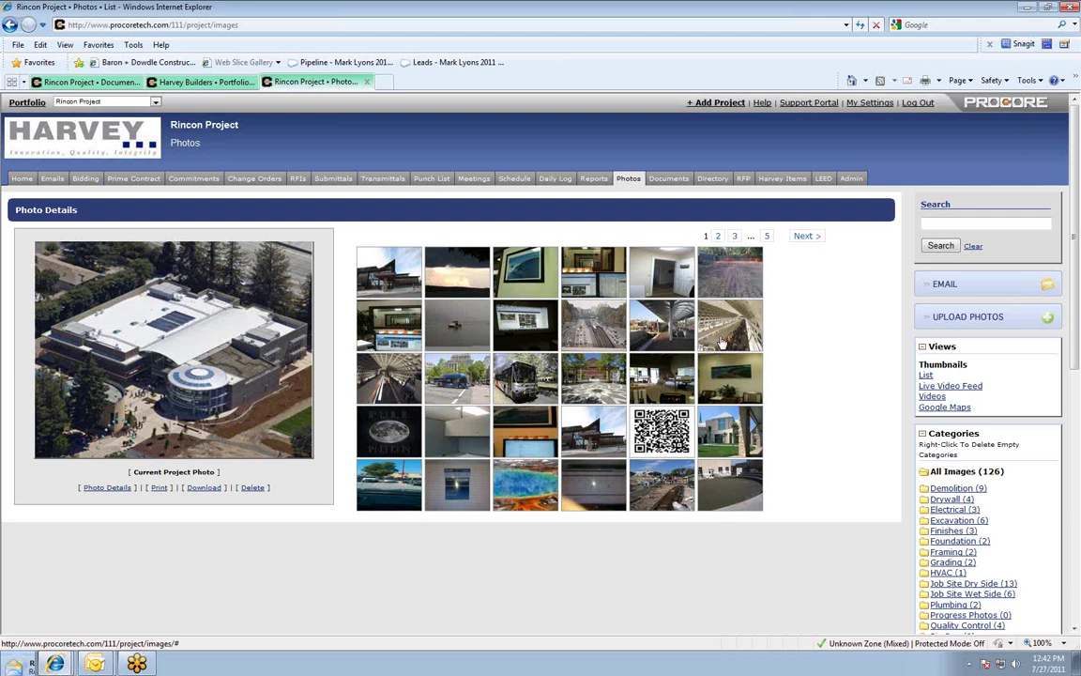
{"action": "left_click", "coordinate": [671, 185]}
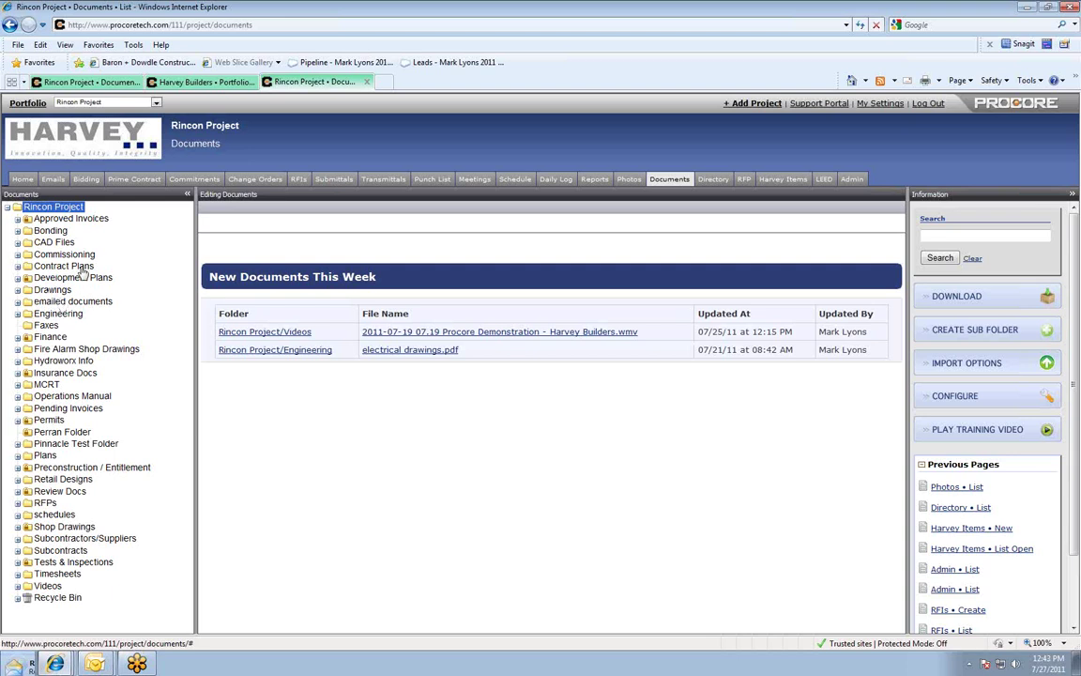
{"action": "left_click", "coordinate": [18, 243]}
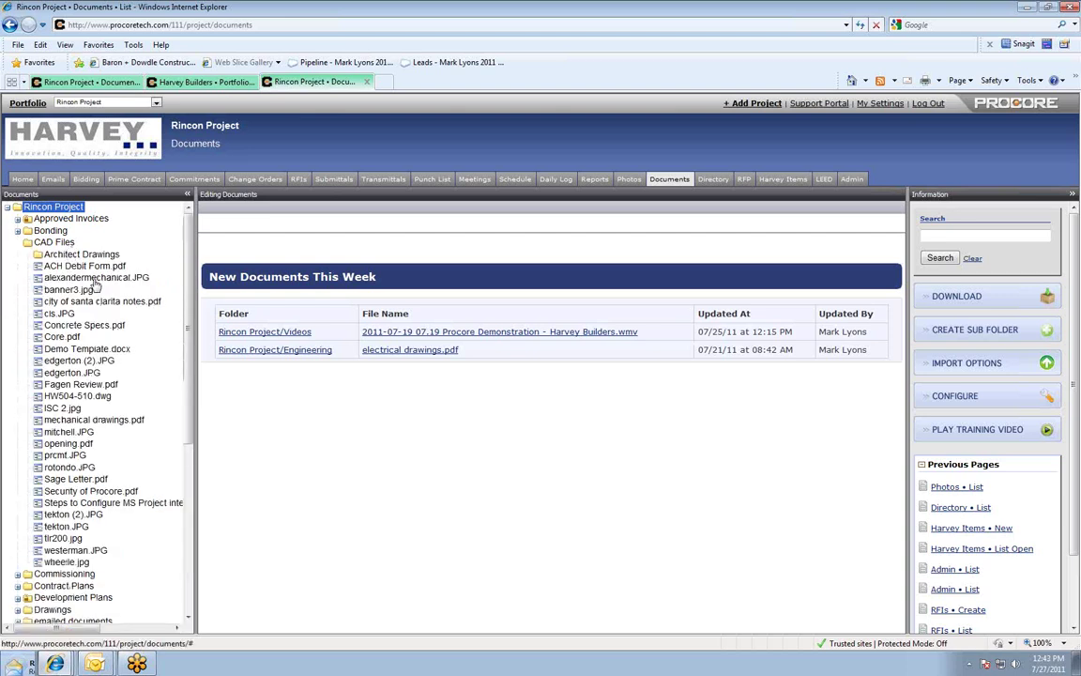
{"action": "left_click", "coordinate": [113, 420]}
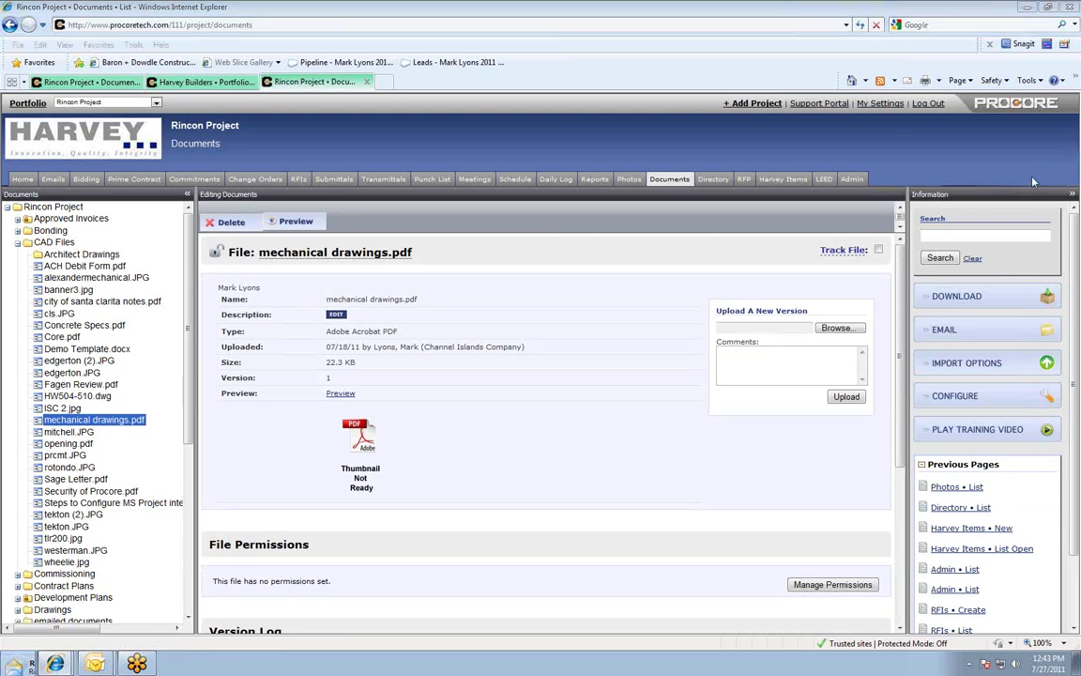
Step: Circle the file's Email option, mark the Daily Log tool, clear the markings, and open the Daily Log
{"action": "mouse_move", "coordinate": [1058, 302]}
{"action": "left_mouse_down"}
{"action": "mouse_move", "coordinate": [959, 302]}
{"action": "mouse_move", "coordinate": [903, 349]}
{"action": "mouse_move", "coordinate": [1061, 349]}
{"action": "mouse_move", "coordinate": [985, 314]}
{"action": "left_mouse_up"}
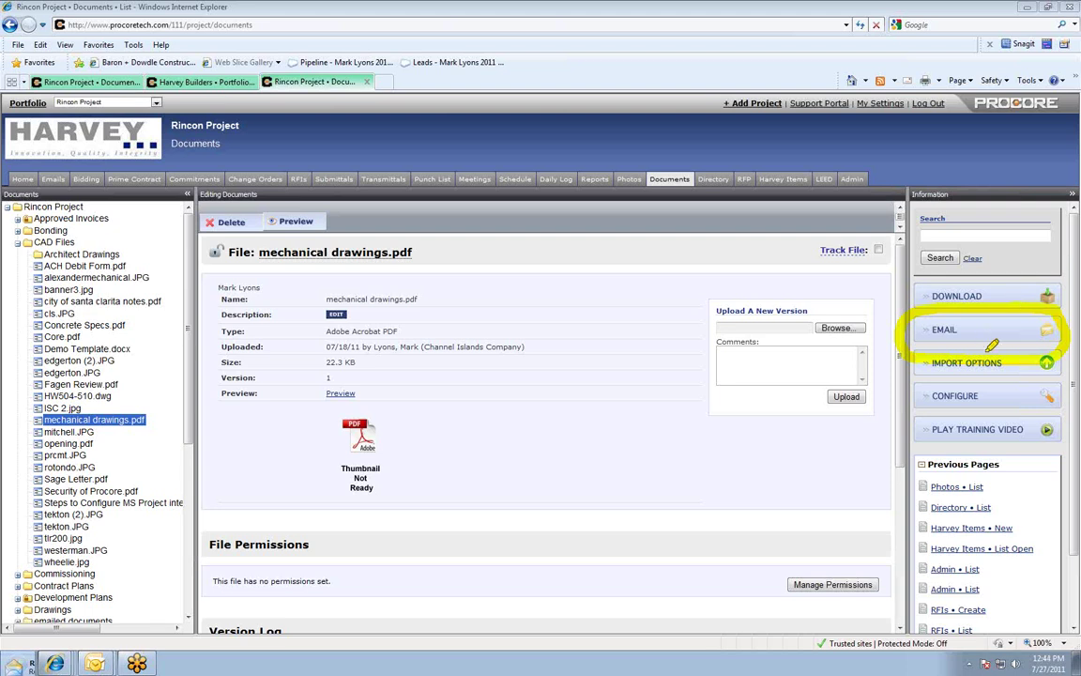
{"action": "left_click_drag", "start_coordinate": [577, 167], "coordinate": [540, 156]}
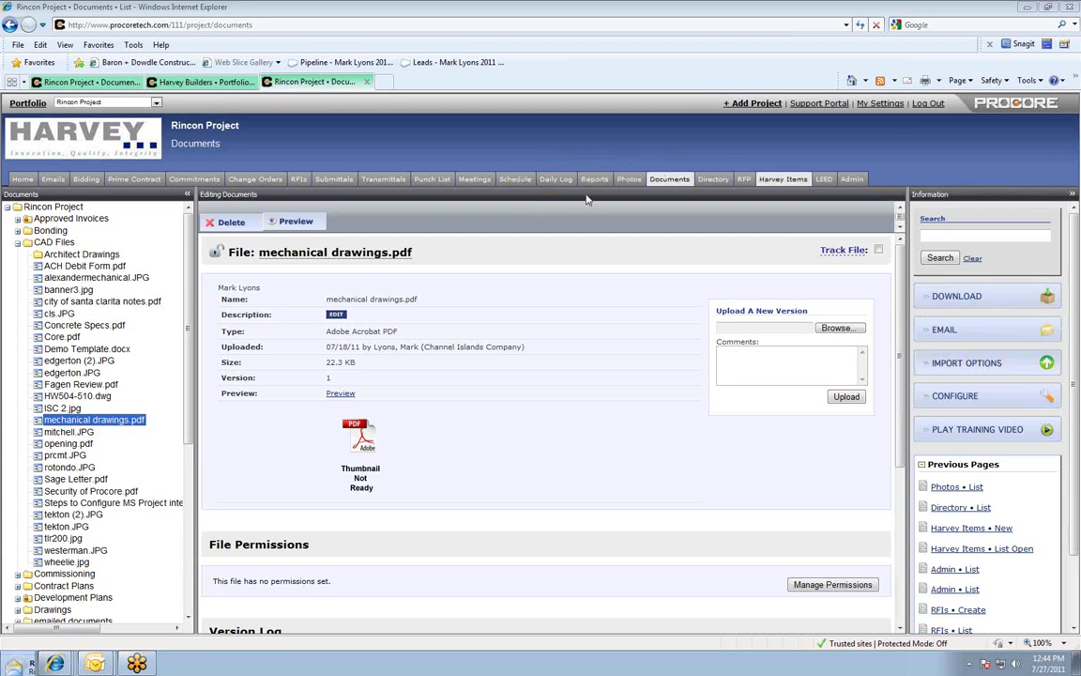
{"action": "left_click", "coordinate": [555, 178]}
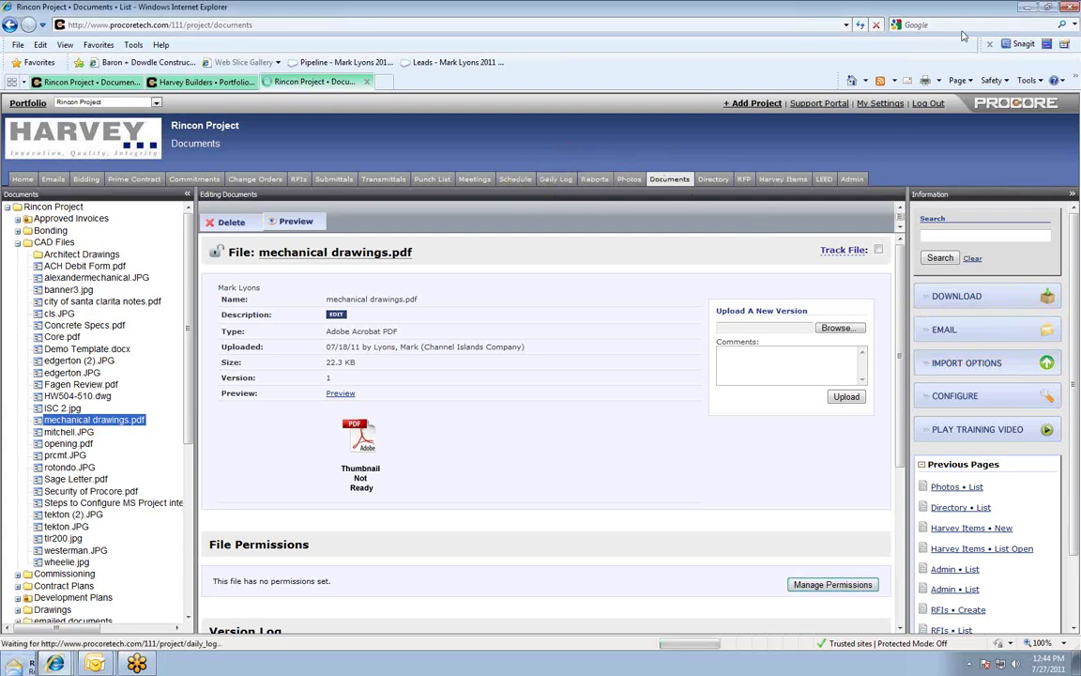
Step: Minimize the browser, open the Procore Alpha App Screens PDF from the desktop in a maximized window, and set its zoom to 75%
{"action": "left_click", "coordinate": [1033, 9]}
{"action": "double_click", "coordinate": [122, 42]}
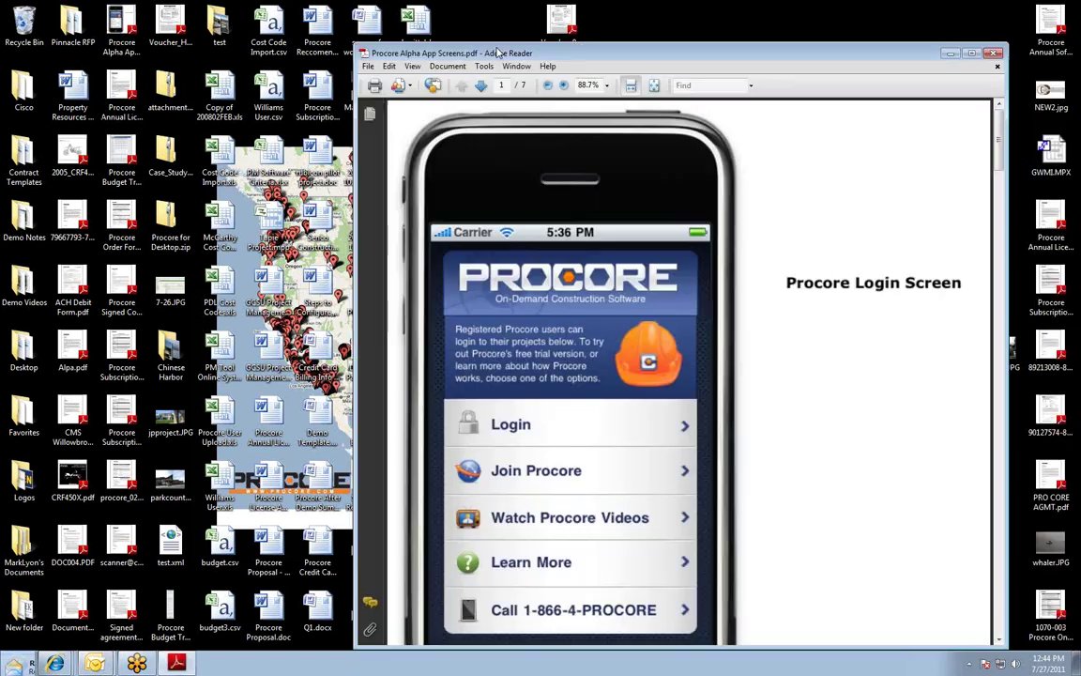
{"action": "double_click", "coordinate": [501, 53]}
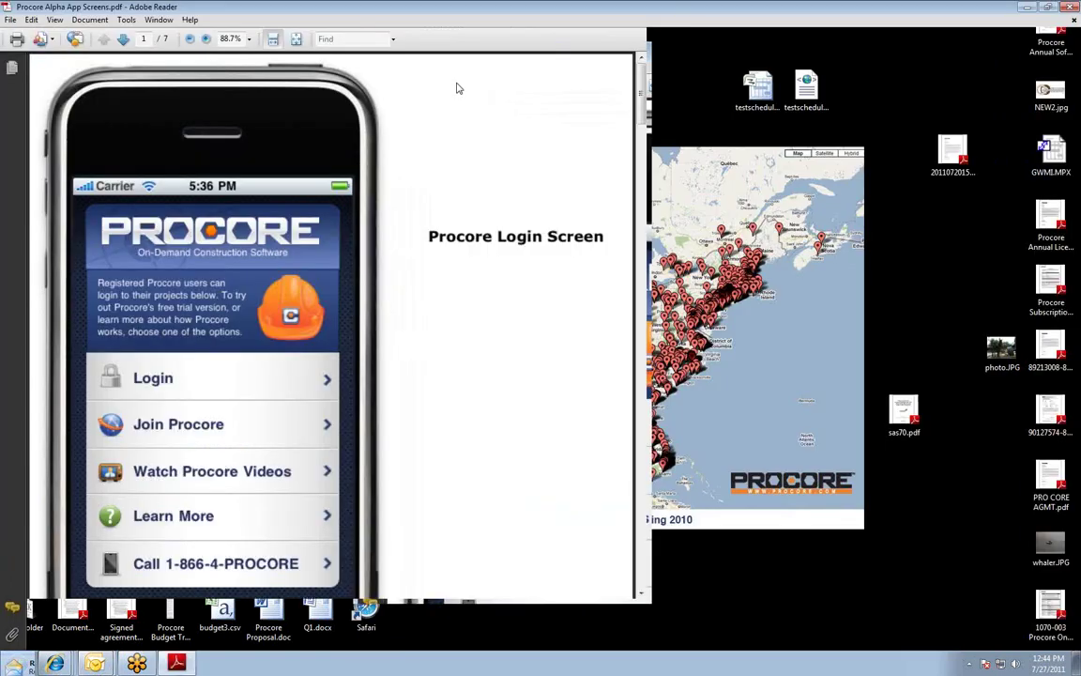
{"action": "left_click", "coordinate": [248, 39]}
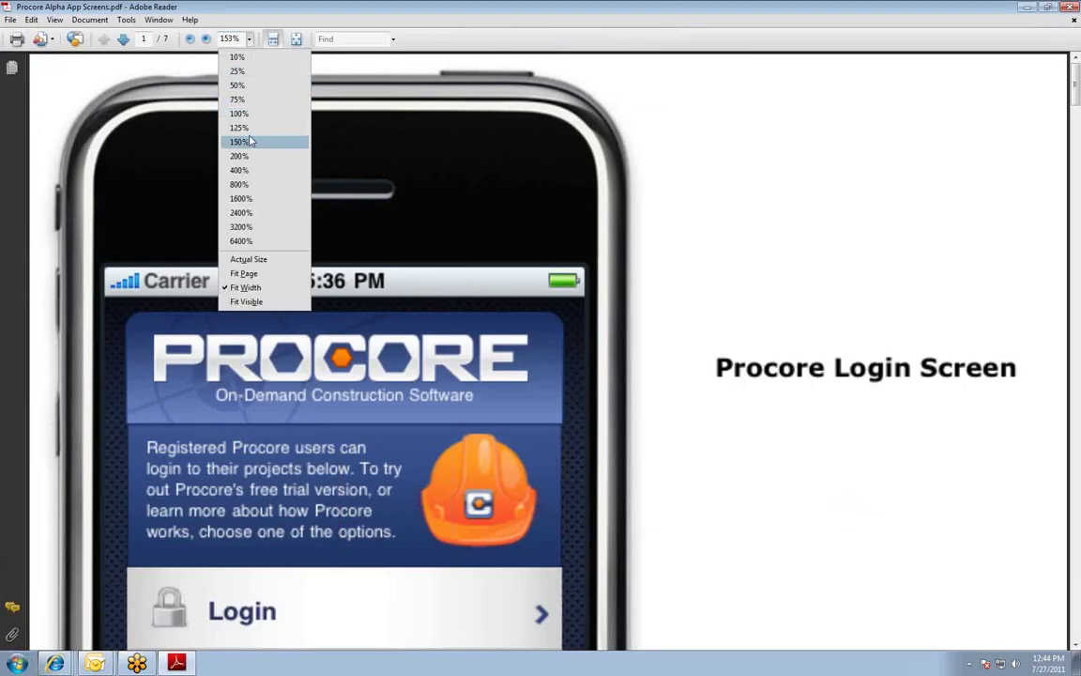
{"action": "left_click", "coordinate": [239, 113]}
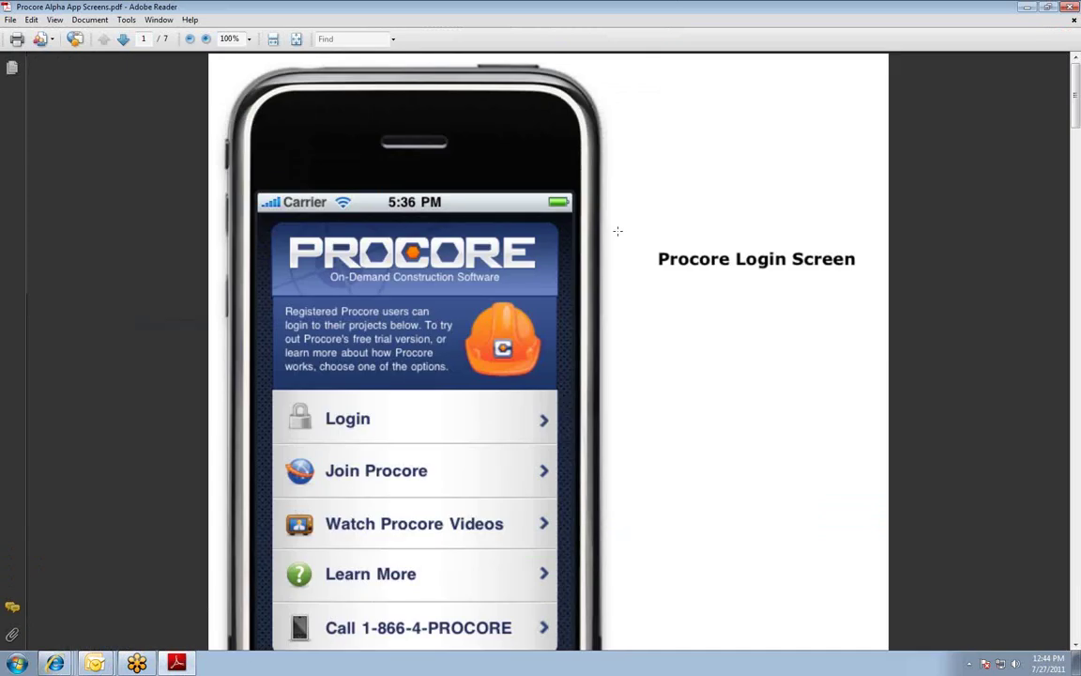
{"action": "left_click", "coordinate": [249, 39]}
{"action": "left_click", "coordinate": [239, 99]}
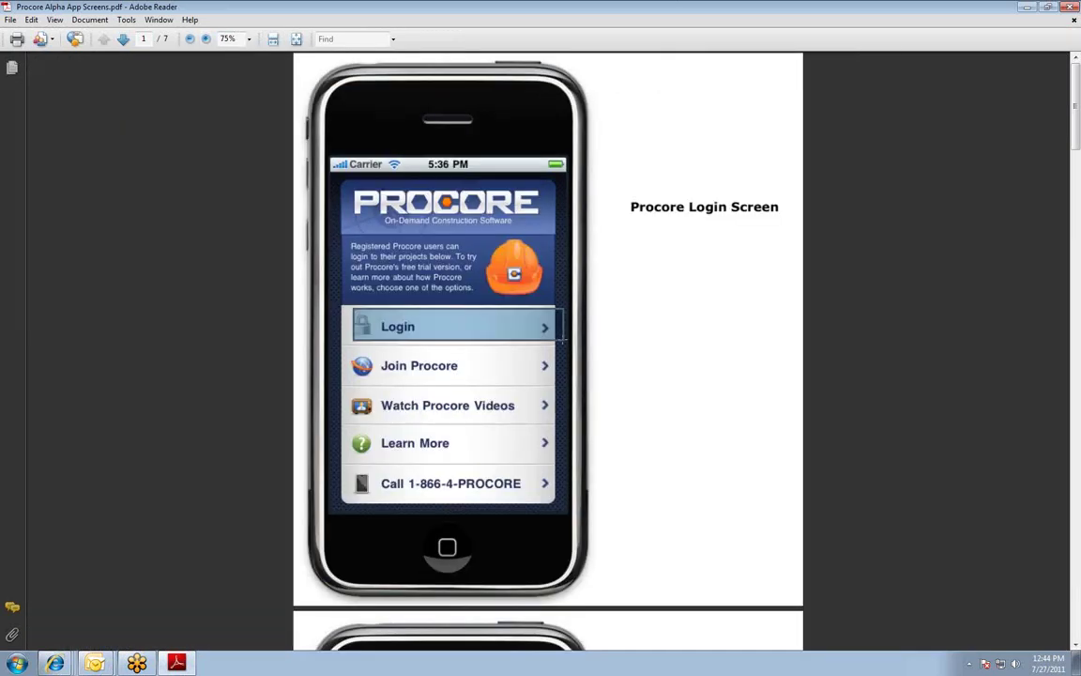
Step: Go to the User Login page of the PDF and mark the E-mail and Password fields
{"action": "scroll", "coordinate": [674, 319], "scroll_direction": "down", "scroll_amount": 5}
{"action": "scroll", "coordinate": [668, 313], "scroll_direction": "down", "scroll_amount": 2}
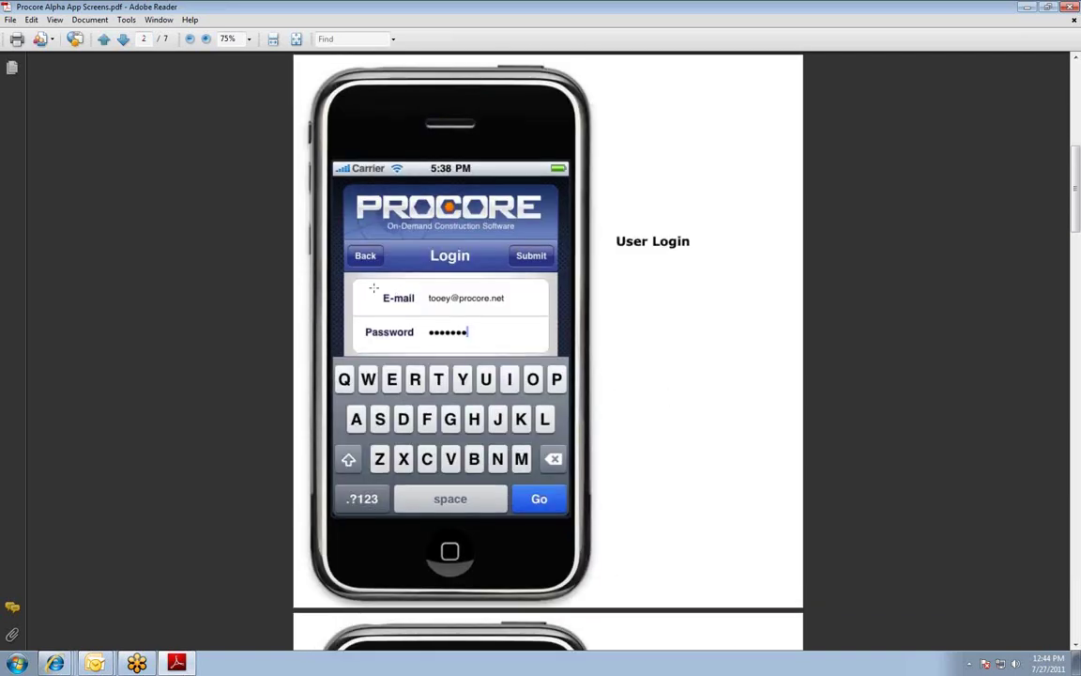
{"action": "left_click_drag", "start_coordinate": [368, 288], "coordinate": [502, 338]}
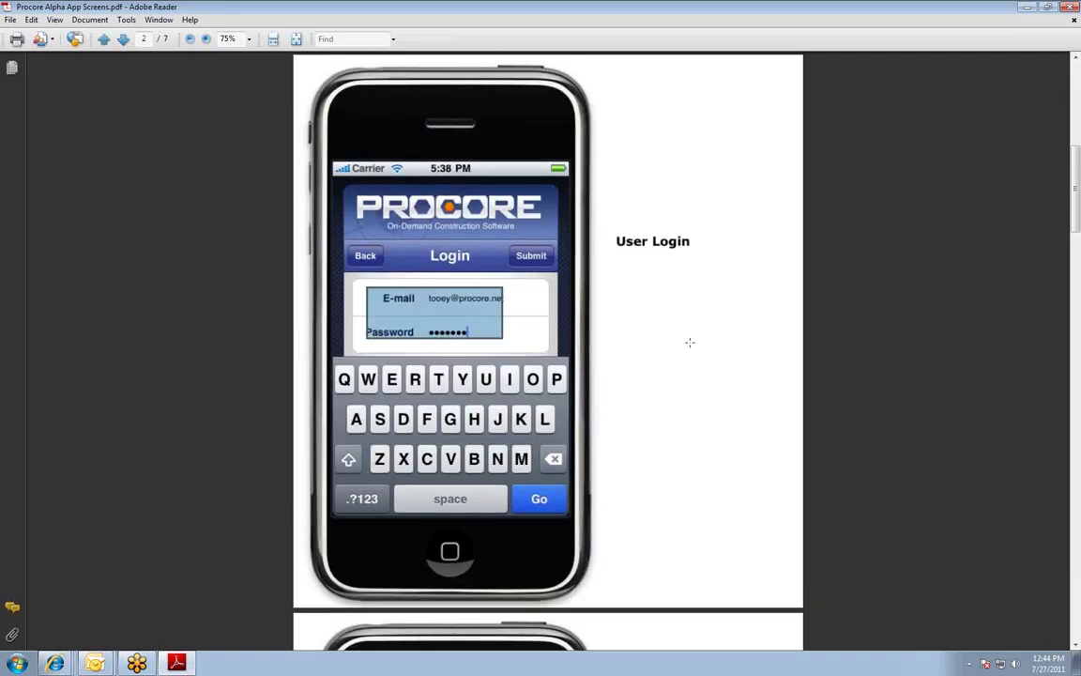
Step: Go to the Project List Screen page, and mark the whole project list and the Rincon Project entry
{"action": "scroll", "coordinate": [651, 342], "scroll_direction": "down", "scroll_amount": 4}
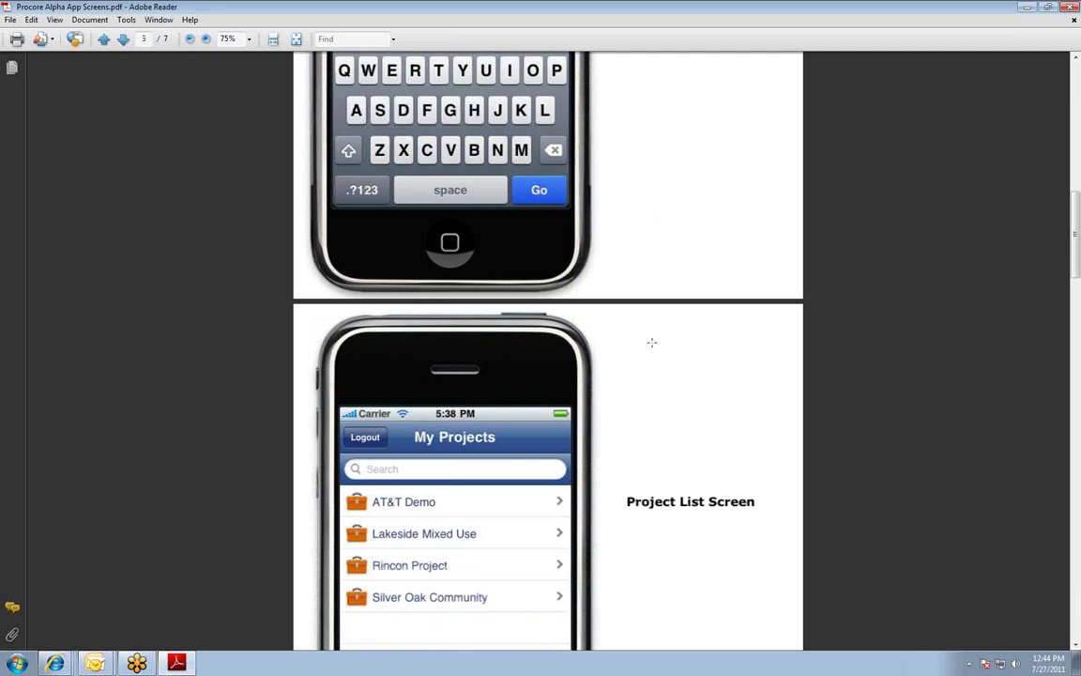
{"action": "scroll", "coordinate": [652, 343], "scroll_direction": "down", "scroll_amount": 3}
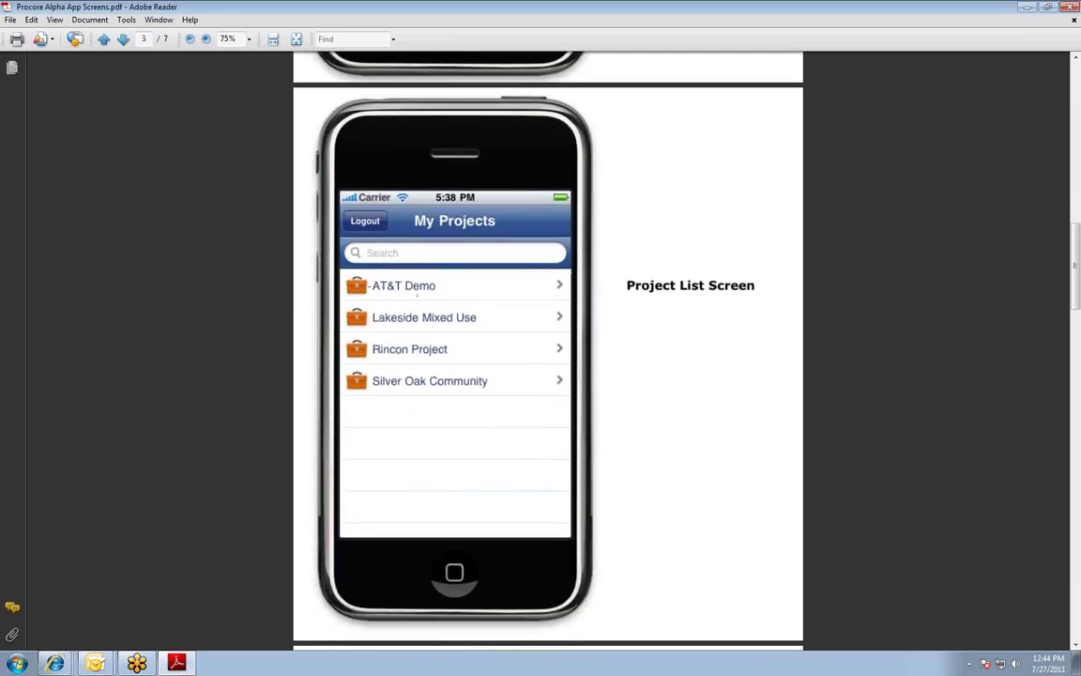
{"action": "left_click_drag", "start_coordinate": [344, 272], "coordinate": [552, 398]}
{"action": "left_click", "coordinate": [391, 394]}
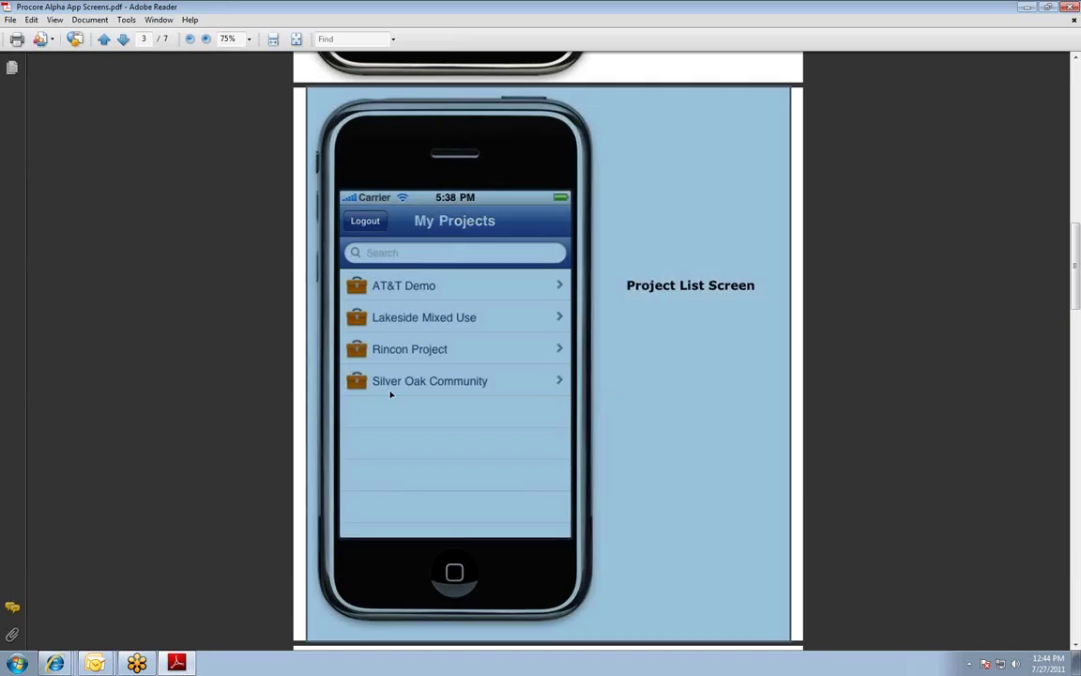
{"action": "left_click_drag", "start_coordinate": [364, 340], "coordinate": [498, 365]}
Step: Go to the Project Tools Screen page and mark the Daily Log module
{"action": "scroll", "coordinate": [560, 400], "scroll_direction": "down", "scroll_amount": 10}
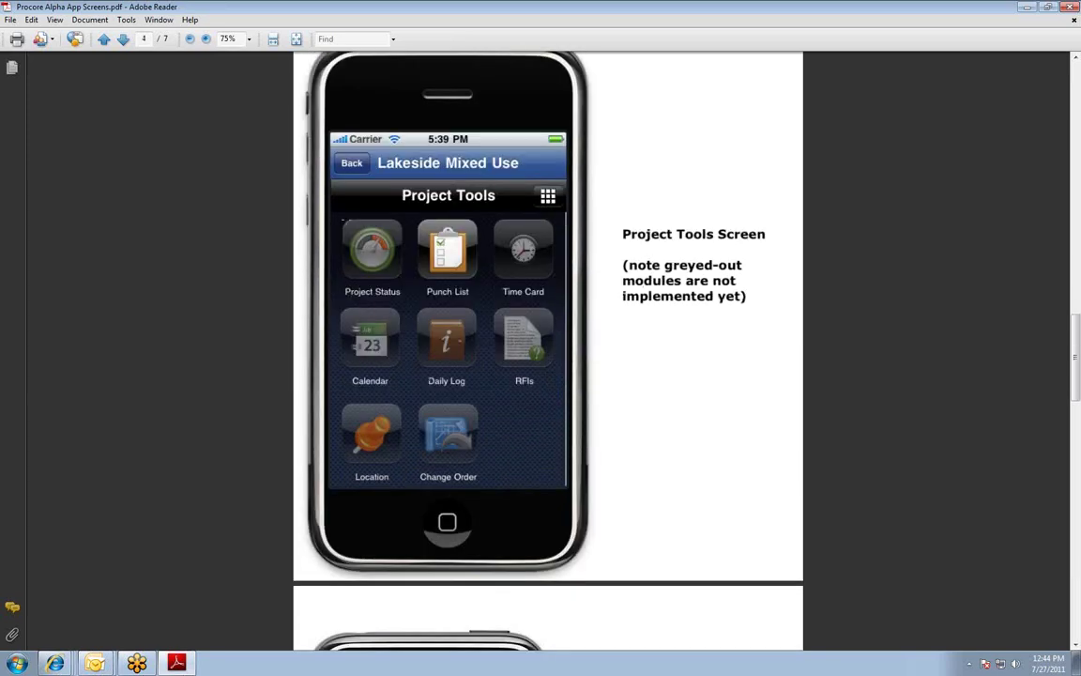
{"action": "left_click", "coordinate": [672, 459]}
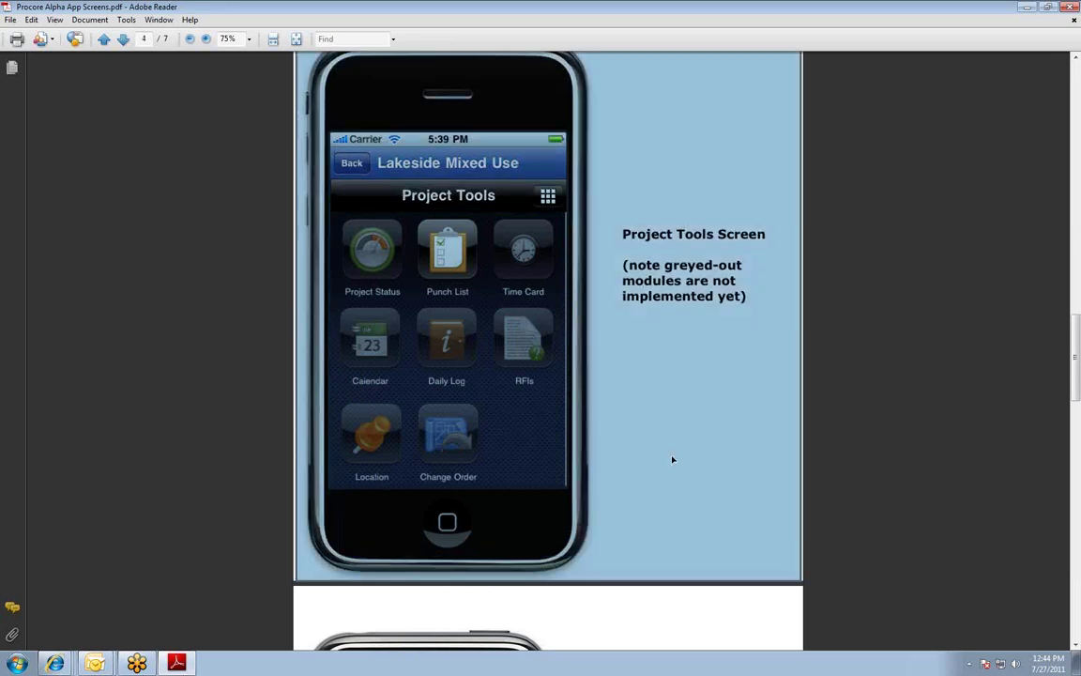
{"action": "left_click", "coordinate": [671, 457]}
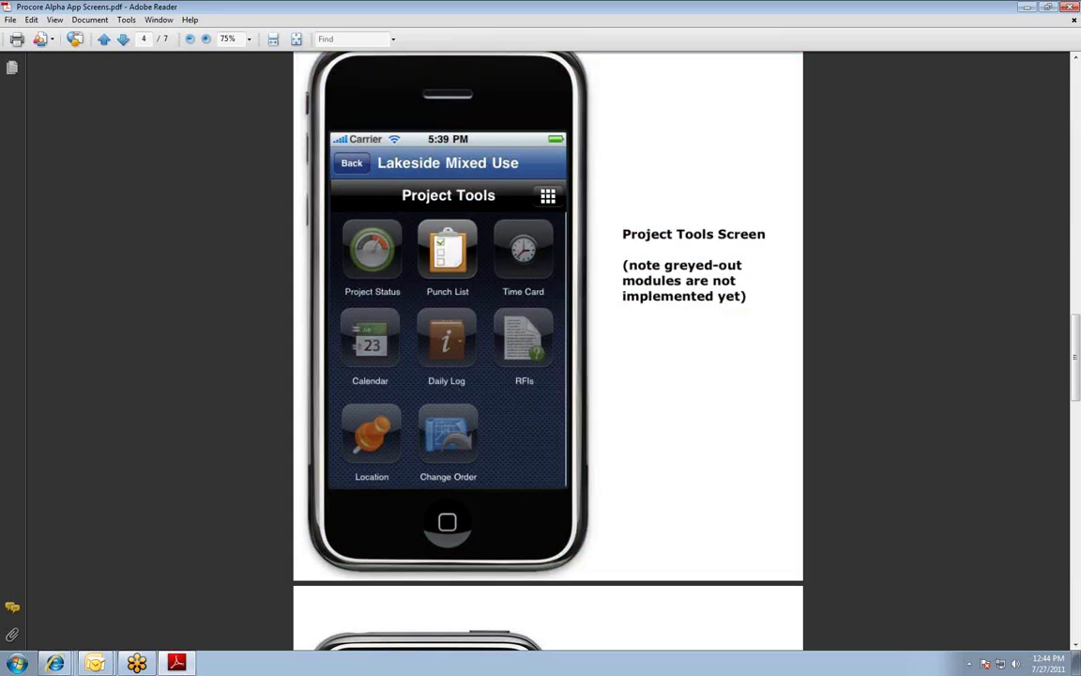
{"action": "left_click_drag", "start_coordinate": [409, 299], "coordinate": [480, 383]}
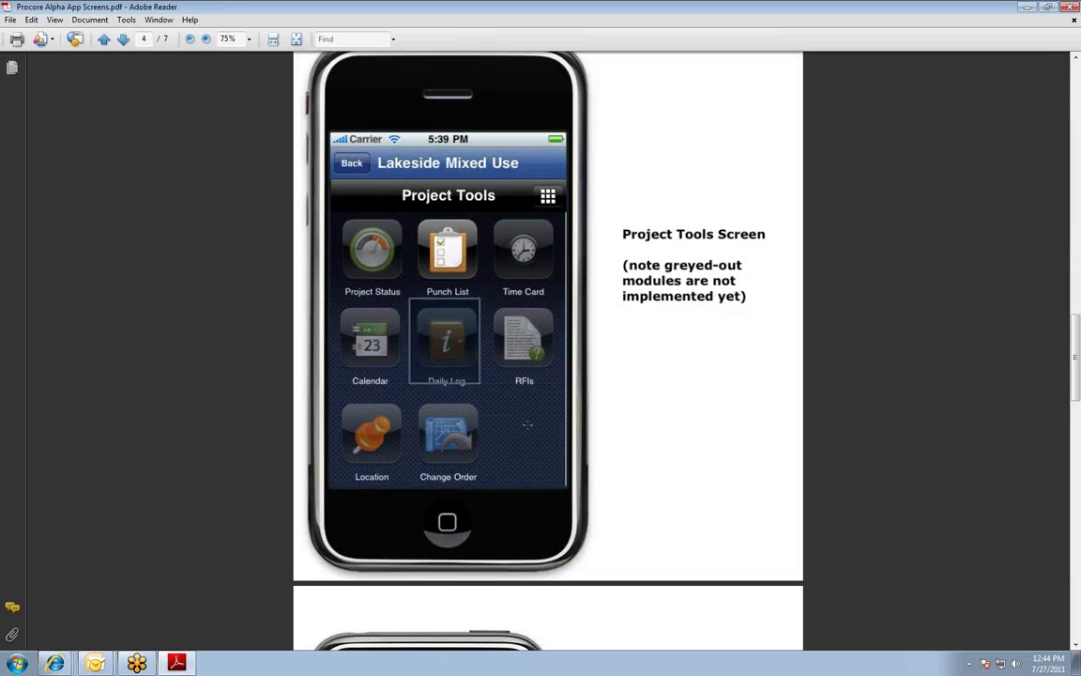
Step: Go to the Punch List Items Screen page, and mark the open punch items and the plus button for adding one
{"action": "scroll", "coordinate": [527, 424], "scroll_direction": "down", "scroll_amount": 10}
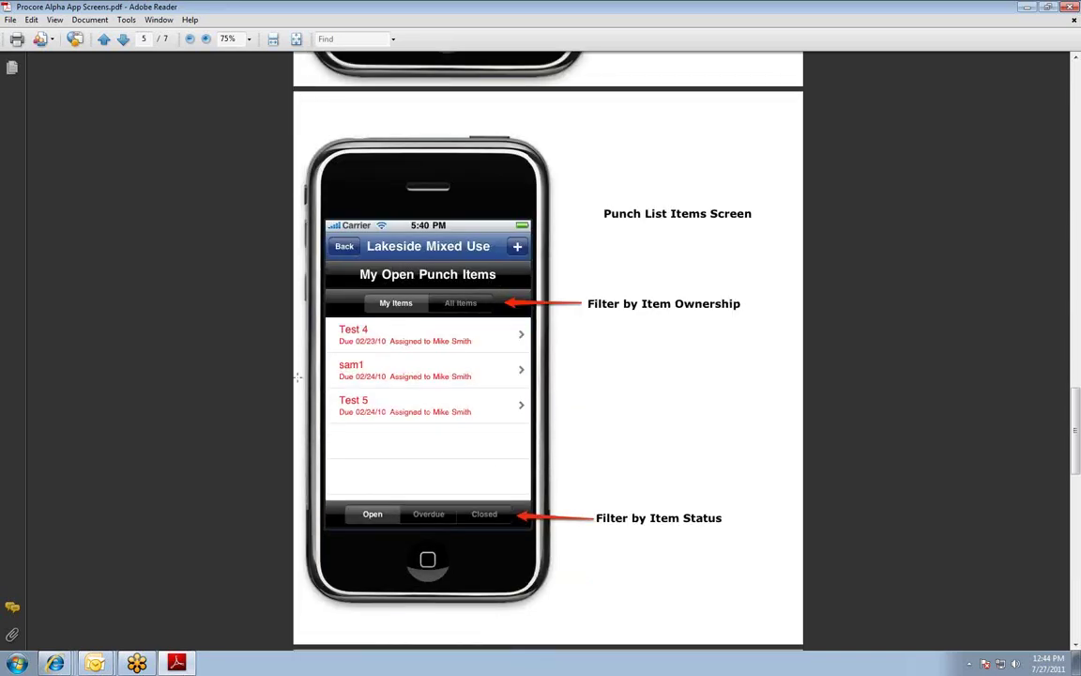
{"action": "left_click_drag", "start_coordinate": [328, 324], "coordinate": [523, 456]}
{"action": "left_click", "coordinate": [571, 377]}
{"action": "left_click_drag", "start_coordinate": [495, 221], "coordinate": [592, 271]}
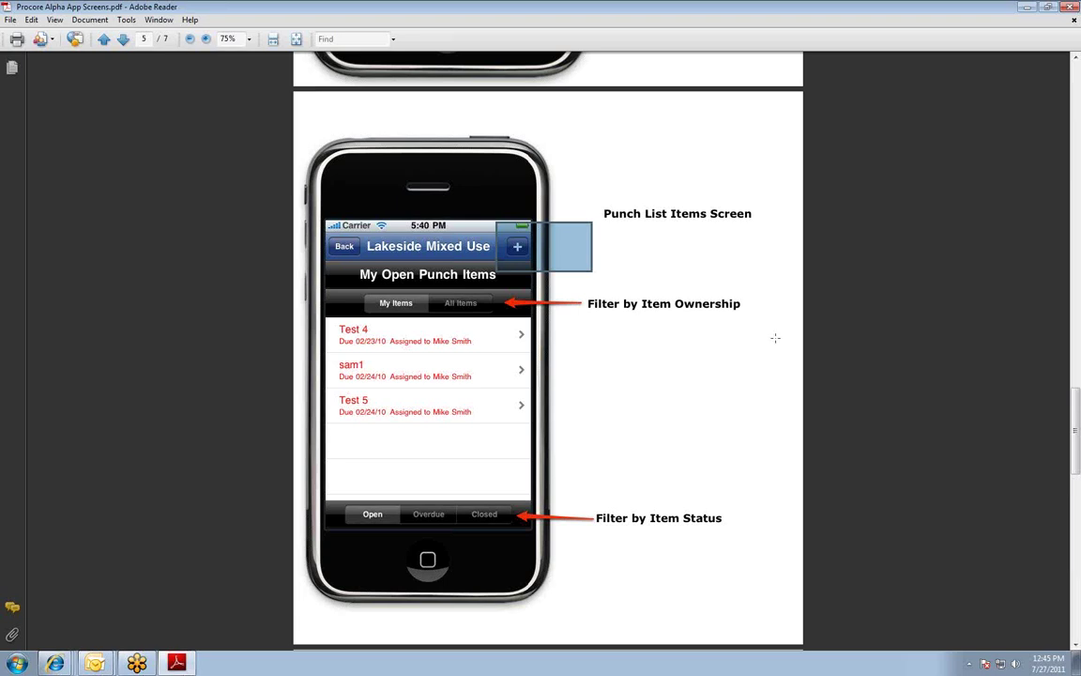
Step: Minimize the PDF, switch back to the Rincon Project Daily Log in Internet Explorer, and outline the Weather Log data
{"action": "left_click", "coordinate": [1026, 7]}
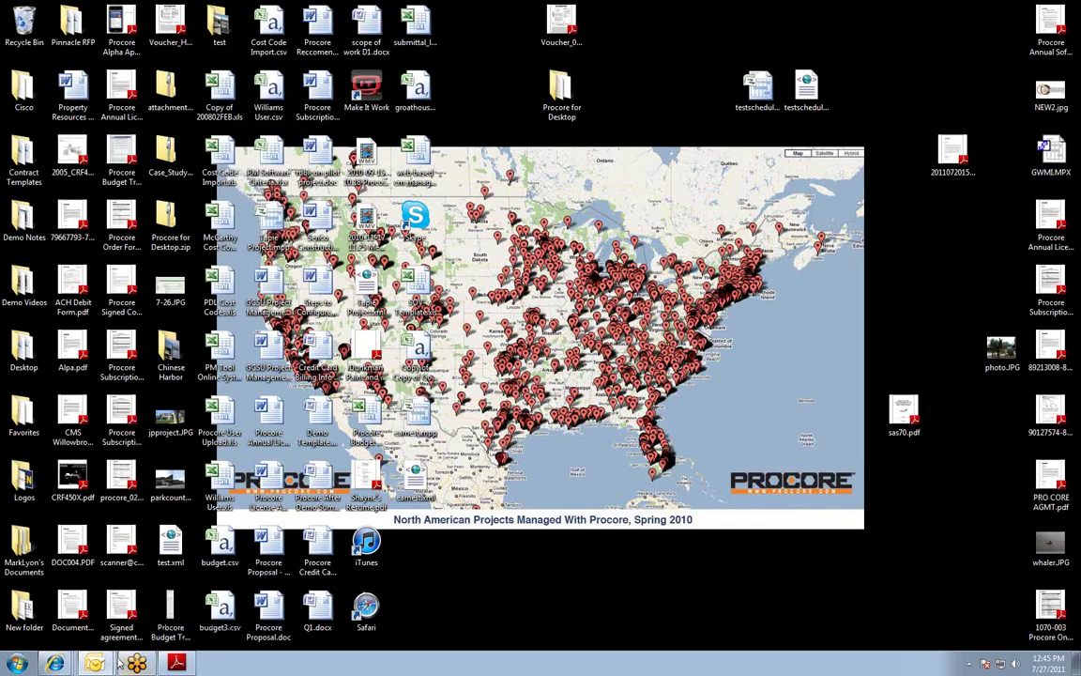
{"action": "mouse_move", "coordinate": [54, 664]}
{"action": "left_click", "coordinate": [89, 633]}
{"action": "left_click_drag", "start_coordinate": [1076, 226], "coordinate": [1076, 261]}
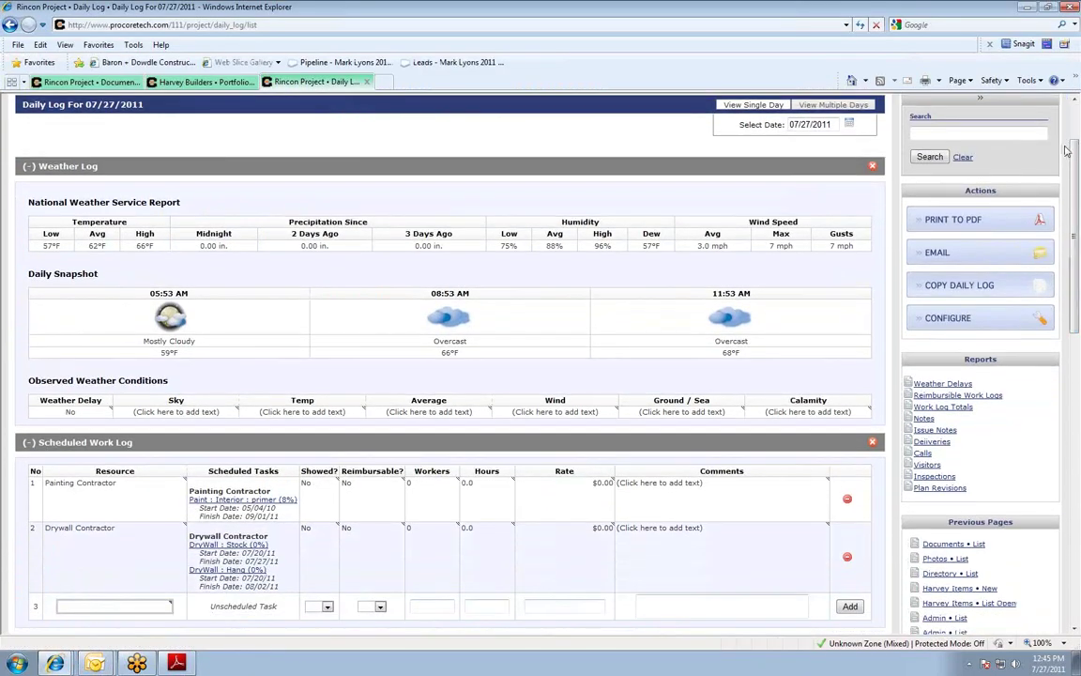
{"action": "mouse_move", "coordinate": [833, 233]}
{"action": "left_mouse_down"}
{"action": "mouse_move", "coordinate": [290, 230]}
{"action": "mouse_move", "coordinate": [301, 399]}
{"action": "mouse_move", "coordinate": [869, 265]}
{"action": "mouse_move", "coordinate": [797, 227]}
{"action": "left_mouse_up"}
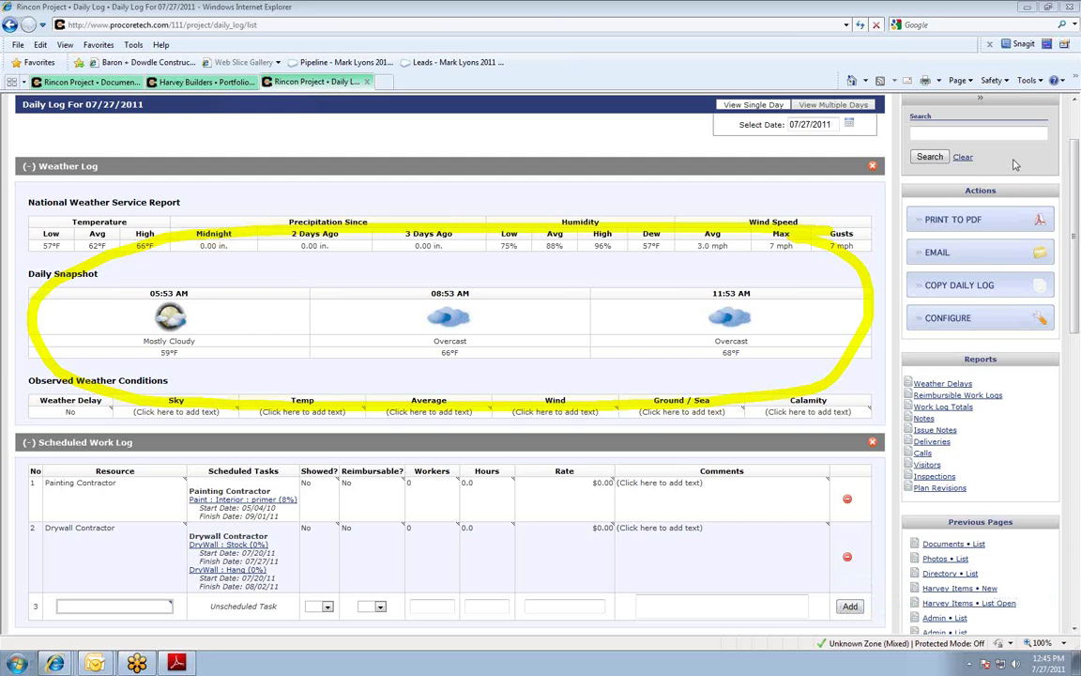
Step: Outline the Scheduled Work Log in the Daily Log, clear the marking, and highlight the Painting Contractor resource
{"action": "left_click_drag", "start_coordinate": [1077, 233], "coordinate": [1077, 303]}
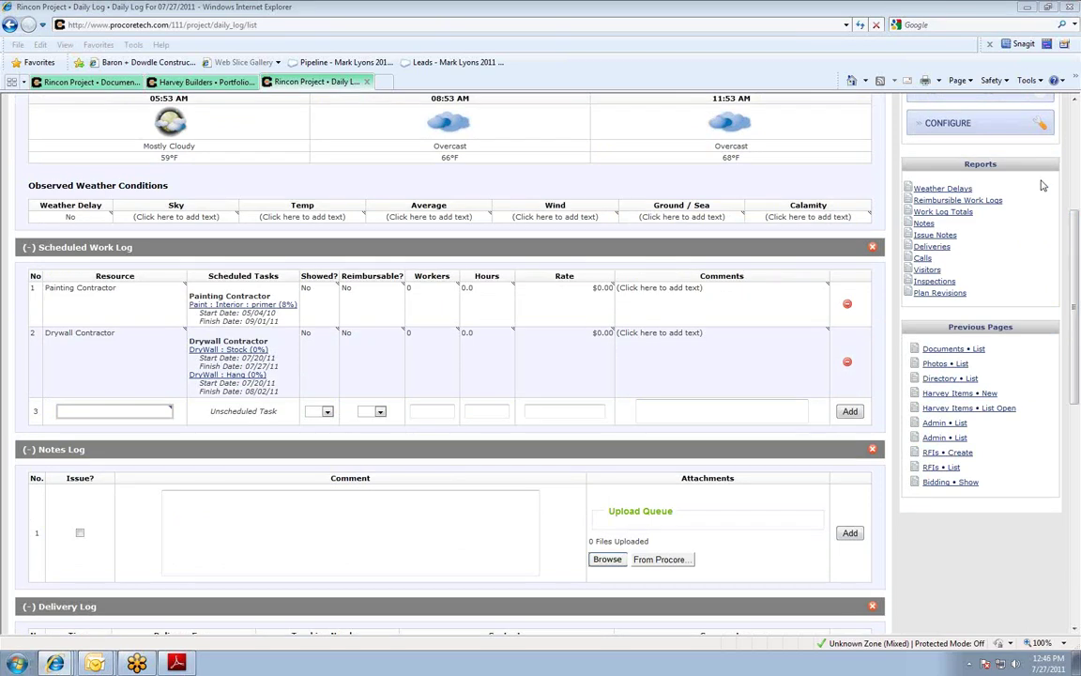
{"action": "mouse_move", "coordinate": [783, 263]}
{"action": "left_mouse_down"}
{"action": "mouse_move", "coordinate": [241, 251]}
{"action": "mouse_move", "coordinate": [38, 366]}
{"action": "mouse_move", "coordinate": [569, 428]}
{"action": "mouse_move", "coordinate": [713, 240]}
{"action": "left_mouse_up"}
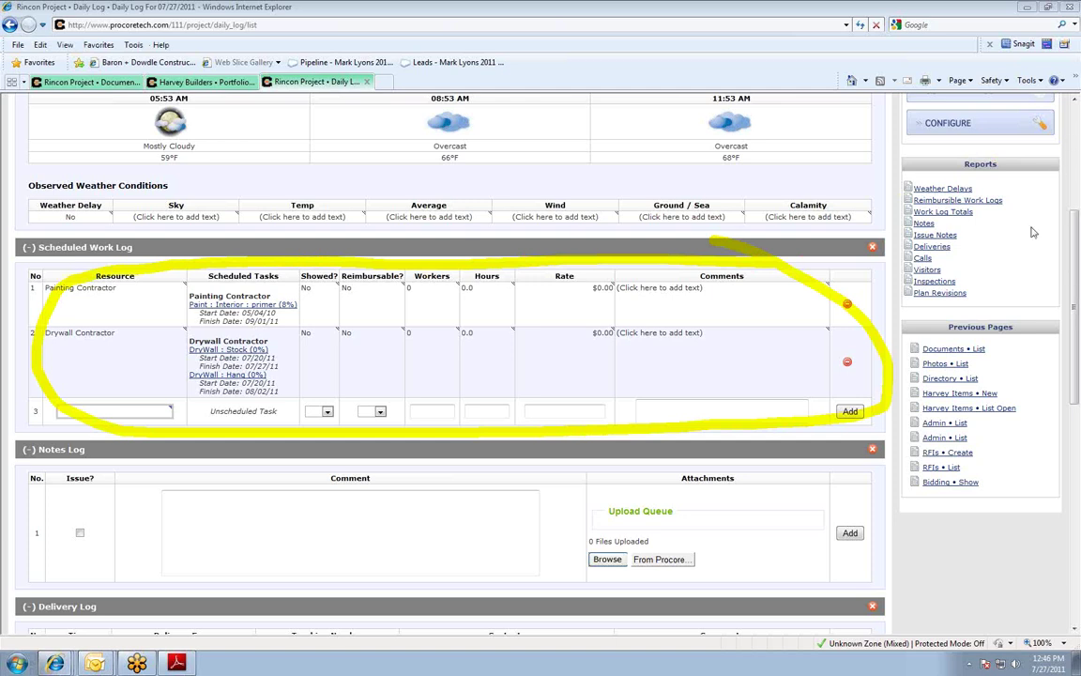
{"action": "key", "text": "Escape"}
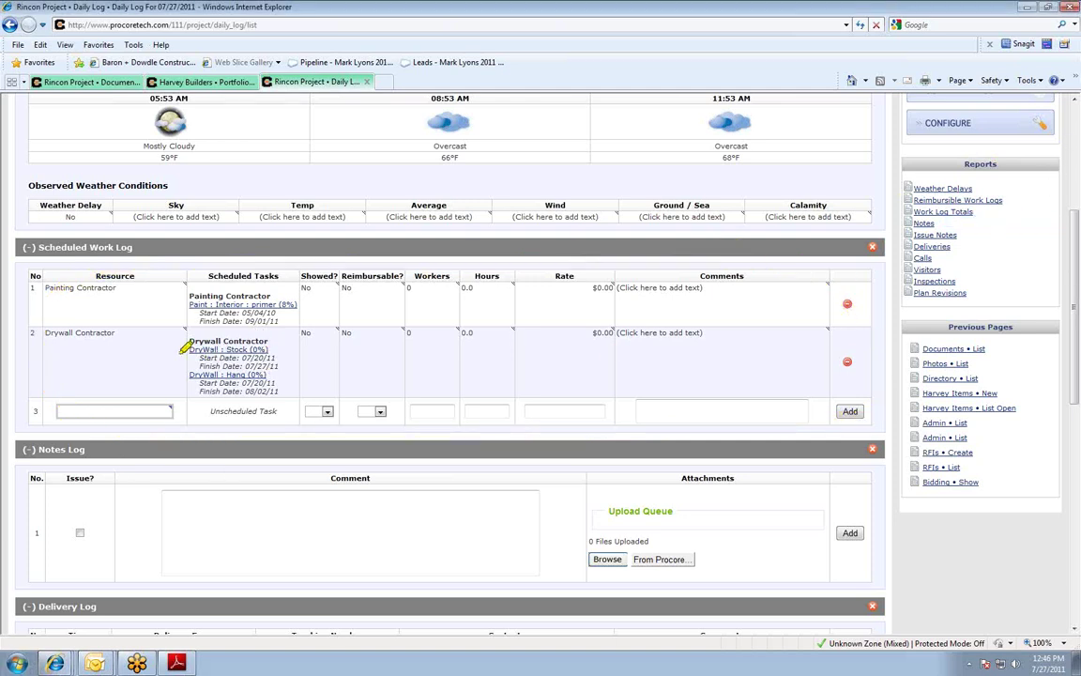
{"action": "left_click_drag", "start_coordinate": [38, 288], "coordinate": [116, 288]}
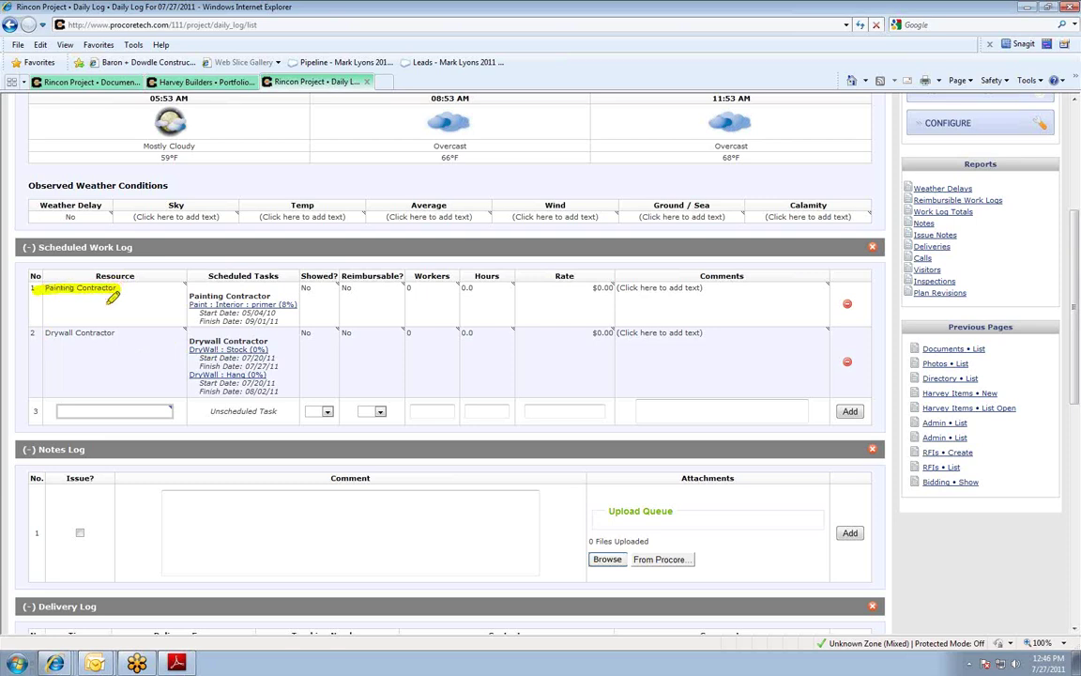
Step: Highlight the Drywall Contractor resource and the painting and drywall scheduled tasks, and mark the Scheduled Work Log's entry columns
{"action": "left_click_drag", "start_coordinate": [43, 332], "coordinate": [115, 333]}
{"action": "left_click_drag", "start_coordinate": [189, 304], "coordinate": [278, 302]}
{"action": "left_click_drag", "start_coordinate": [189, 349], "coordinate": [270, 349]}
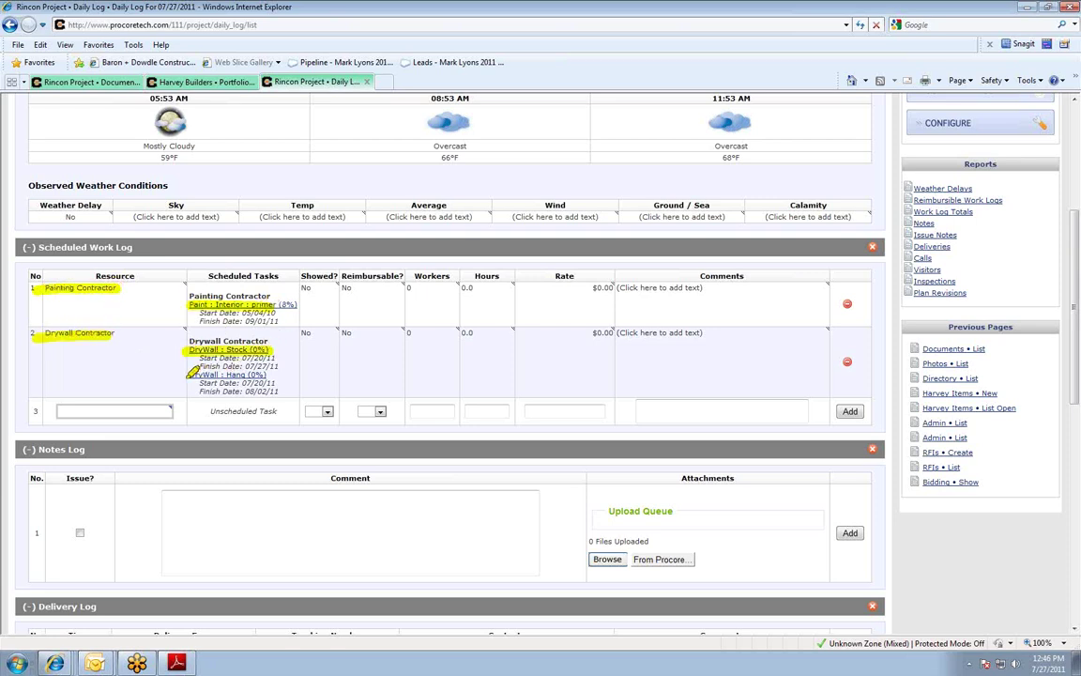
{"action": "left_click_drag", "start_coordinate": [190, 375], "coordinate": [270, 375]}
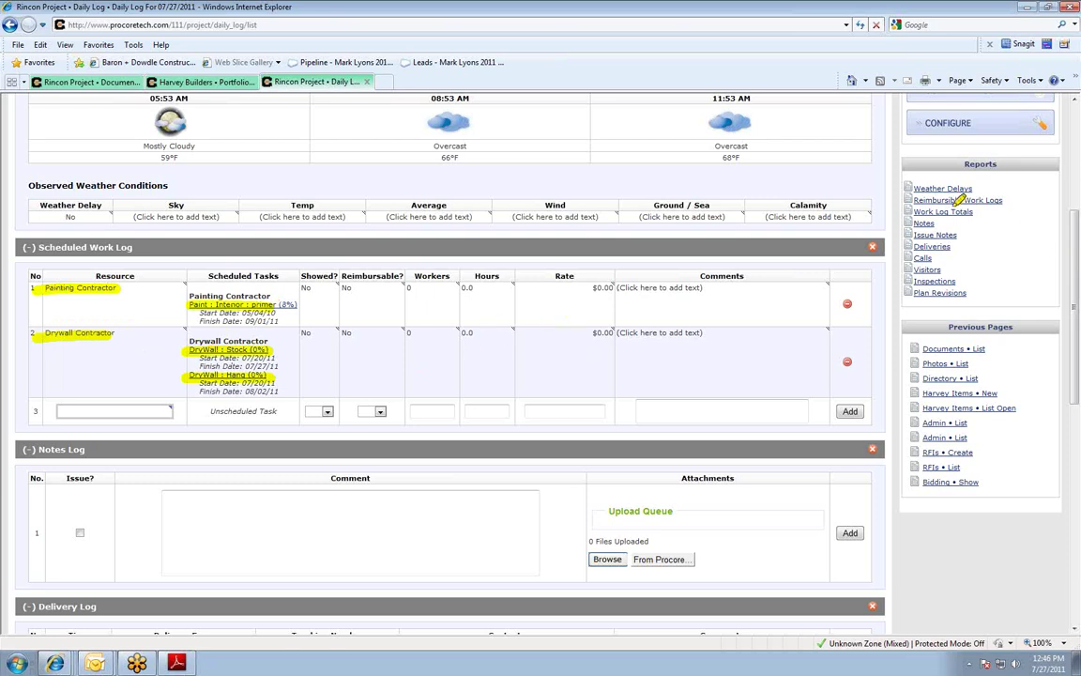
{"action": "mouse_move", "coordinate": [670, 267]}
{"action": "left_mouse_down"}
{"action": "mouse_move", "coordinate": [287, 296]}
{"action": "mouse_move", "coordinate": [522, 383]}
{"action": "mouse_move", "coordinate": [856, 359]}
{"action": "mouse_move", "coordinate": [646, 271]}
{"action": "left_mouse_up"}
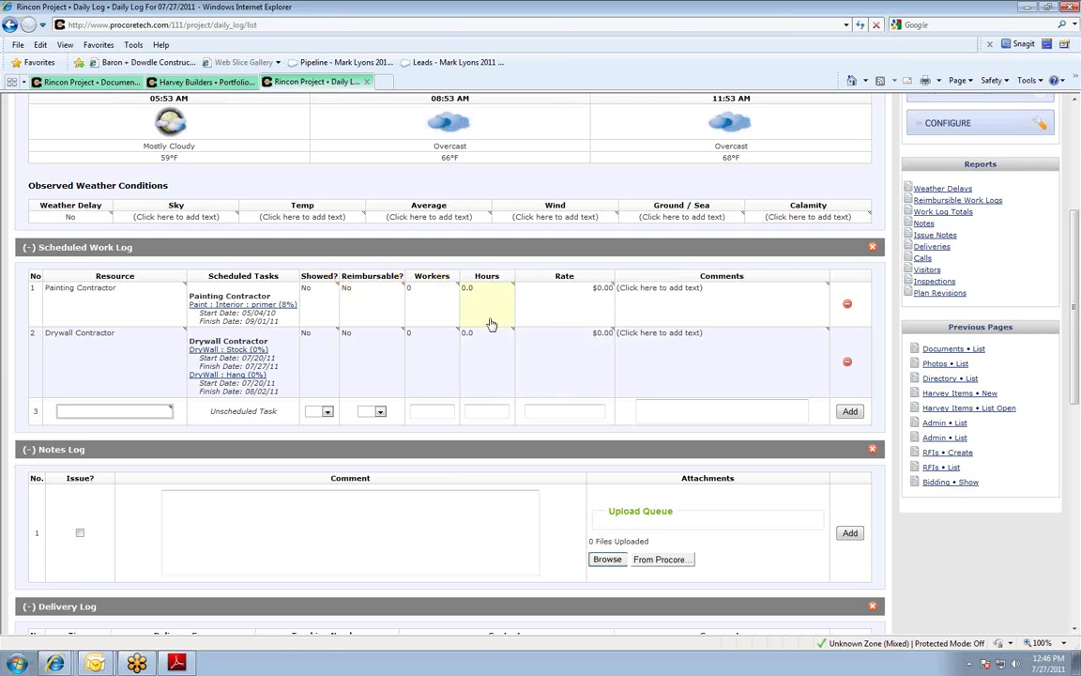
Step: Record the Painting Contractor as showed Yes in the Scheduled Work Log, with 6 workers and 7 hours
{"action": "left_click", "coordinate": [317, 304]}
{"action": "left_click", "coordinate": [319, 290]}
{"action": "left_click", "coordinate": [346, 309]}
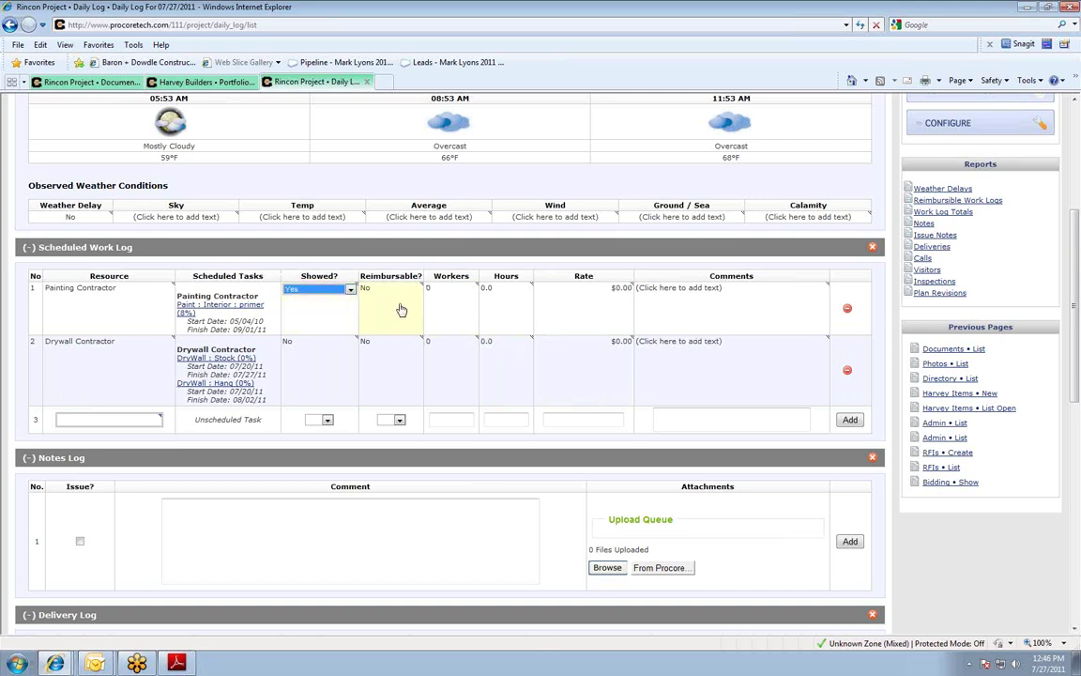
{"action": "left_click", "coordinate": [457, 306]}
{"action": "type", "text": "6"}
{"action": "left_click", "coordinate": [497, 308]}
{"action": "type", "text": "7"}
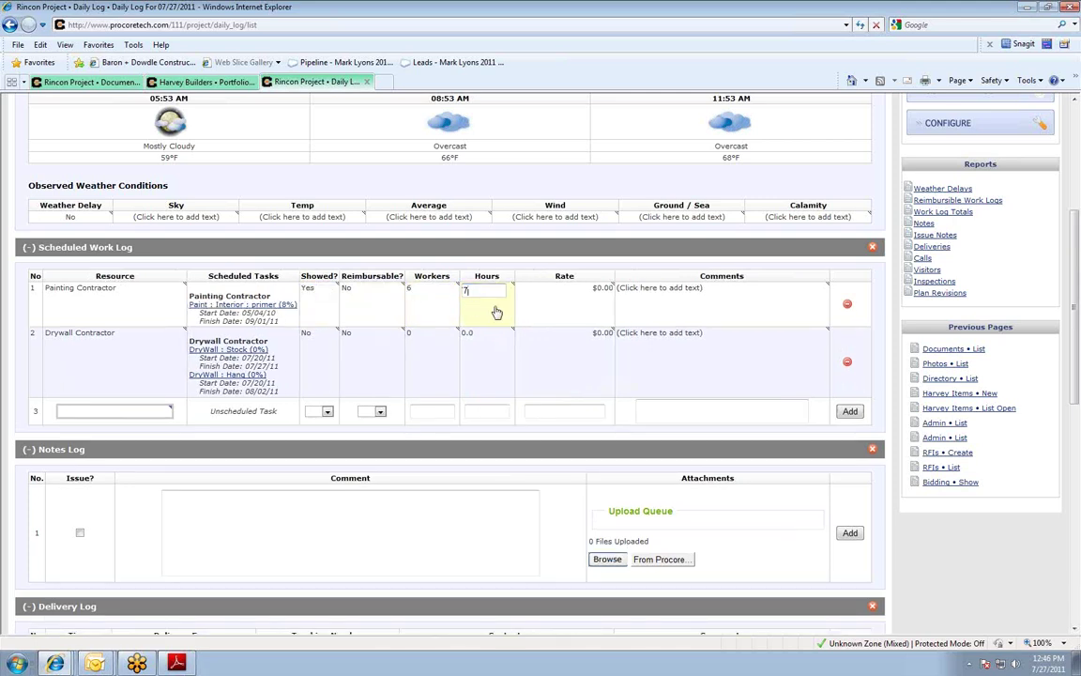
Step: Add the comment "painted stuff" to the Painting Contractor entry in the Scheduled Work Log
{"action": "left_click", "coordinate": [683, 309]}
{"action": "type", "text": "pa"}
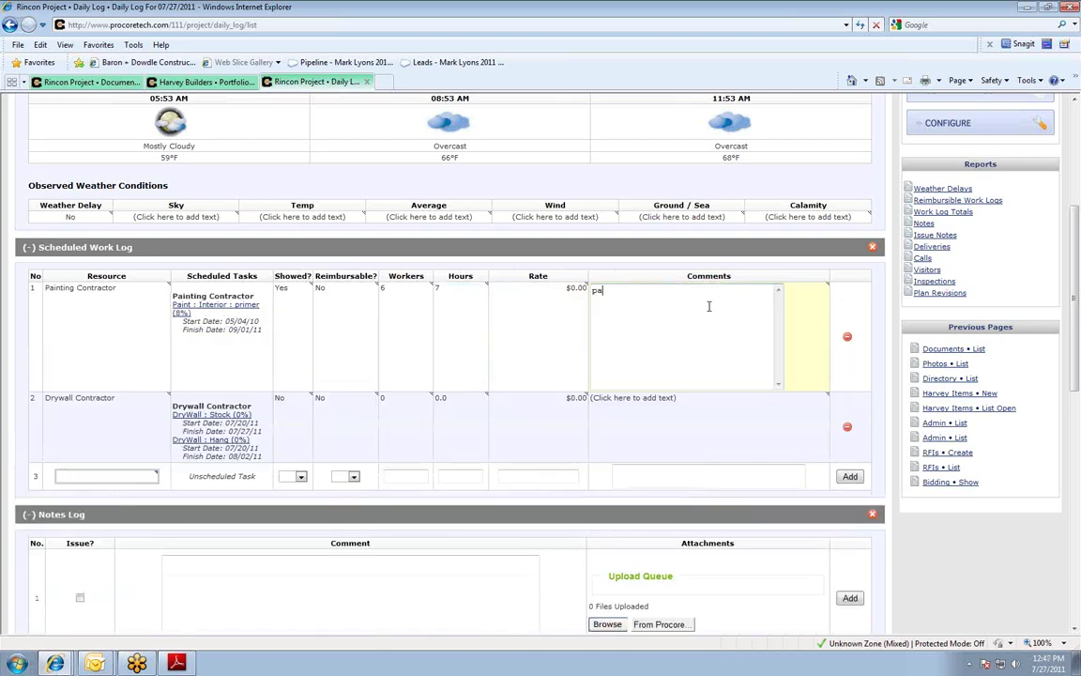
{"action": "type", "text": "inted stuff"}
{"action": "left_click", "coordinate": [948, 572]}
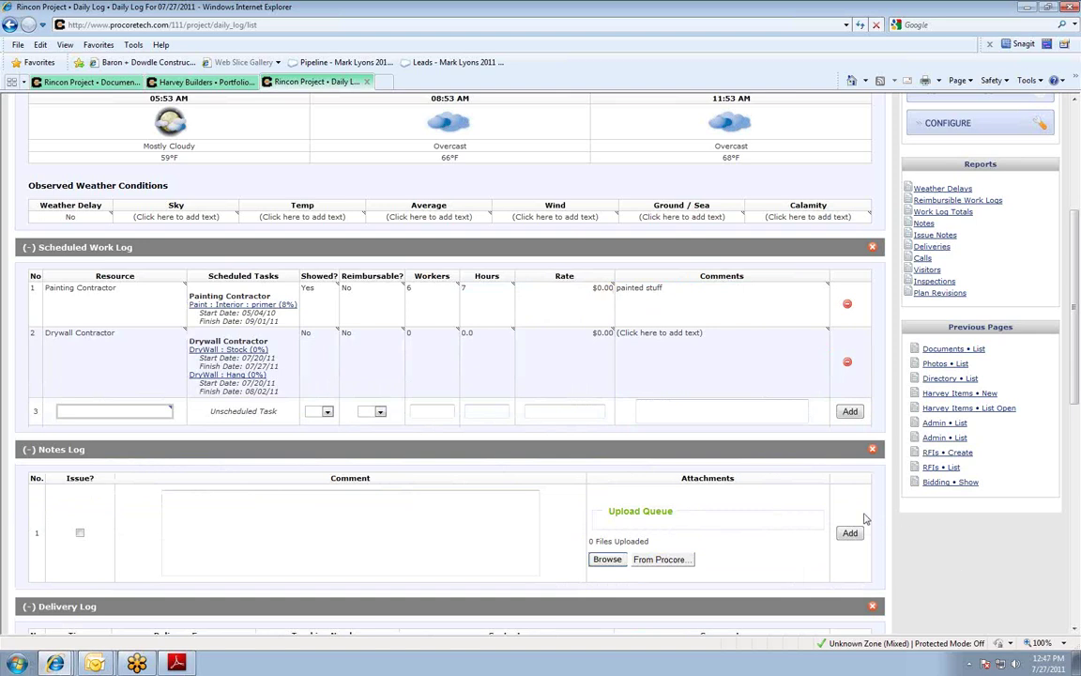
Step: Outline the Notes Log entry area, clear the marking, and mark the voice memo's comment text and its audio.wav attachment
{"action": "scroll", "coordinate": [807, 498], "scroll_direction": "down", "scroll_amount": 2}
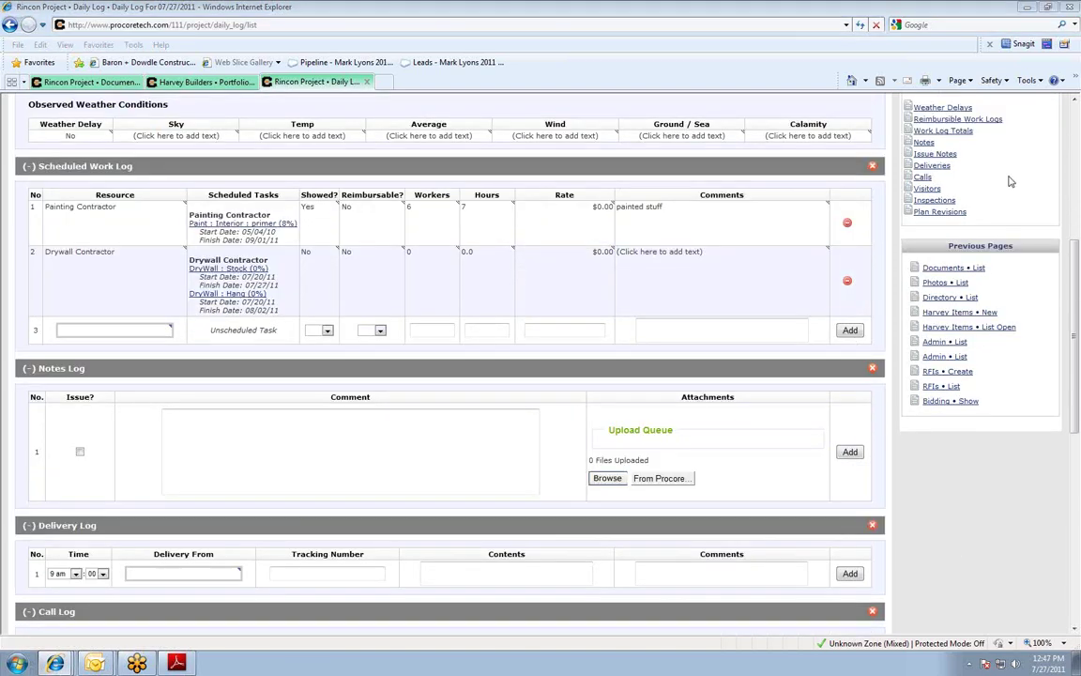
{"action": "mouse_move", "coordinate": [777, 401]}
{"action": "left_mouse_down"}
{"action": "mouse_move", "coordinate": [37, 413]}
{"action": "mouse_move", "coordinate": [638, 507]}
{"action": "mouse_move", "coordinate": [657, 382]}
{"action": "left_mouse_up"}
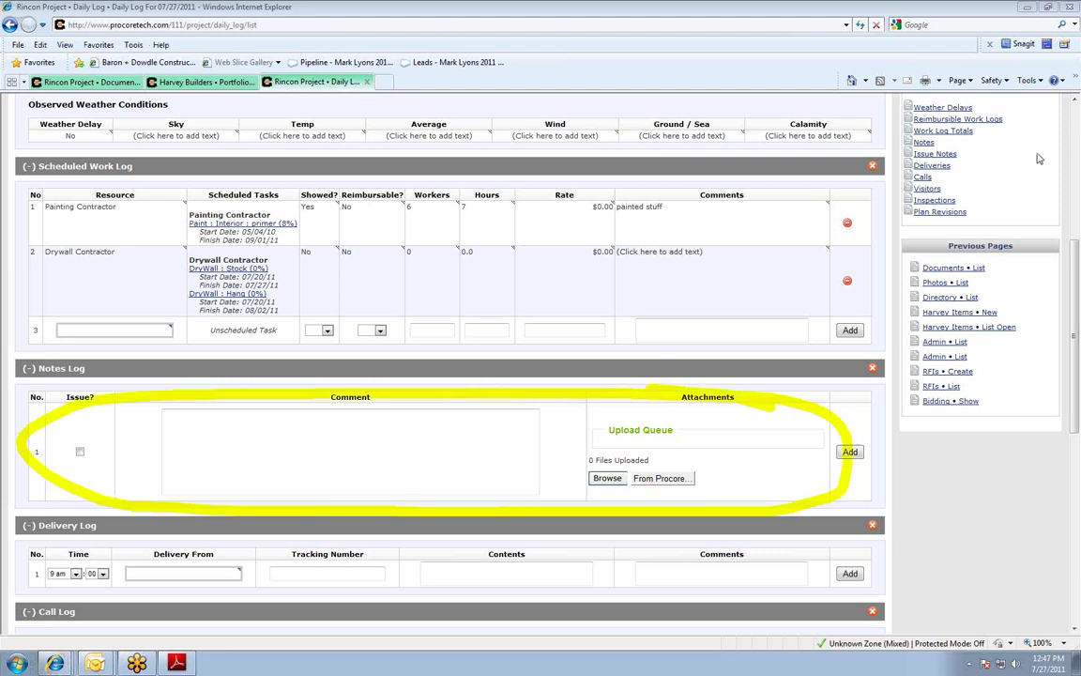
{"action": "key", "text": "Escape"}
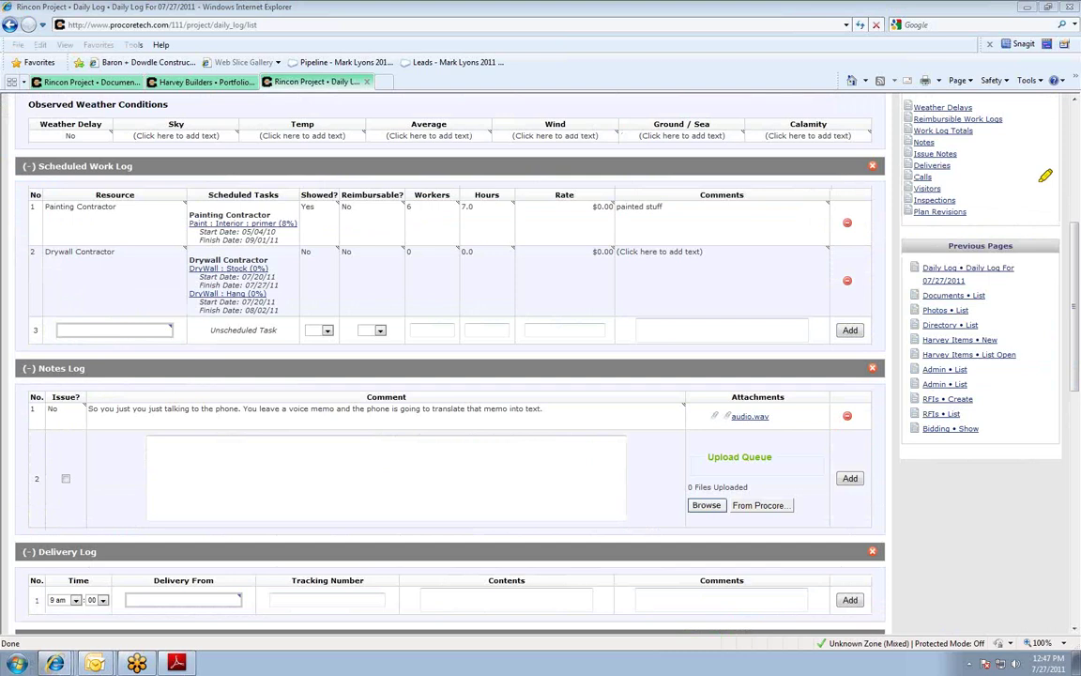
{"action": "left_click_drag", "start_coordinate": [90, 410], "coordinate": [555, 407]}
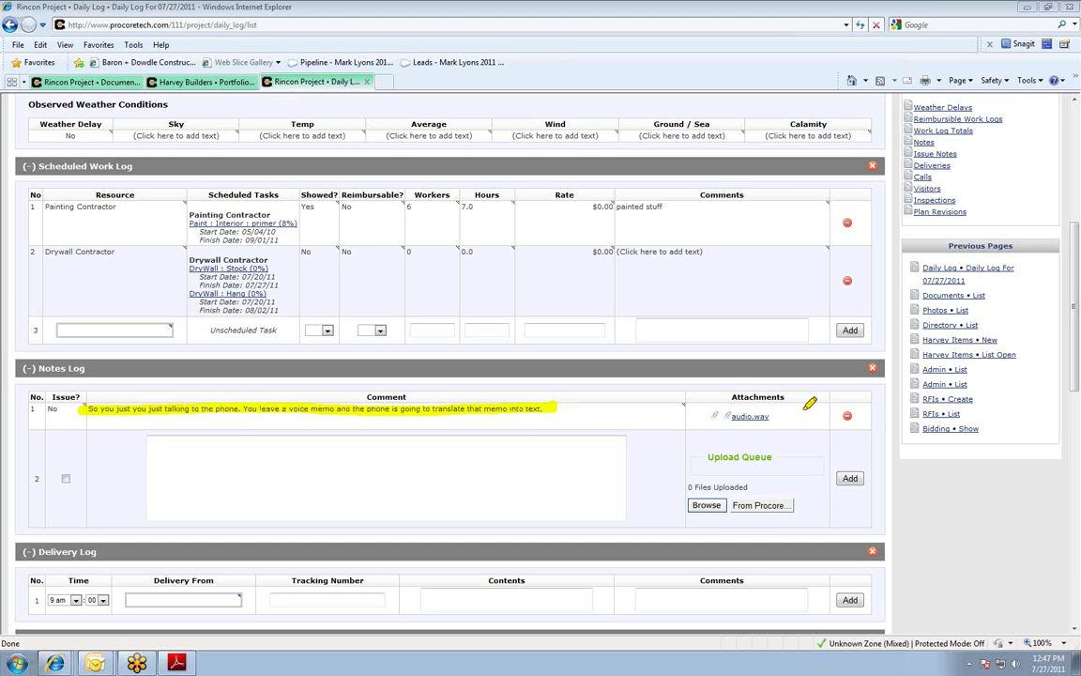
{"action": "mouse_move", "coordinate": [788, 393]}
{"action": "left_mouse_down"}
{"action": "mouse_move", "coordinate": [695, 413]}
{"action": "mouse_move", "coordinate": [784, 386]}
{"action": "left_mouse_up"}
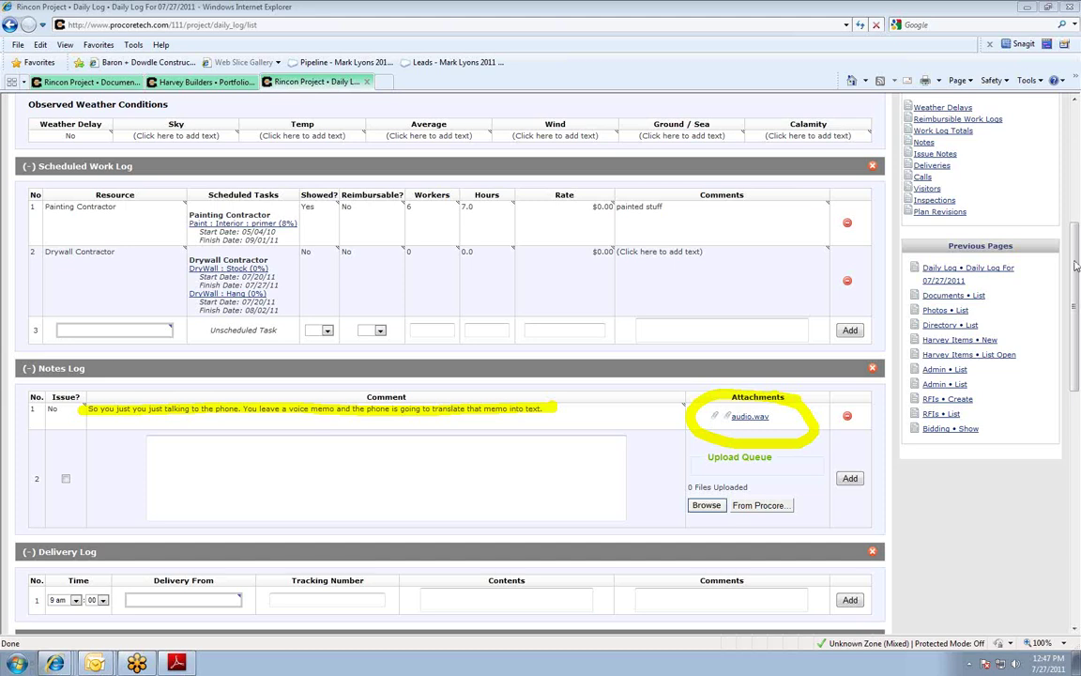
Step: Move the Visitor Log section above the Call Log, and remove the Plan Revision Log section from the Daily Log
{"action": "left_click_drag", "start_coordinate": [1076, 266], "coordinate": [1074, 394]}
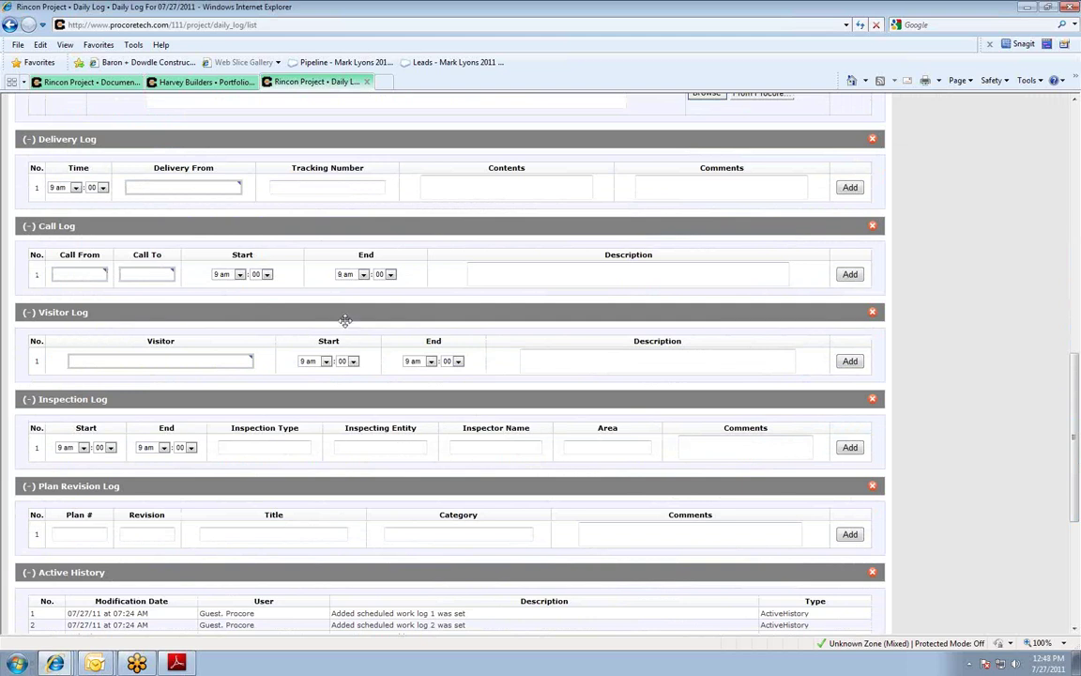
{"action": "left_click_drag", "start_coordinate": [392, 316], "coordinate": [399, 225]}
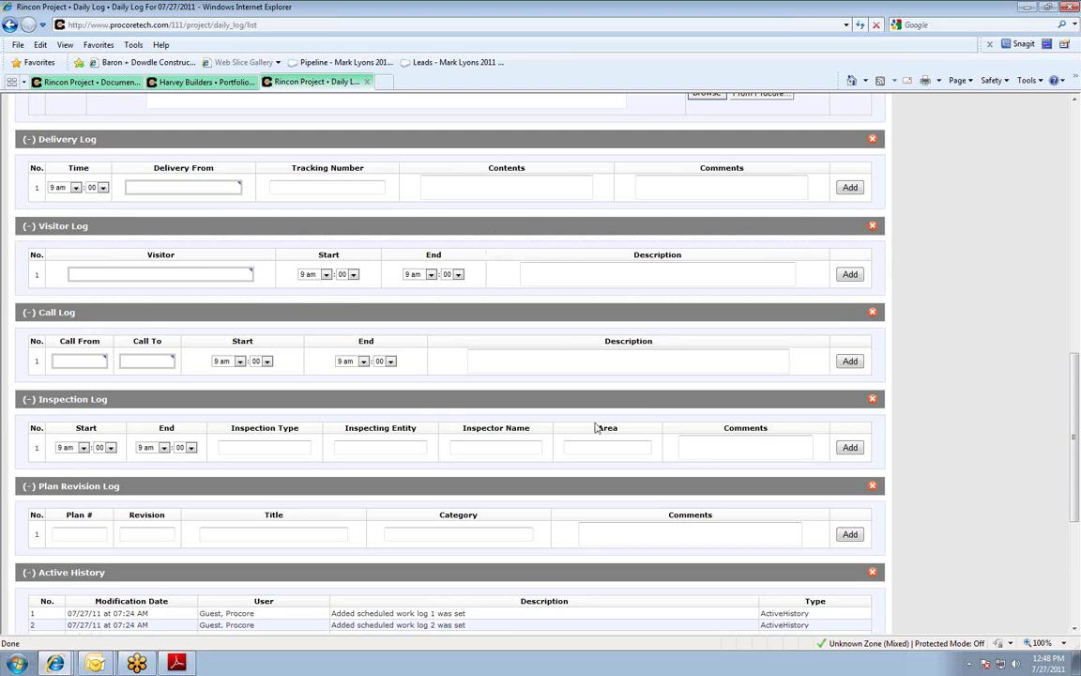
{"action": "scroll", "coordinate": [385, 330], "scroll_direction": "down", "scroll_amount": 1}
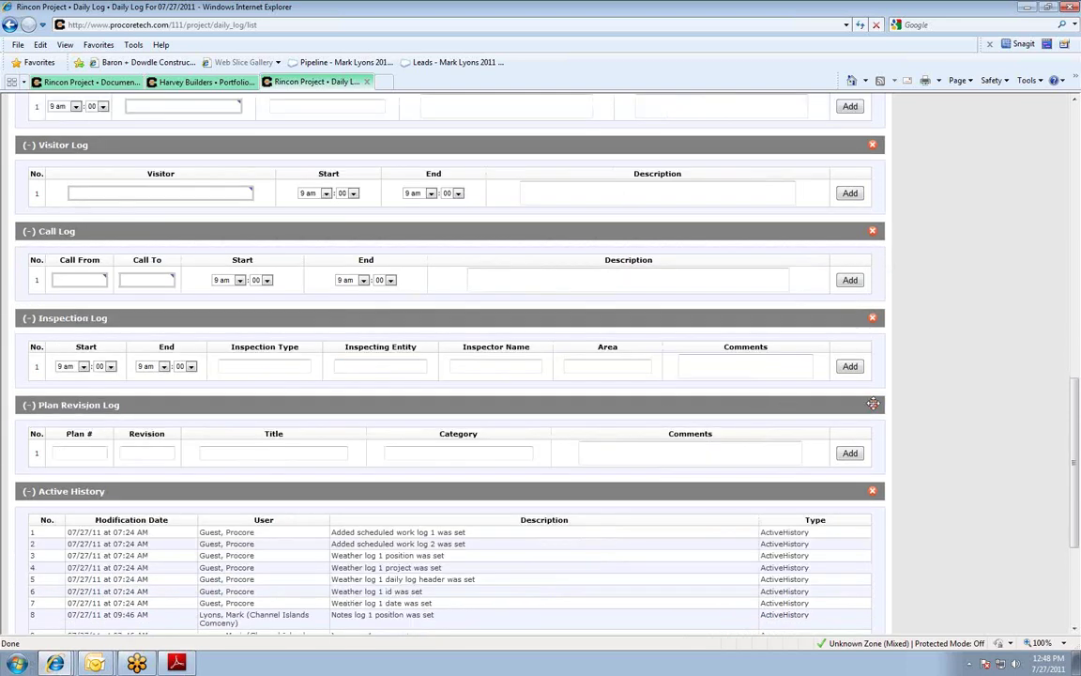
{"action": "left_click", "coordinate": [872, 405]}
{"action": "left_click", "coordinate": [596, 374]}
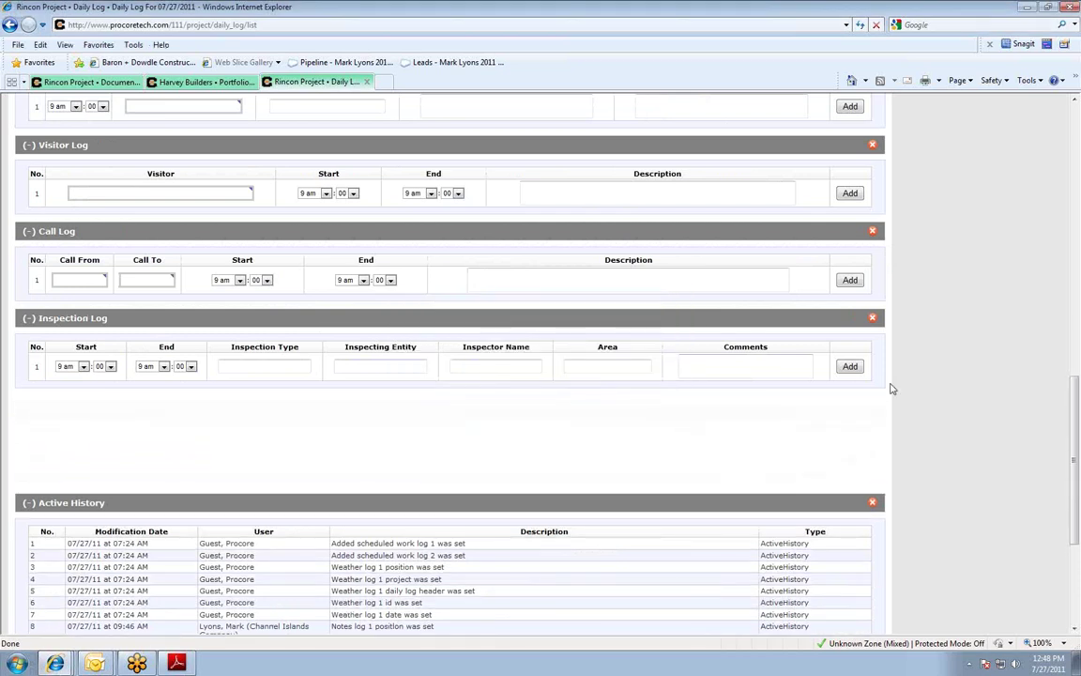
Step: Circle the Punch List module from the Daily Log page, and open the Rincon Project's Home page to view its overview
{"action": "scroll", "coordinate": [981, 396], "scroll_direction": "up", "scroll_amount": 3}
{"action": "scroll", "coordinate": [981, 395], "scroll_direction": "up", "scroll_amount": 7}
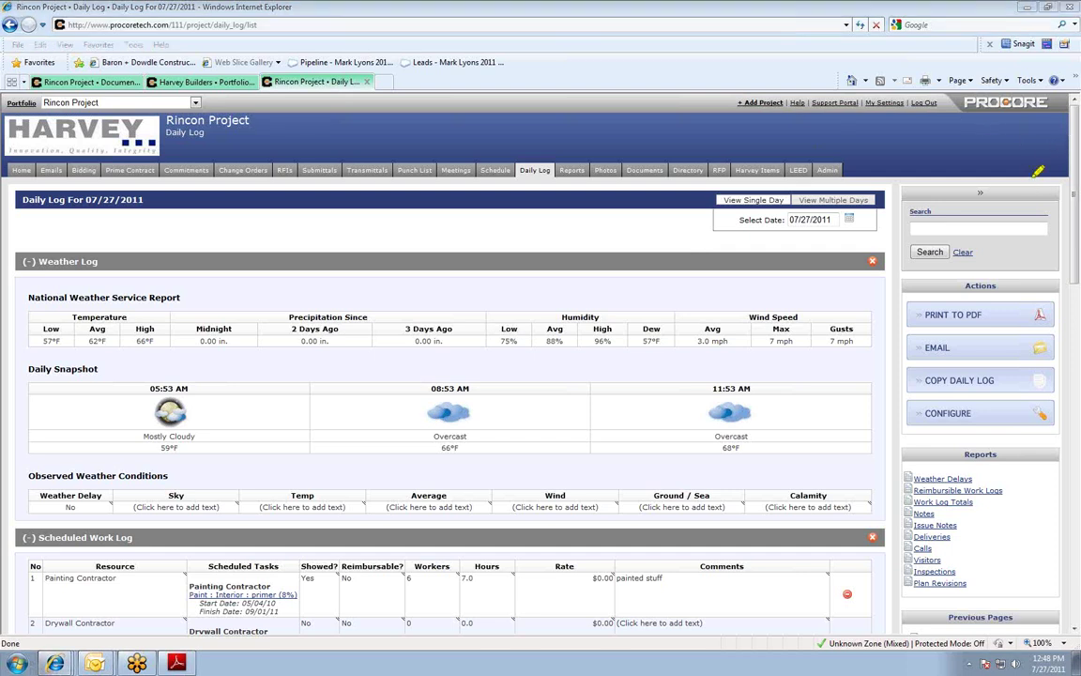
{"action": "left_click_drag", "start_coordinate": [380, 158], "coordinate": [406, 148]}
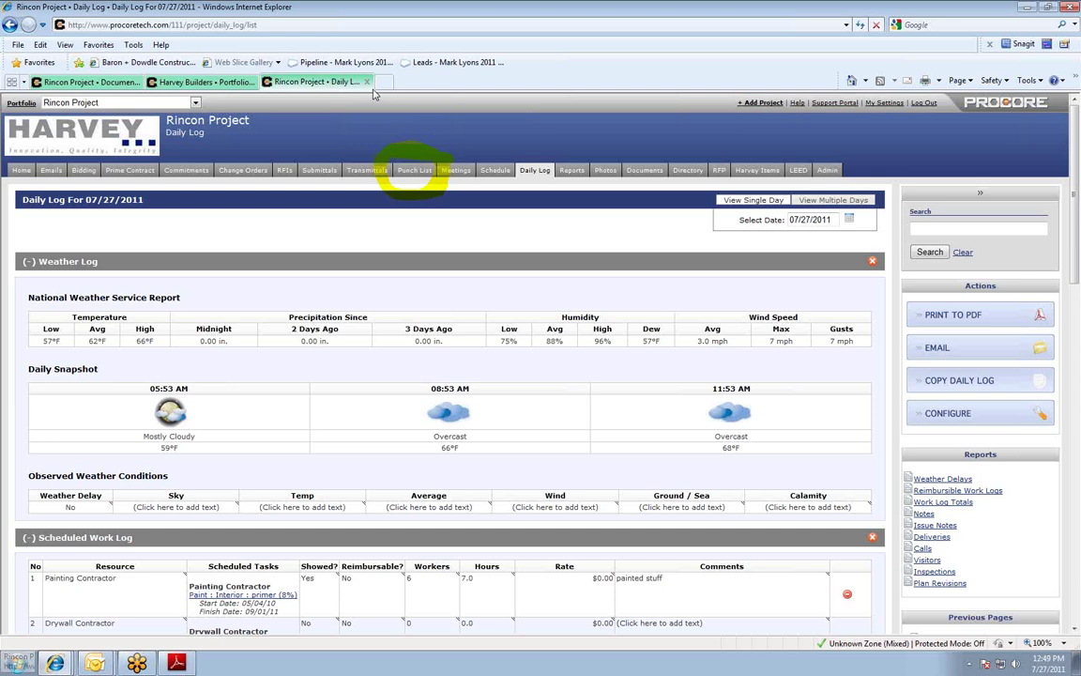
{"action": "left_click", "coordinate": [17, 178]}
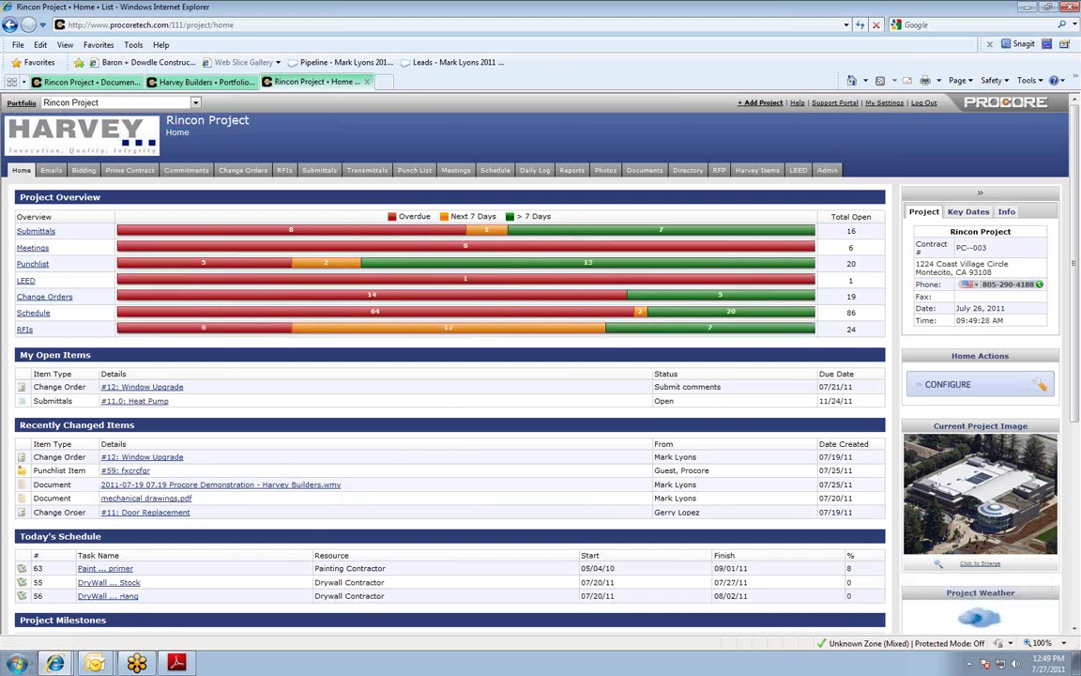
{"action": "scroll", "coordinate": [1073, 350], "scroll_direction": "down", "scroll_amount": 1}
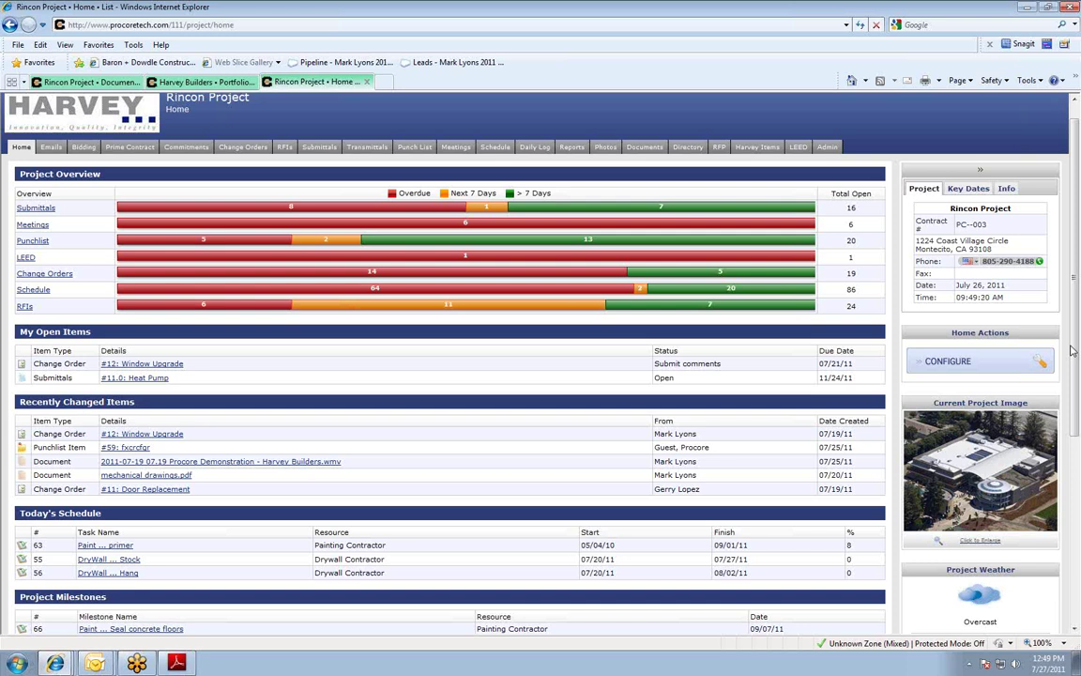